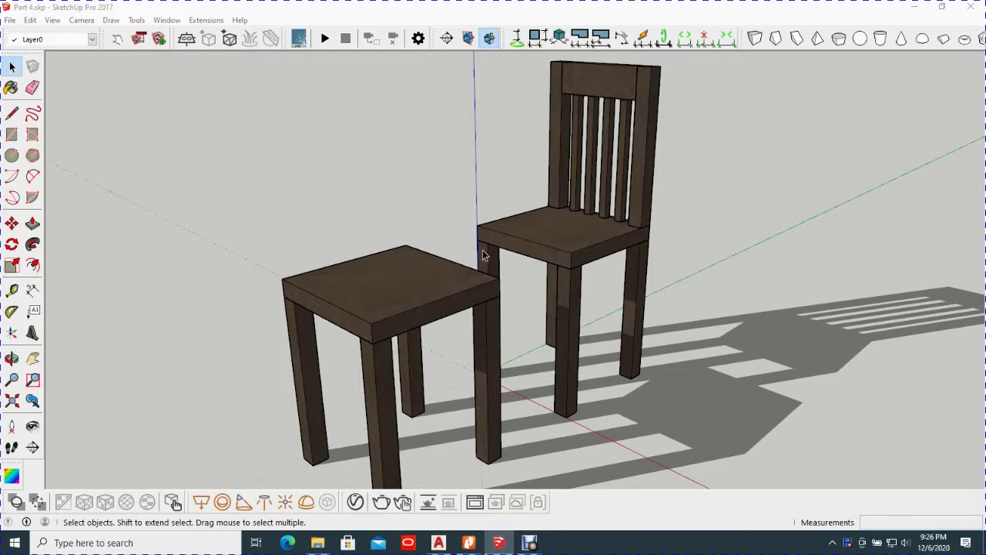
# Step: Orbit around the stool and chair and zoom in toward the stool
pyautogui.moveTo(432, 293); pyautogui.dragTo(456, 262, button='middle')
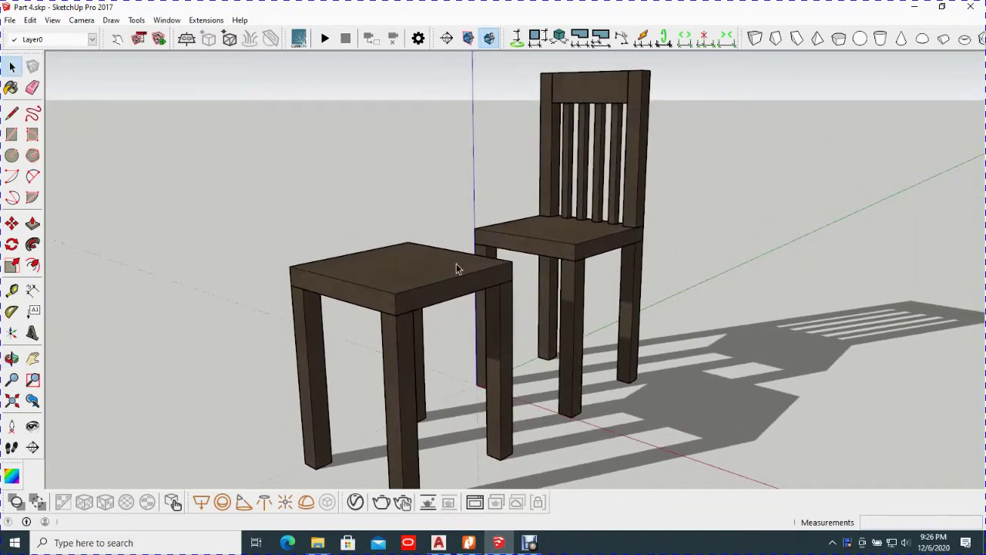
pyautogui.moveTo(445, 278); pyautogui.dragTo(425, 277, button='middle')
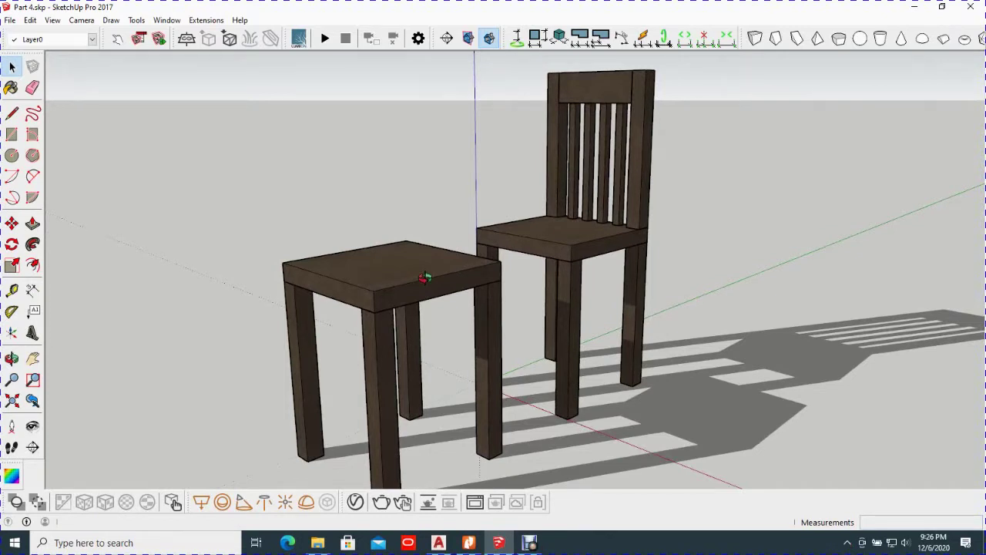
pyautogui.moveTo(440, 269); pyautogui.dragTo(413, 286, button='middle')
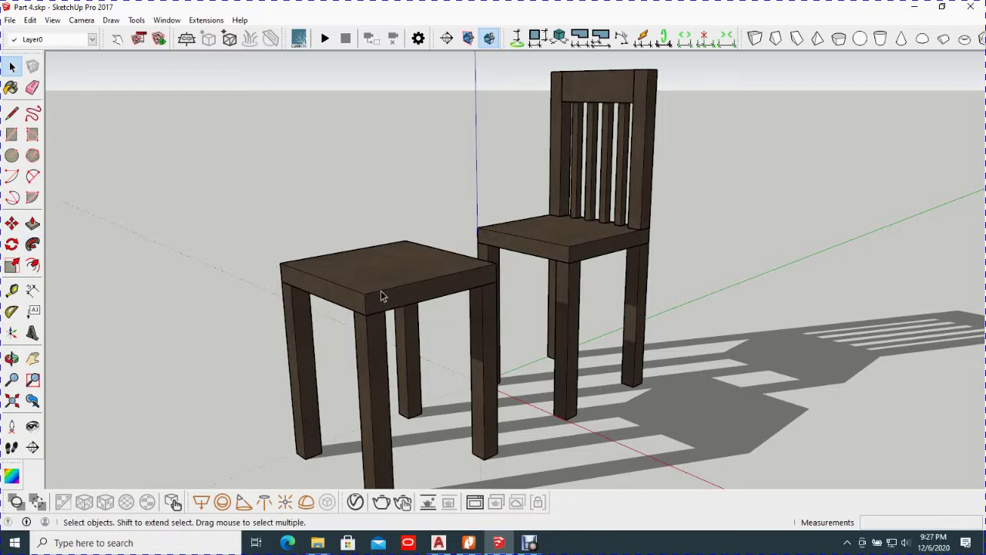
pyautogui.moveTo(380, 291)
pyautogui.mouseDown(button='middle')
pyautogui.moveTo(385, 301)
pyautogui.moveTo(391, 291)
pyautogui.mouseUp(button='middle')
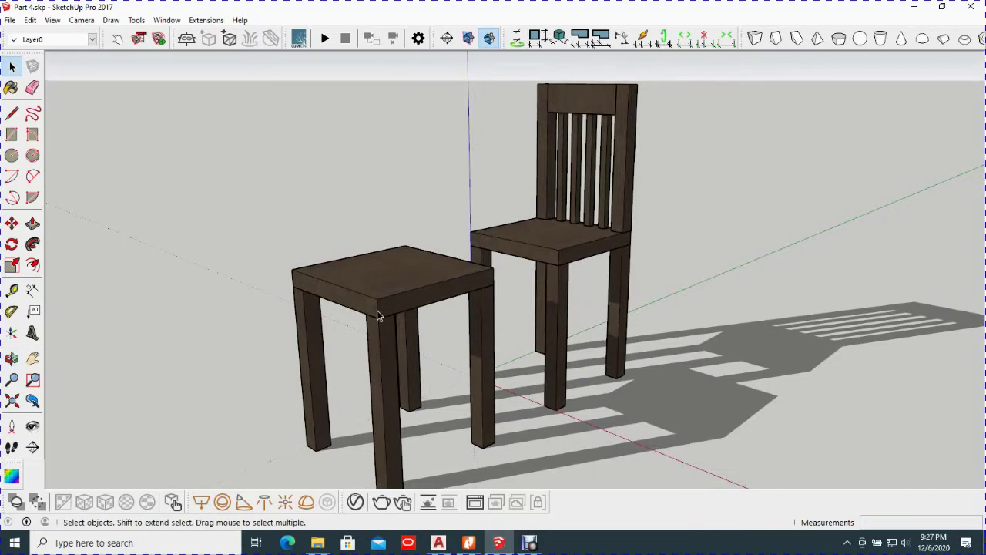
pyautogui.scroll(2, 378, 312)
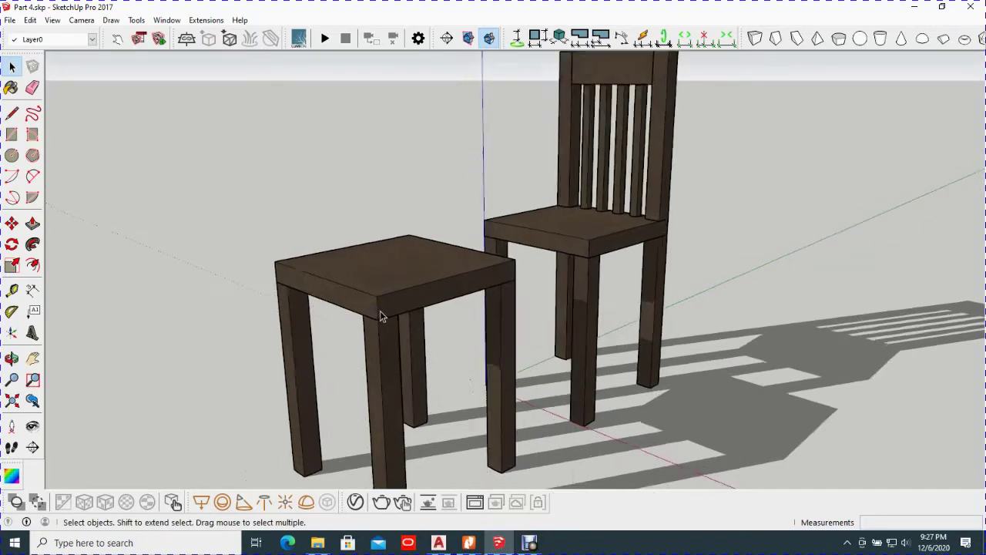
pyautogui.scroll(1, 379, 310)
pyautogui.scroll(1, 379, 310)
pyautogui.scroll(1, 380, 311)
pyautogui.moveTo(384, 295); pyautogui.dragTo(416, 286, button='middle')
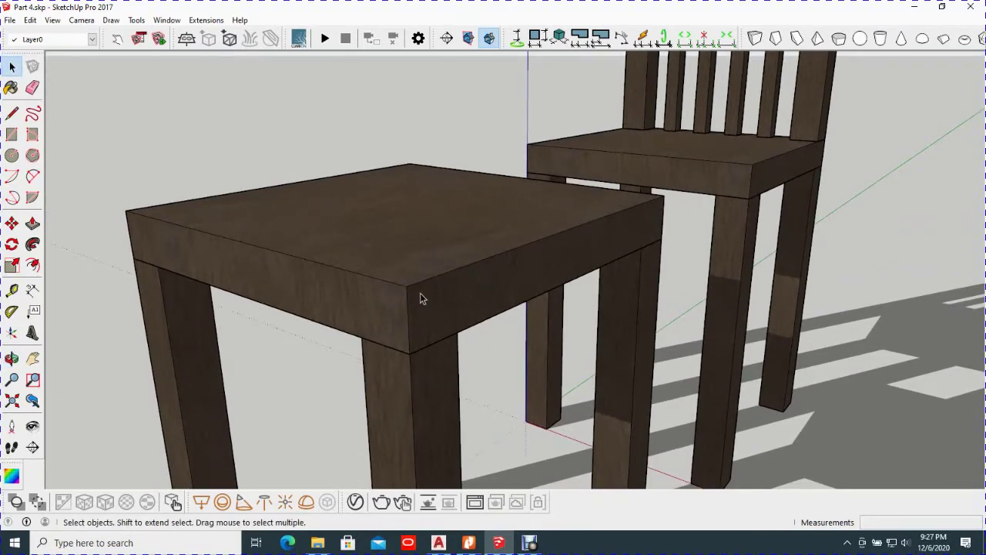
pyautogui.scroll(1, 420, 296)
pyautogui.scroll(1, 420, 296)
pyautogui.scroll(-1, 420, 299)
pyautogui.scroll(-1, 419, 292)
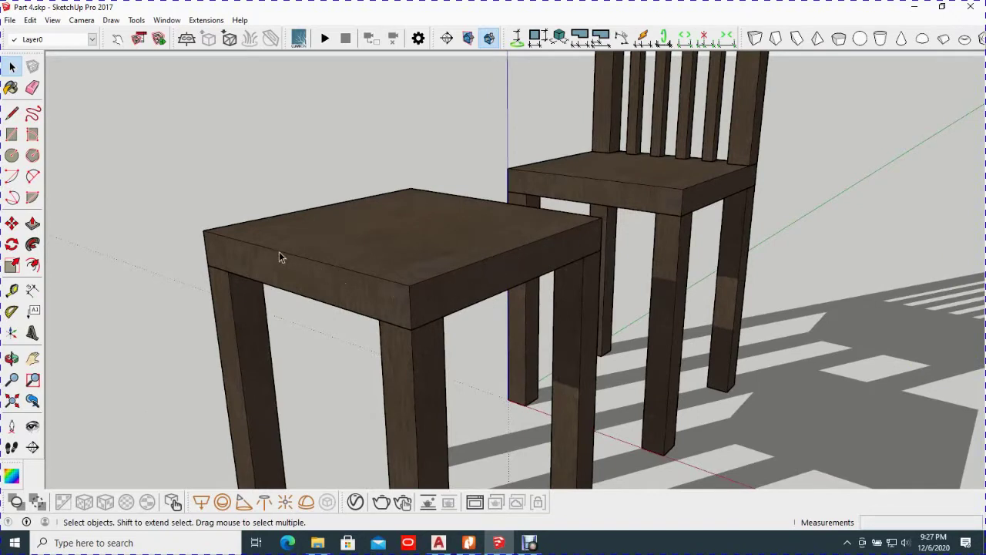
# Step: Look down on the tabletop's front corner and open the tabletop group for editing
pyautogui.moveTo(428, 303); pyautogui.dragTo(442, 313, button='middle')
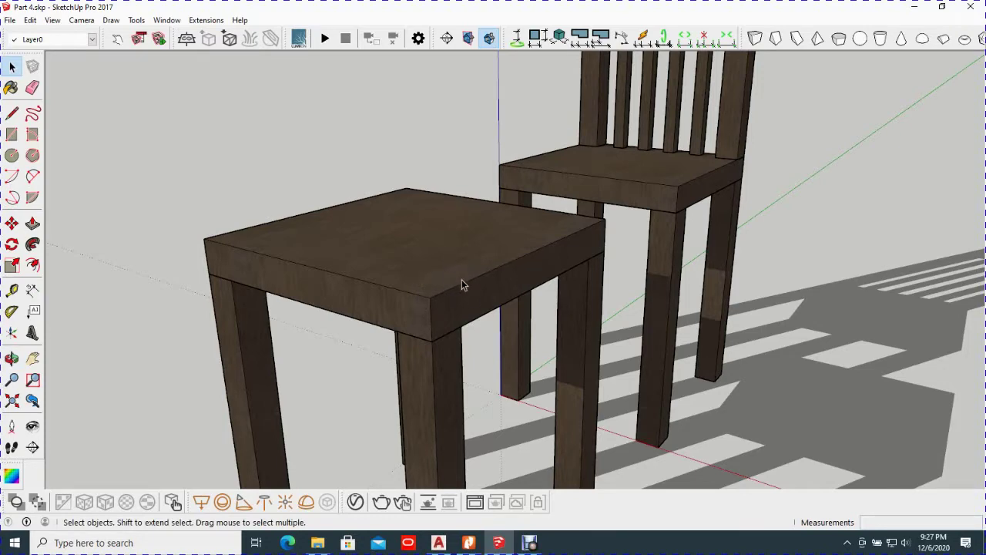
pyautogui.scroll(-1, 431, 258)
pyautogui.scroll(-1, 430, 261)
pyautogui.scroll(-1, 429, 262)
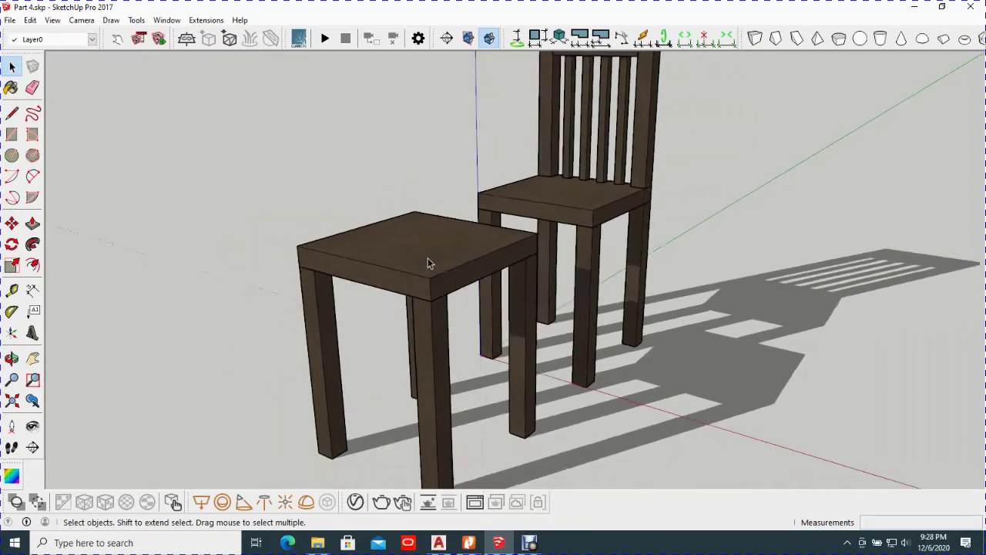
pyautogui.scroll(-1, 429, 263)
pyautogui.moveTo(428, 265); pyautogui.dragTo(460, 275, button='middle')
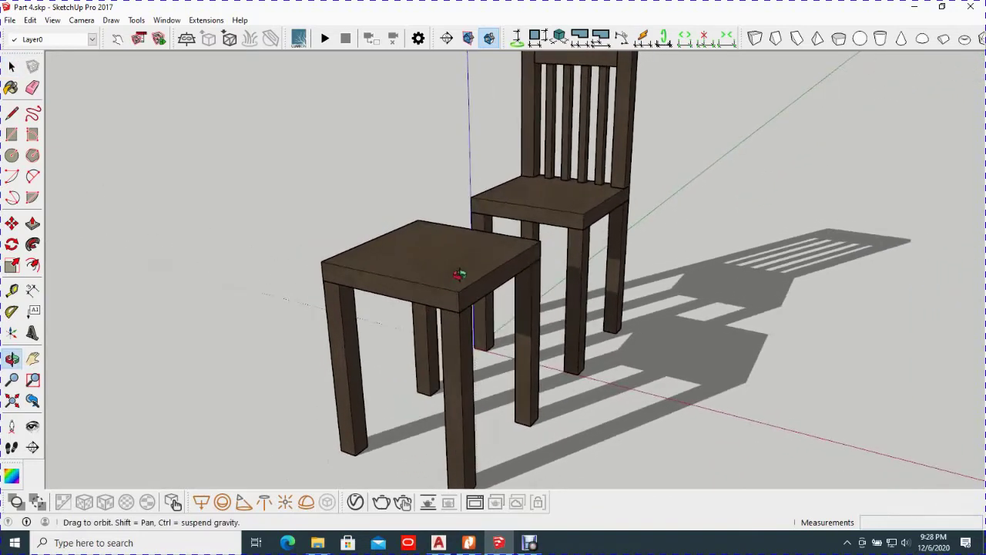
pyautogui.scroll(1, 456, 298)
pyautogui.scroll(1, 456, 298)
pyautogui.scroll(2, 456, 298)
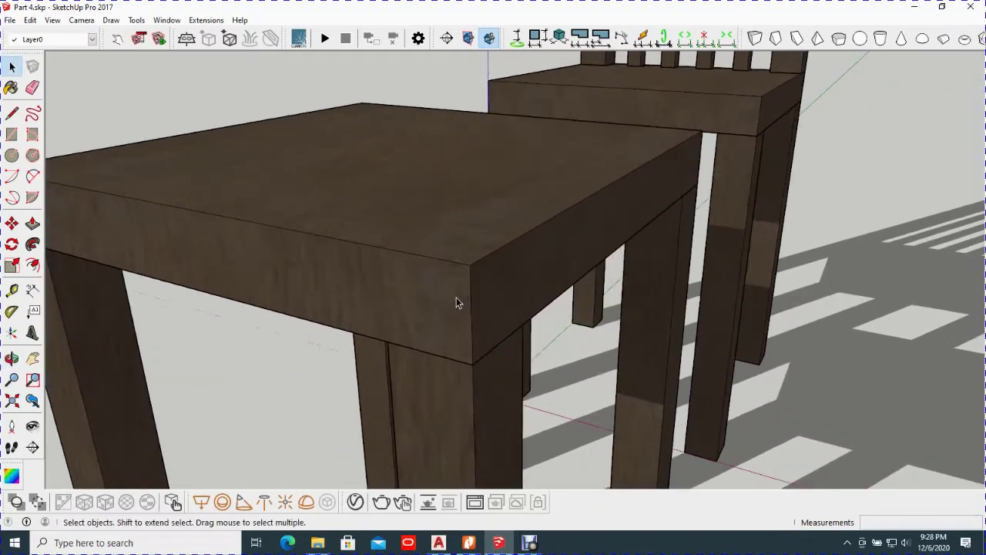
pyautogui.moveTo(456, 301); pyautogui.dragTo(475, 278, button='middle')
pyautogui.doubleClick(494, 266)
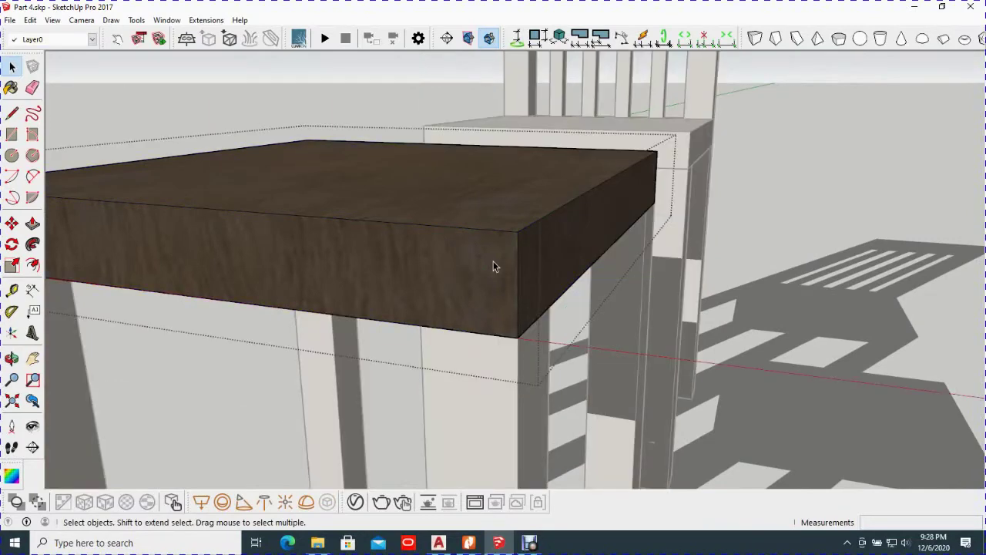
# Step: Re-enter the tabletop group and orbit to face its long side panel squarely
pyautogui.press('Escape')
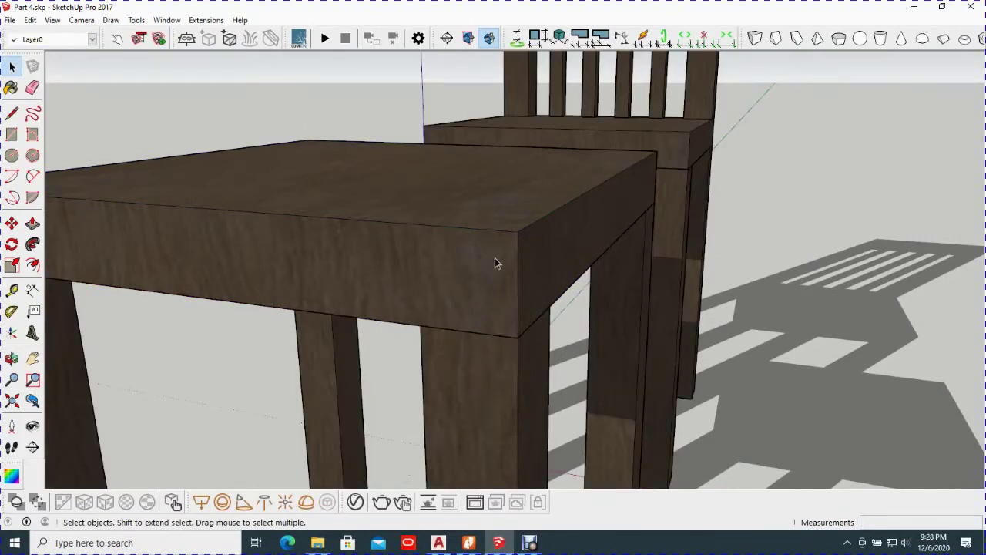
pyautogui.doubleClick(496, 262)
pyautogui.moveTo(495, 257); pyautogui.dragTo(517, 263, button='middle')
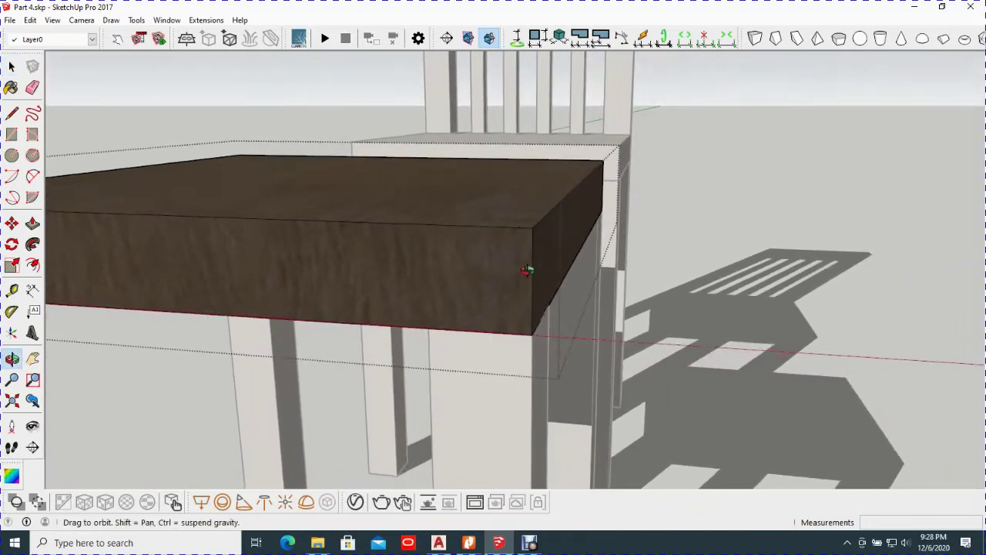
pyautogui.moveTo(492, 266); pyautogui.dragTo(461, 232, button='middle')
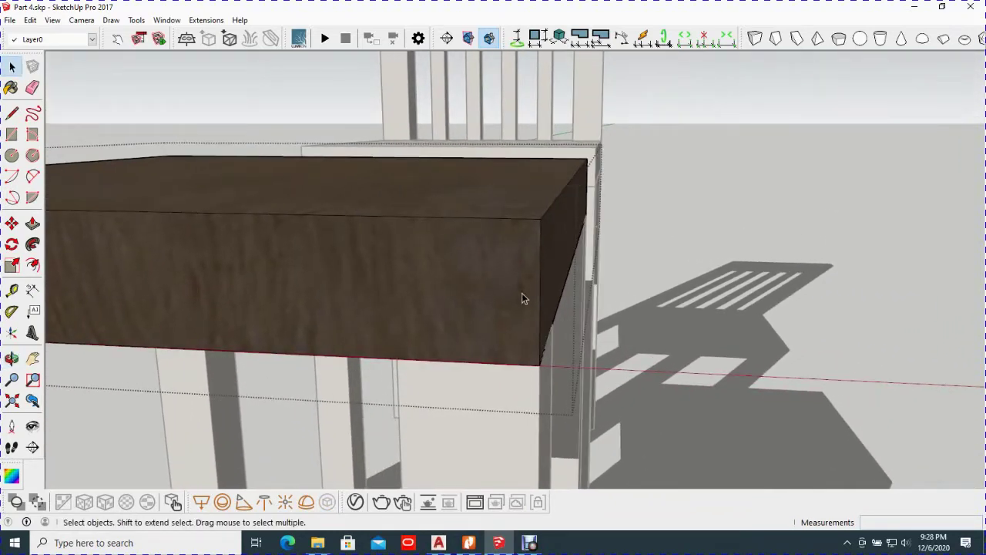
pyautogui.moveTo(512, 265)
pyautogui.mouseDown(button='middle')
pyautogui.moveTo(541, 280)
pyautogui.moveTo(542, 259)
pyautogui.mouseUp(button='middle')
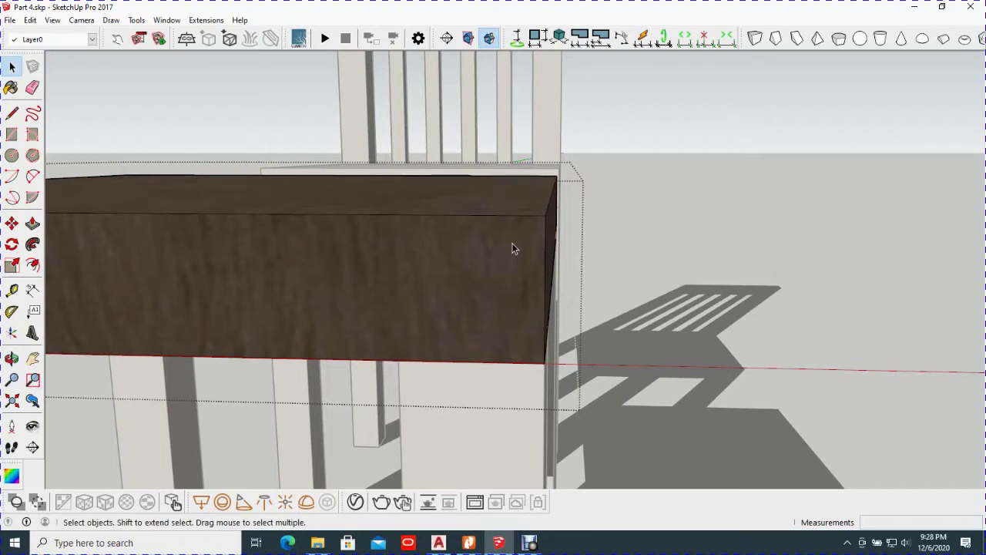
# Step: Draw a 25 × 25 mm square at the top-right corner of the tabletop's side face
pyautogui.press('r')
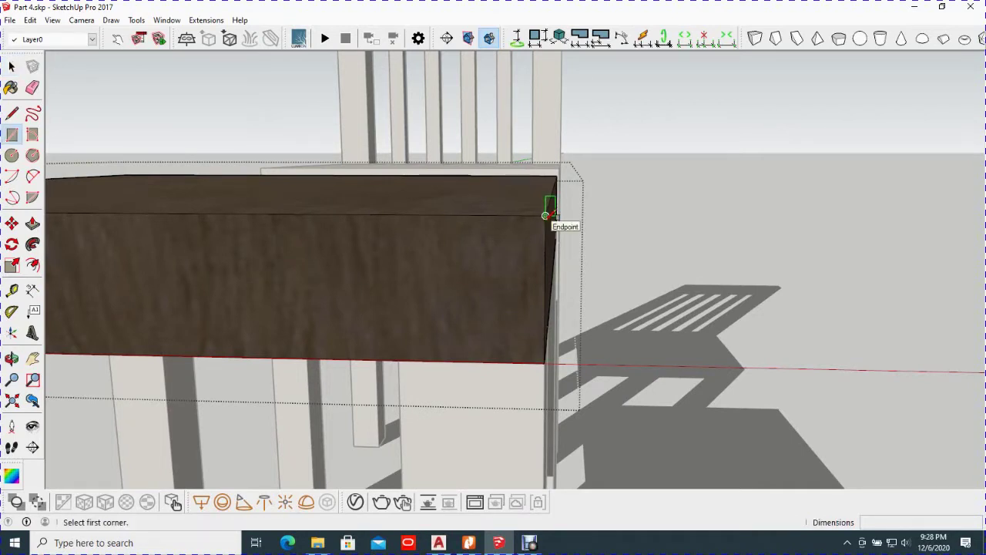
pyautogui.click(546, 216)
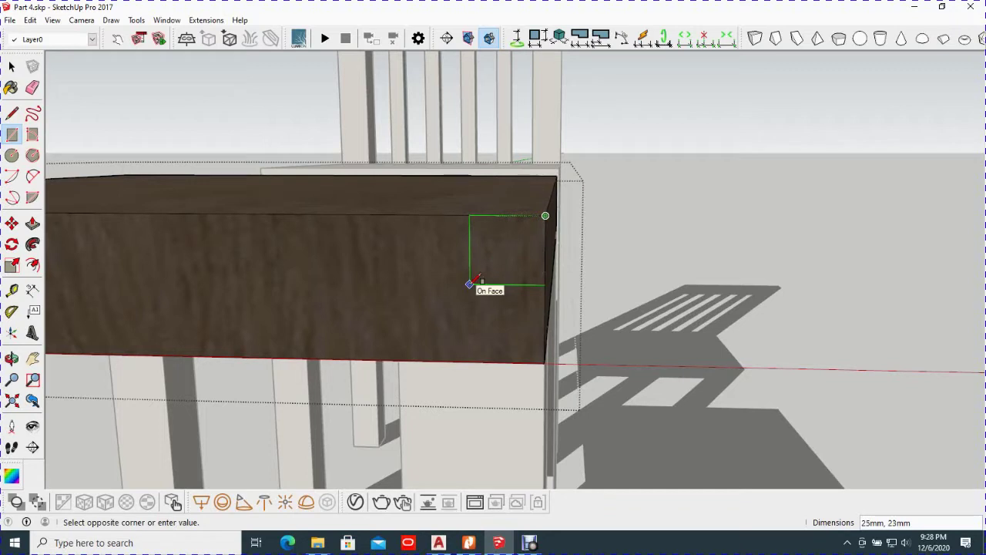
pyautogui.write('25')
pyautogui.write(',25')
pyautogui.press('Return')
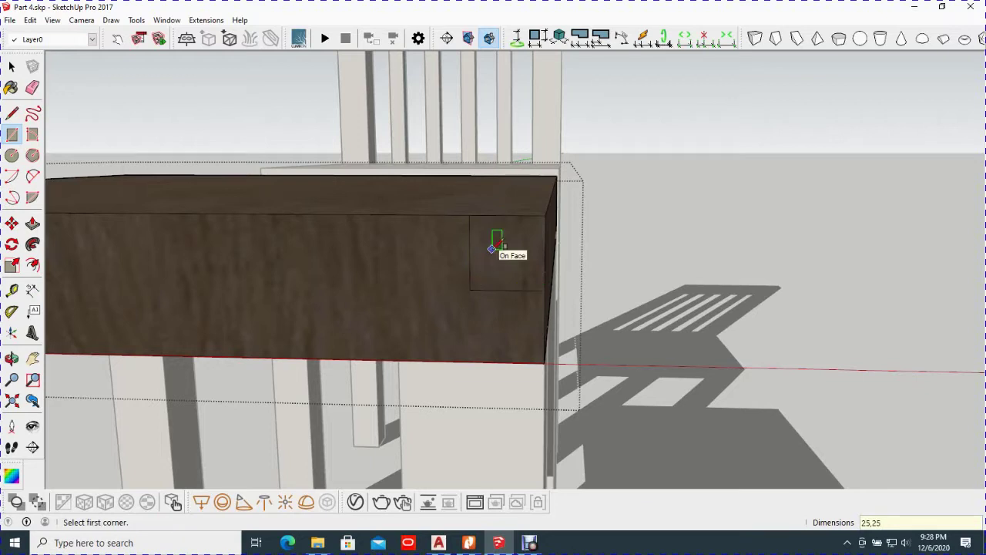
pyautogui.press('l')
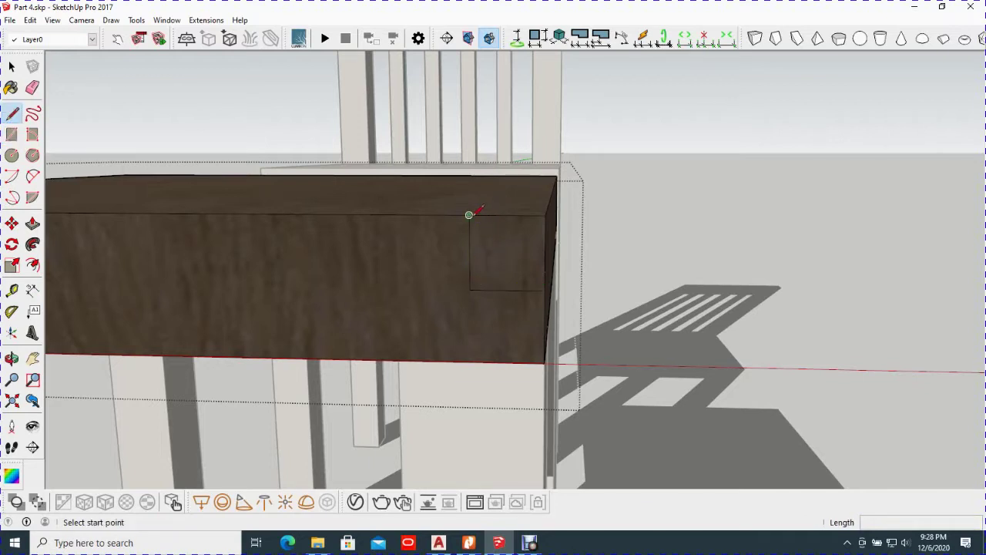
# Step: Mark 7 mm along the square's top edge and draw a 7 mm line down from it
pyautogui.click(469, 215)
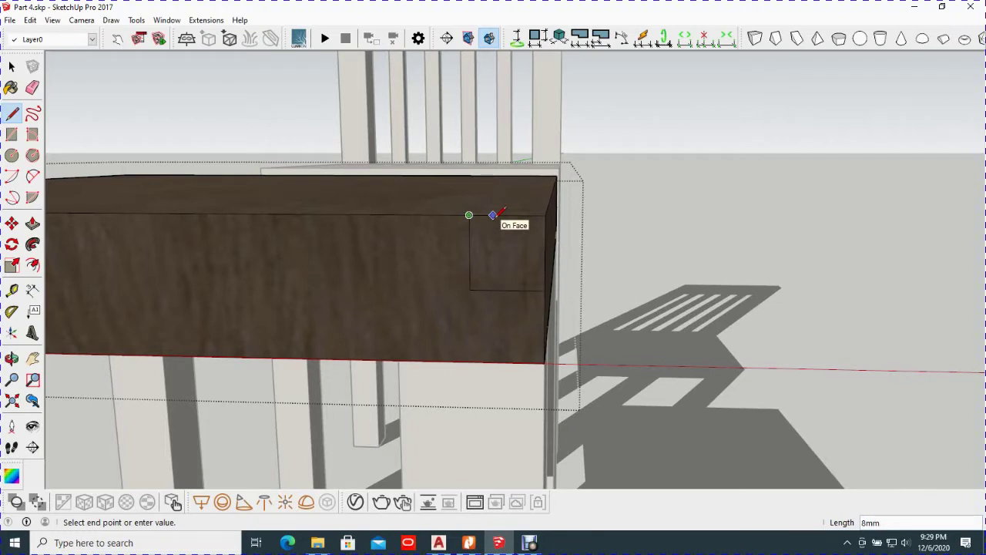
pyautogui.write('7')
pyautogui.press('Return')
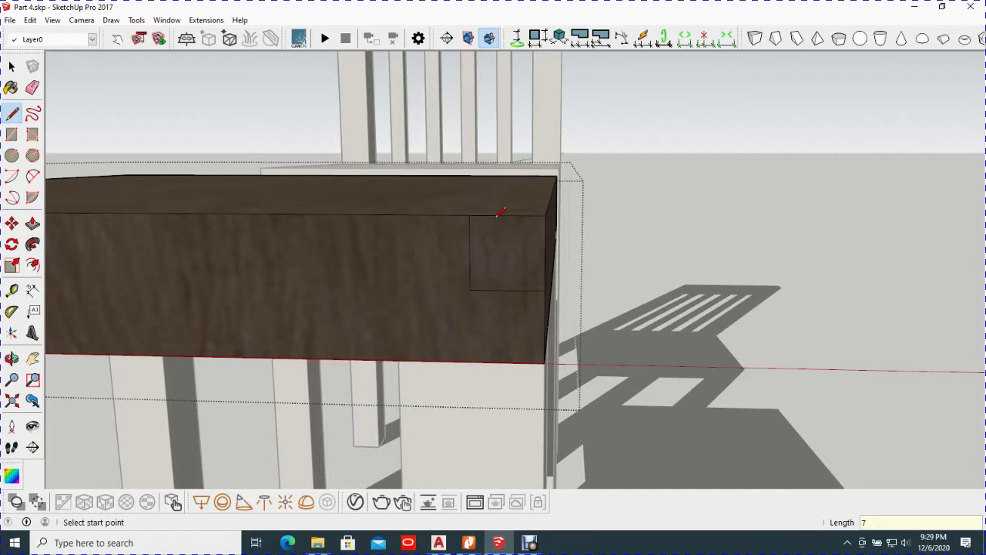
pyautogui.click(490, 215)
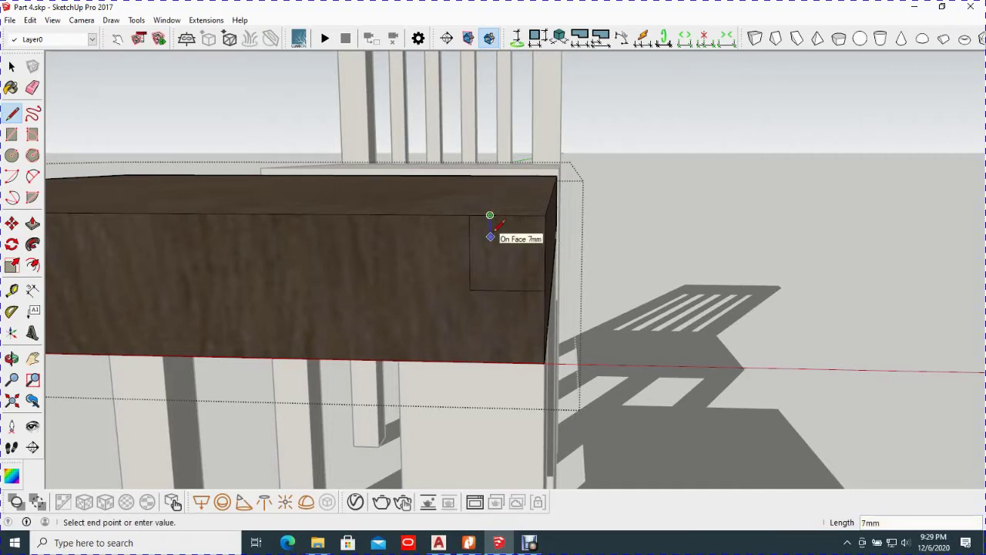
pyautogui.write('7')
pyautogui.press('Return')
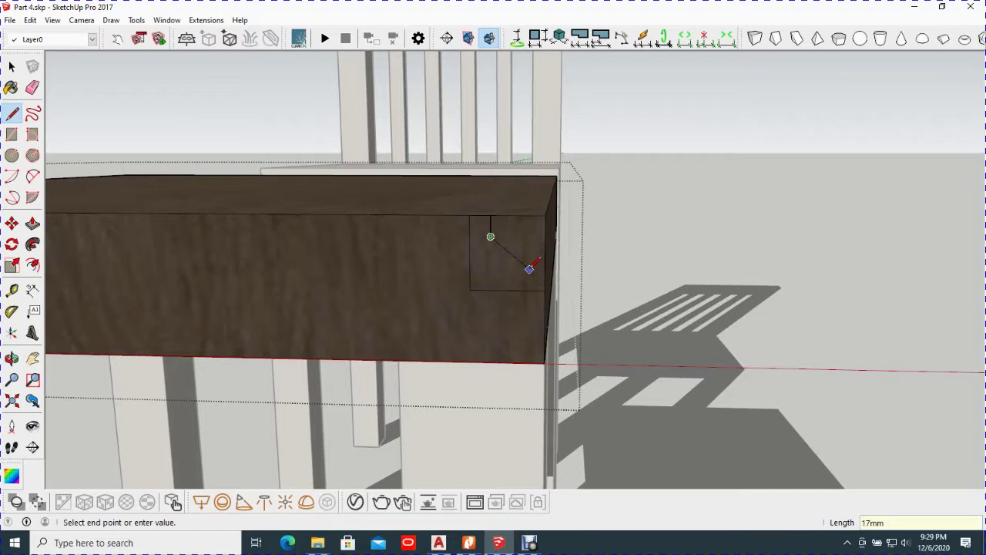
pyautogui.press('Escape')
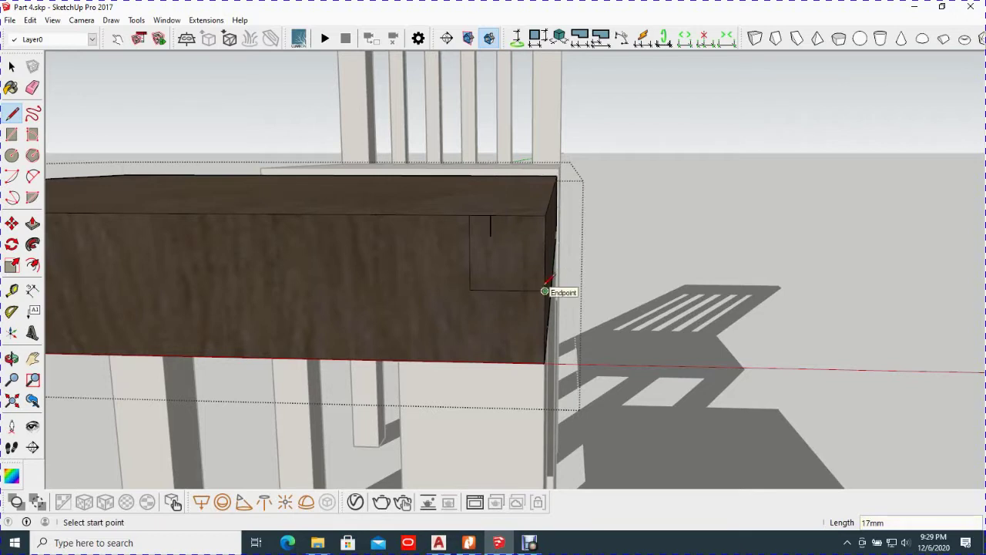
# Step: Mark 7 mm up the square's right edge and draw a 7 mm line inward
pyautogui.click(544, 291)
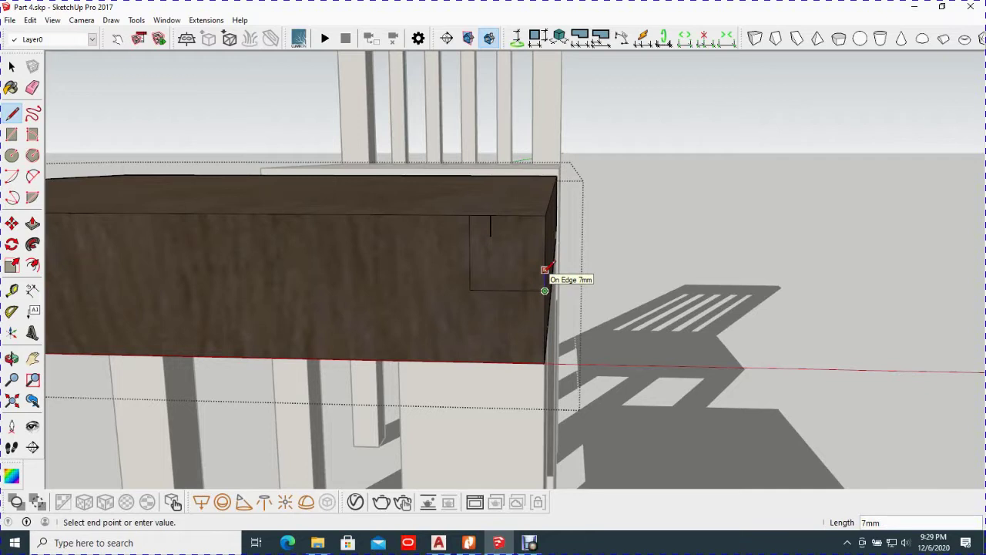
pyautogui.click(544, 269)
pyautogui.click(544, 269)
pyautogui.click(524, 270)
pyautogui.press('Escape')
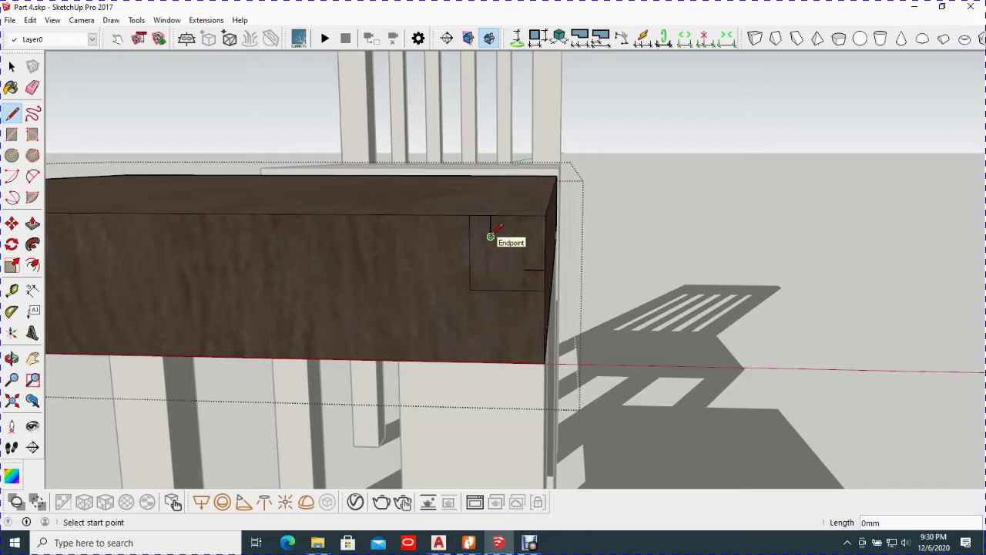
pyautogui.click(490, 236)
pyautogui.click(524, 269)
pyautogui.hotkey('ctrl', 'z')
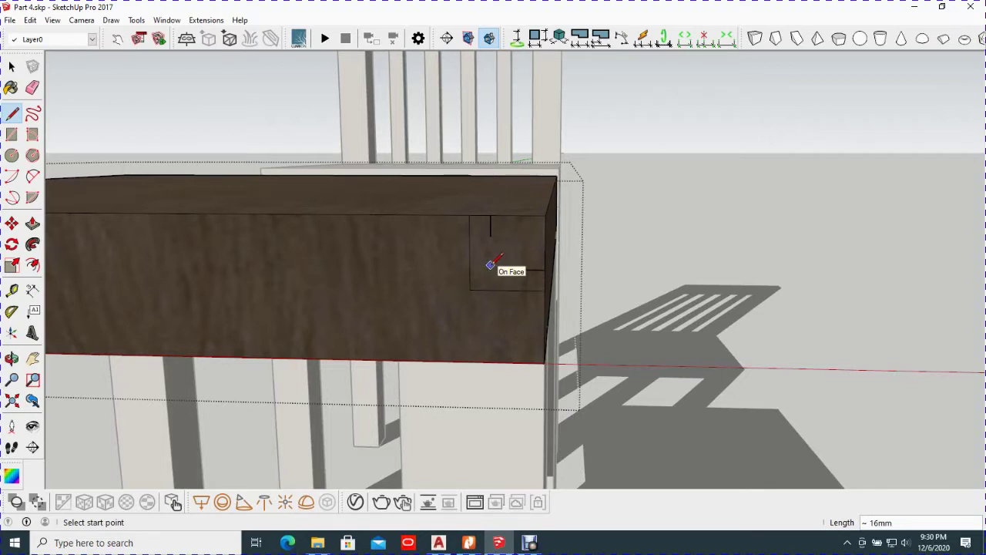
pyautogui.press('a')
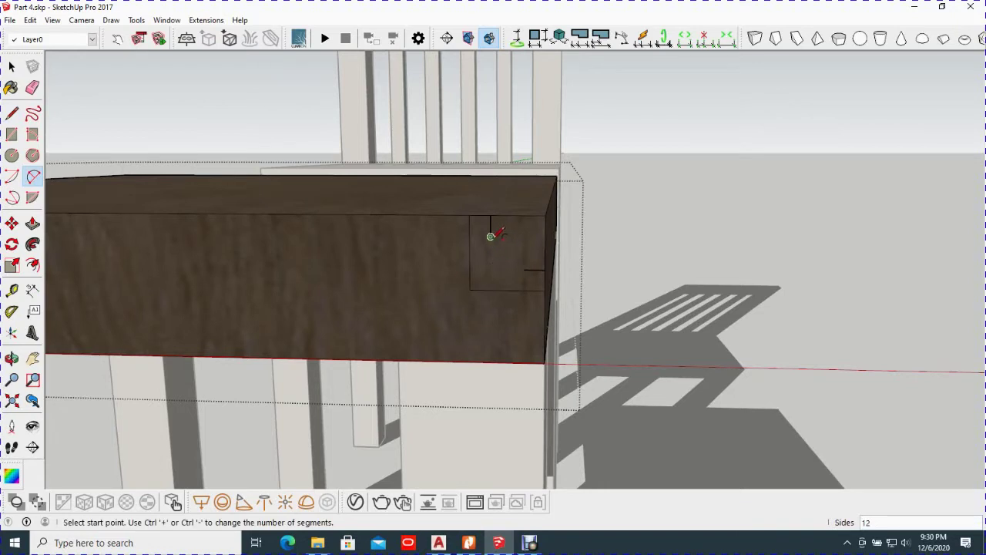
# Step: Draw an arc between the two 7 mm line ends with bulge 1, then undo it
pyautogui.click(490, 236)
pyautogui.click(524, 269)
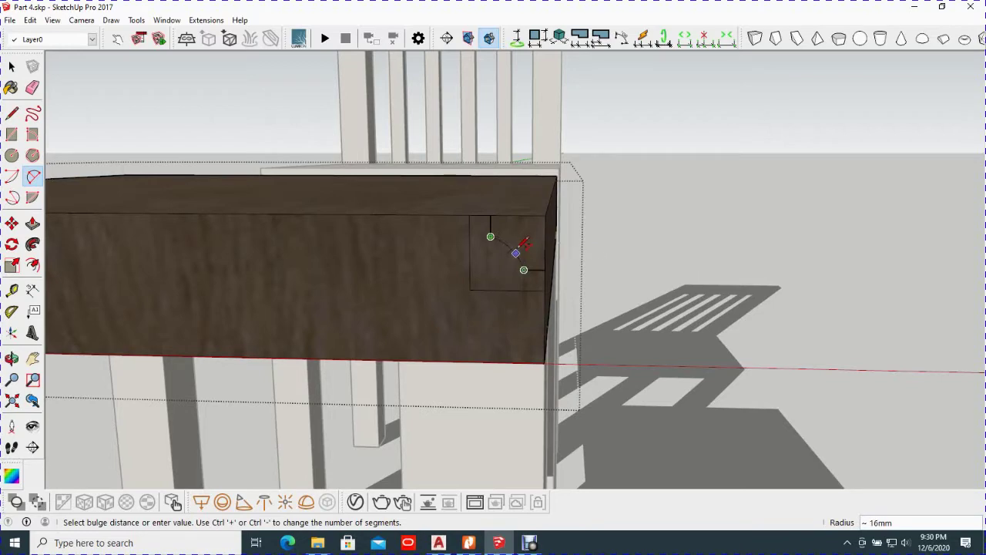
pyautogui.scroll(1, 524, 243)
pyautogui.scroll(1, 524, 245)
pyautogui.scroll(2, 522, 247)
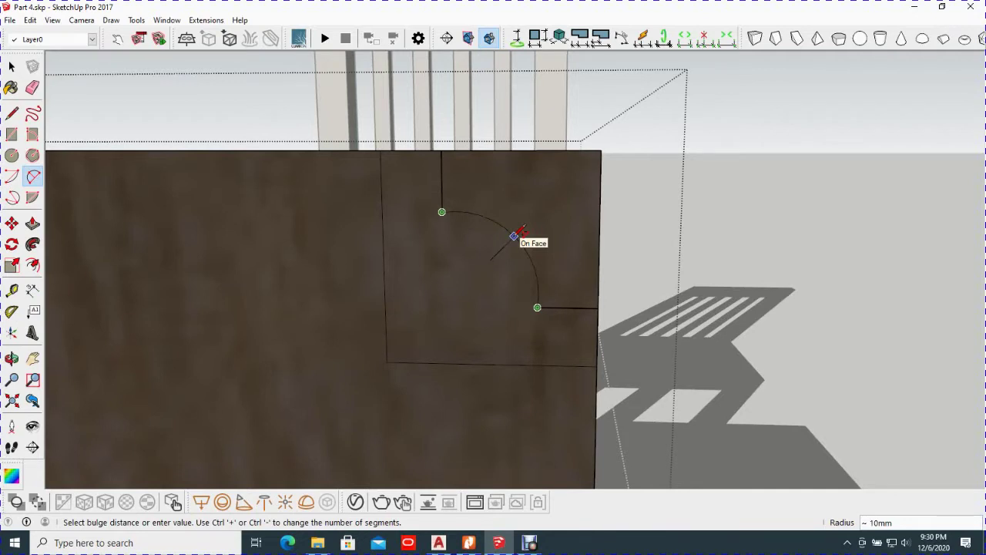
pyautogui.write('1')
pyautogui.press('Return')
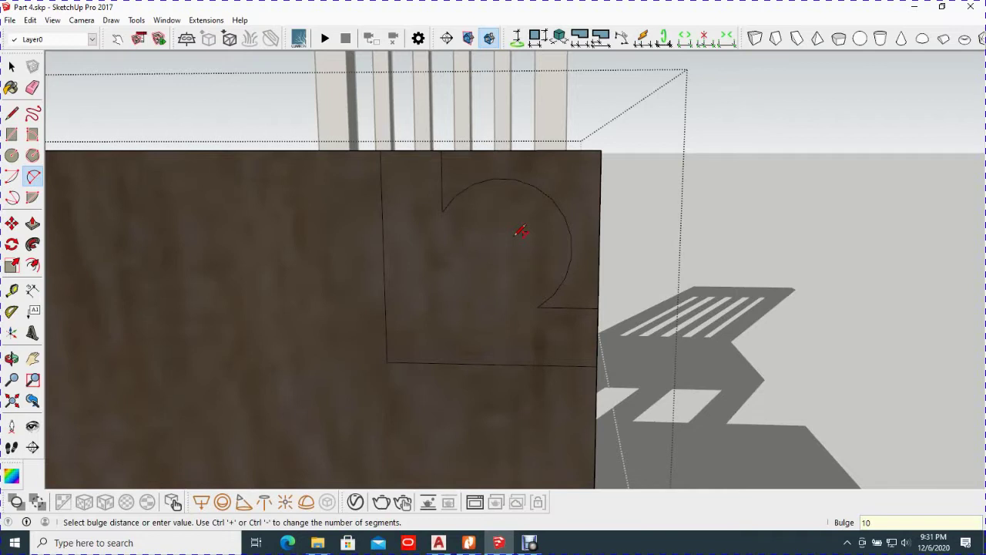
pyautogui.hotkey('ctrl', 'z')
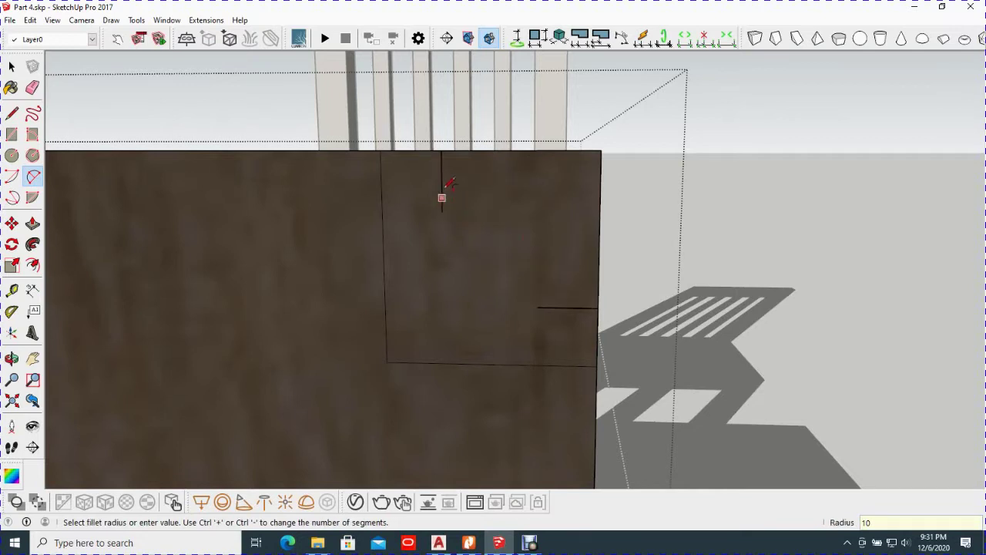
# Step: Redraw the quarter-circle arc joining the vertical and horizontal corner lines
pyautogui.click(440, 181)
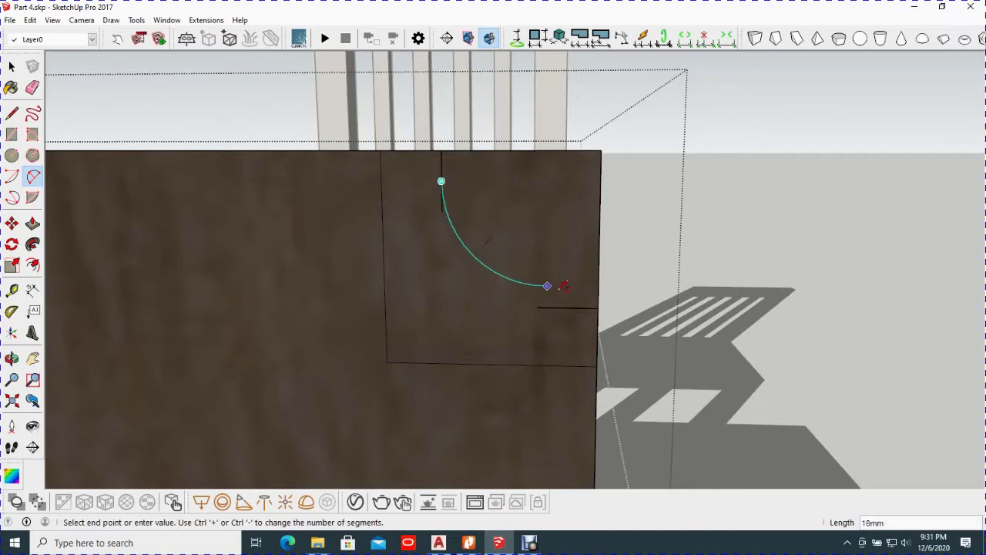
pyautogui.click(567, 308)
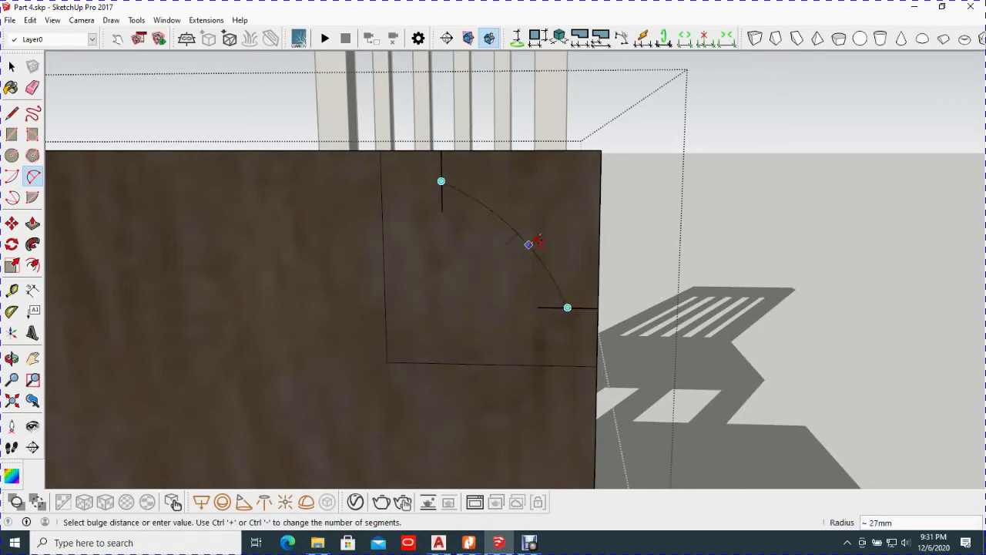
pyautogui.moveTo(543, 209); pyautogui.dragTo(405, 235, button='middle')
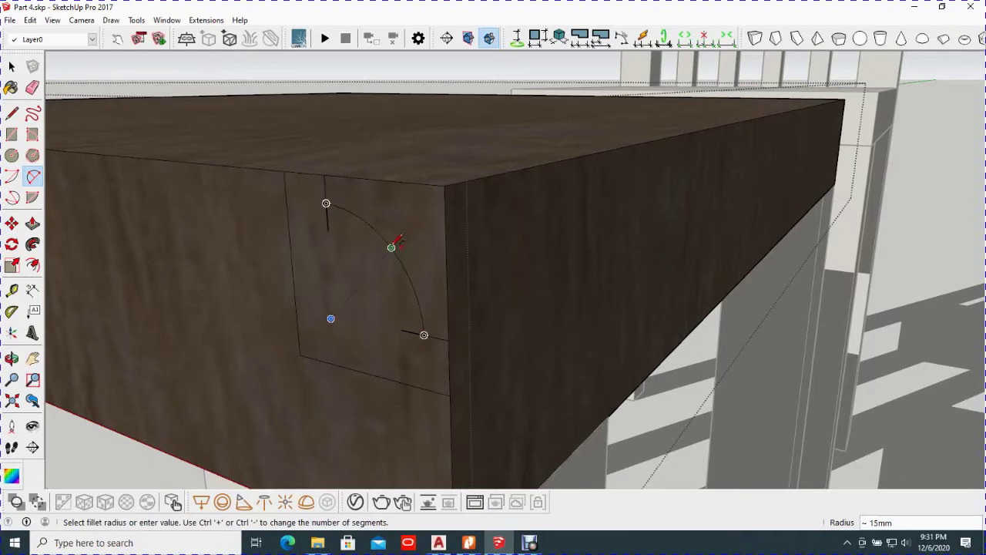
pyautogui.click(392, 247)
pyautogui.press('space')
pyautogui.moveTo(376, 306)
pyautogui.mouseDown(button='middle')
pyautogui.moveTo(419, 286)
pyautogui.moveTo(461, 301)
pyautogui.mouseUp(button='middle')
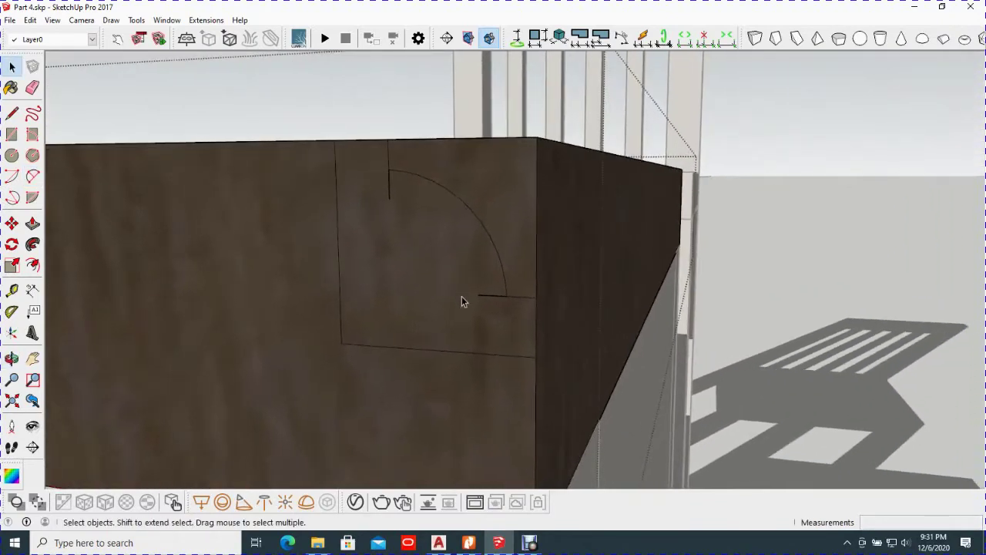
# Step: Delete the short leftover edge and the leftover horizontal and vertical corner edges
pyautogui.click(486, 297)
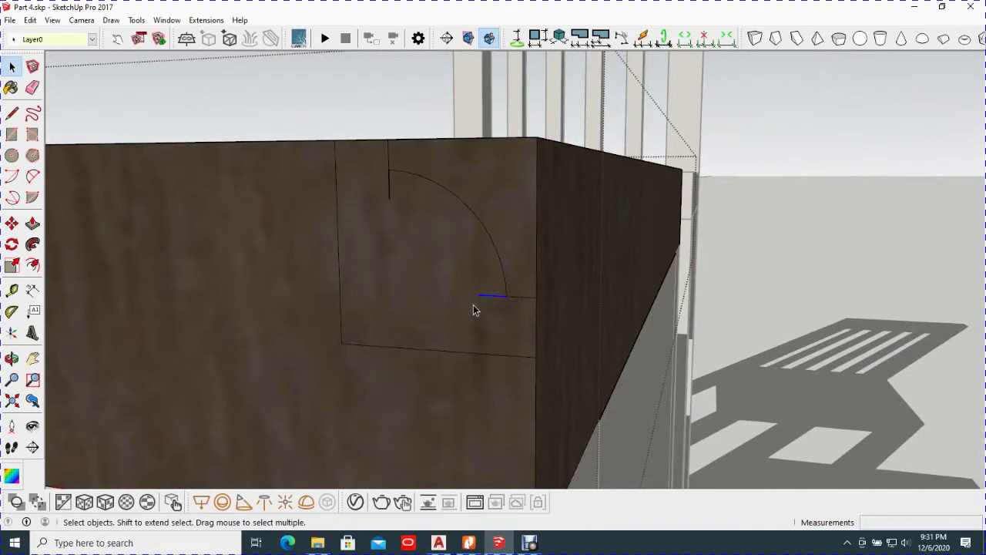
pyautogui.press('Delete')
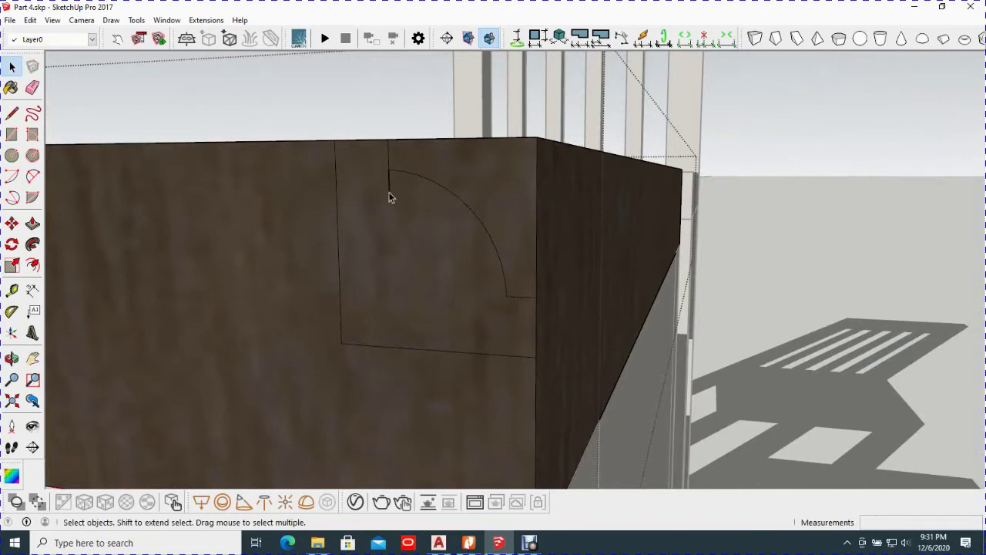
pyautogui.click(452, 354)
pyautogui.press('Delete')
pyautogui.click(340, 293)
pyautogui.press('Delete')
pyautogui.moveTo(439, 294)
pyautogui.mouseDown(button='middle')
pyautogui.moveTo(462, 306)
pyautogui.moveTo(435, 251)
pyautogui.mouseUp(button='middle')
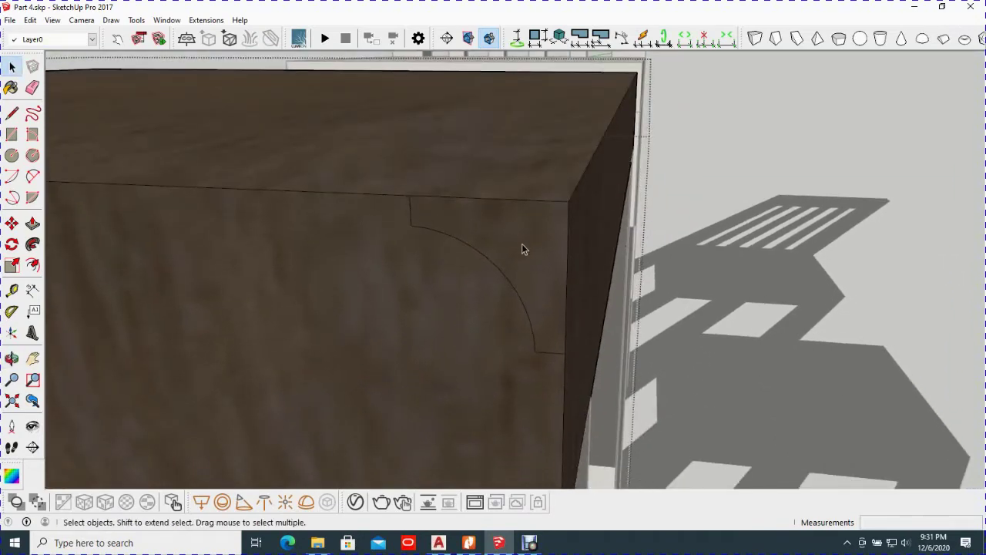
pyautogui.moveTo(452, 312)
pyautogui.mouseDown(button='middle')
pyautogui.moveTo(431, 259)
pyautogui.moveTo(418, 269)
pyautogui.moveTo(431, 242)
pyautogui.mouseUp(button='middle')
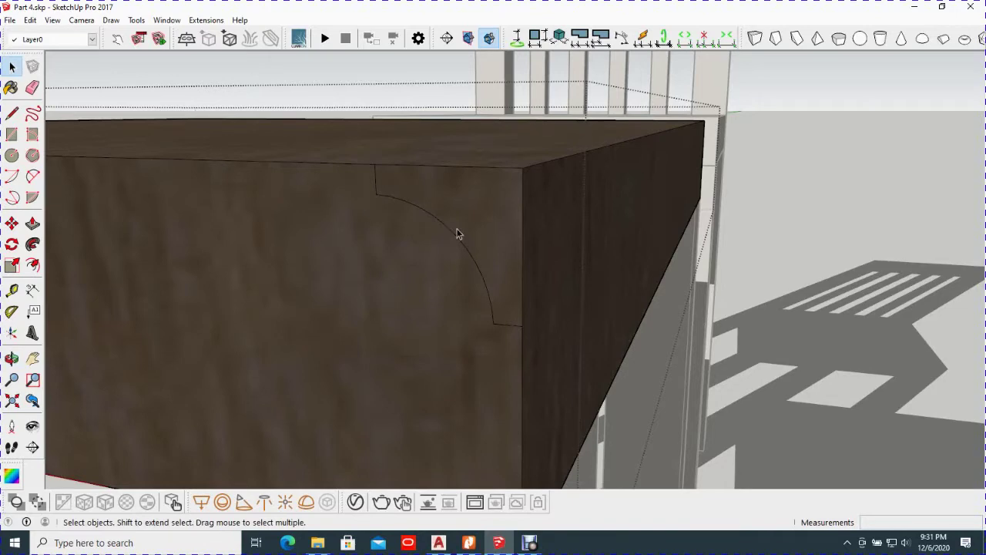
# Step: Start Follow Me on the arc profile face at the tabletop corner
pyautogui.click(33, 245)
pyautogui.moveTo(476, 236)
pyautogui.mouseDown(button='middle')
pyautogui.moveTo(433, 268)
pyautogui.moveTo(405, 326)
pyautogui.moveTo(467, 255)
pyautogui.mouseUp(button='middle')
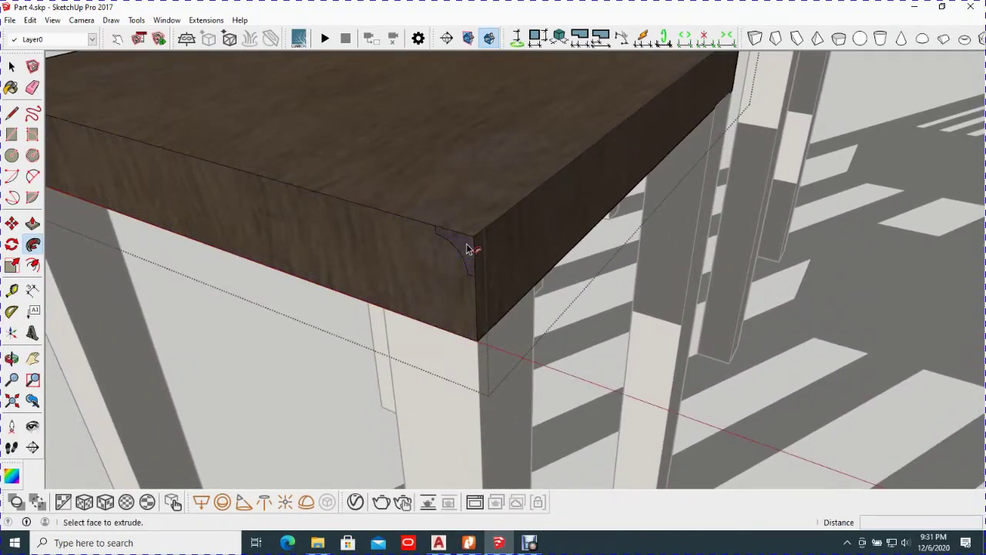
pyautogui.click(467, 249)
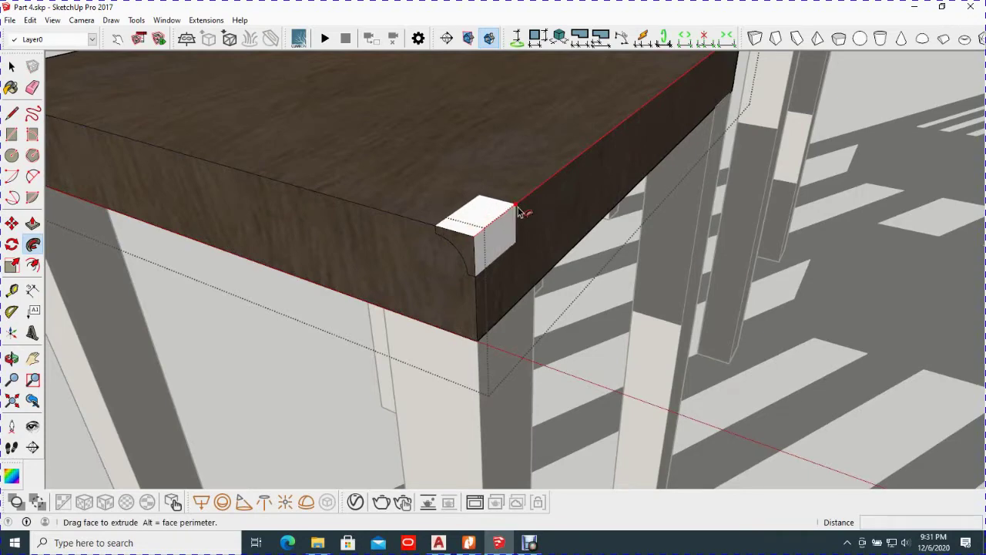
pyautogui.scroll(-1, 519, 210)
pyautogui.scroll(-1, 518, 211)
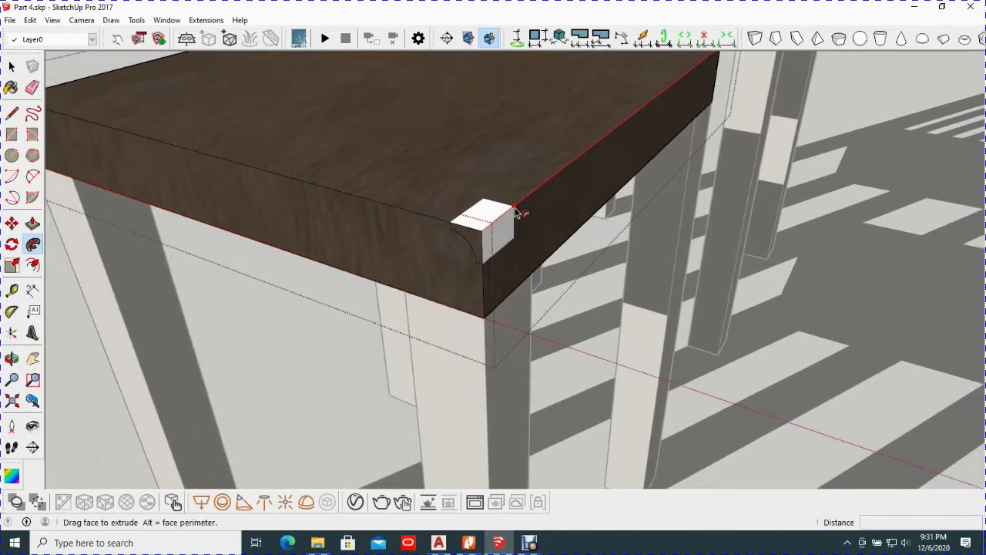
pyautogui.scroll(-1, 516, 212)
pyautogui.scroll(-2, 515, 212)
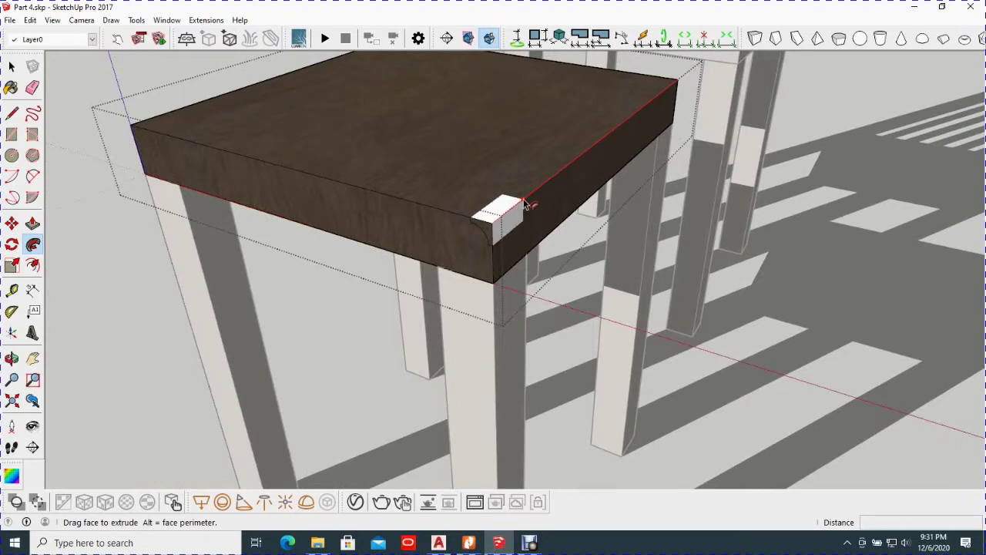
pyautogui.scroll(-2, 532, 199)
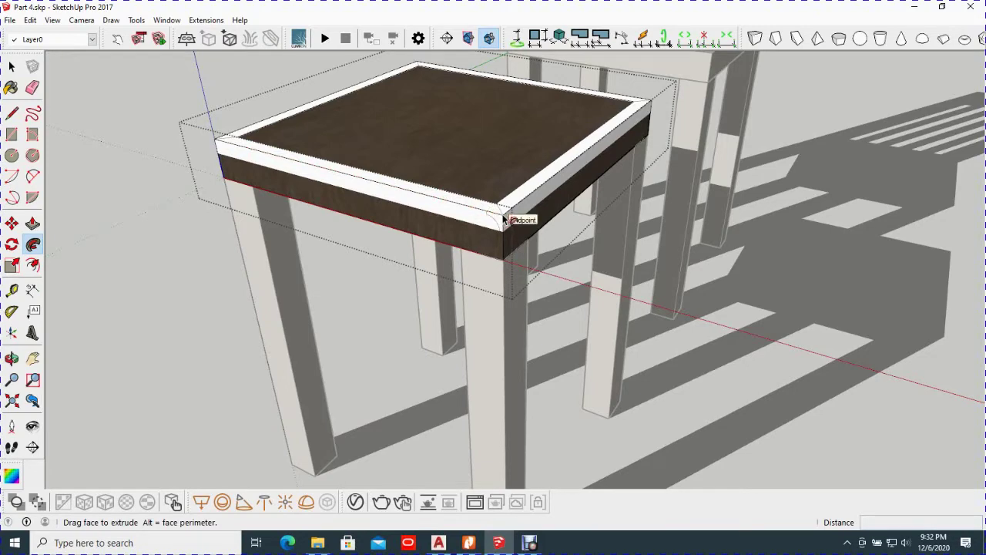
# Step: Sweep the profile around the full tabletop edge to form the rounded moulding
pyautogui.scroll(3, 504, 220)
pyautogui.scroll(1, 504, 220)
pyautogui.scroll(1, 503, 220)
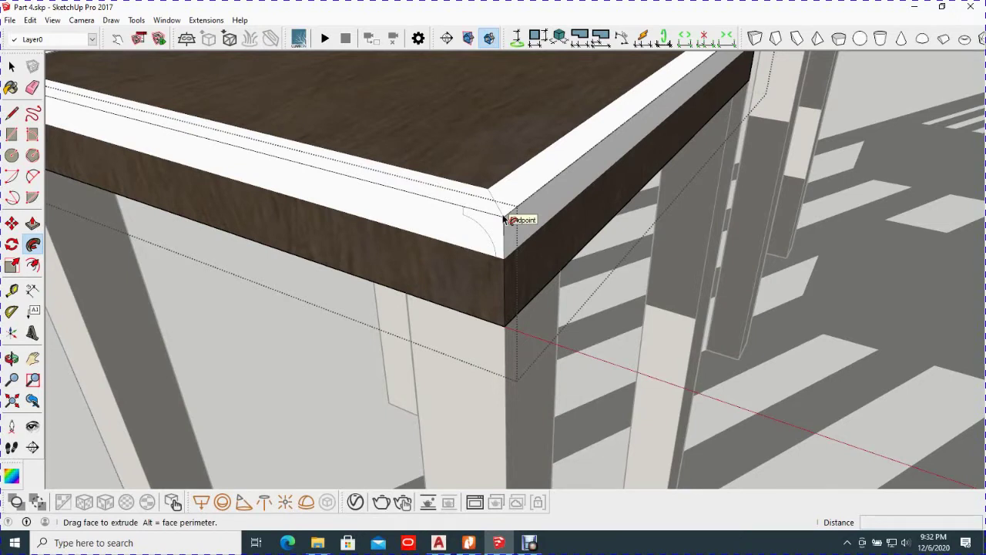
pyautogui.click(504, 220)
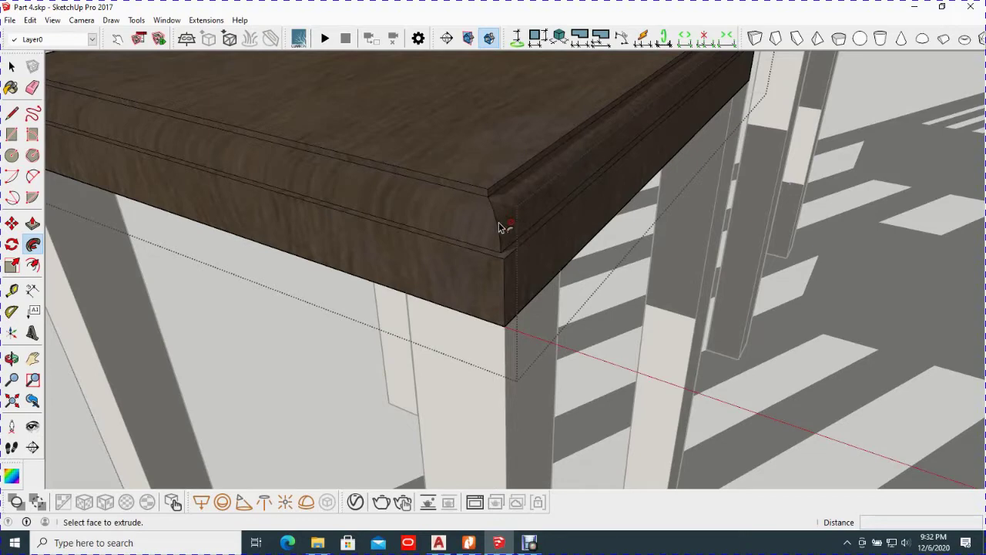
pyautogui.press('space')
pyautogui.moveTo(467, 276)
pyautogui.mouseDown(button='middle')
pyautogui.moveTo(581, 154)
pyautogui.moveTo(608, 163)
pyautogui.moveTo(392, 205)
pyautogui.moveTo(361, 227)
pyautogui.moveTo(412, 222)
pyautogui.mouseUp(button='middle')
pyautogui.scroll(-2, 413, 219)
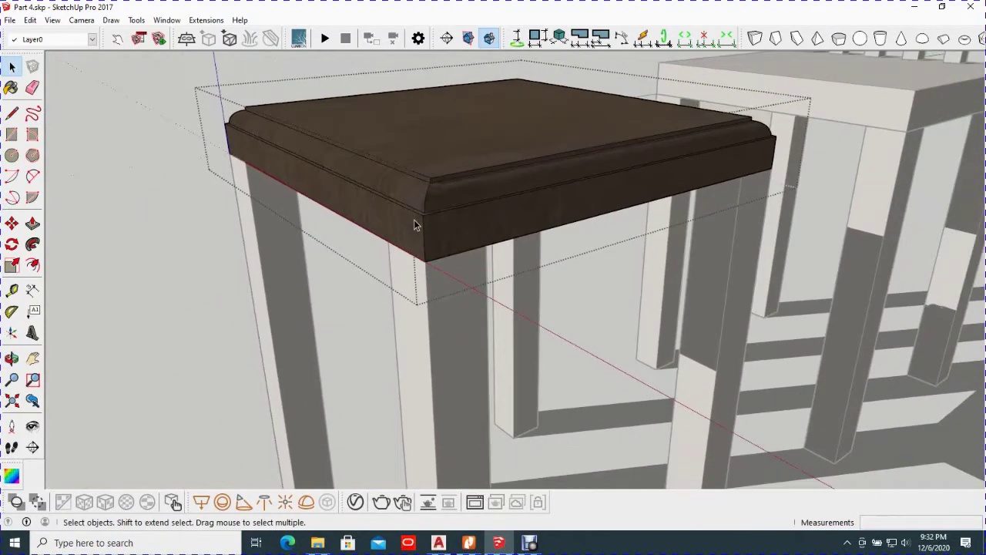
pyautogui.scroll(-2, 414, 219)
pyautogui.scroll(-2, 416, 231)
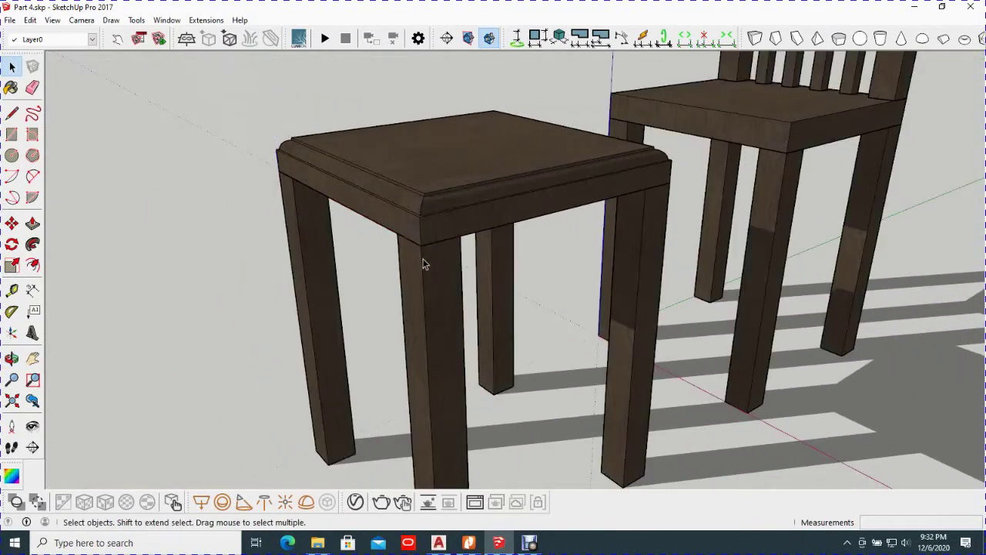
pyautogui.moveTo(423, 264)
pyautogui.mouseDown(button='middle')
pyautogui.moveTo(429, 282)
pyautogui.moveTo(577, 293)
pyautogui.moveTo(616, 316)
pyautogui.moveTo(572, 314)
pyautogui.moveTo(409, 249)
pyautogui.moveTo(231, 242)
pyautogui.moveTo(504, 292)
pyautogui.mouseUp(button='middle')
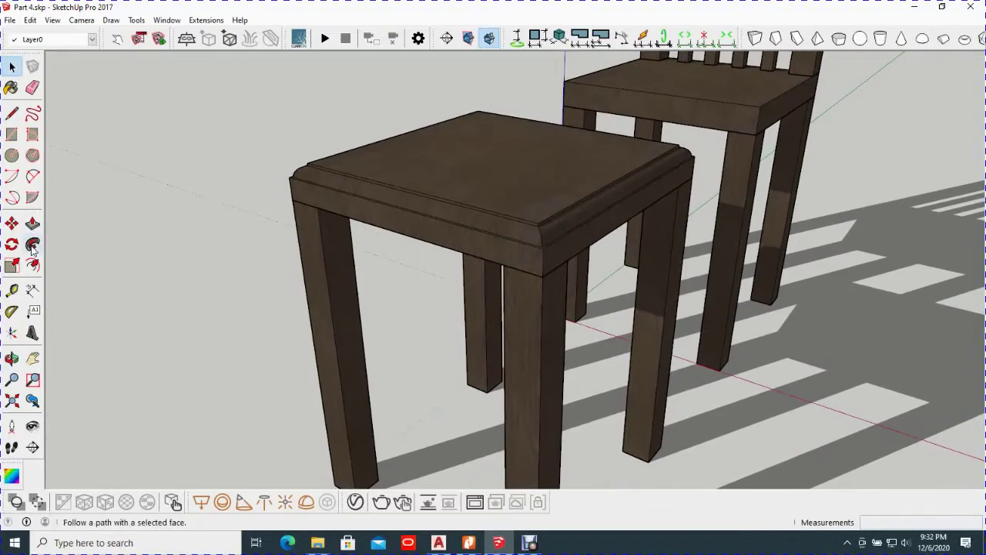
pyautogui.moveTo(519, 259); pyautogui.dragTo(490, 229, button='middle')
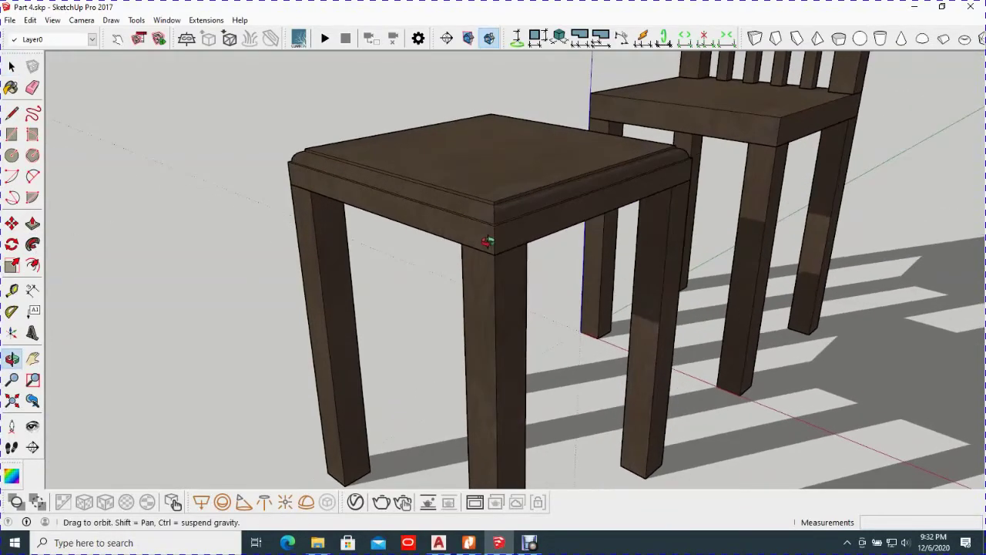
pyautogui.scroll(2, 493, 216)
pyautogui.scroll(2, 493, 217)
pyautogui.scroll(2, 489, 232)
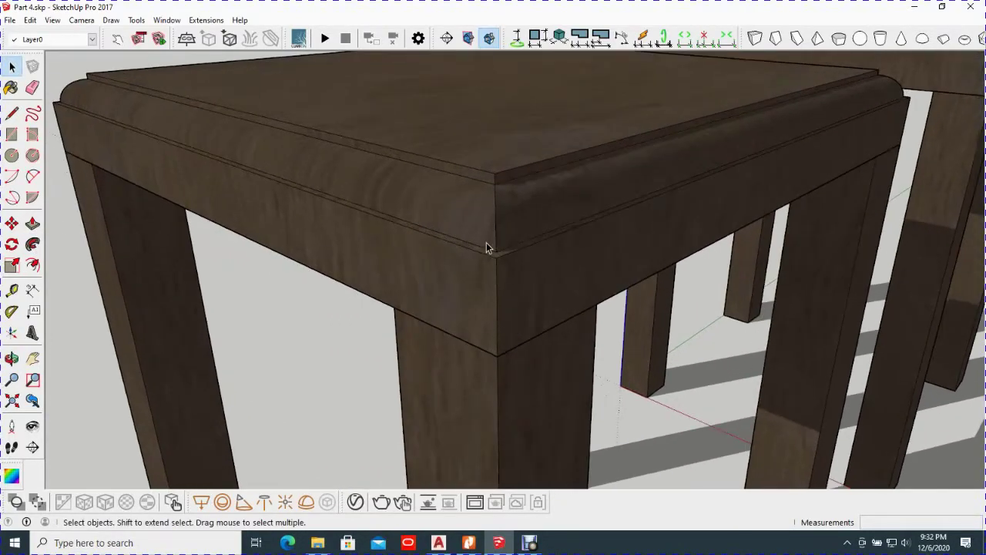
pyautogui.scroll(2, 497, 242)
pyautogui.moveTo(500, 247)
pyautogui.mouseDown(button='middle')
pyautogui.moveTo(577, 226)
pyautogui.moveTo(450, 257)
pyautogui.moveTo(363, 259)
pyautogui.moveTo(482, 238)
pyautogui.mouseUp(button='middle')
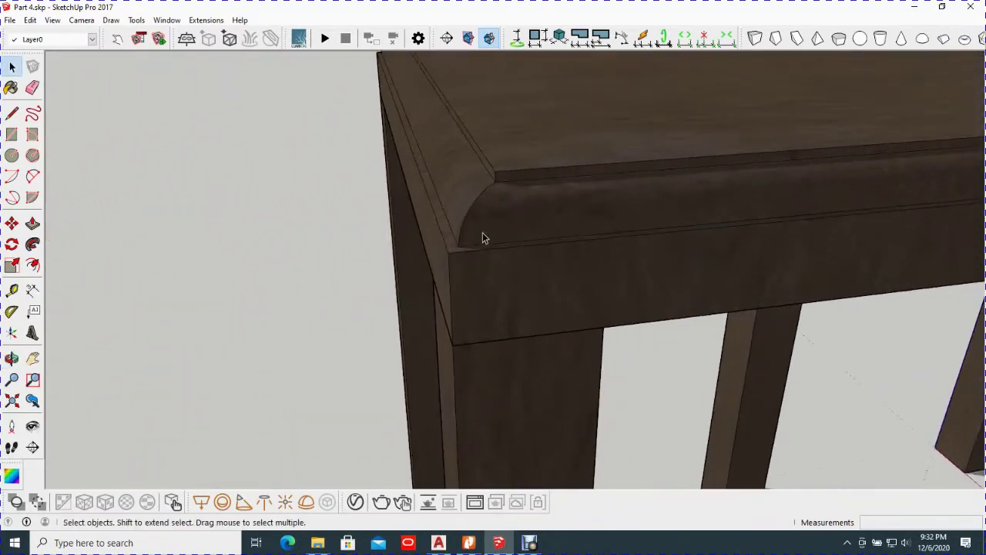
pyautogui.click(564, 218)
# Step: Give the moulded edge's wood texture Tri-Planar Projection, first World, then Fit
pyautogui.doubleClick(562, 214)
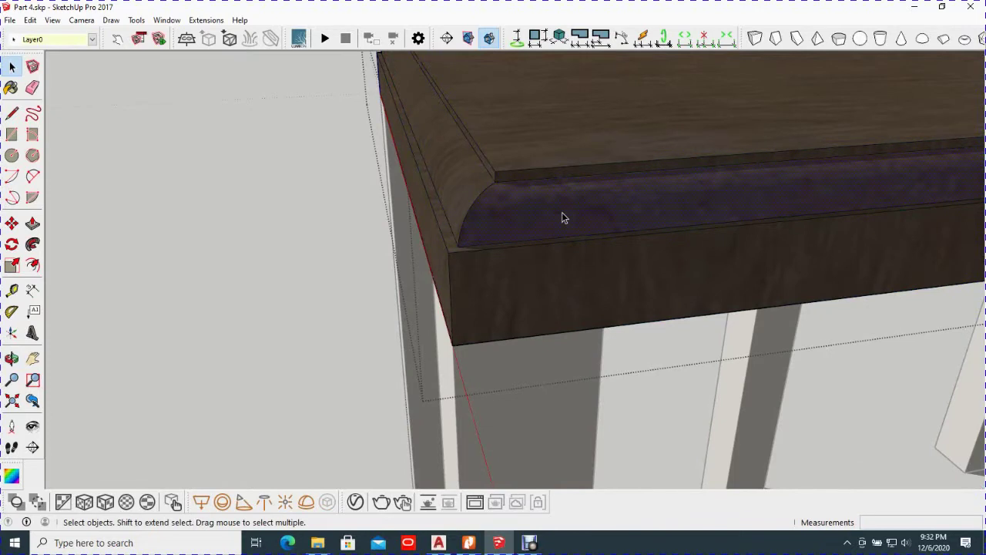
pyautogui.rightClick(562, 213)
pyautogui.moveTo(608, 406)
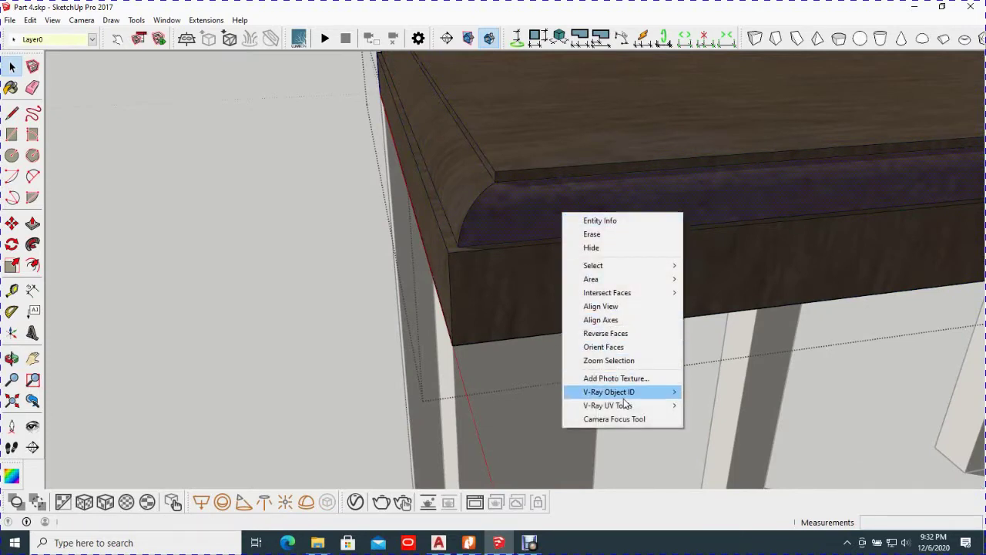
pyautogui.click(741, 406)
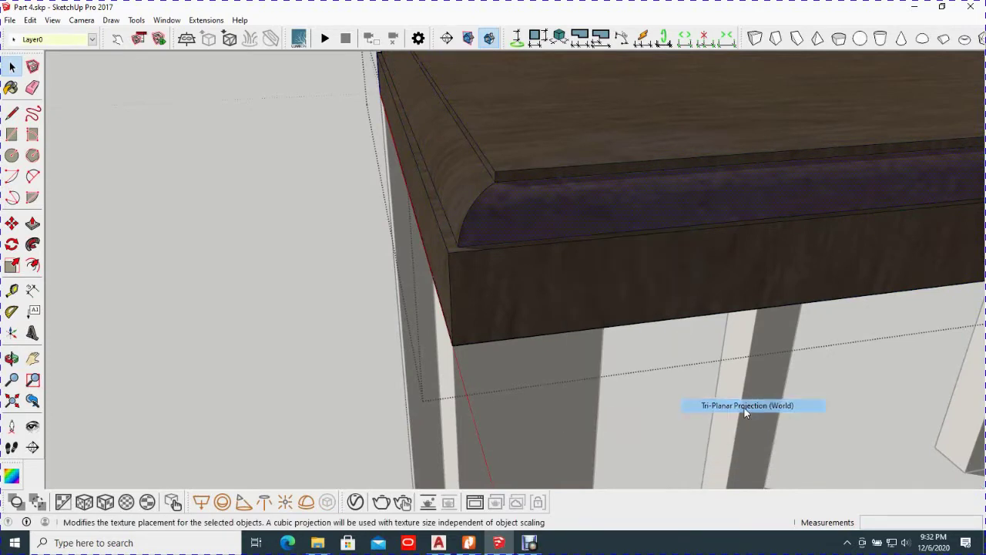
pyautogui.rightClick(559, 216)
pyautogui.moveTo(605, 409)
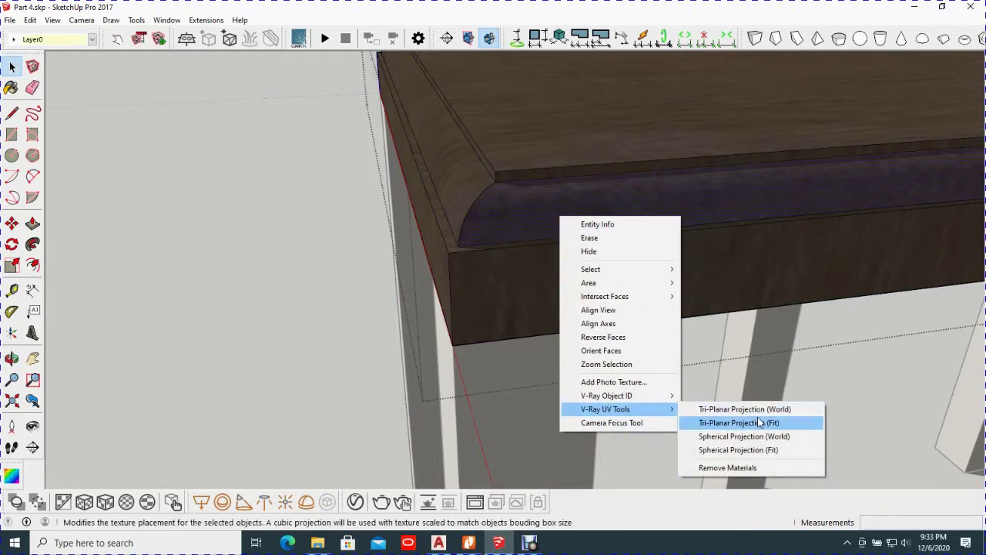
pyautogui.click(738, 422)
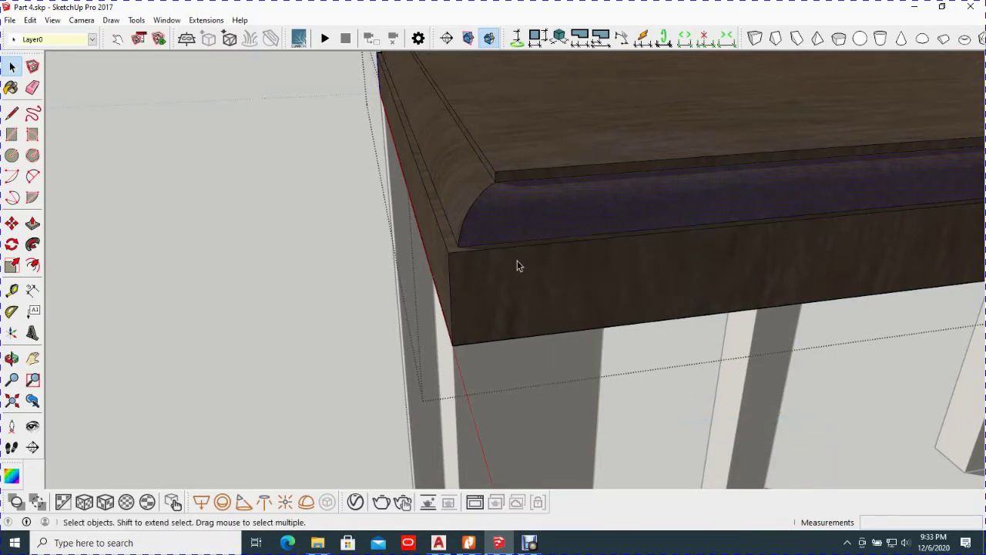
# Step: Set the other stool-top face's texture to Projected and zoom out
pyautogui.moveTo(491, 238); pyautogui.dragTo(446, 209, button='middle')
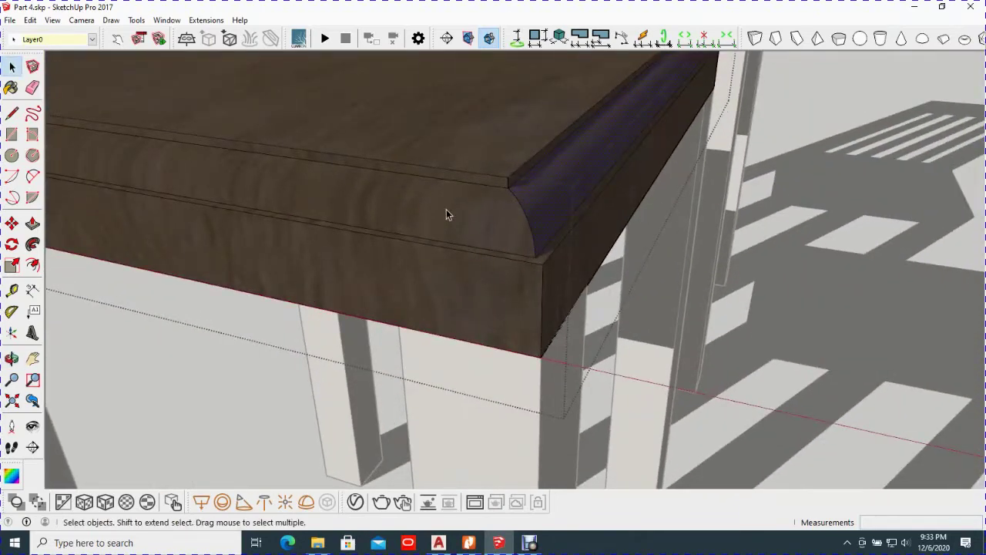
pyautogui.rightClick(423, 205)
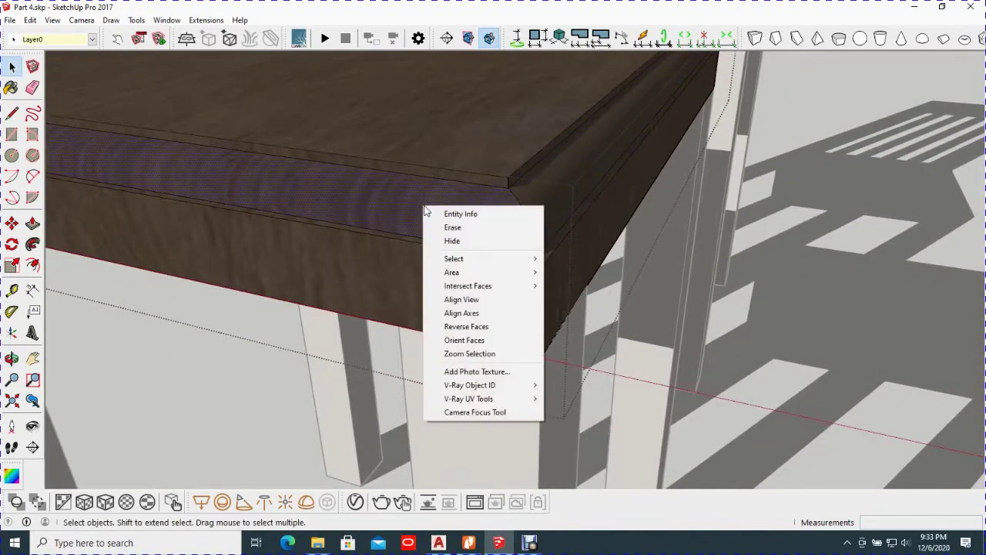
pyautogui.moveTo(468, 398)
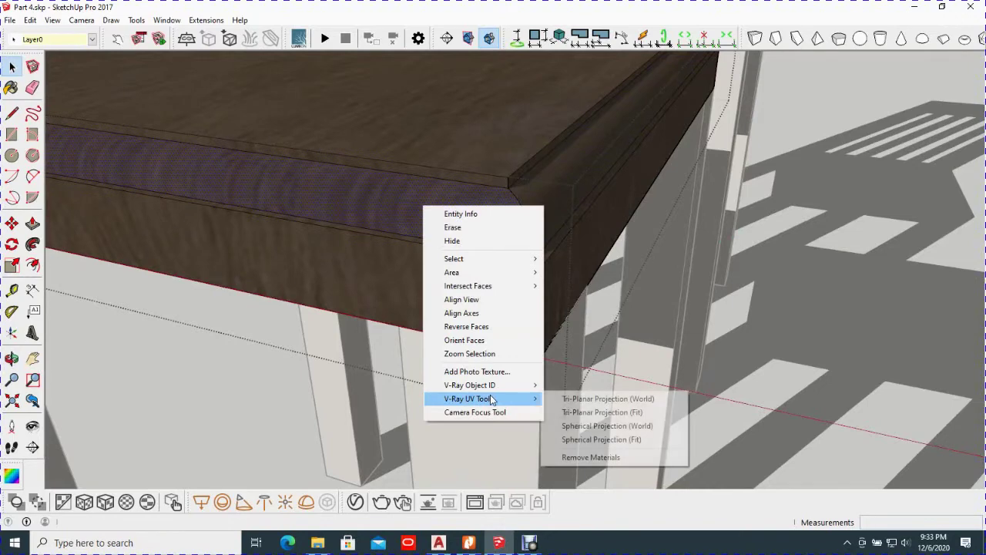
pyautogui.click(600, 416)
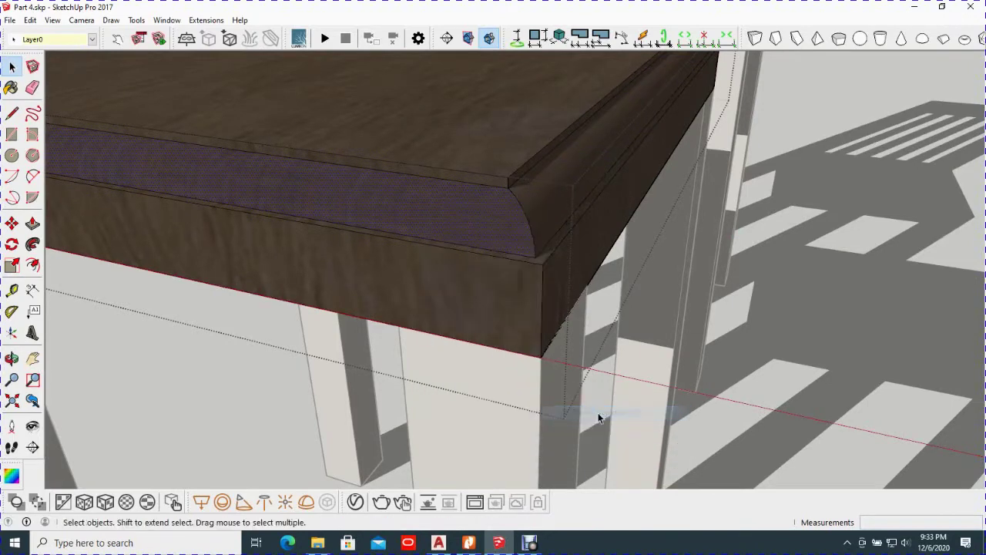
pyautogui.moveTo(508, 305); pyautogui.dragTo(349, 324, button='middle')
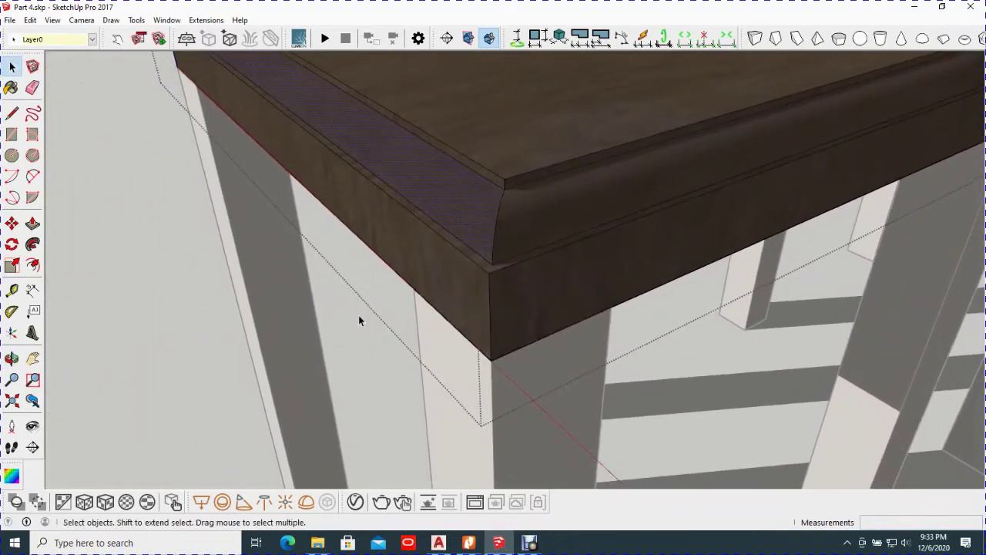
pyautogui.scroll(-3, 450, 252)
pyautogui.scroll(-3, 450, 252)
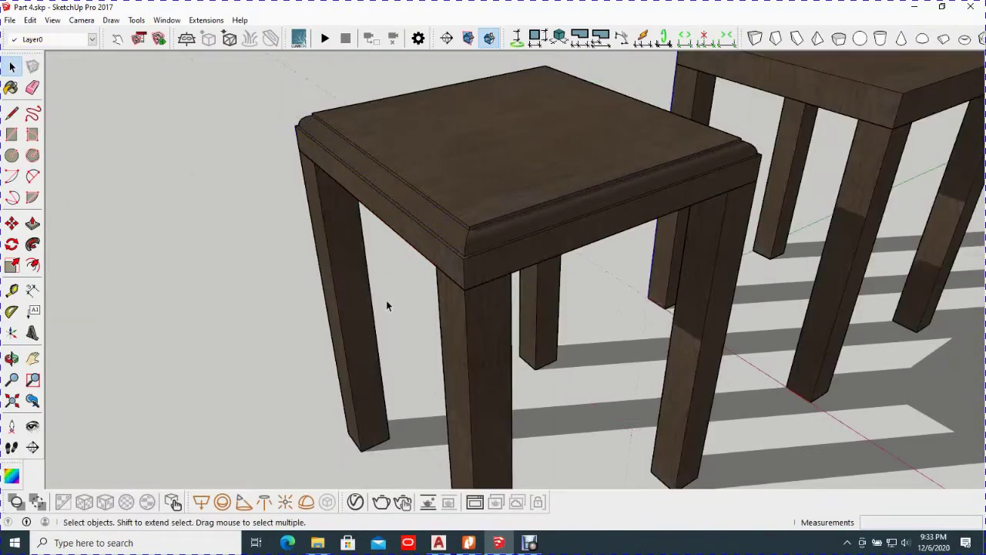
# Step: Orbit and zoom out to view the stool and chair from above
pyautogui.moveTo(492, 308); pyautogui.dragTo(479, 149, button='middle')
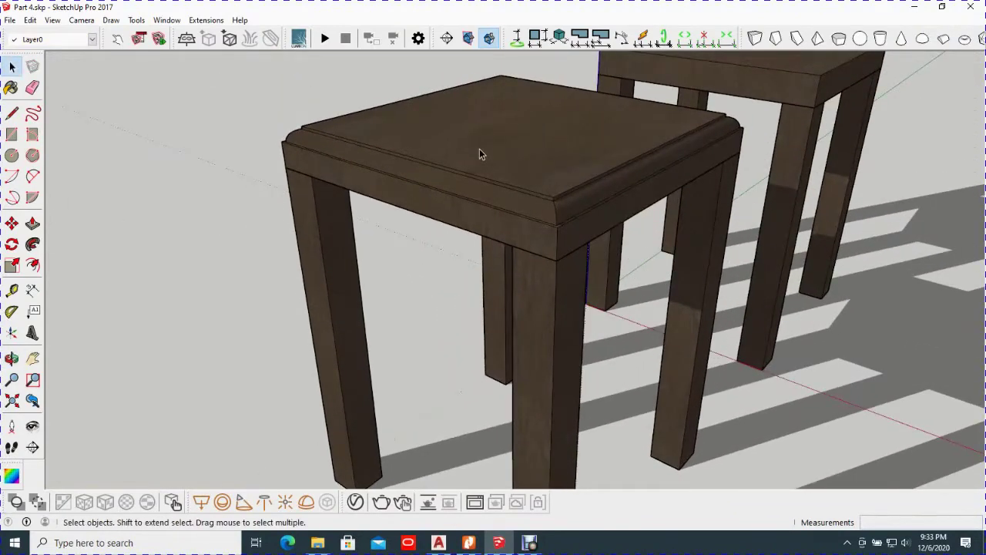
pyautogui.scroll(-2, 479, 149)
pyautogui.scroll(-2, 479, 152)
pyautogui.moveTo(478, 151); pyautogui.dragTo(418, 197, button='middle')
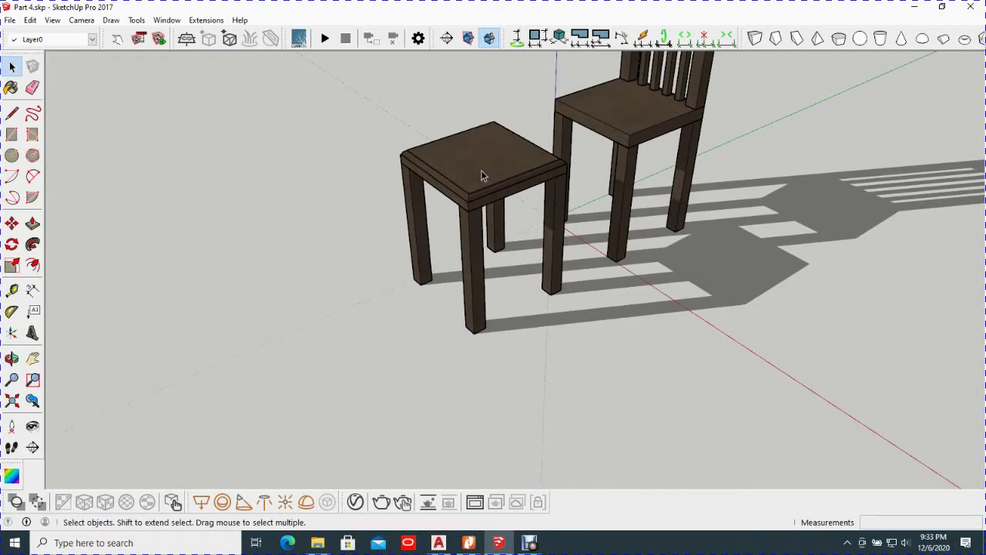
pyautogui.scroll(-3, 470, 193)
pyautogui.moveTo(440, 97); pyautogui.dragTo(393, 138, button='middle')
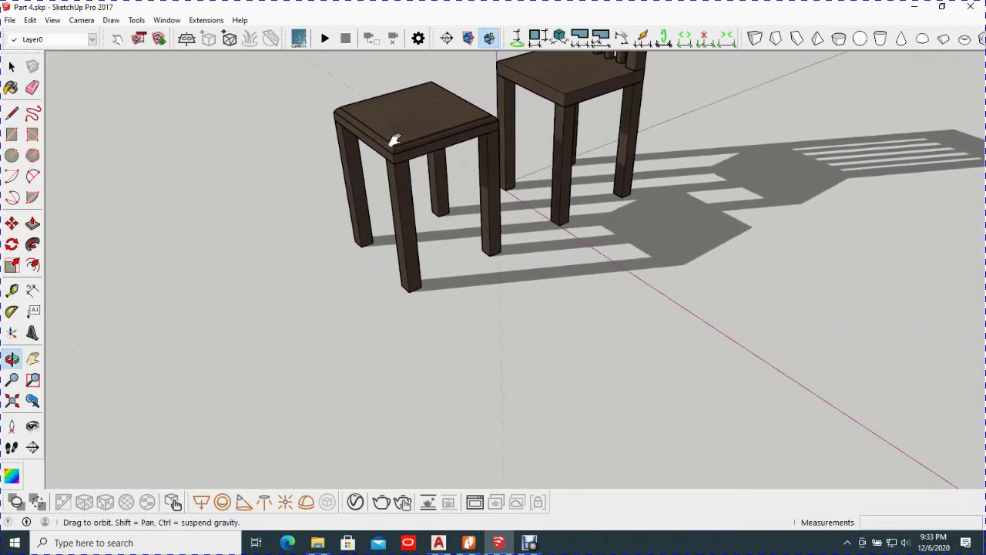
pyautogui.scroll(3, 400, 144)
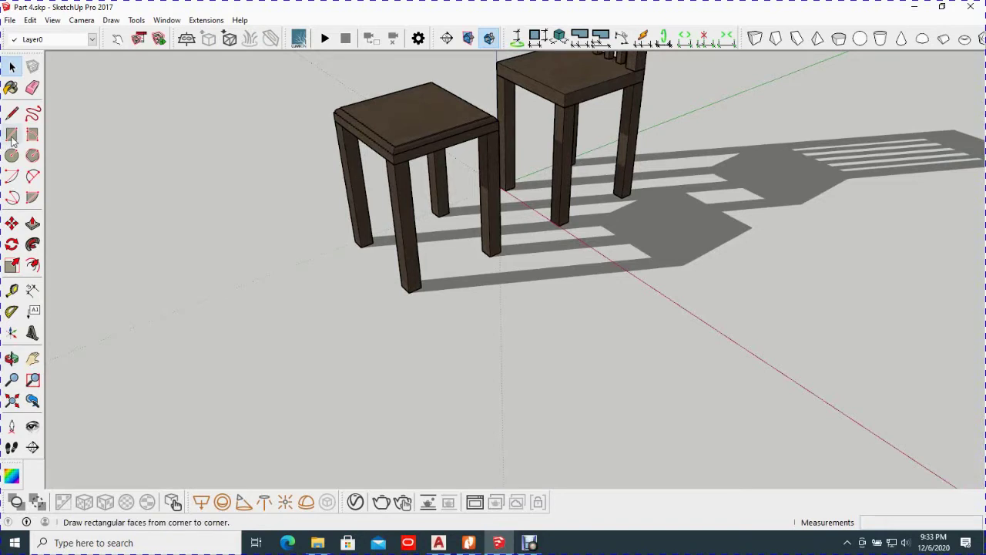
# Step: Draw a long wavy freehand curve on the ground in front of the stool and chair
pyautogui.click(33, 116)
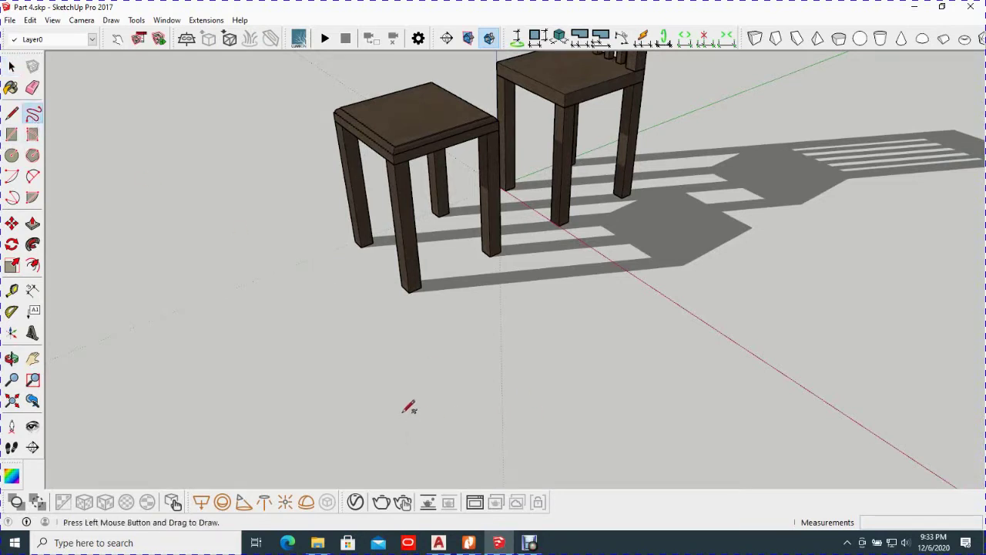
pyautogui.moveTo(456, 404); pyautogui.dragTo(466, 375)
pyautogui.moveTo(520, 341); pyautogui.dragTo(708, 257)
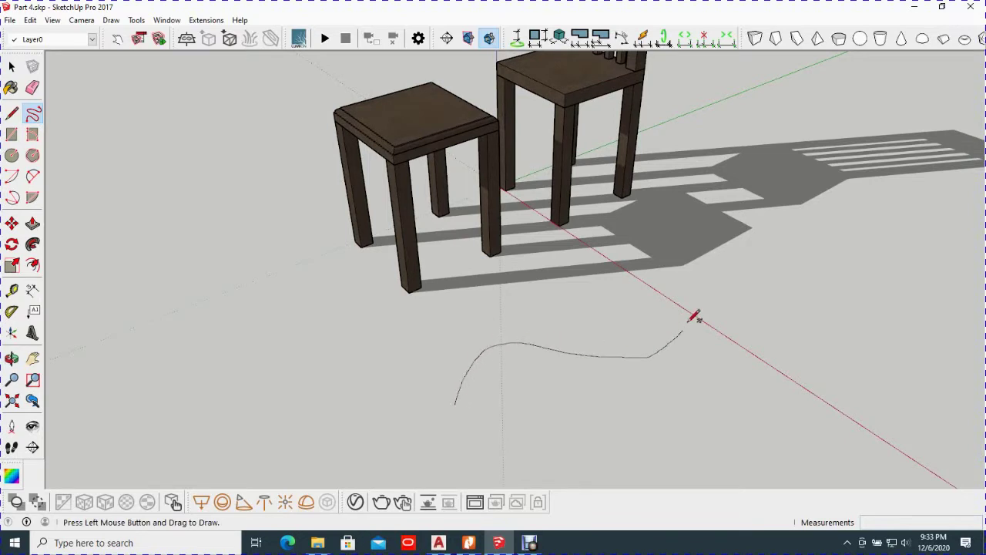
pyautogui.moveTo(758, 229); pyautogui.dragTo(831, 233)
pyautogui.moveTo(840, 197); pyautogui.dragTo(837, 194)
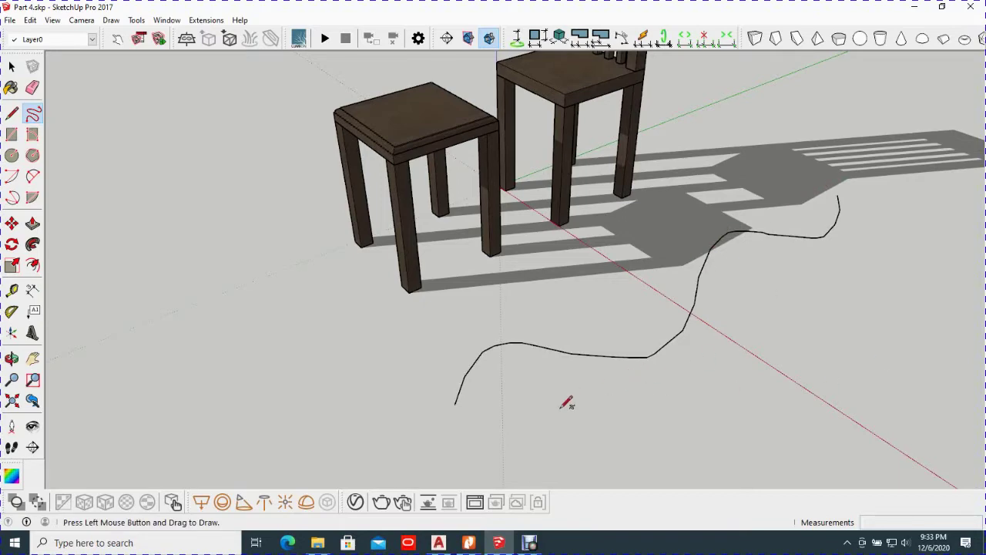
pyautogui.press('space')
pyautogui.moveTo(456, 420)
pyautogui.mouseDown(button='middle')
pyautogui.moveTo(409, 282)
pyautogui.moveTo(401, 220)
pyautogui.moveTo(434, 352)
pyautogui.moveTo(432, 389)
pyautogui.mouseUp(button='middle')
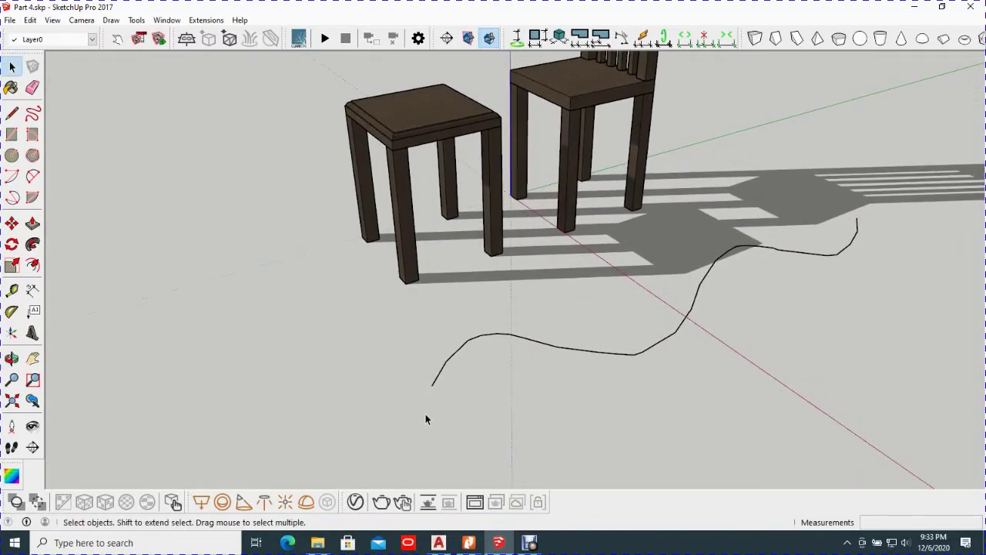
pyautogui.moveTo(433, 385); pyautogui.dragTo(337, 383, button='middle')
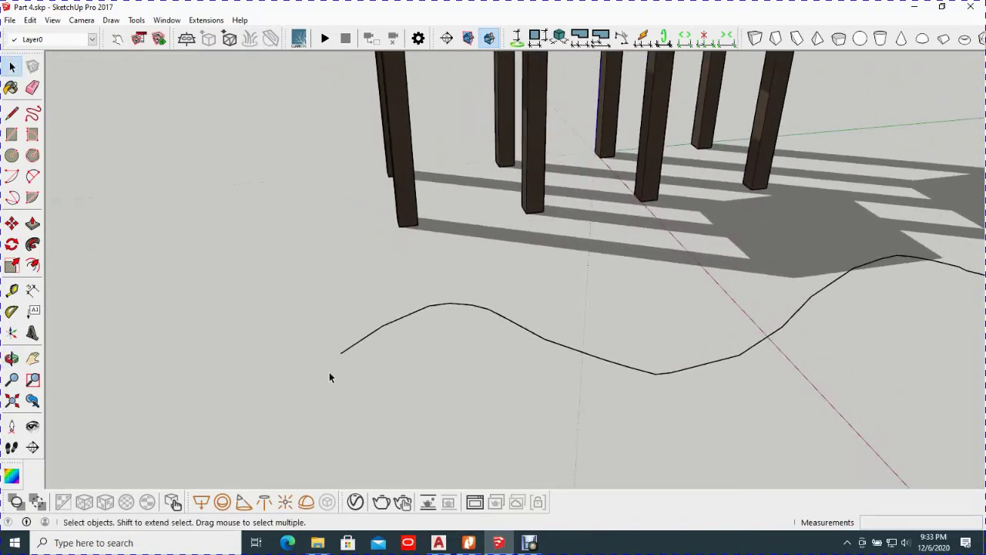
# Step: Draw a small rectangle near the curve and push it up 90 mm into a box
pyautogui.press('r')
pyautogui.click(260, 346)
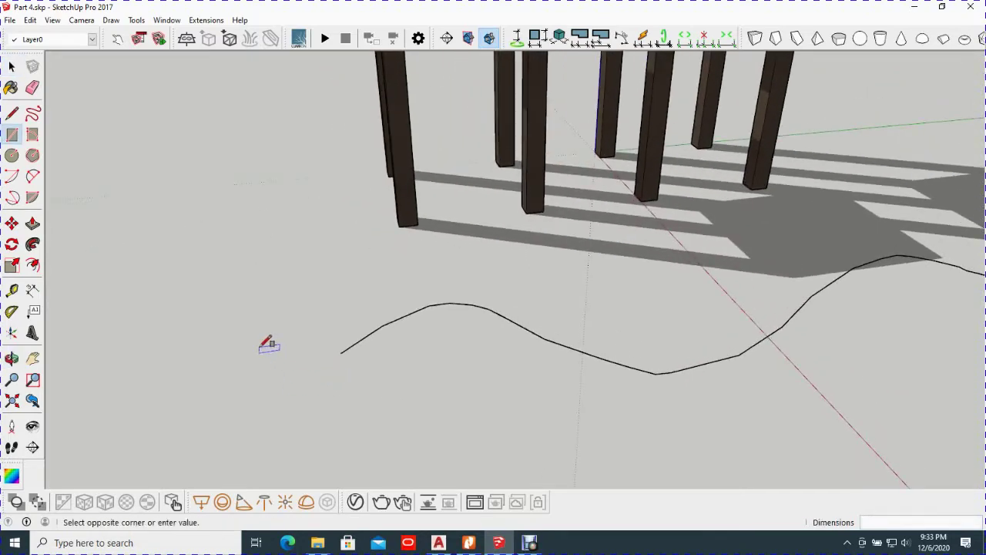
pyautogui.click(311, 377)
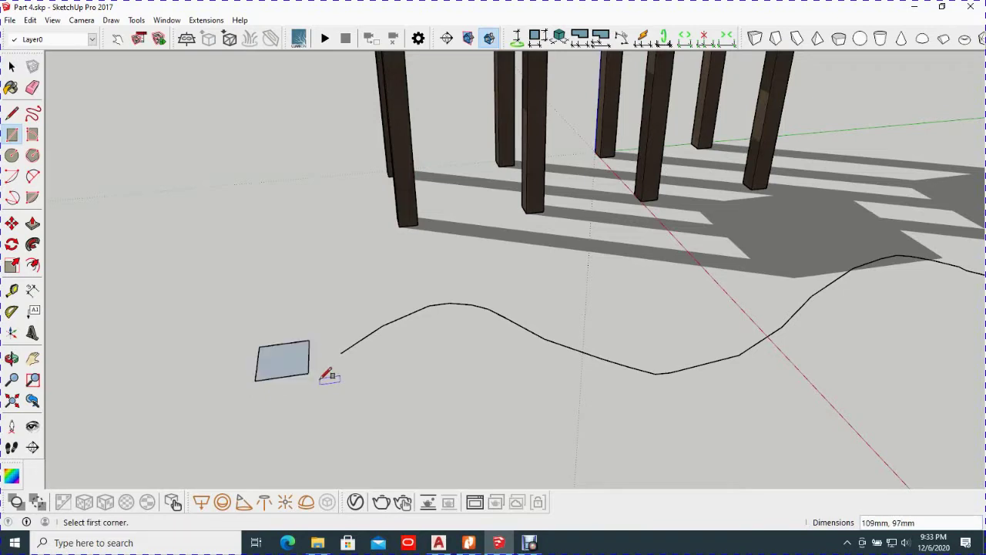
pyautogui.press('space')
pyautogui.moveTo(297, 378); pyautogui.dragTo(280, 364, button='middle')
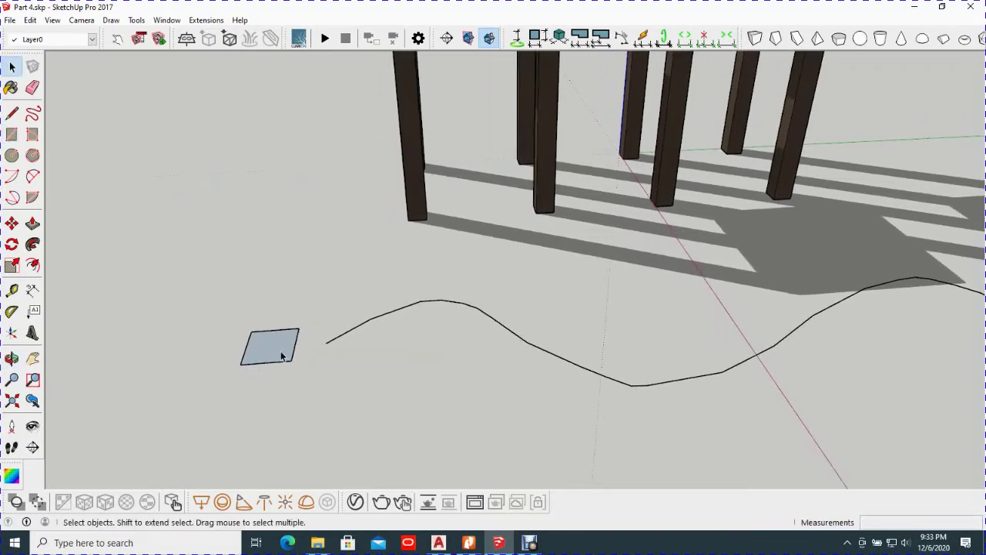
pyautogui.press('p')
pyautogui.click(266, 347)
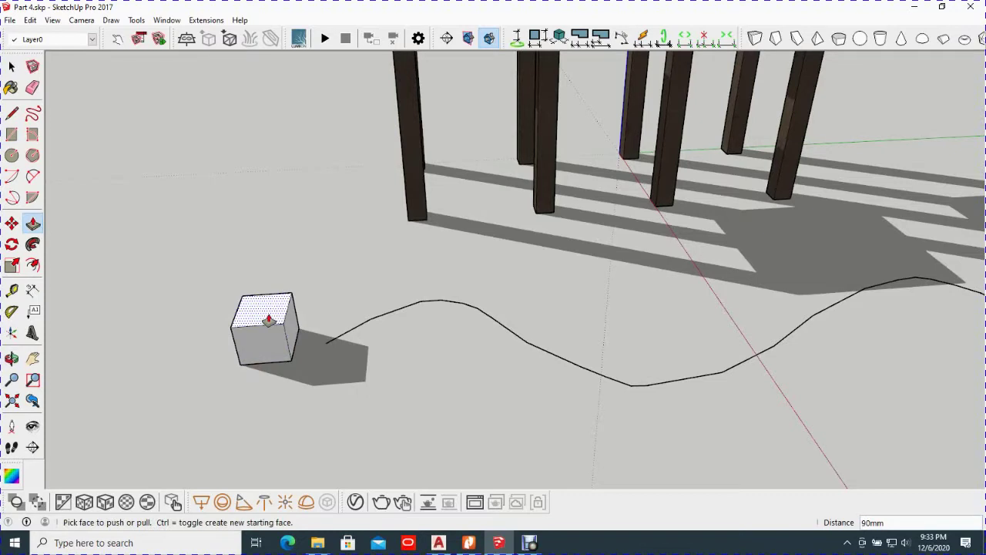
pyautogui.press('space')
# Step: Move the box by its corner to the start of the wavy curve
pyautogui.moveTo(211, 280); pyautogui.dragTo(314, 378)
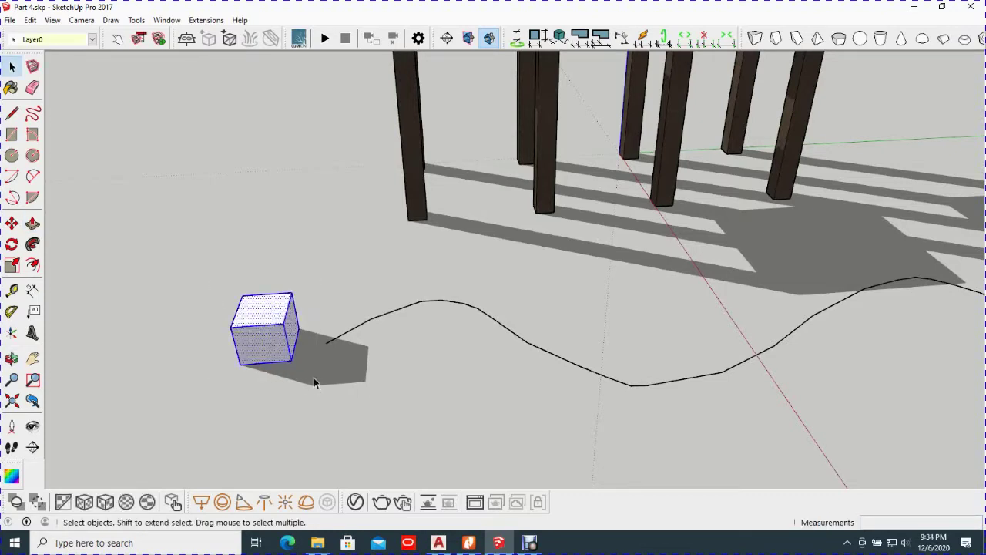
pyautogui.press('m')
pyautogui.moveTo(314, 377); pyautogui.dragTo(276, 336, button='middle')
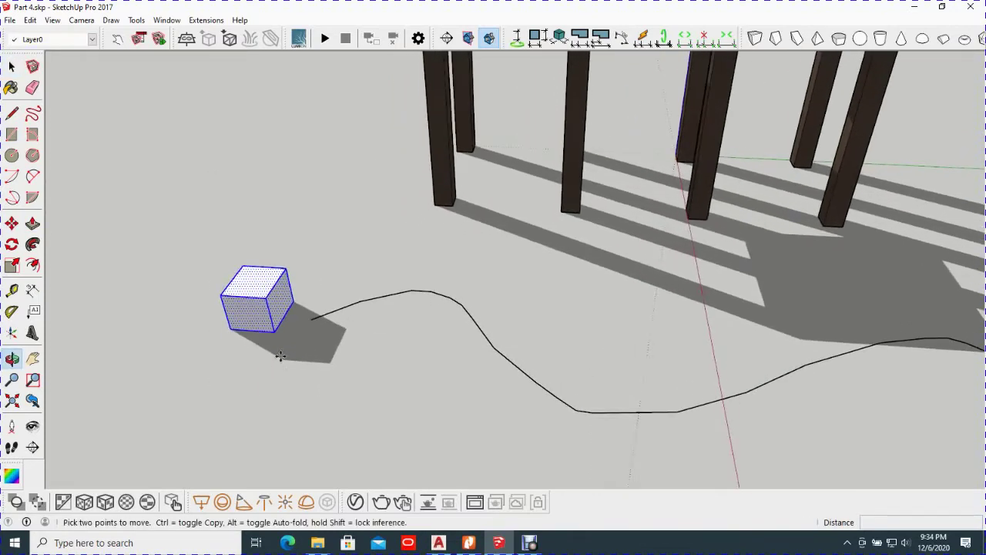
pyautogui.click(275, 333)
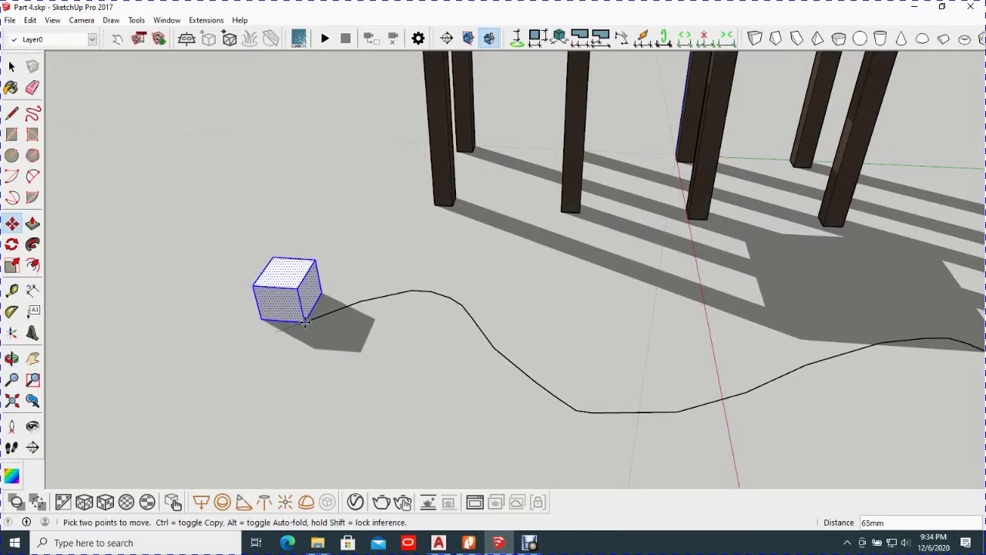
pyautogui.click(311, 321)
pyautogui.moveTo(339, 352); pyautogui.dragTo(356, 370, button='middle')
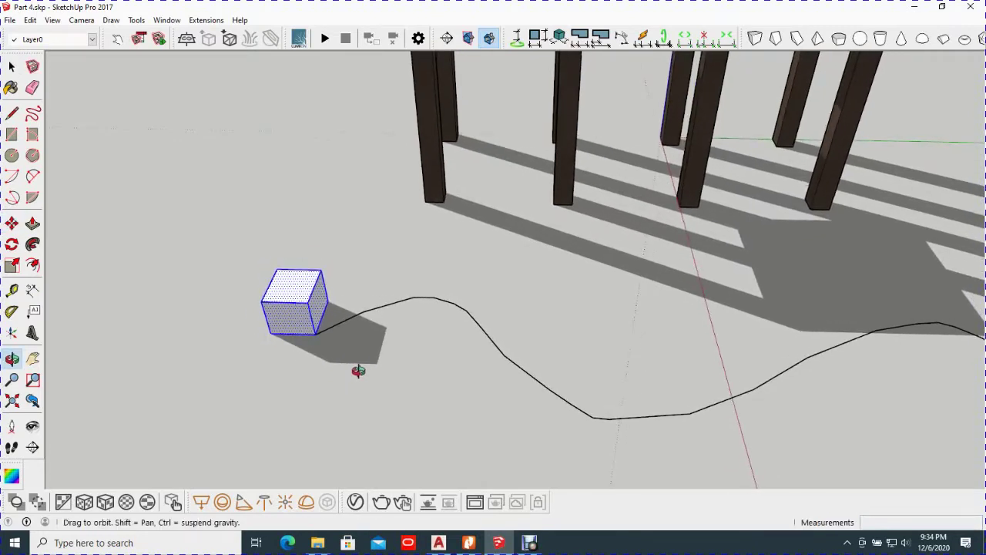
# Step: Try rotating the 90 mm box about its corner at the curve start, cancel, then choose Follow Me
pyautogui.click(14, 245)
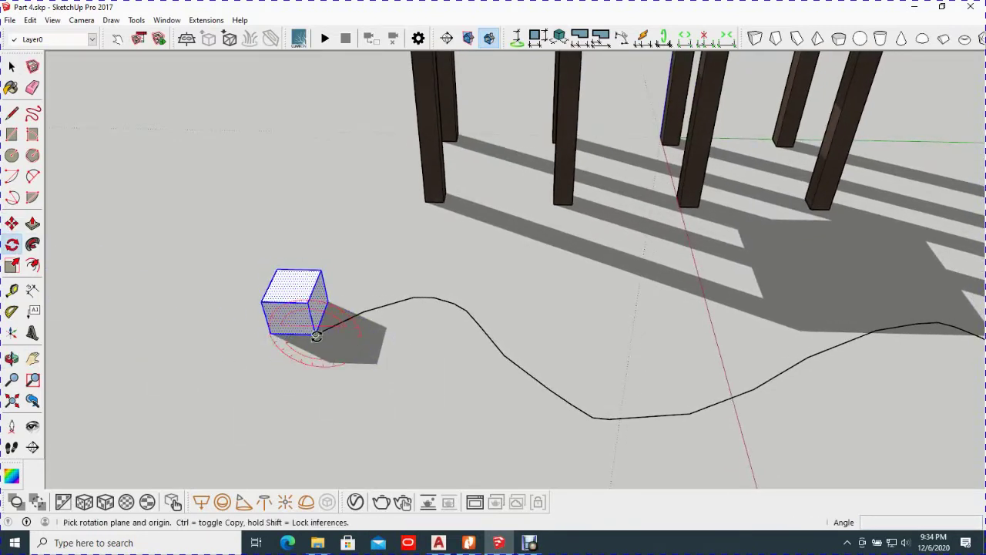
pyautogui.click(315, 335)
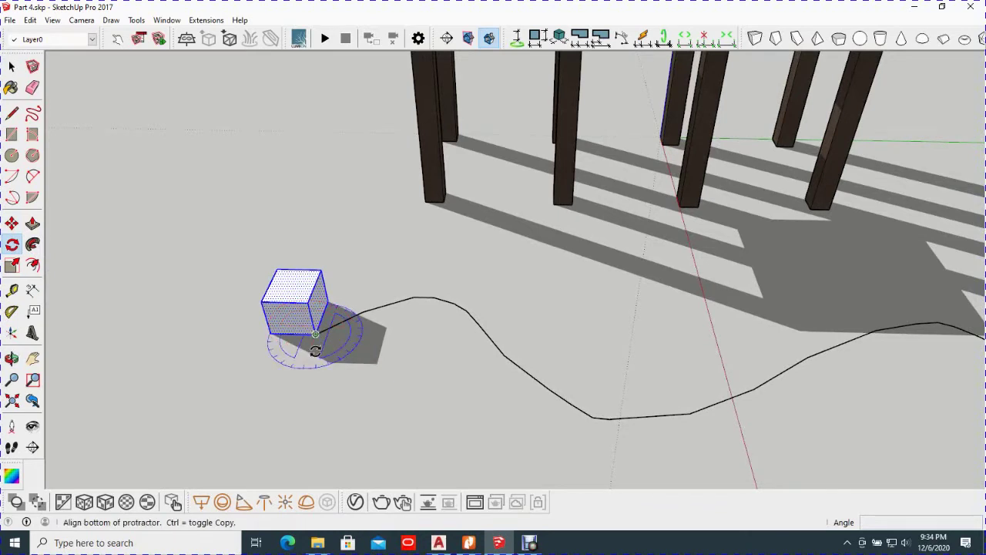
pyautogui.click(313, 353)
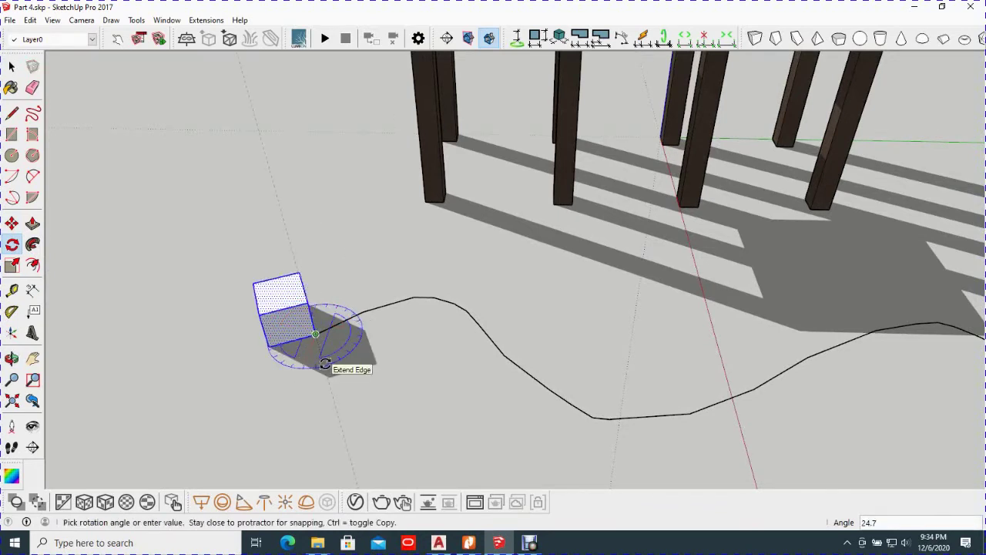
pyautogui.press('Escape')
pyautogui.moveTo(323, 359)
pyautogui.mouseDown(button='middle')
pyautogui.moveTo(313, 351)
pyautogui.moveTo(321, 396)
pyautogui.mouseUp(button='middle')
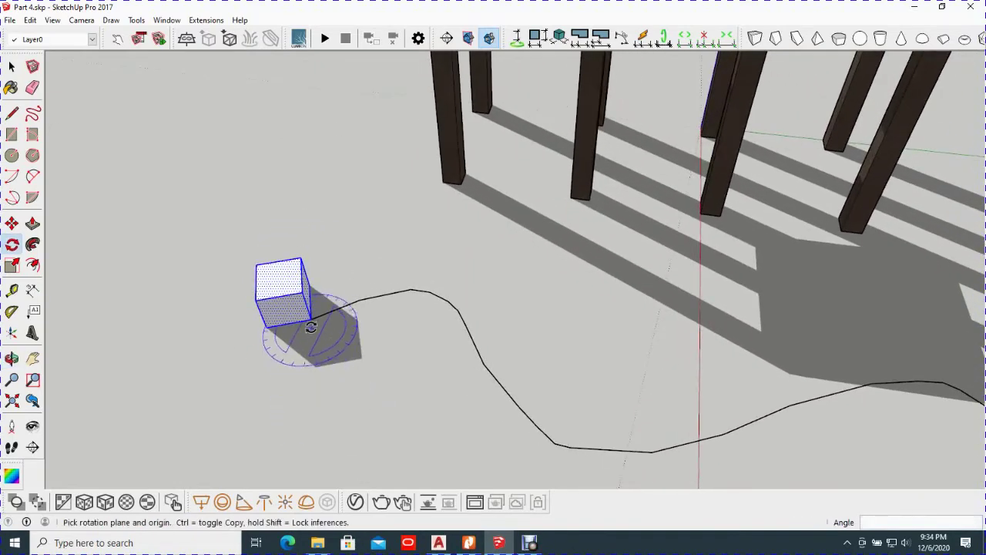
pyautogui.moveTo(311, 321); pyautogui.dragTo(324, 376)
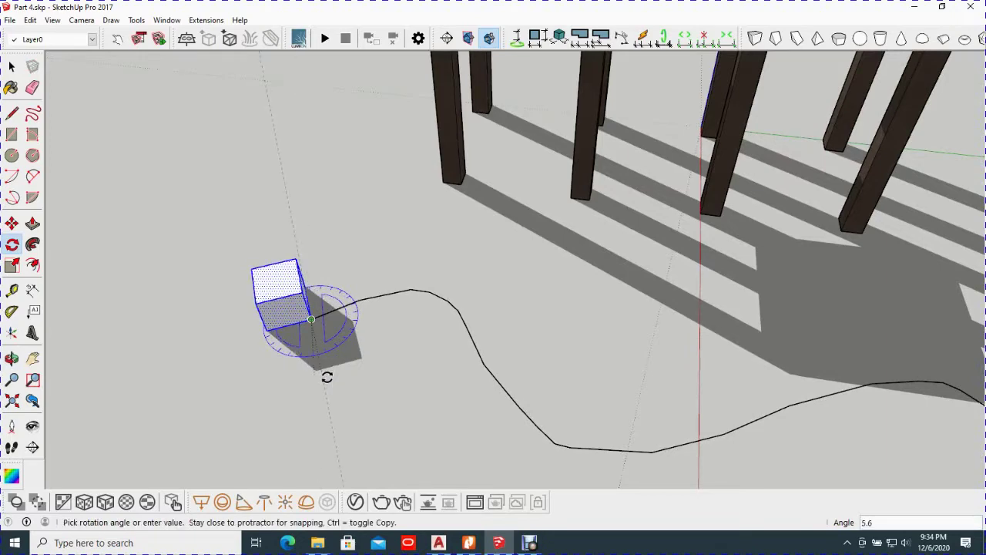
pyautogui.press('Escape')
pyautogui.moveTo(346, 367); pyautogui.dragTo(340, 336, button='middle')
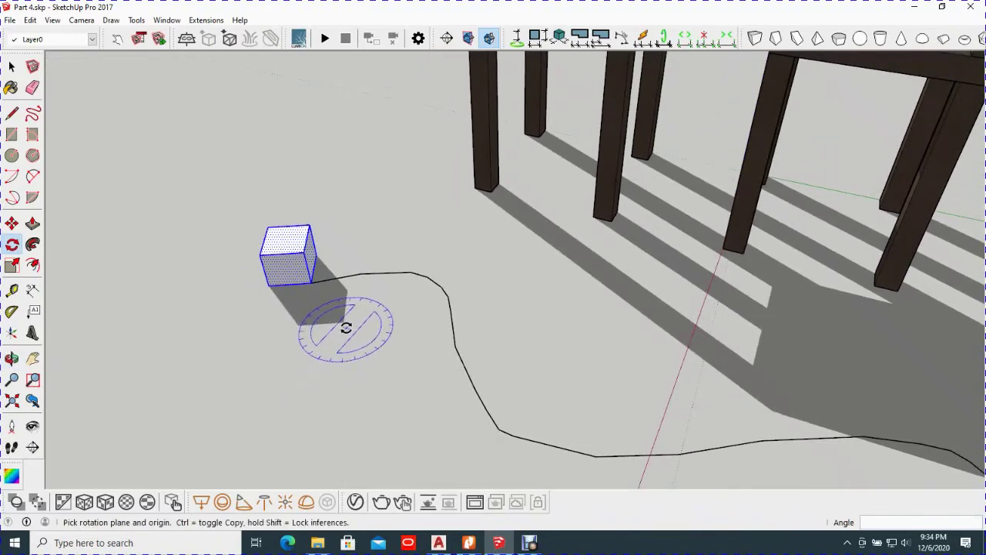
pyautogui.click(32, 244)
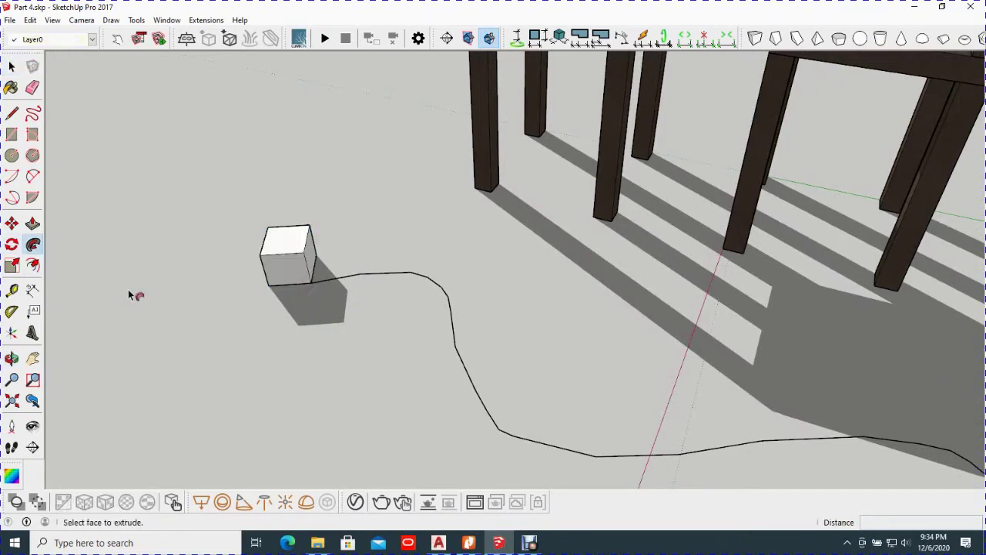
# Step: Sweep the box's side face along the wavy curve with Follow Me
pyautogui.click(313, 273)
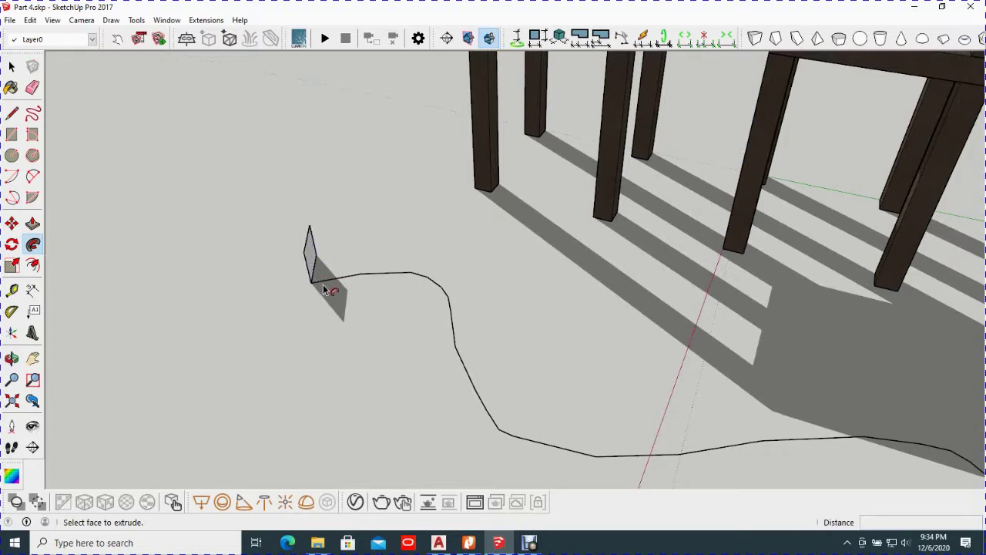
pyautogui.hotkey('ctrl', 'z')
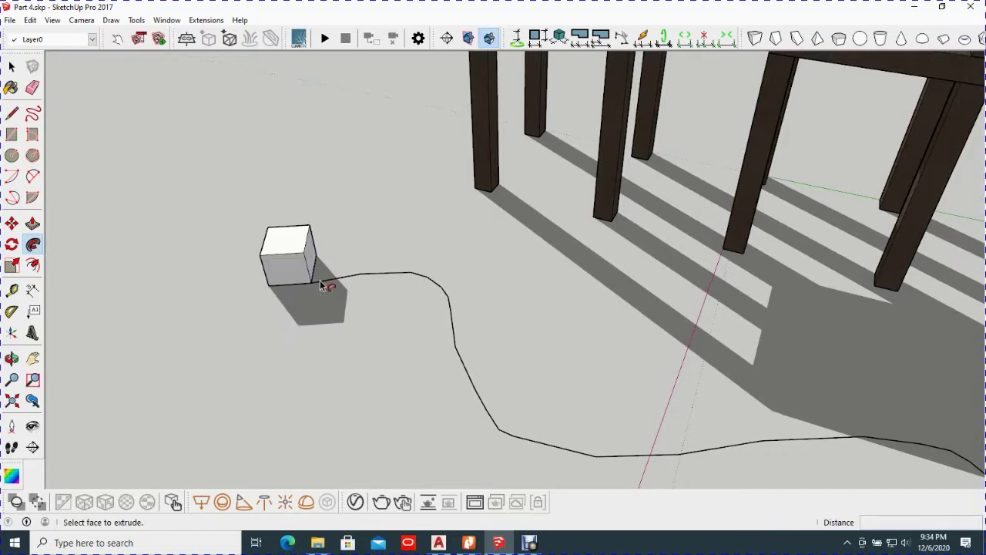
pyautogui.moveTo(326, 287); pyautogui.dragTo(396, 276)
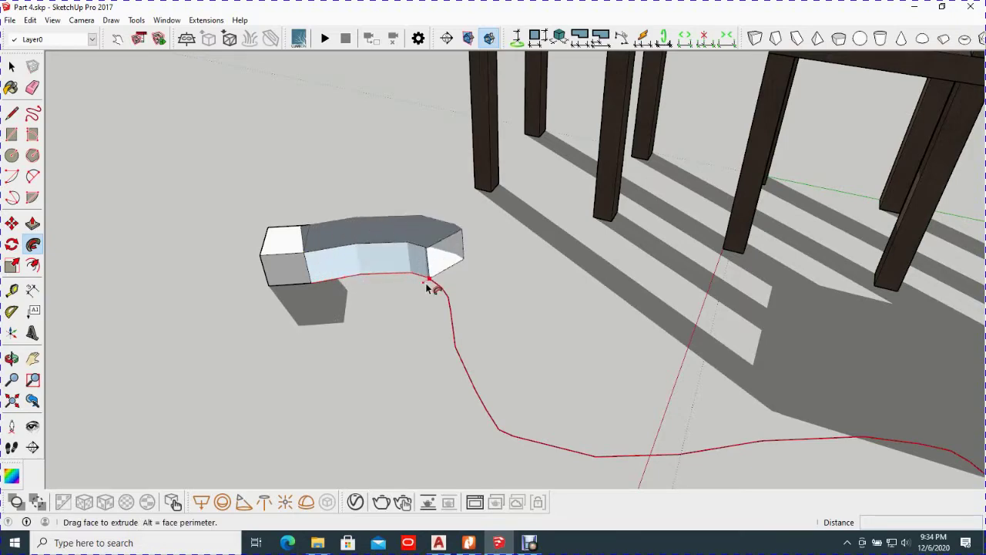
pyautogui.moveTo(396, 275)
pyautogui.mouseDown()
pyautogui.moveTo(499, 370)
pyautogui.moveTo(563, 369)
pyautogui.moveTo(590, 377)
pyautogui.moveTo(634, 412)
pyautogui.moveTo(683, 417)
pyautogui.mouseUp()
pyautogui.scroll(-2, 453, 337)
pyautogui.scroll(-2, 453, 337)
pyautogui.scroll(-1, 462, 328)
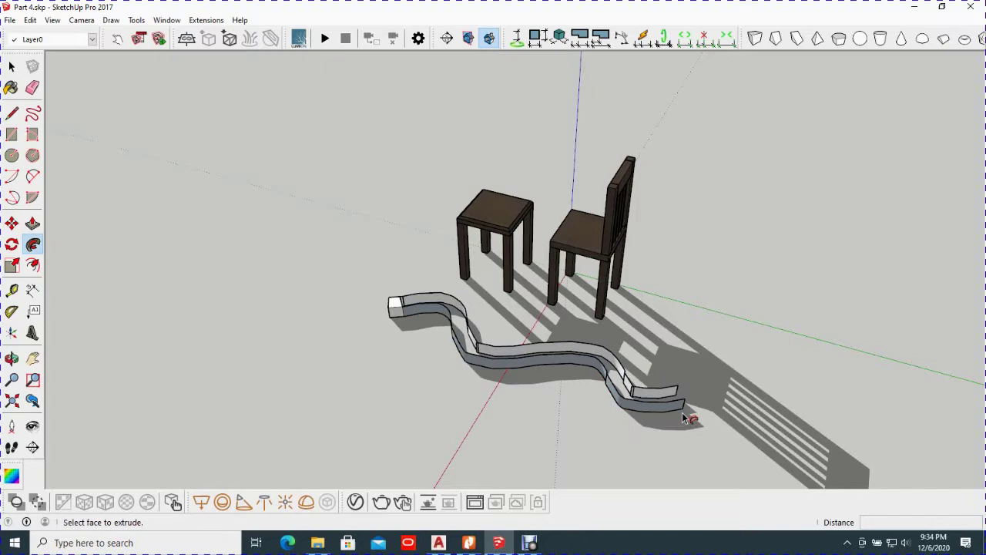
pyautogui.press('space')
# Step: Delete the swept strip's side face and undo until the strip, curve and box are gone
pyautogui.moveTo(504, 388)
pyautogui.mouseDown(button='middle')
pyautogui.moveTo(535, 352)
pyautogui.moveTo(833, 284)
pyautogui.moveTo(624, 388)
pyautogui.mouseUp(button='middle')
pyautogui.scroll(3, 531, 354)
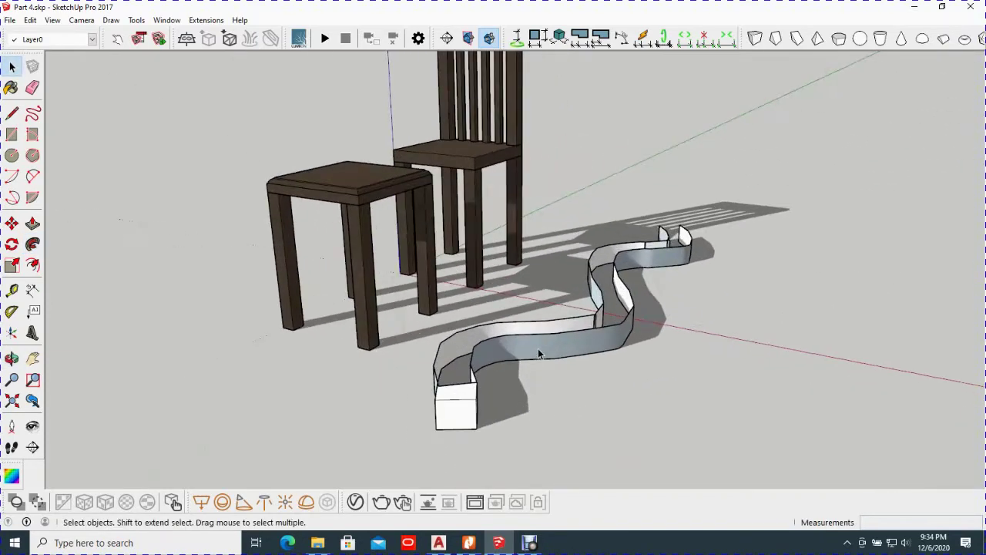
pyautogui.scroll(3, 538, 348)
pyautogui.moveTo(527, 354)
pyautogui.mouseDown(button='middle')
pyautogui.moveTo(629, 324)
pyautogui.moveTo(327, 376)
pyautogui.mouseUp(button='middle')
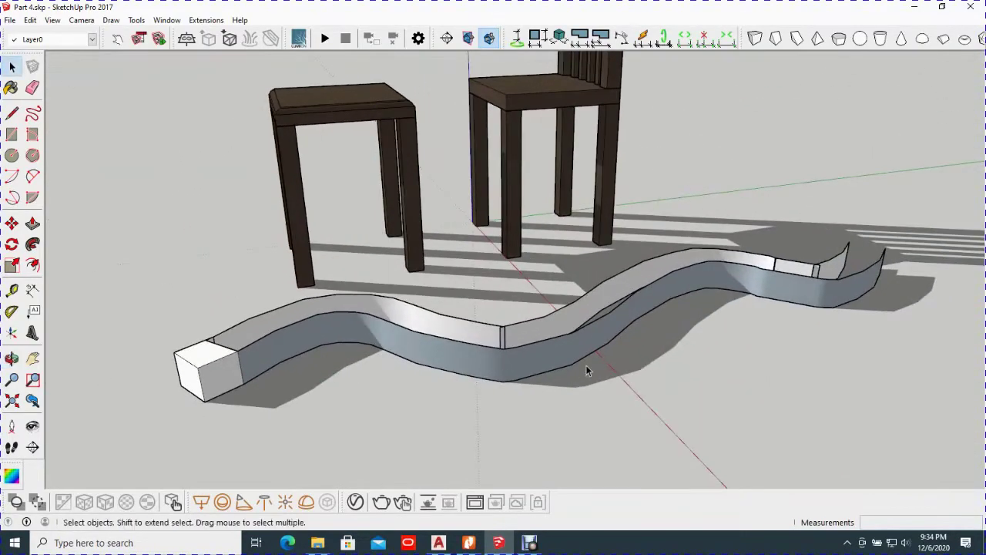
pyautogui.moveTo(689, 310)
pyautogui.mouseDown(button='middle')
pyautogui.moveTo(235, 245)
pyautogui.moveTo(204, 214)
pyautogui.moveTo(511, 335)
pyautogui.moveTo(739, 326)
pyautogui.moveTo(651, 323)
pyautogui.mouseUp(button='middle')
pyautogui.scroll(-3, 646, 362)
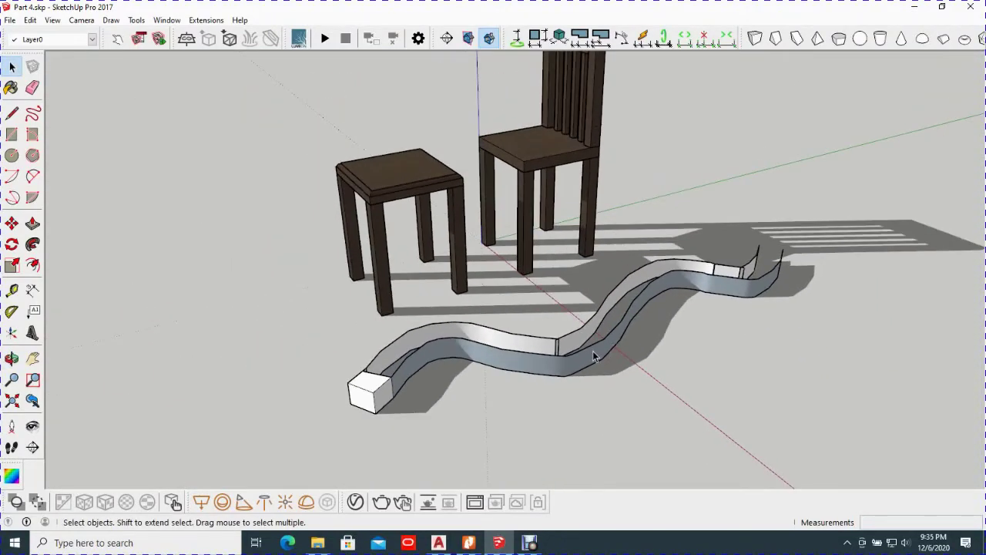
pyautogui.click(593, 355)
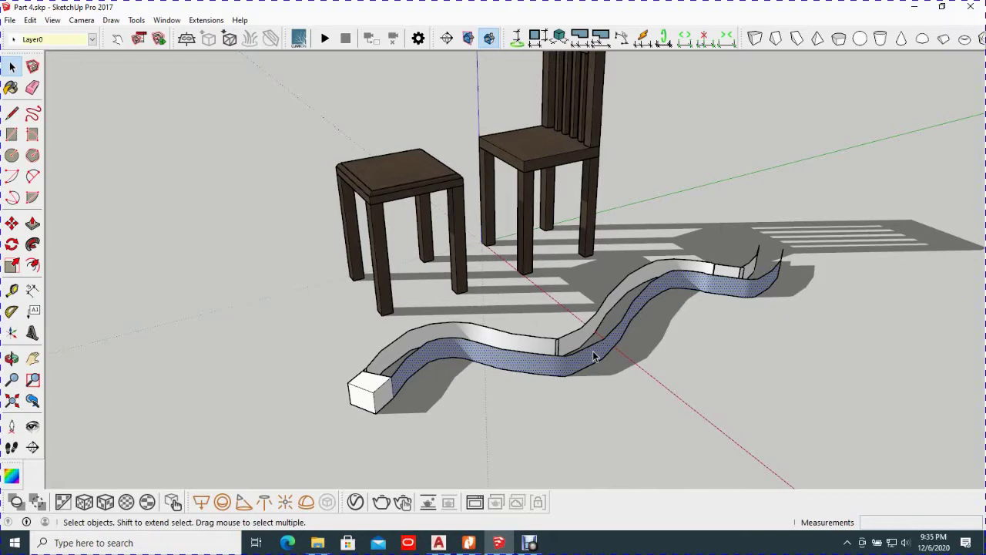
pyautogui.press('Delete')
pyautogui.hotkey('ctrl', 'z')
pyautogui.hotkey('ctrl', 'z')
pyautogui.hotkey('ctrl', 'z')
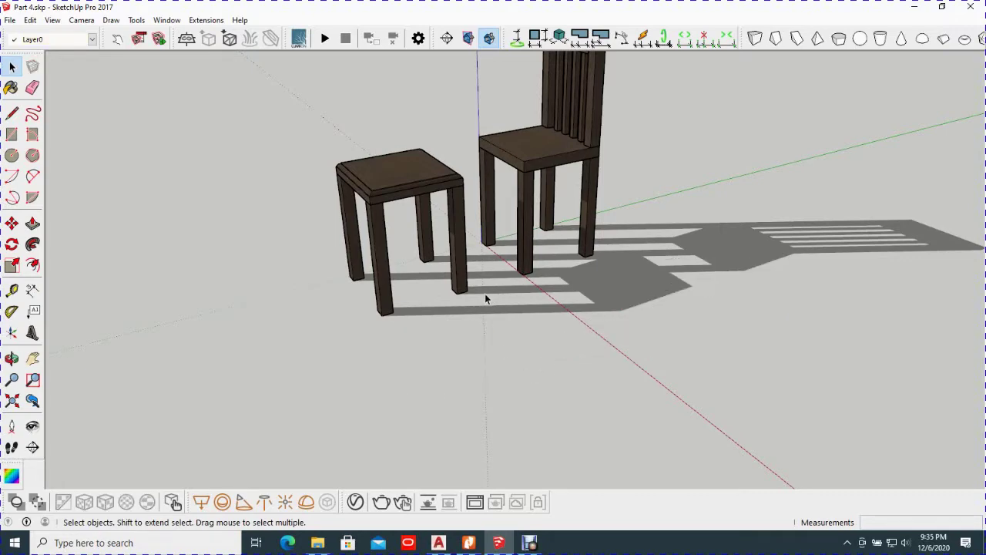
pyautogui.scroll(2, 419, 198)
pyautogui.scroll(3, 428, 219)
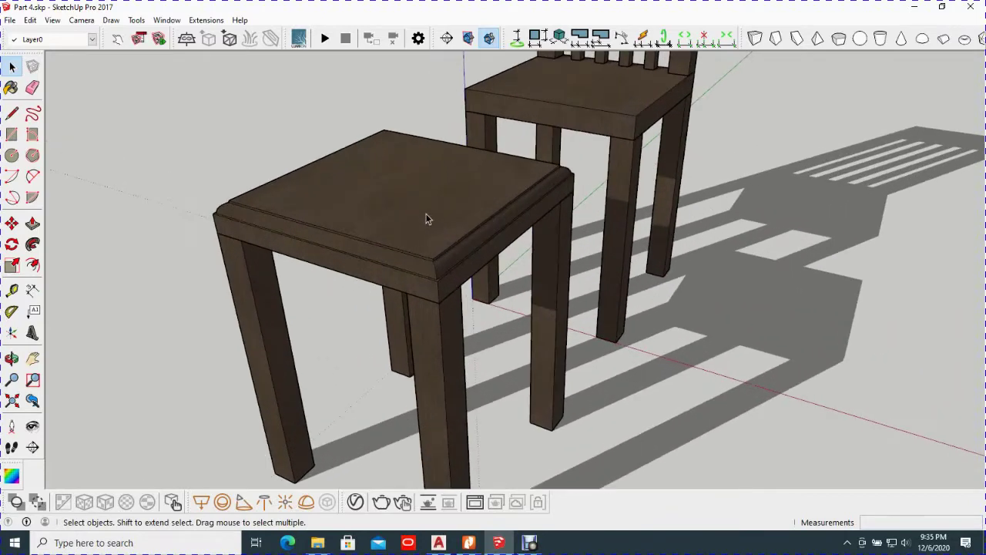
pyautogui.moveTo(427, 219); pyautogui.dragTo(387, 188, button='middle')
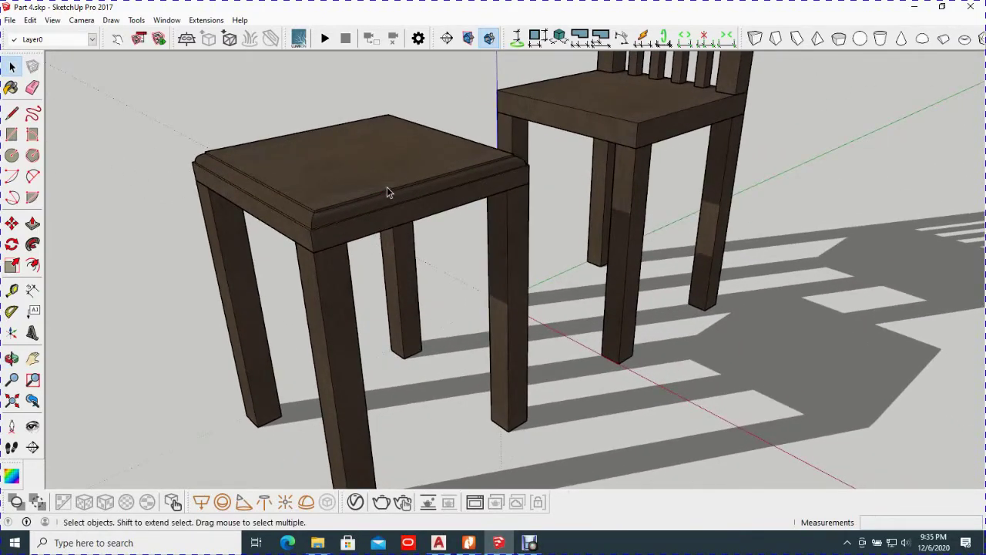
pyautogui.scroll(-3, 387, 189)
pyautogui.scroll(-2, 386, 185)
pyautogui.moveTo(381, 193)
pyautogui.mouseDown(button='middle')
pyautogui.moveTo(453, 194)
pyautogui.moveTo(480, 231)
pyautogui.moveTo(449, 223)
pyautogui.moveTo(436, 247)
pyautogui.moveTo(482, 214)
pyautogui.moveTo(471, 221)
pyautogui.moveTo(498, 185)
pyautogui.mouseUp(button='middle')
pyautogui.scroll(1, 478, 228)
pyautogui.scroll(2, 485, 235)
pyautogui.scroll(2, 485, 235)
pyautogui.scroll(2, 454, 224)
pyautogui.scroll(2, 466, 219)
pyautogui.scroll(-2, 465, 207)
pyautogui.scroll(-2, 465, 208)
pyautogui.scroll(2, 522, 189)
pyautogui.scroll(2, 522, 191)
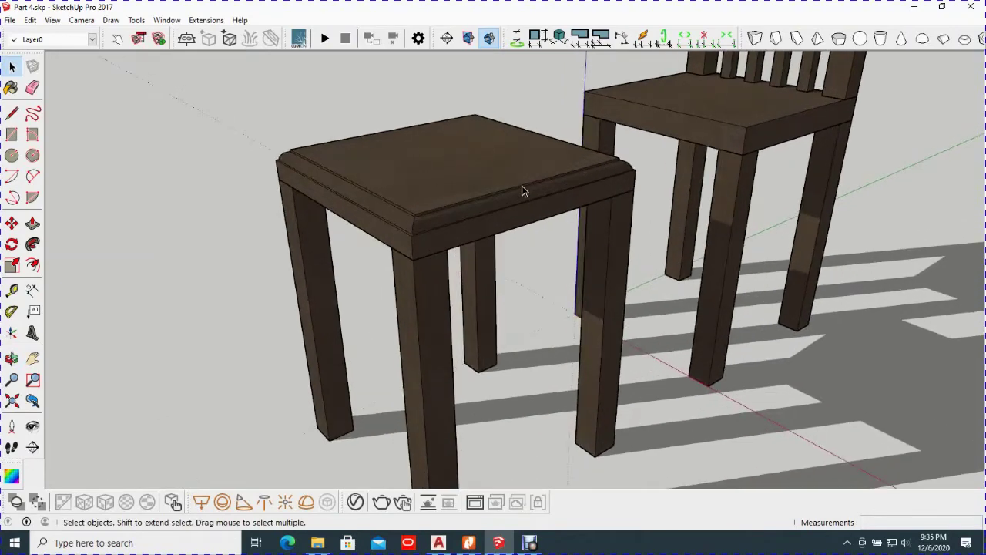
pyautogui.moveTo(695, 135)
pyautogui.mouseDown(button='middle')
pyautogui.moveTo(786, 150)
pyautogui.moveTo(710, 211)
pyautogui.moveTo(689, 264)
pyautogui.moveTo(667, 256)
pyautogui.moveTo(696, 282)
pyautogui.moveTo(807, 239)
pyautogui.mouseUp(button='middle')
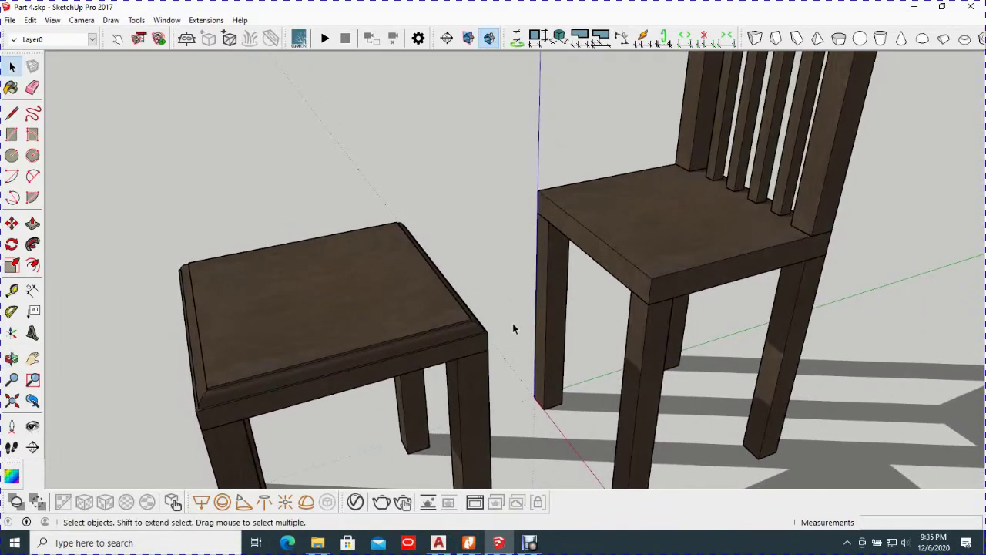
pyautogui.moveTo(351, 339)
pyautogui.mouseDown(button='middle')
pyautogui.moveTo(557, 286)
pyautogui.moveTo(314, 324)
pyautogui.mouseUp(button='middle')
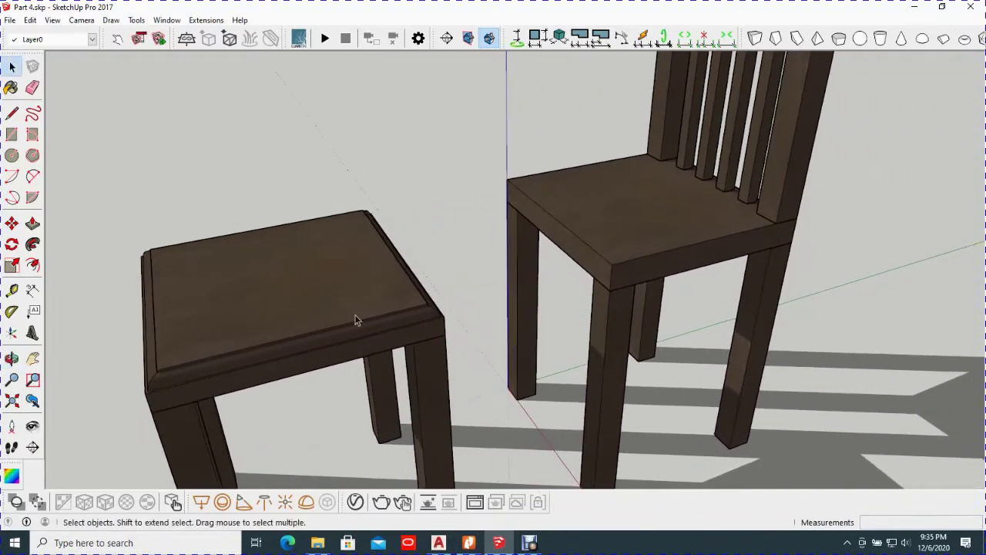
pyautogui.scroll(3, 646, 272)
pyautogui.scroll(3, 645, 268)
pyautogui.moveTo(675, 280)
pyautogui.mouseDown(button='middle')
pyautogui.moveTo(638, 216)
pyautogui.moveTo(524, 187)
pyautogui.moveTo(709, 255)
pyautogui.moveTo(738, 251)
pyautogui.mouseUp(button='middle')
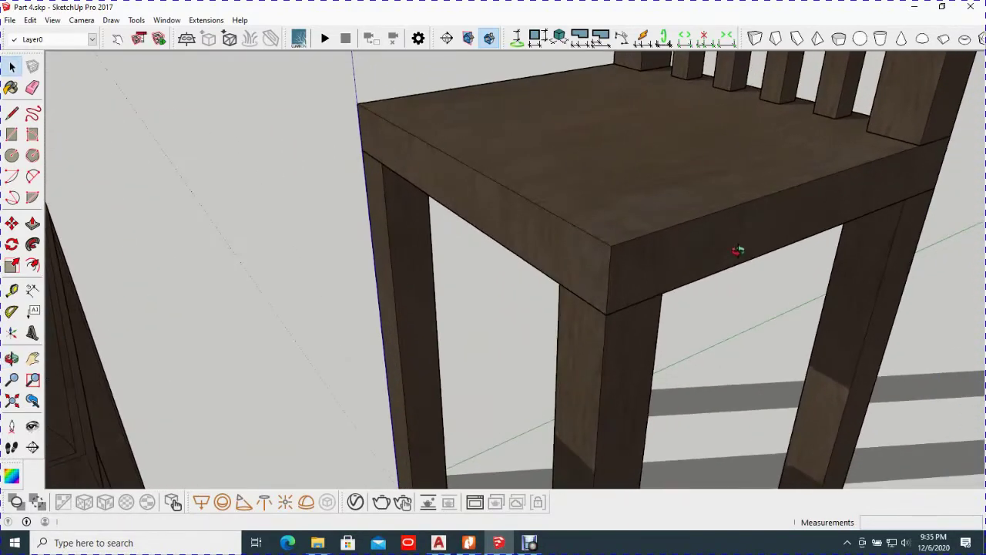
pyautogui.scroll(-2, 622, 211)
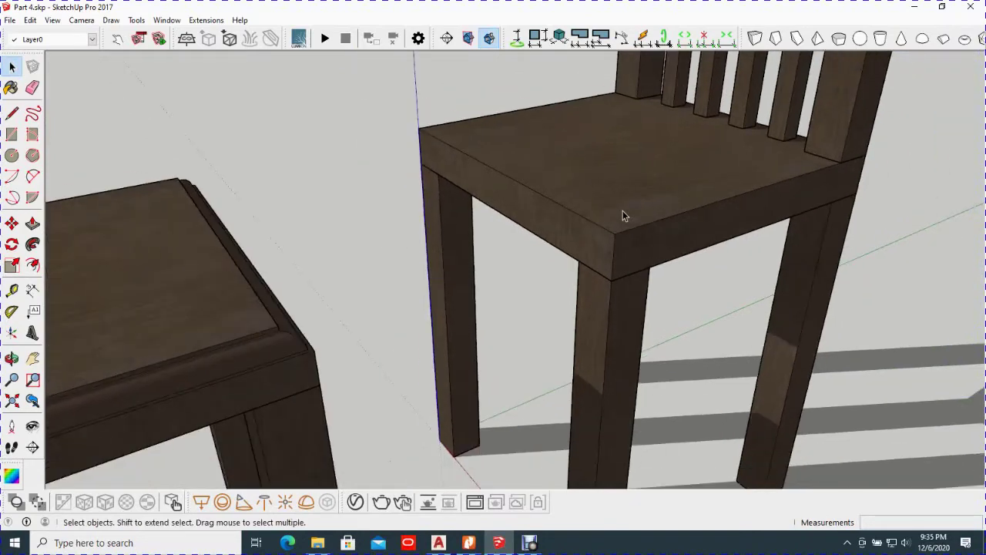
pyautogui.scroll(-2, 622, 212)
pyautogui.scroll(-3, 623, 210)
pyautogui.scroll(-1, 623, 210)
pyautogui.moveTo(457, 259)
pyautogui.mouseDown(button='middle')
pyautogui.moveTo(532, 196)
pyautogui.moveTo(539, 169)
pyautogui.moveTo(599, 147)
pyautogui.moveTo(608, 154)
pyautogui.moveTo(440, 205)
pyautogui.moveTo(436, 225)
pyautogui.mouseUp(button='middle')
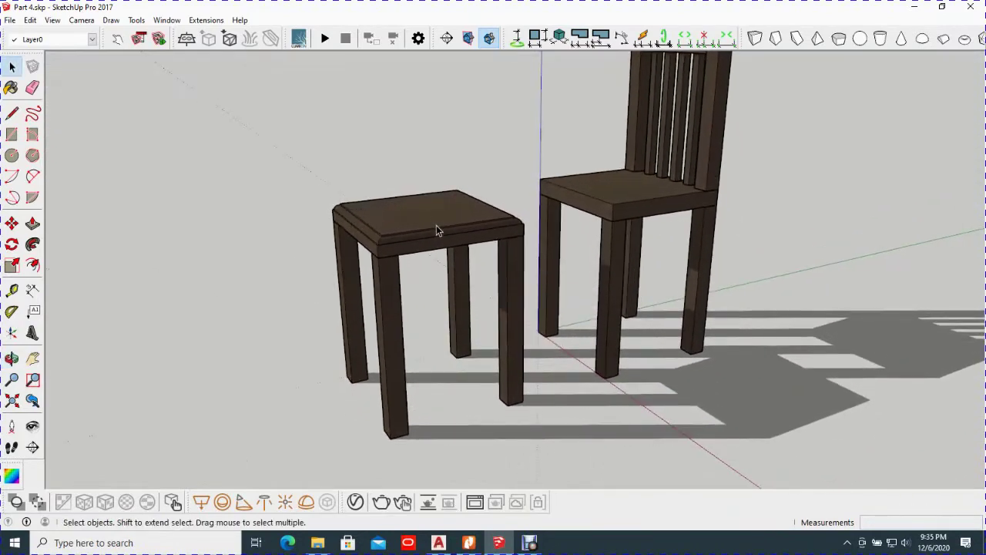
pyautogui.scroll(2, 442, 227)
pyautogui.scroll(1, 441, 225)
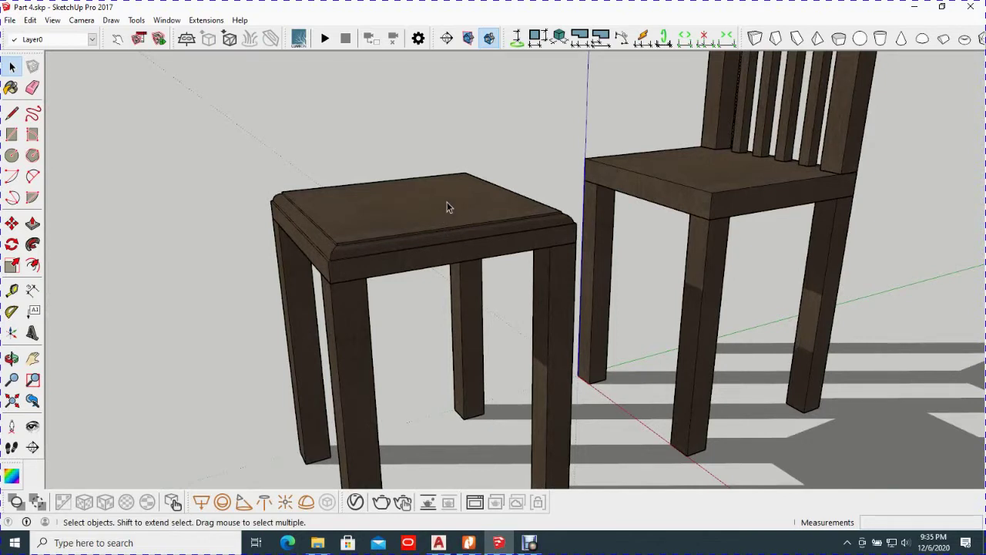
pyautogui.moveTo(466, 216)
pyautogui.mouseDown(button='middle')
pyautogui.moveTo(424, 205)
pyautogui.moveTo(374, 222)
pyautogui.mouseUp(button='middle')
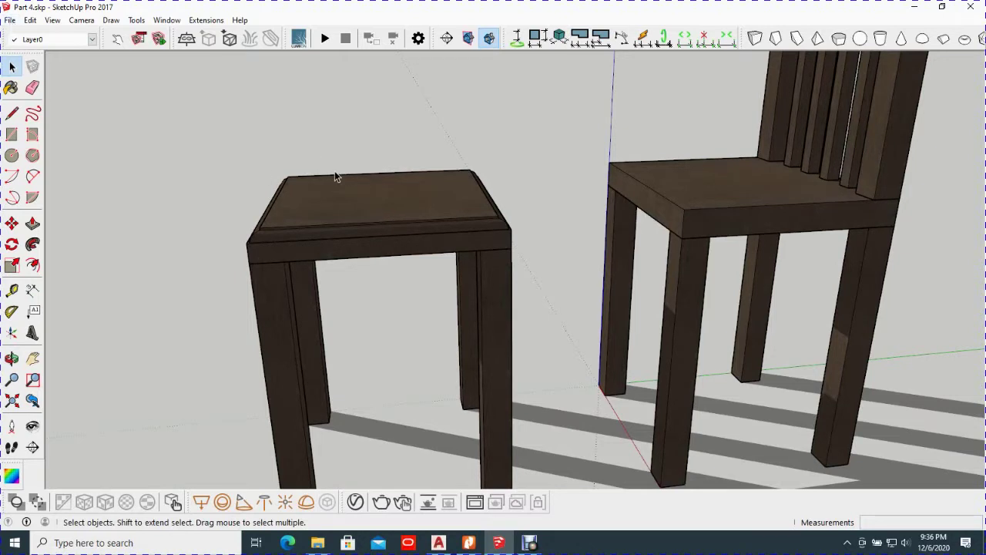
# Step: Import art_deco.dwg from the Downloads folder and close the Import Results summary
pyautogui.click(10, 21)
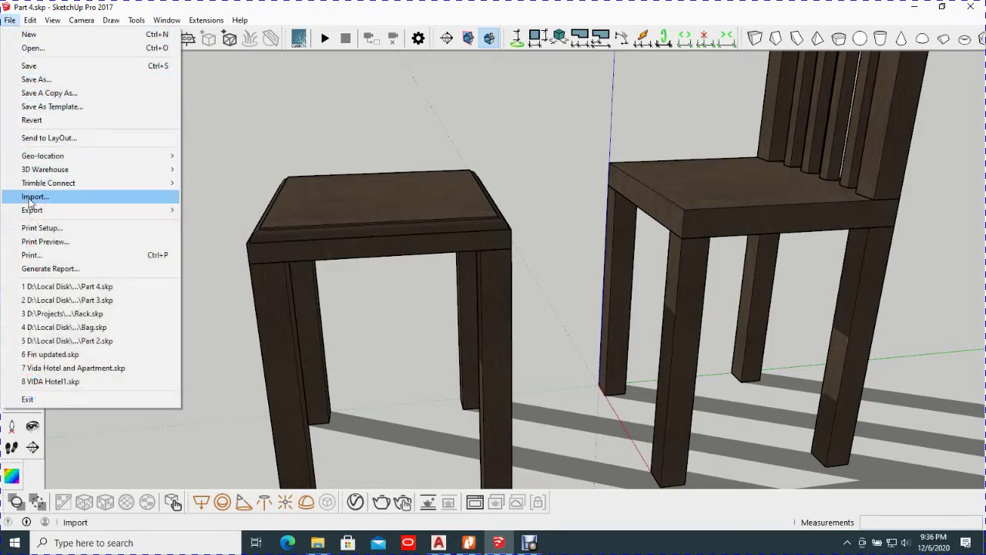
pyautogui.click(34, 197)
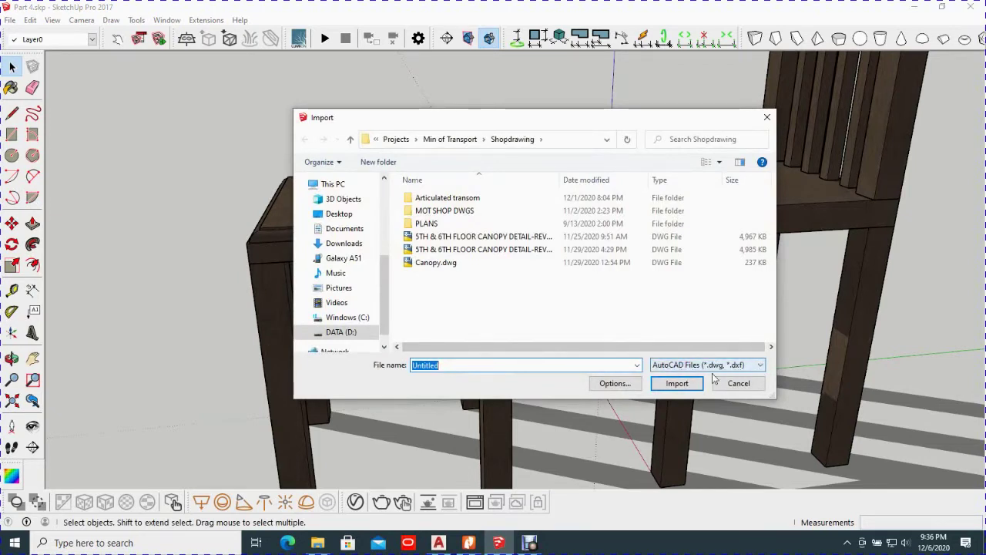
pyautogui.click(341, 245)
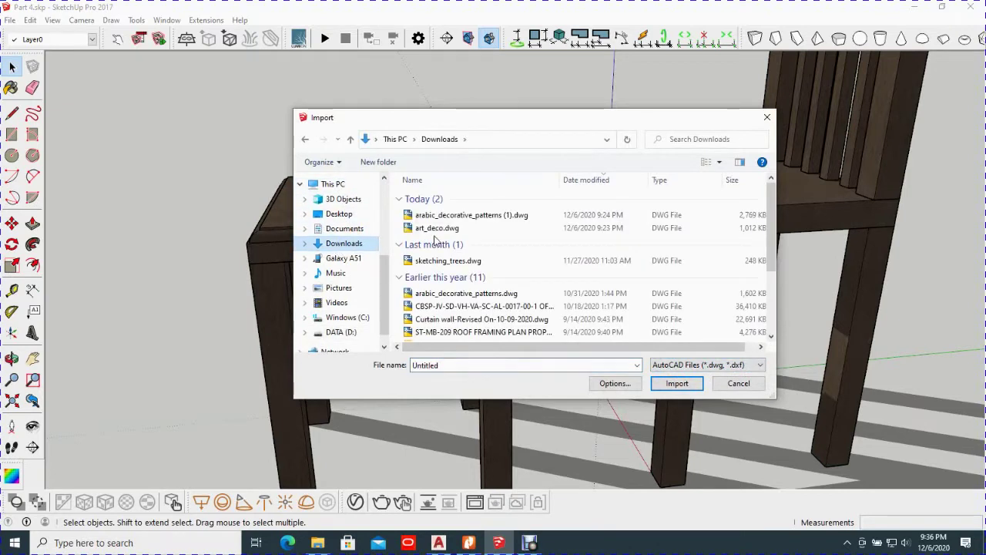
pyautogui.moveTo(437, 228)
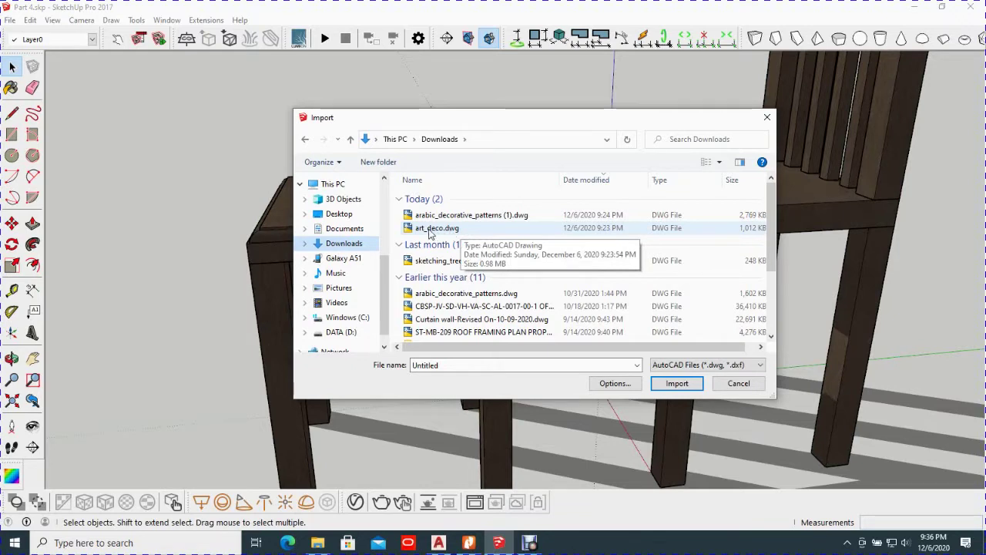
pyautogui.click(430, 230)
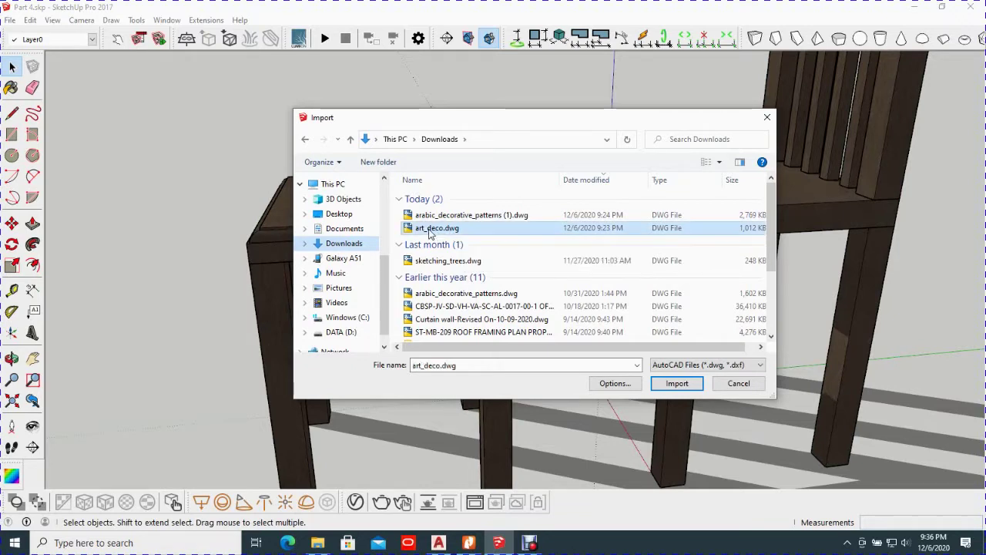
pyautogui.click(679, 386)
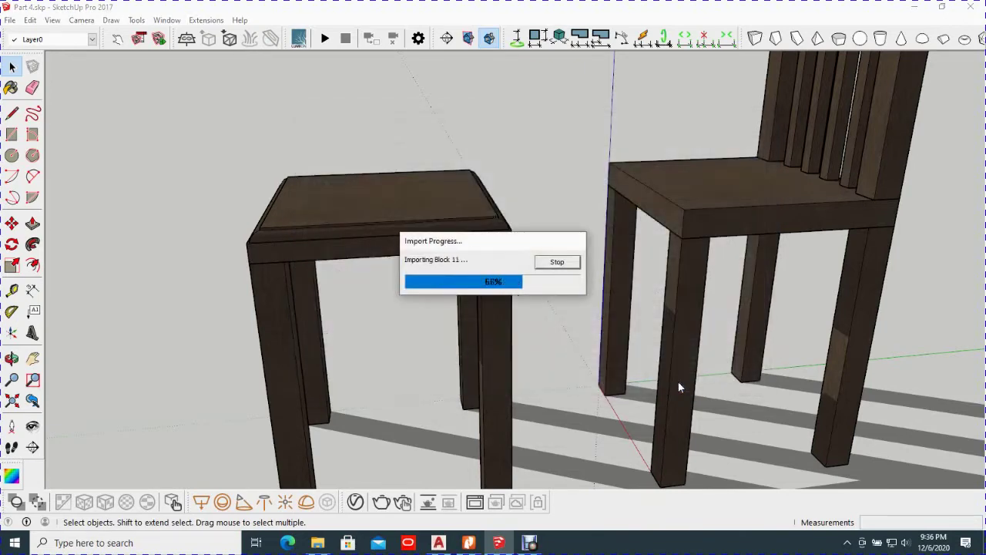
pyautogui.scroll(5, 678, 381)
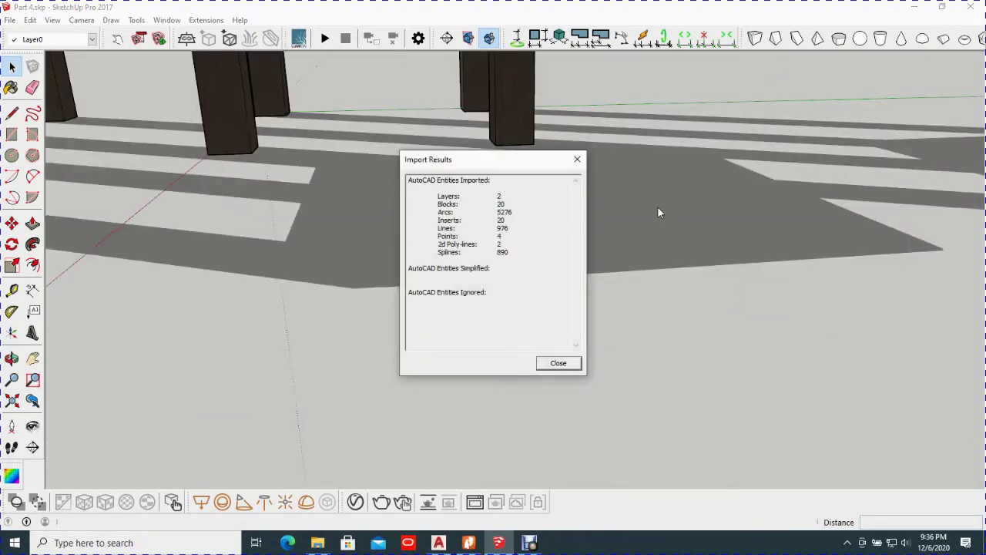
pyautogui.click(560, 364)
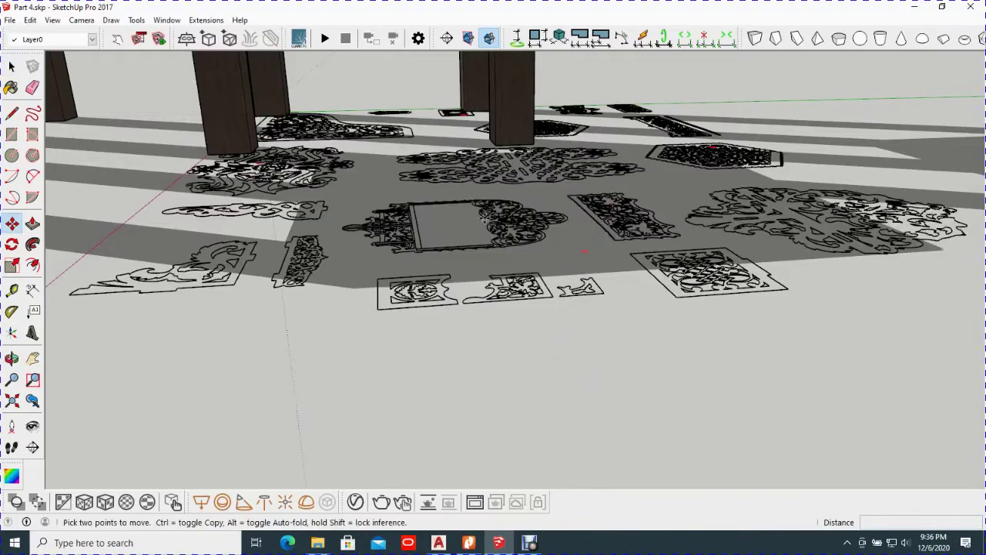
# Step: Select the imported art_deco panel group lying under the furniture
pyautogui.moveTo(507, 212)
pyautogui.mouseDown(button='middle')
pyautogui.moveTo(328, 285)
pyautogui.moveTo(68, 320)
pyautogui.moveTo(78, 316)
pyautogui.mouseUp(button='middle')
pyautogui.scroll(-3, 505, 205)
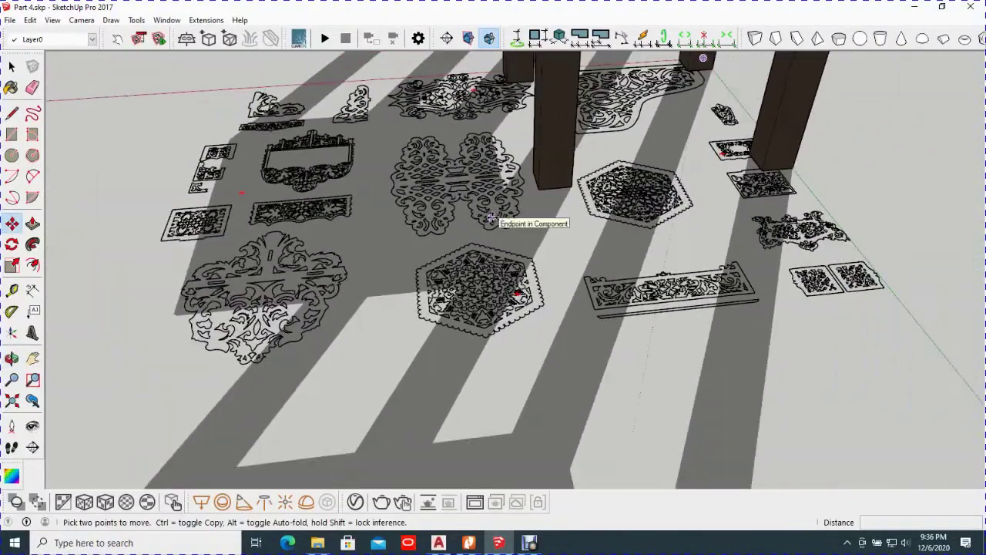
pyautogui.scroll(-3, 524, 220)
pyautogui.moveTo(528, 224)
pyautogui.mouseDown(button='middle')
pyautogui.moveTo(770, 242)
pyautogui.moveTo(604, 254)
pyautogui.mouseUp(button='middle')
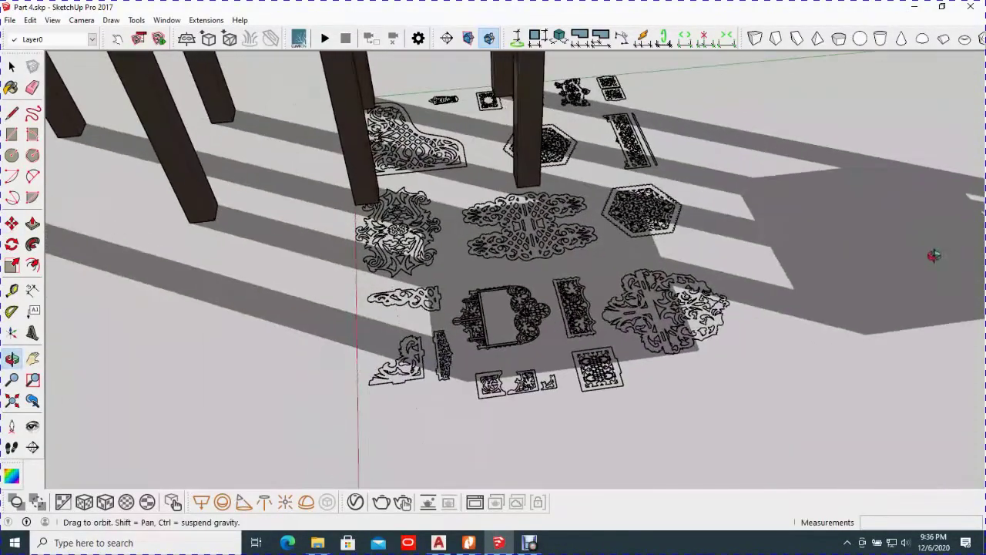
pyautogui.press('space')
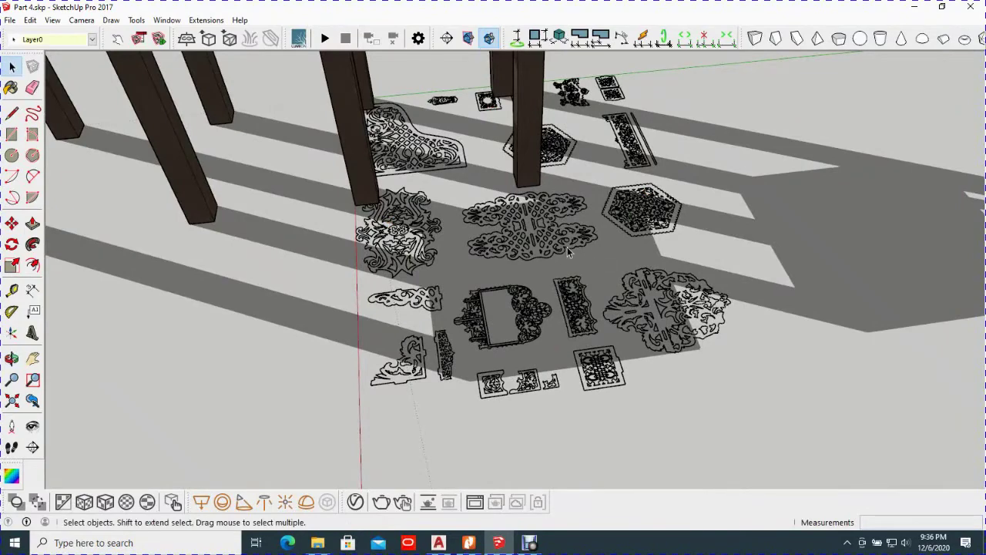
pyautogui.click(567, 246)
pyautogui.scroll(-2, 553, 240)
pyautogui.scroll(-3, 545, 239)
pyautogui.moveTo(545, 239)
pyautogui.mouseDown(button='middle')
pyautogui.moveTo(660, 221)
pyautogui.moveTo(578, 333)
pyautogui.mouseUp(button='middle')
# Step: Move the panel group 1076 mm along the red axis clear of the chairs, then open it for editing
pyautogui.press('m')
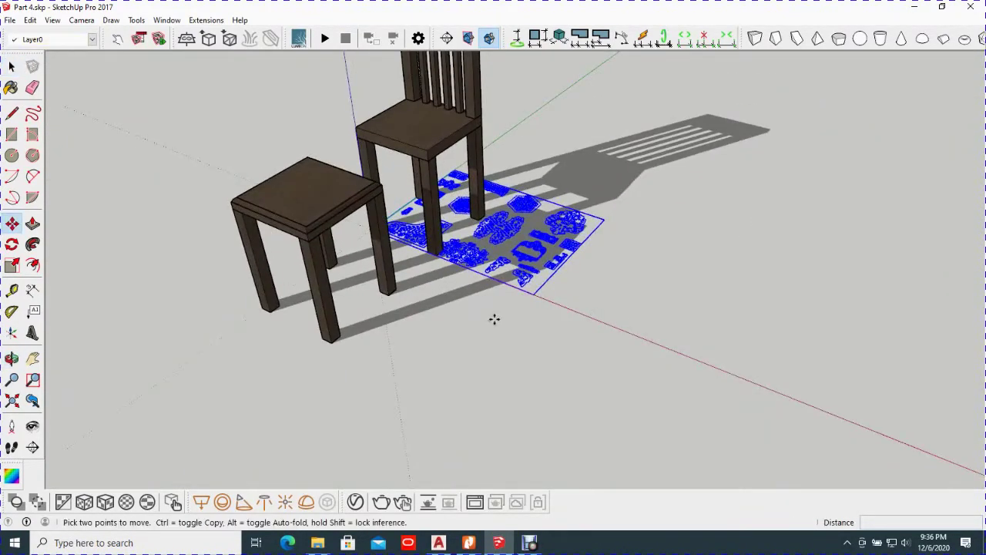
pyautogui.click(494, 319)
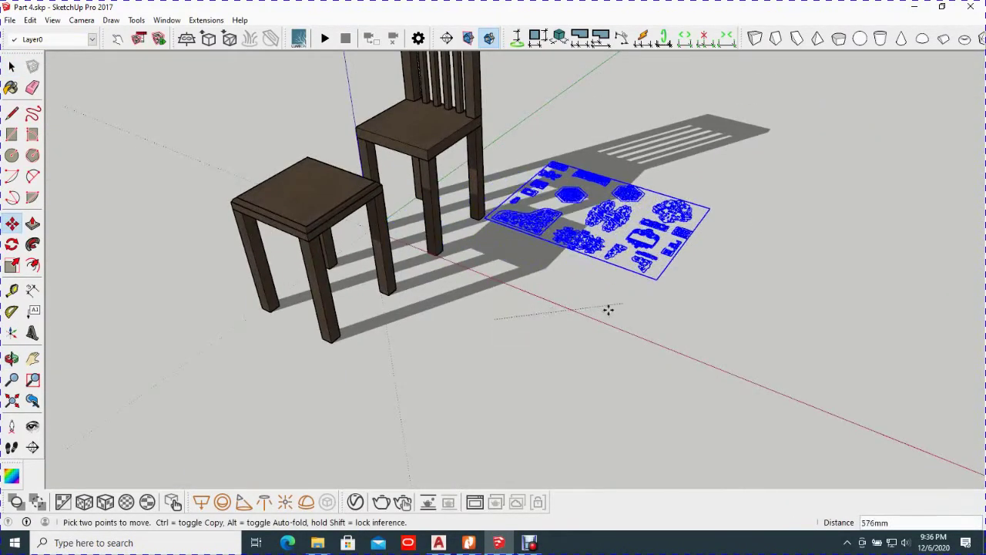
pyautogui.click(748, 430)
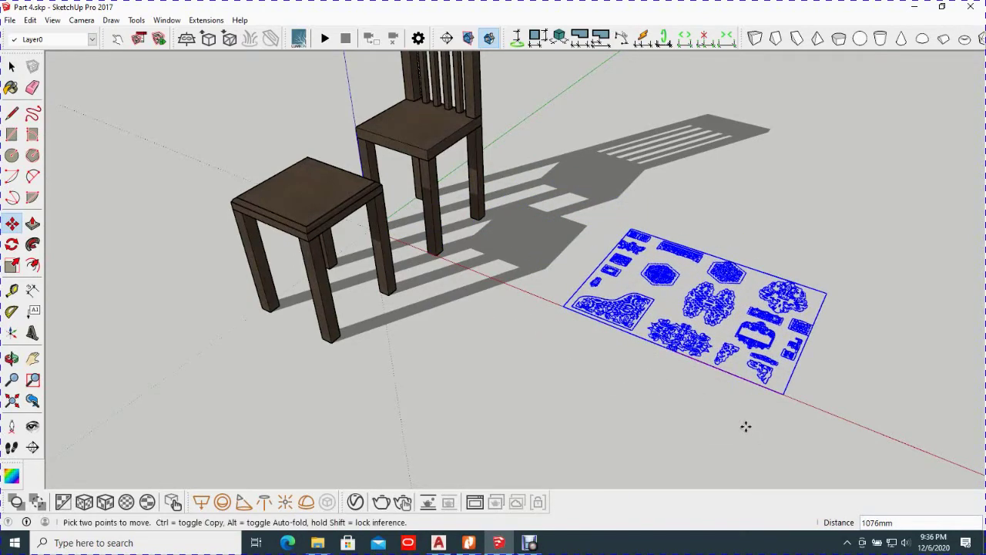
pyautogui.press('space')
pyautogui.scroll(2, 721, 318)
pyautogui.scroll(2, 722, 318)
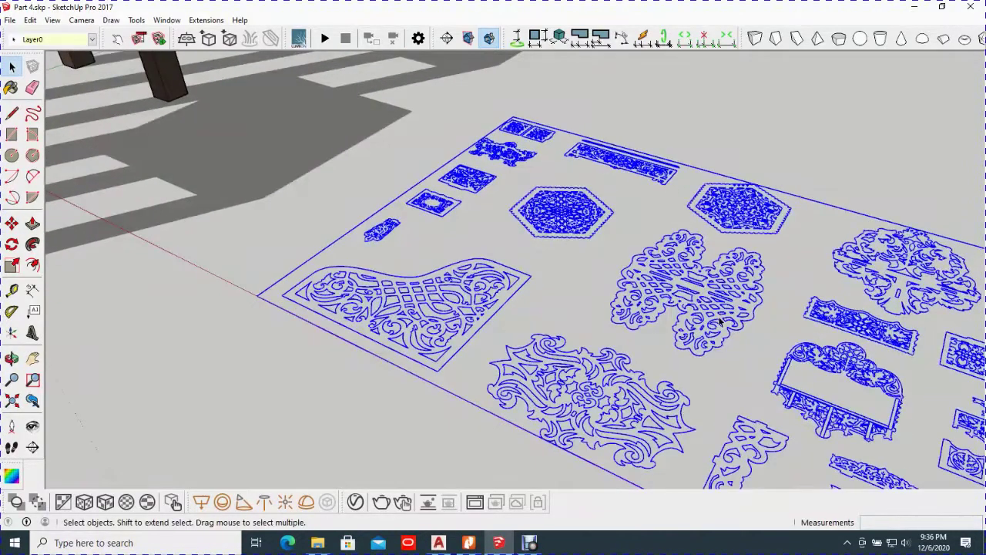
pyautogui.moveTo(587, 348)
pyautogui.mouseDown(button='middle')
pyautogui.moveTo(781, 333)
pyautogui.moveTo(695, 383)
pyautogui.moveTo(731, 363)
pyautogui.mouseUp(button='middle')
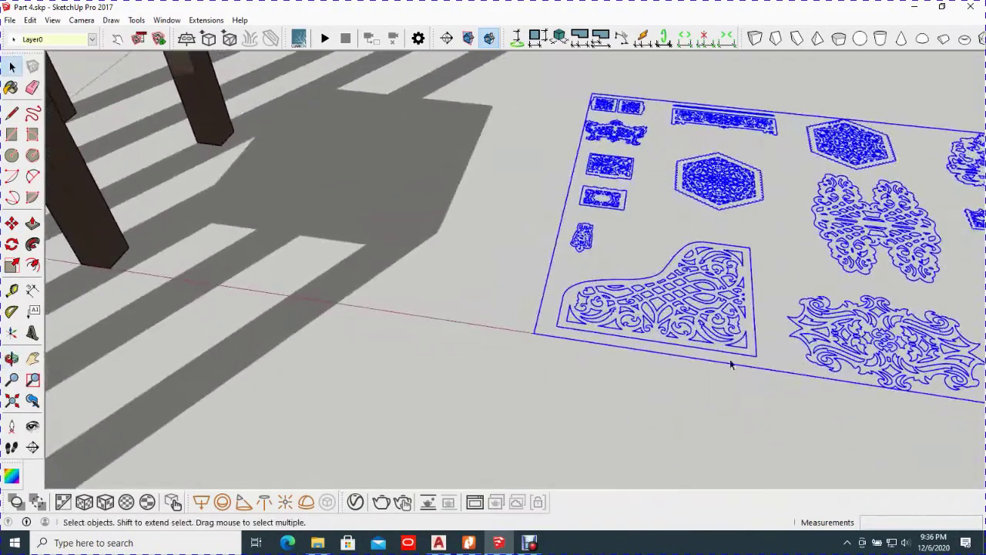
pyautogui.doubleClick(714, 324)
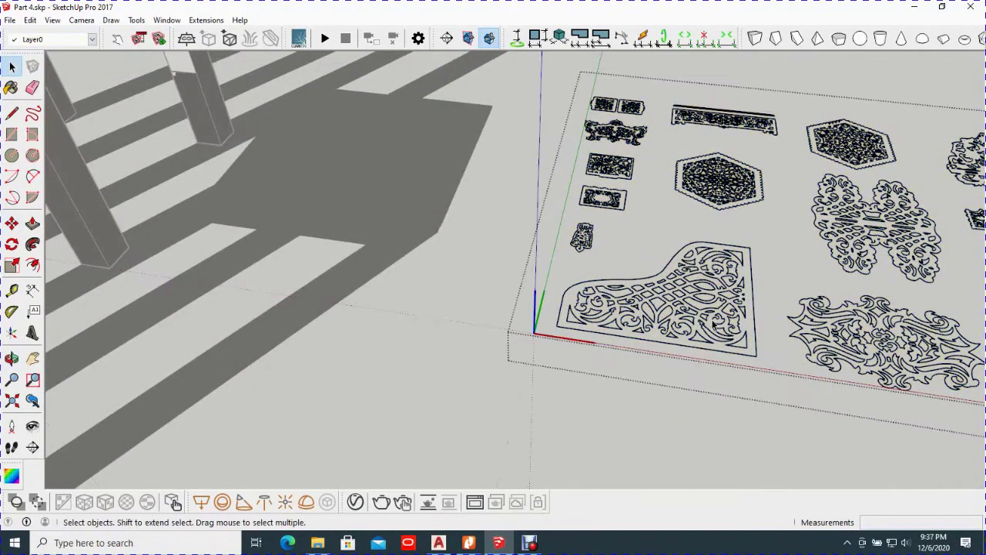
# Step: Select the piano-shaped panel inside the group, then exit the group
pyautogui.click(661, 279)
pyautogui.moveTo(648, 285); pyautogui.dragTo(640, 288, button='middle')
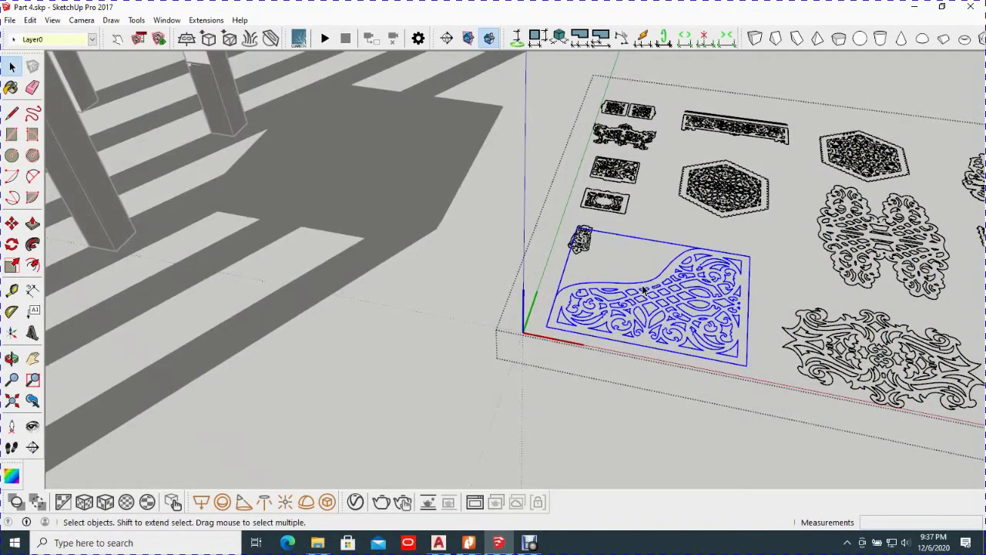
pyautogui.moveTo(647, 285); pyautogui.dragTo(653, 276, button='middle')
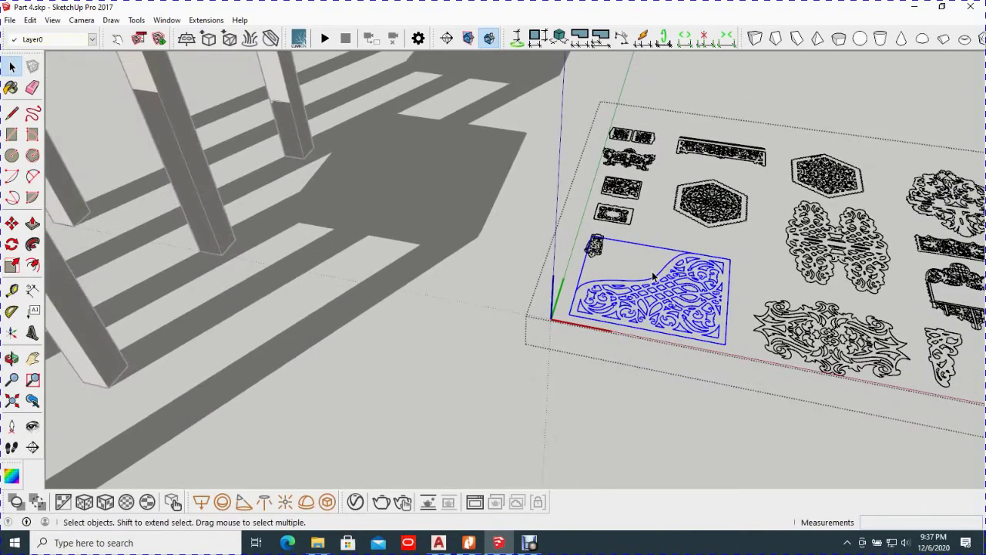
pyautogui.press('Escape')
pyautogui.scroll(-3, 585, 308)
pyautogui.moveTo(585, 308); pyautogui.dragTo(523, 336, button='middle')
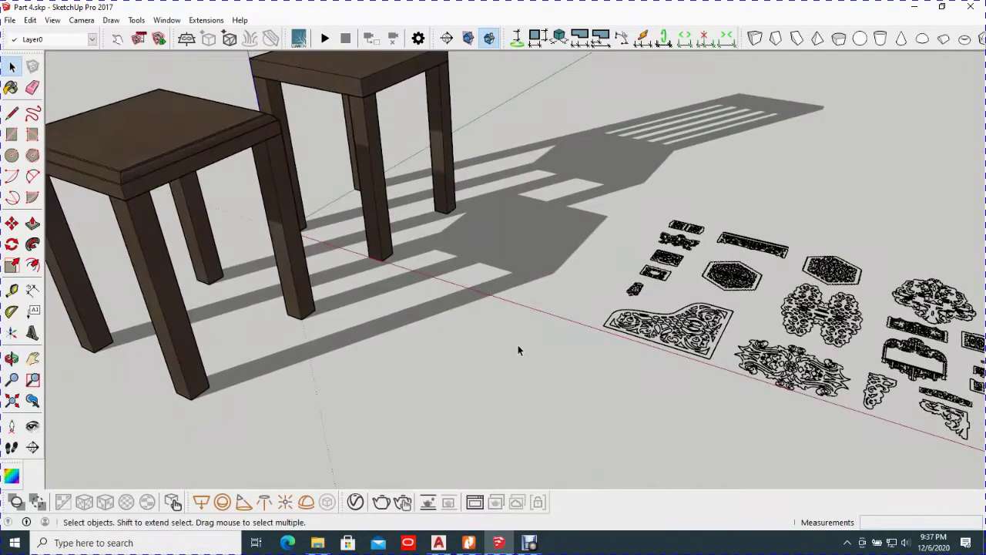
# Step: Paste a copy of the piano-shaped panel onto the ground in front of the originals and open it
pyautogui.hotkey('ctrl', 'v')
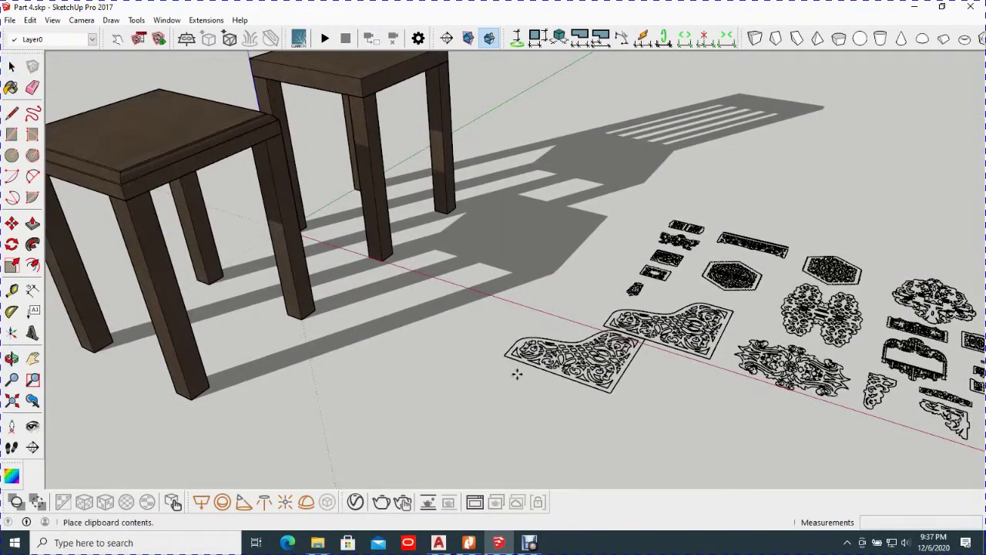
pyautogui.click(458, 411)
pyautogui.press('space')
pyautogui.scroll(2, 574, 433)
pyautogui.scroll(2, 582, 436)
pyautogui.moveTo(582, 435); pyautogui.dragTo(572, 342, button='middle')
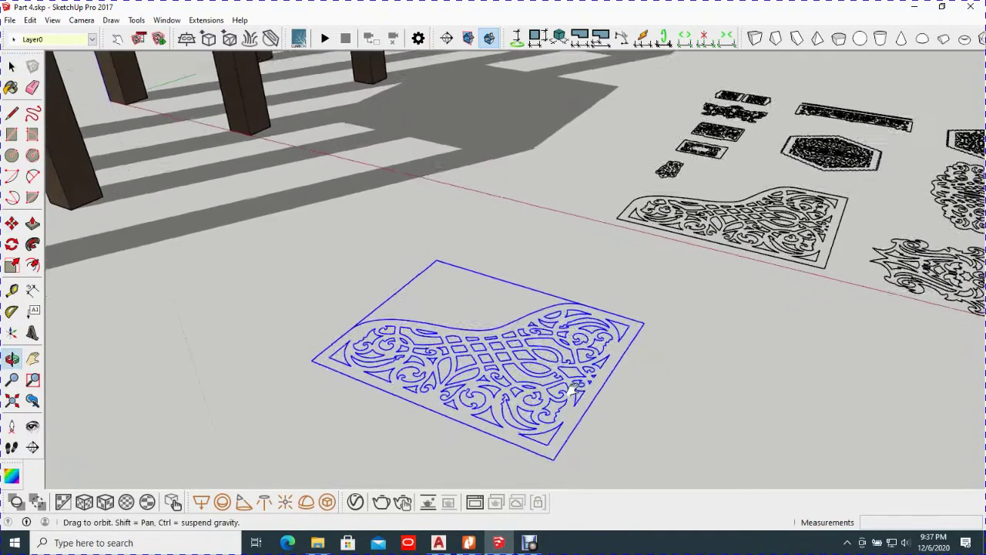
pyautogui.scroll(2, 572, 342)
pyautogui.scroll(2, 566, 340)
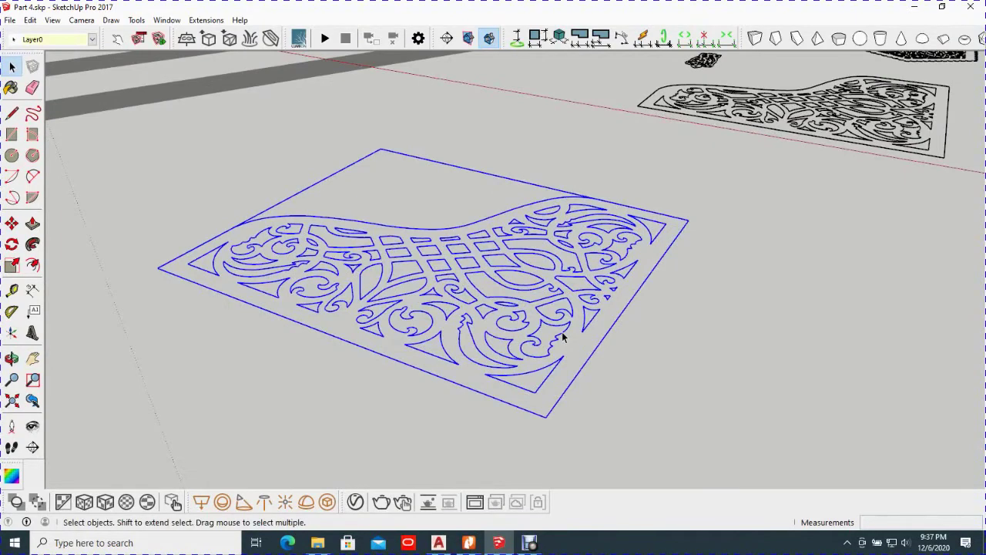
pyautogui.doubleClick(563, 339)
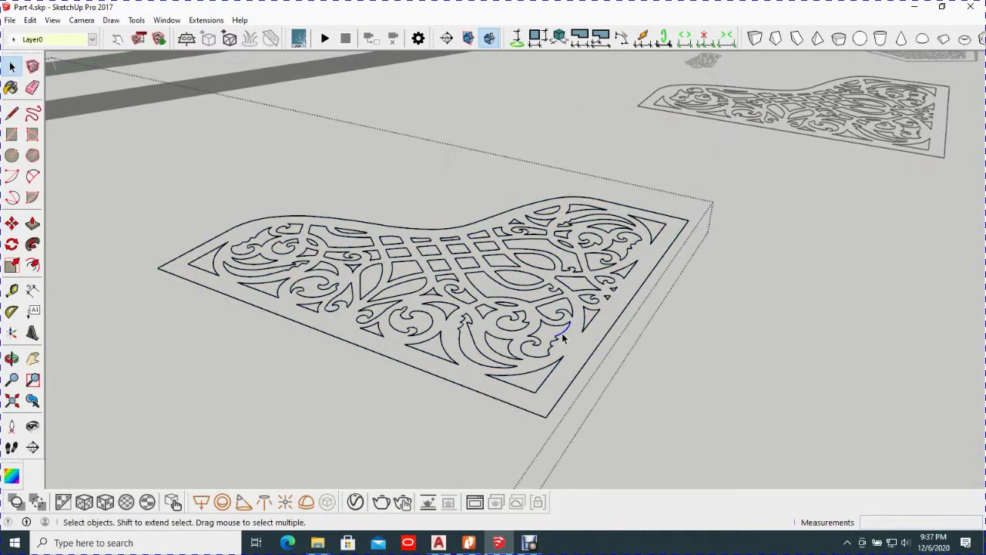
# Step: Draw a line closing the copied panel's open corner so the outline becomes a face
pyautogui.moveTo(546, 393); pyautogui.dragTo(588, 392, button='middle')
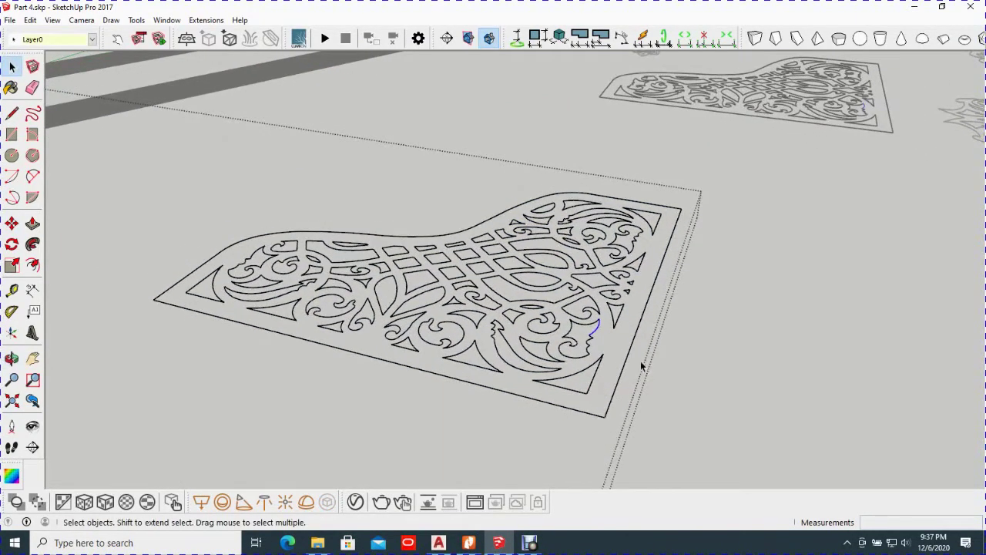
pyautogui.press('l')
pyautogui.click(605, 416)
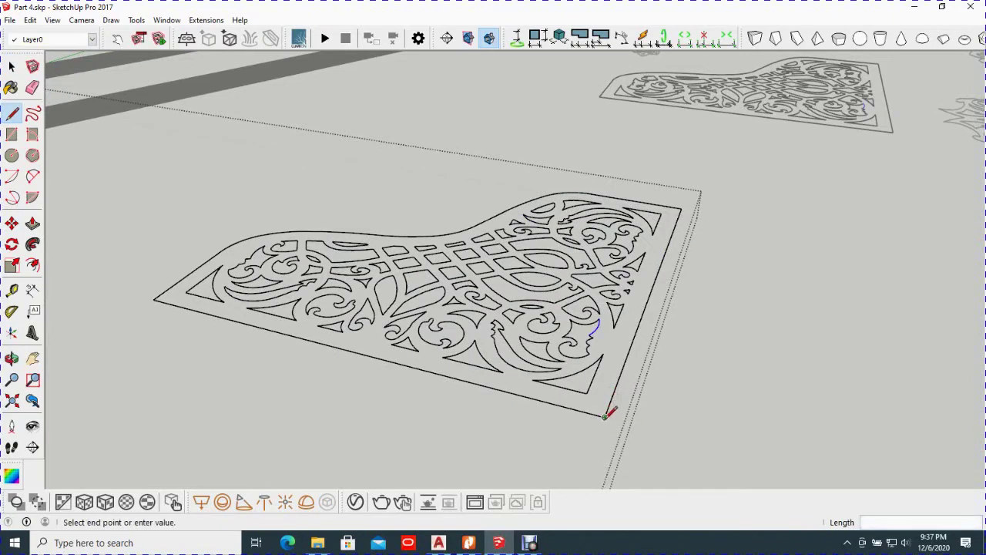
pyautogui.click(681, 208)
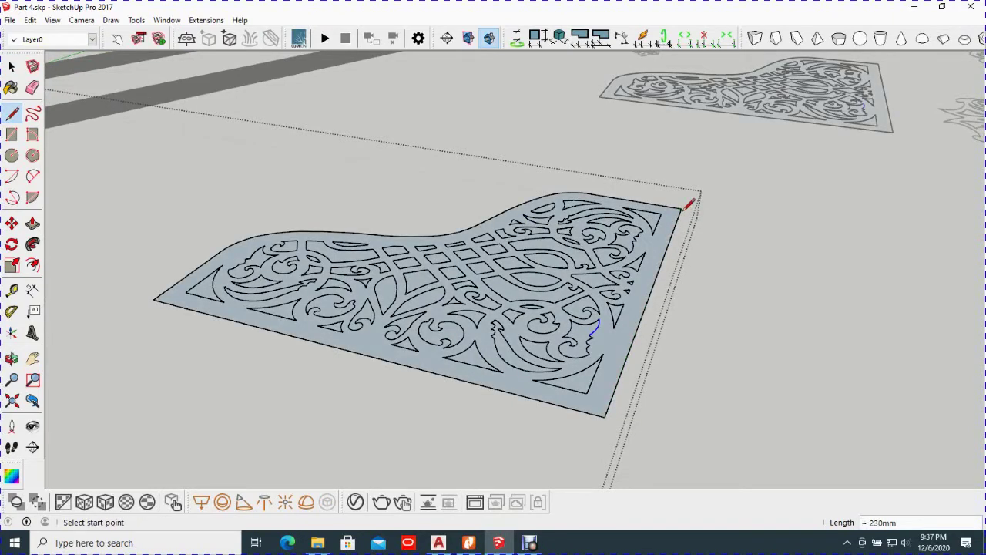
# Step: Draw a line closing the bottom-right corner triangle into its own face
pyautogui.scroll(2, 537, 339)
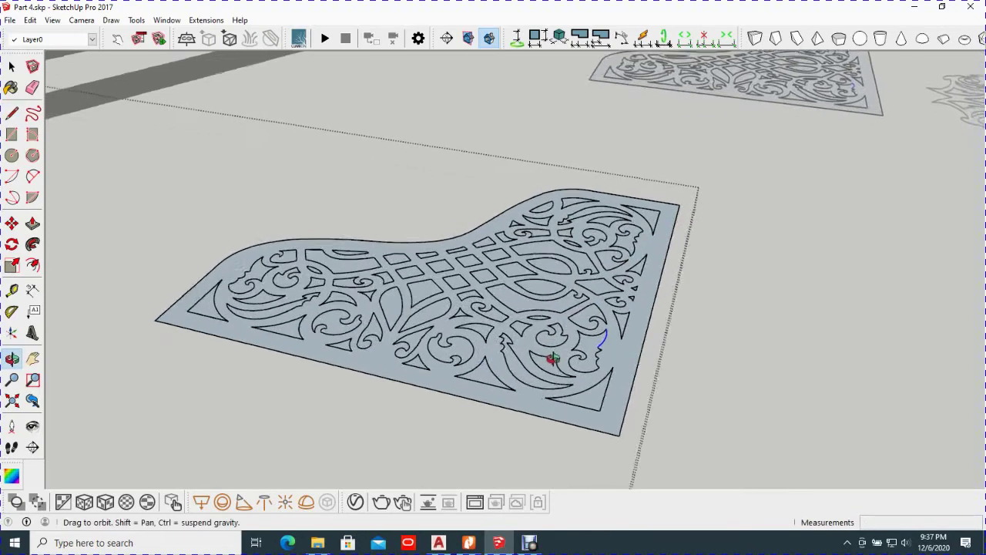
pyautogui.scroll(2, 539, 385)
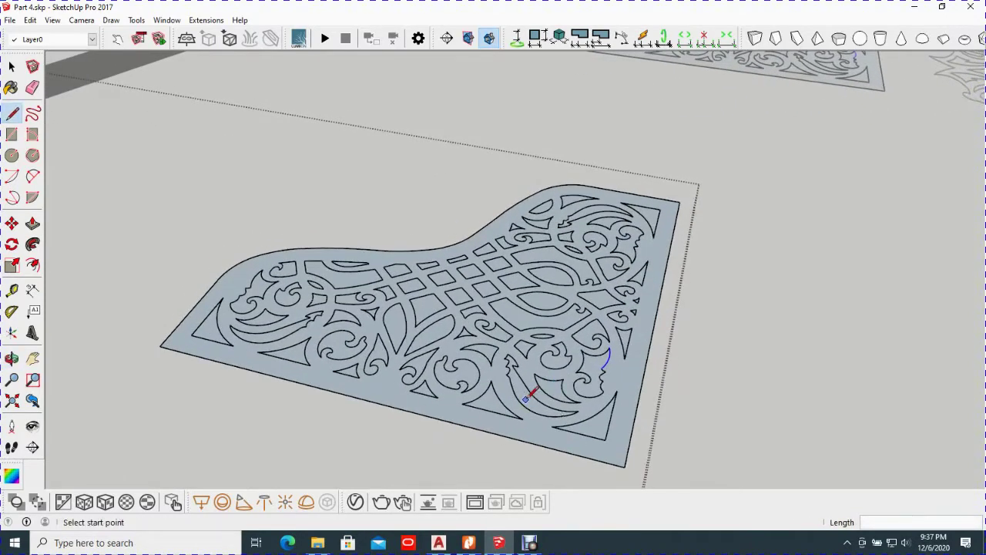
pyautogui.moveTo(529, 395); pyautogui.dragTo(518, 309, button='middle')
pyautogui.scroll(2, 563, 315)
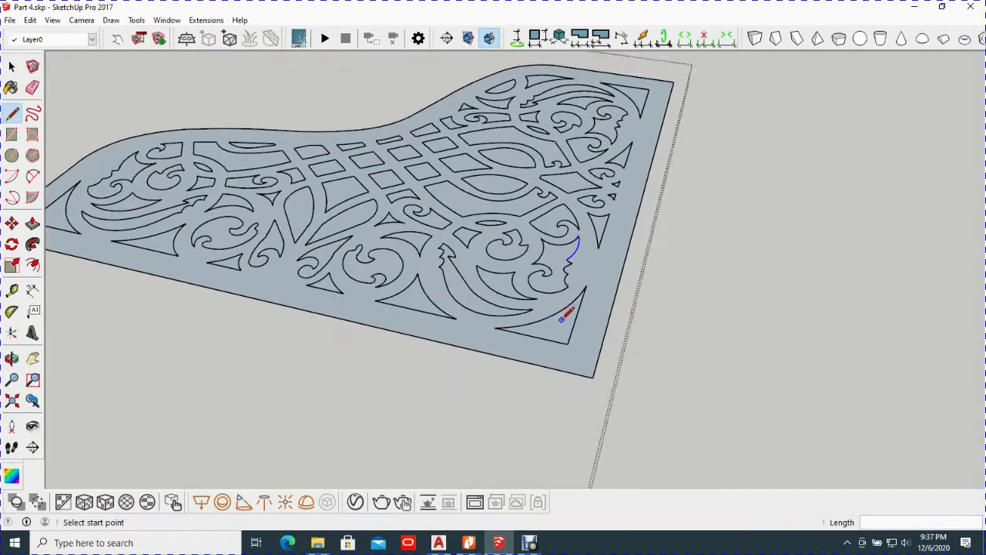
pyautogui.scroll(1, 565, 316)
pyautogui.click(571, 356)
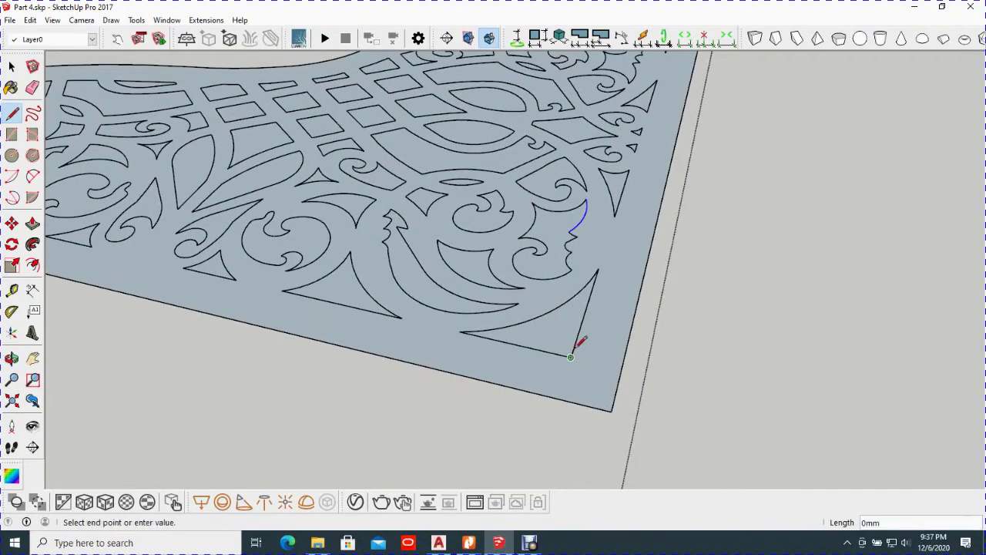
pyautogui.click(599, 267)
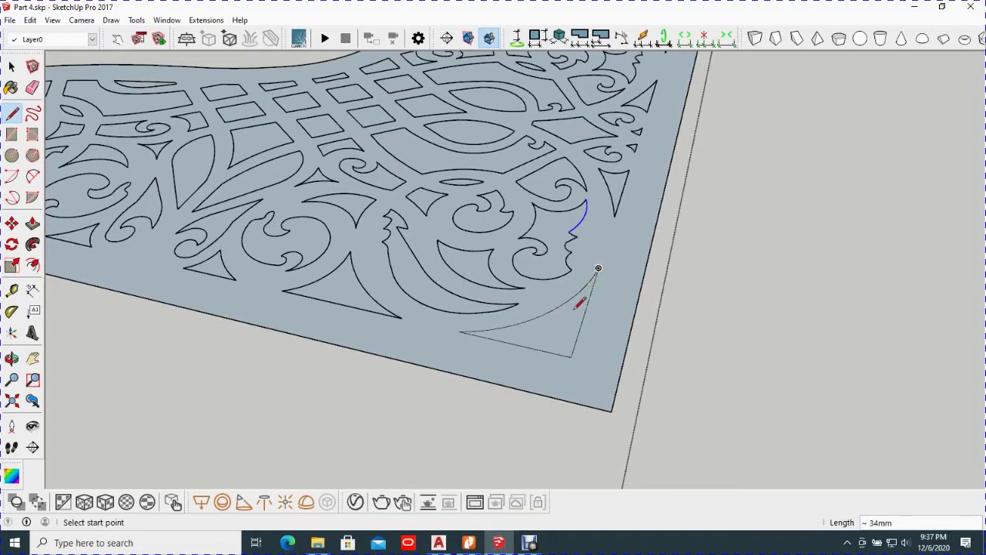
pyautogui.press('space')
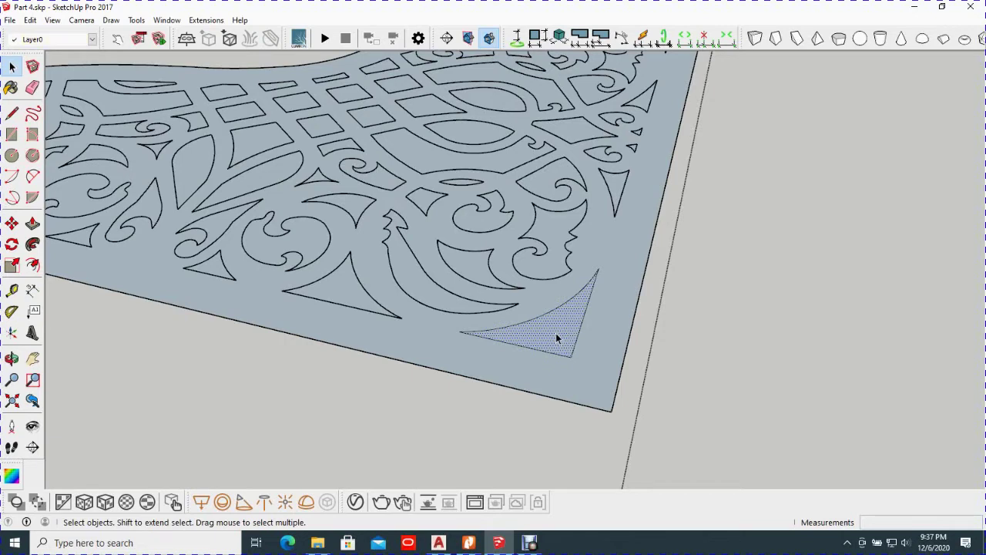
# Step: Delete the bottom-right corner triangle face, leaving a hole in the panel
pyautogui.press('Delete')
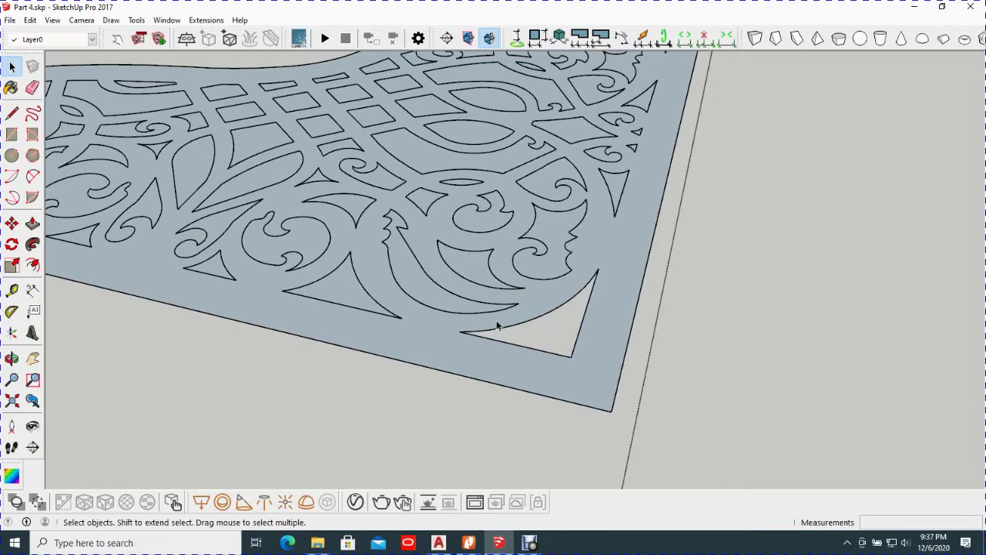
pyautogui.moveTo(462, 327); pyautogui.dragTo(529, 329, button='middle')
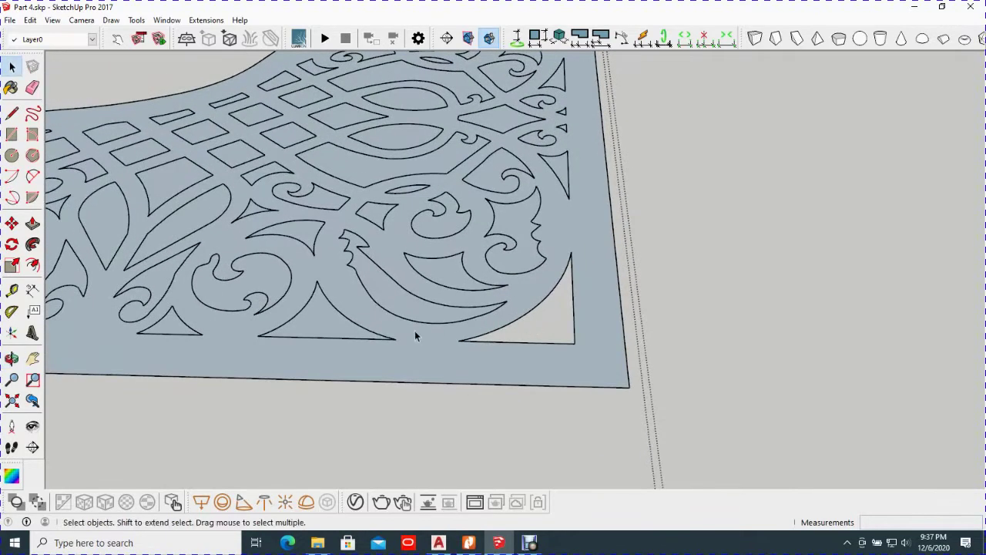
pyautogui.moveTo(411, 337); pyautogui.dragTo(517, 334, button='middle')
pyautogui.scroll(2, 490, 331)
pyautogui.scroll(2, 491, 331)
# Step: Draw closing lines across the first two bottom-edge triangle motifs to make them faces
pyautogui.press('l')
pyautogui.click(407, 318)
pyautogui.click(667, 323)
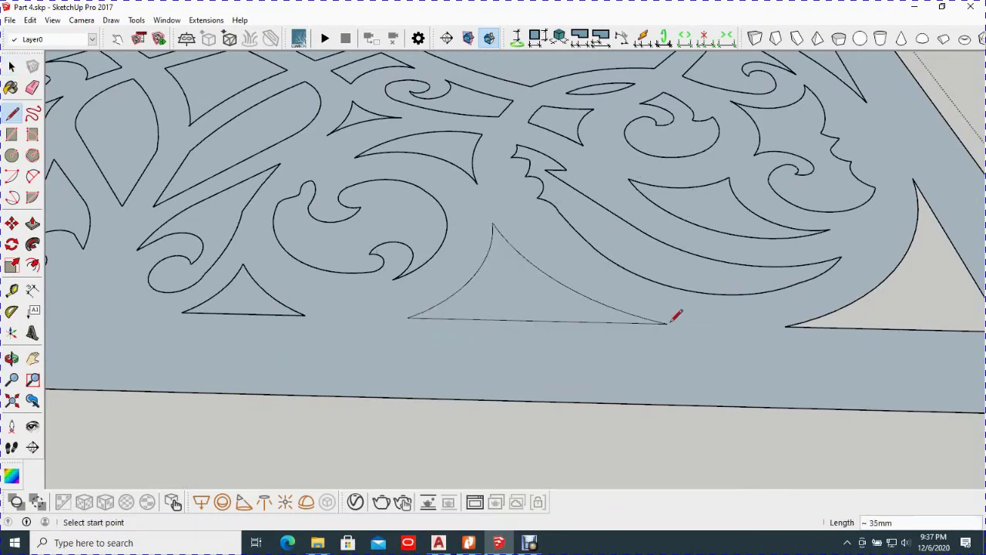
pyautogui.scroll(-2, 571, 303)
pyautogui.click(275, 306)
pyautogui.click(366, 309)
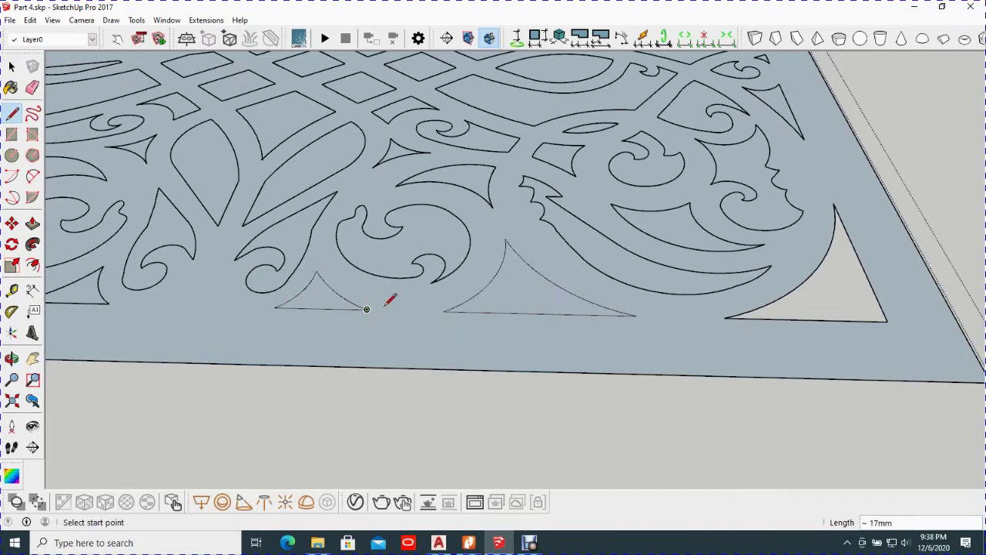
pyautogui.scroll(-3, 391, 299)
pyautogui.moveTo(385, 308); pyautogui.dragTo(624, 330, button='middle')
pyautogui.scroll(2, 624, 330)
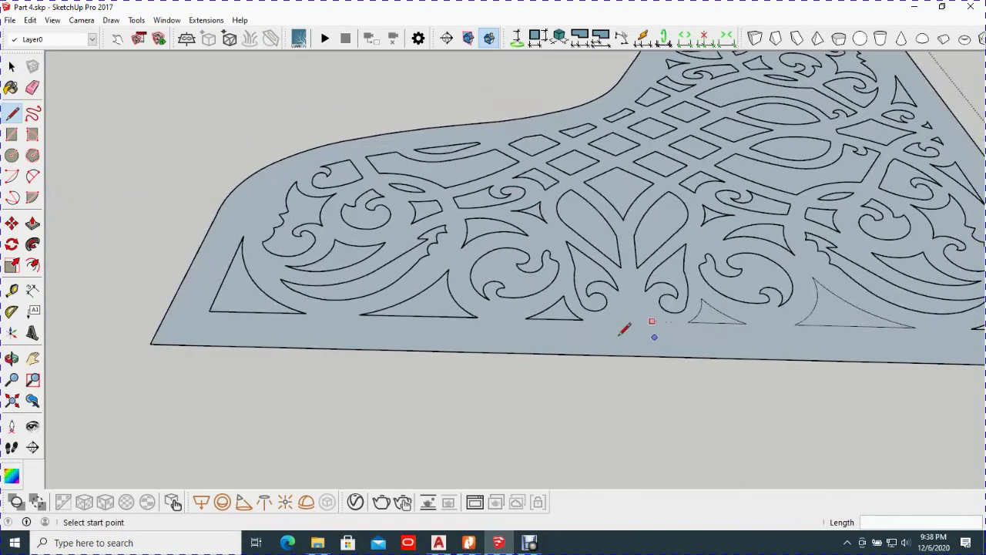
pyautogui.scroll(2, 568, 321)
# Step: Close the next bottom triangle and the long left corner triangle into faces
pyautogui.click(491, 312)
pyautogui.click(598, 315)
pyautogui.click(184, 305)
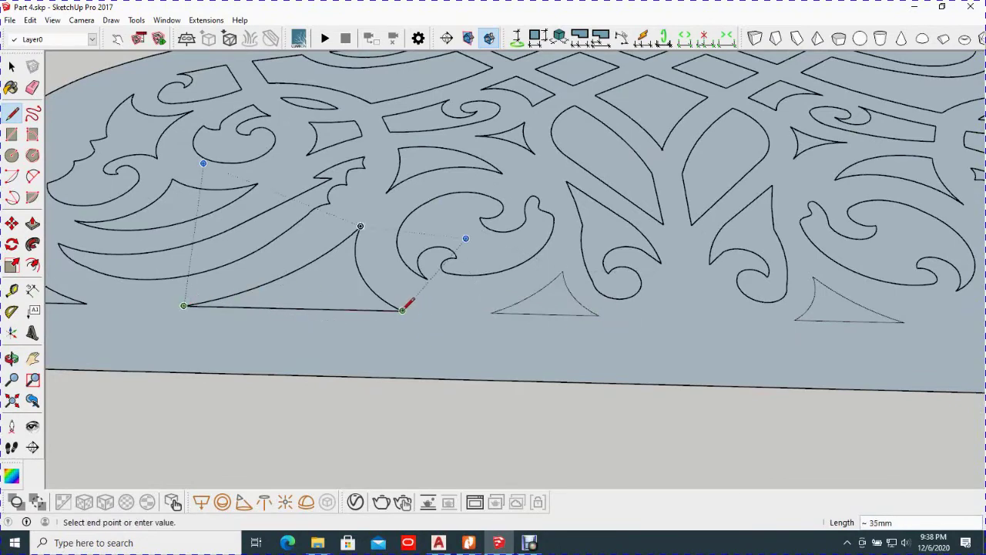
pyautogui.click(406, 310)
pyautogui.moveTo(406, 310)
pyautogui.mouseDown(button='middle')
pyautogui.moveTo(407, 291)
pyautogui.moveTo(511, 318)
pyautogui.moveTo(435, 320)
pyautogui.mouseUp(button='middle')
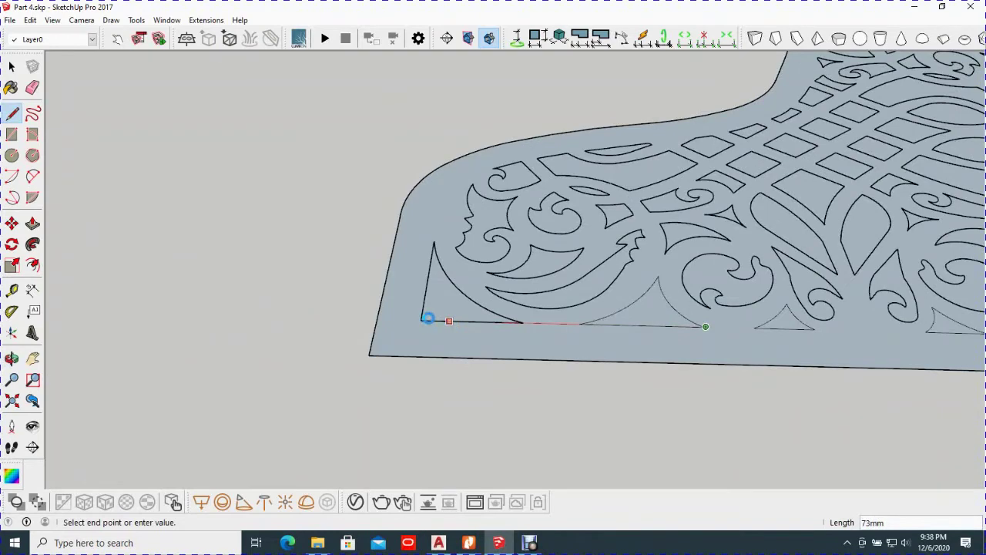
pyautogui.click(421, 320)
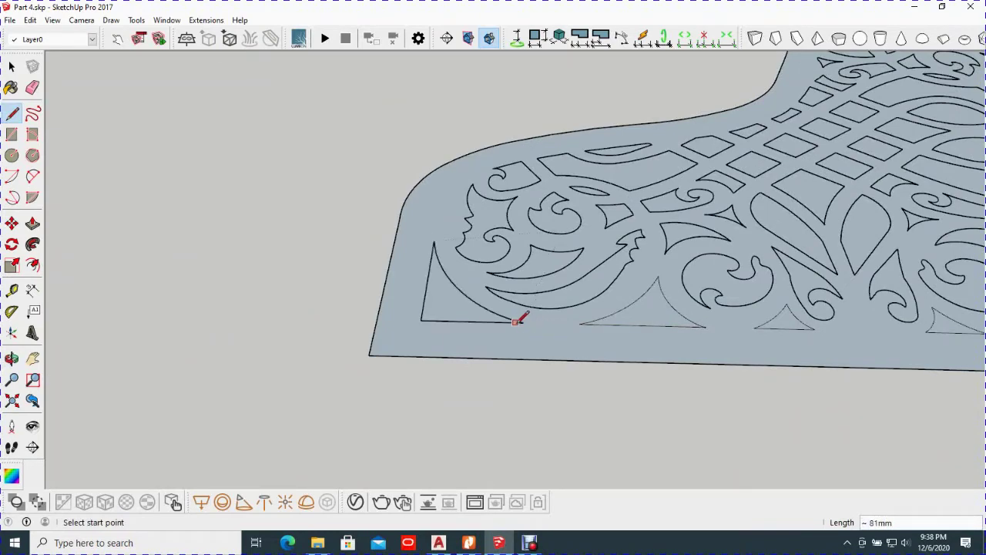
pyautogui.press('Escape')
pyautogui.scroll(-3, 470, 316)
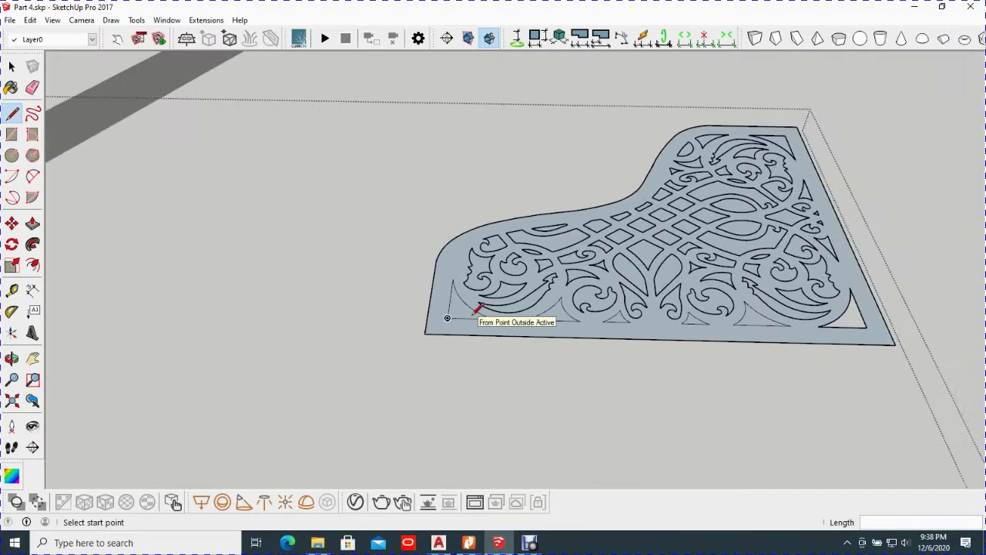
pyautogui.scroll(-2, 476, 319)
pyautogui.press('space')
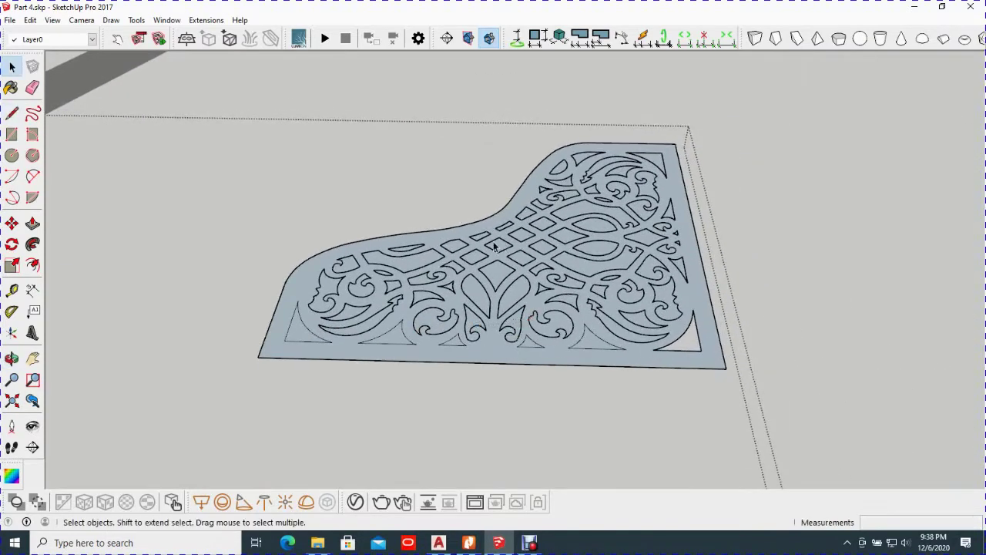
# Step: Draw short lines closing the two hook ornaments into separate faces
pyautogui.scroll(3, 508, 254)
pyautogui.scroll(3, 528, 265)
pyautogui.moveTo(530, 266)
pyautogui.mouseDown(button='middle')
pyautogui.moveTo(616, 291)
pyautogui.moveTo(128, 264)
pyautogui.moveTo(347, 285)
pyautogui.mouseUp(button='middle')
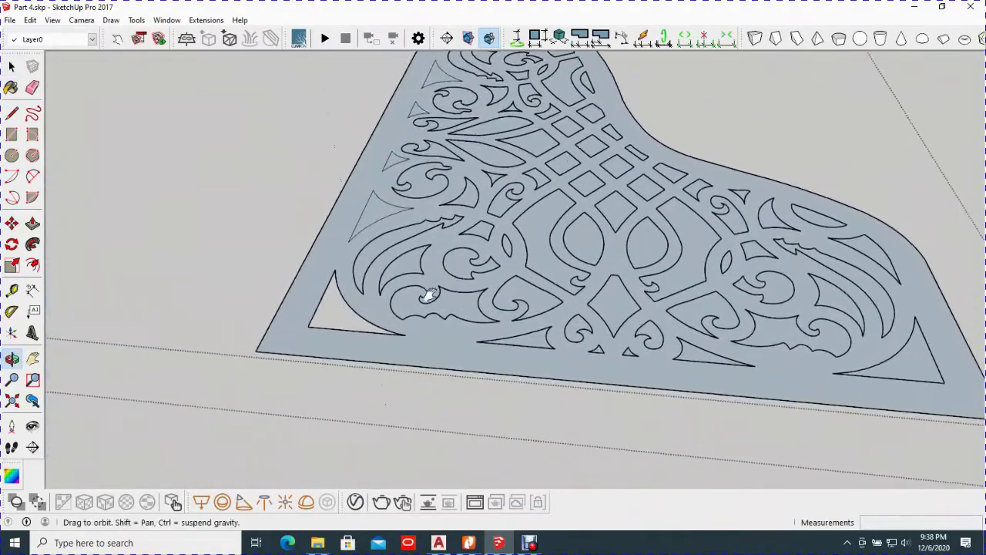
pyautogui.scroll(3, 352, 282)
pyautogui.scroll(3, 382, 329)
pyautogui.scroll(2, 382, 329)
pyautogui.press('l')
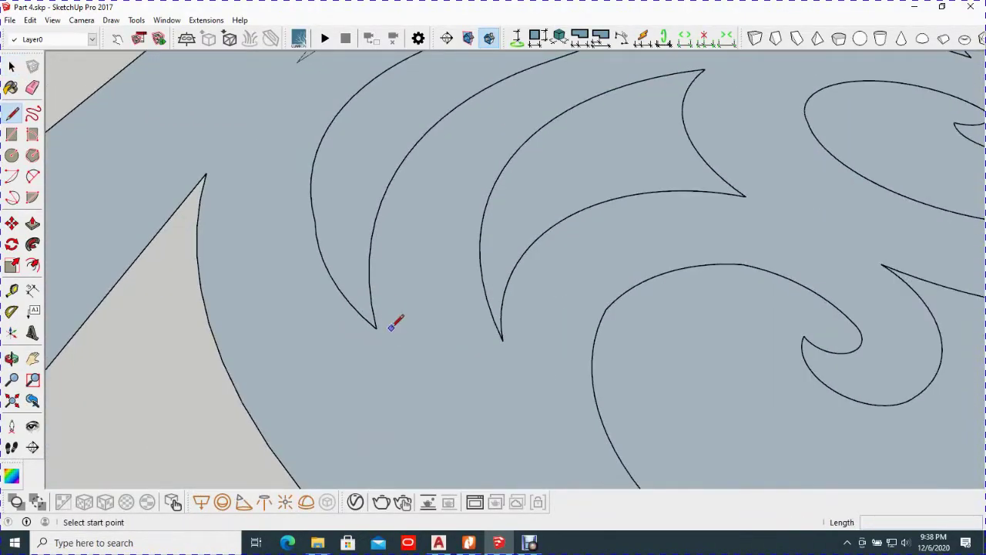
pyautogui.click(376, 328)
pyautogui.click(373, 316)
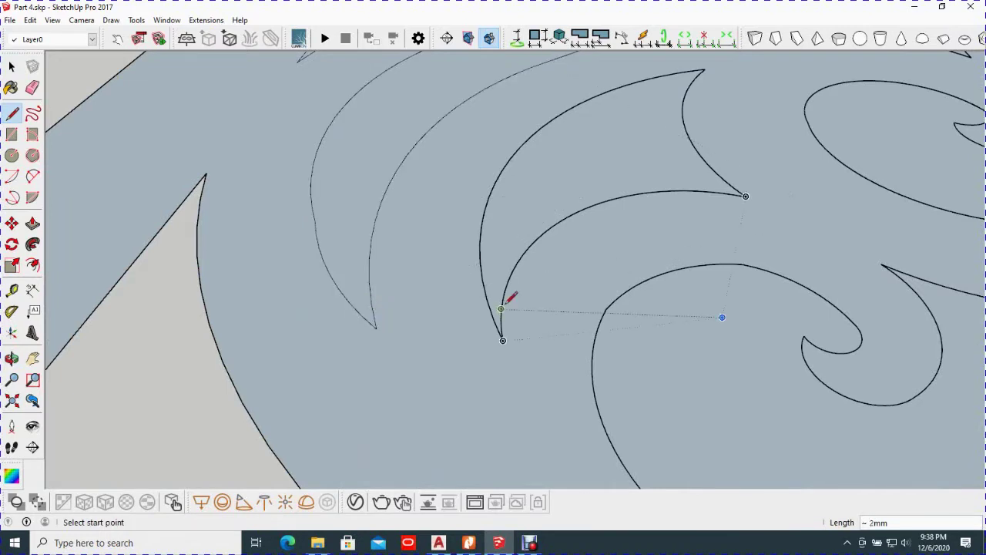
pyautogui.click(502, 340)
pyautogui.click(502, 312)
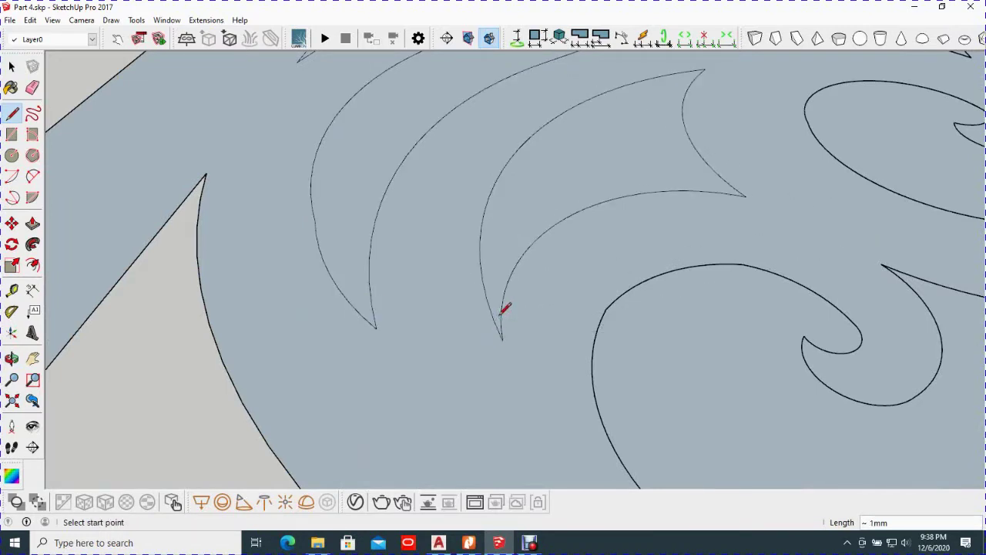
# Step: Join the spiral motif's open ends so it becomes its own face
pyautogui.click(805, 336)
pyautogui.click(806, 339)
pyautogui.scroll(-3, 728, 312)
pyautogui.scroll(-2, 685, 228)
pyautogui.moveTo(686, 228)
pyautogui.mouseDown(button='middle')
pyautogui.moveTo(436, 293)
pyautogui.moveTo(597, 305)
pyautogui.mouseUp(button='middle')
pyautogui.scroll(4, 597, 305)
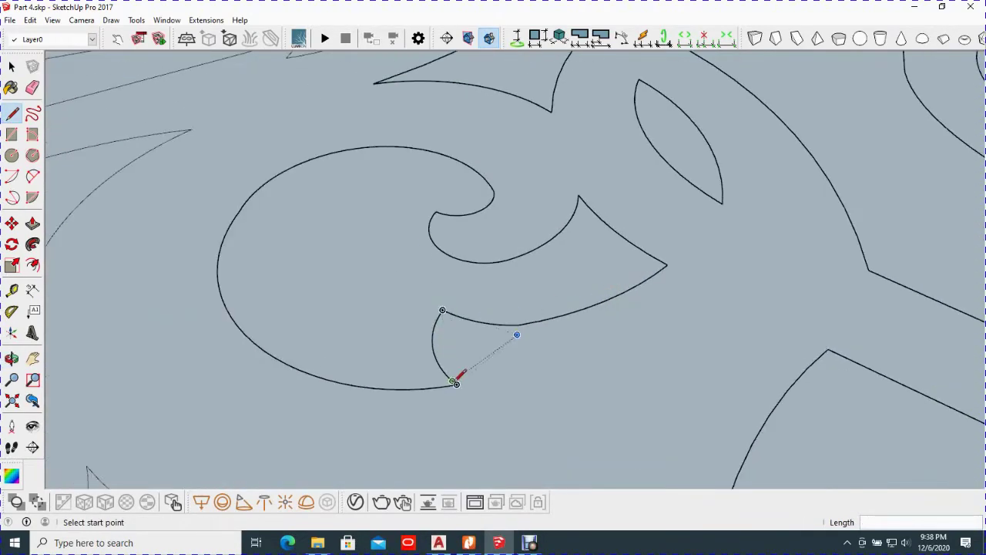
pyautogui.click(456, 382)
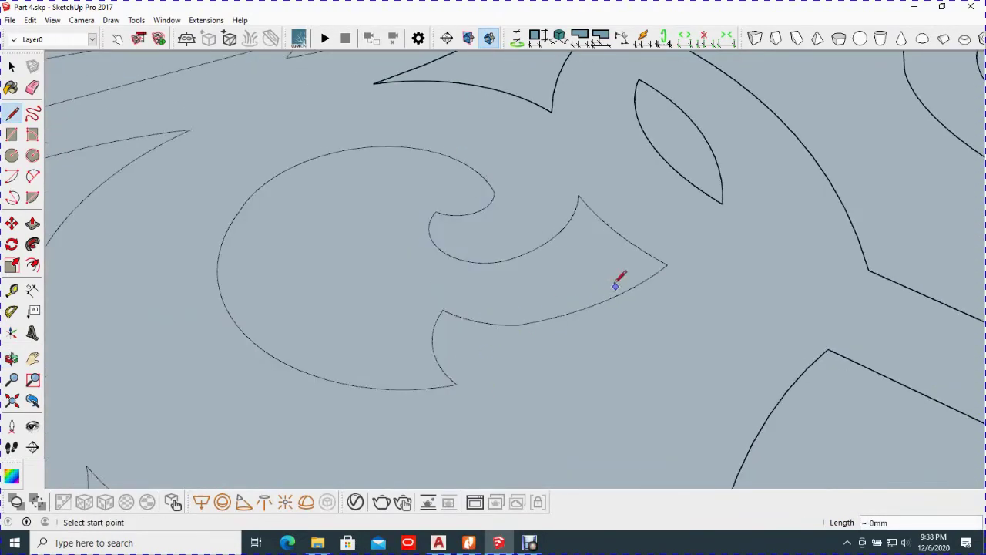
# Step: Close the leaf-shaped motif outlines with short lines at their open ends
pyautogui.click(722, 202)
pyautogui.scroll(2, 723, 202)
pyautogui.scroll(3, 720, 199)
pyautogui.click(668, 165)
pyautogui.scroll(-3, 716, 218)
pyautogui.scroll(-2, 716, 219)
pyautogui.keyDown('shift'); pyautogui.moveTo(577, 186); pyautogui.dragTo(619, 216, button='middle'); pyautogui.keyUp('shift')
pyautogui.scroll(3, 628, 210)
pyautogui.click(619, 208)
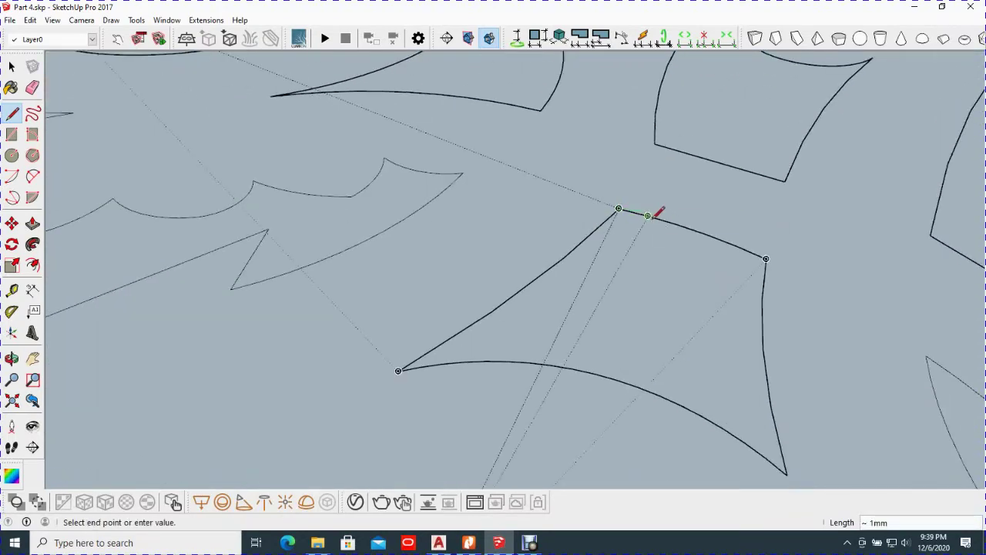
pyautogui.click(650, 212)
pyautogui.scroll(-4, 663, 220)
pyautogui.moveTo(690, 250); pyautogui.dragTo(656, 348, button='middle')
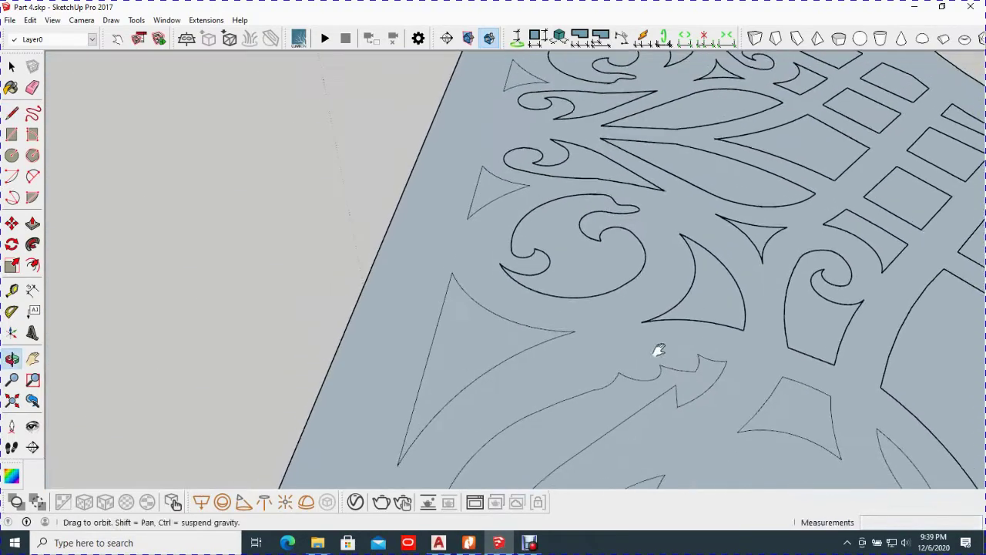
# Step: Seal the open end of a leaf-shaped curve with a short closing line
pyautogui.scroll(3, 700, 319)
pyautogui.scroll(3, 775, 346)
pyautogui.moveTo(775, 346); pyautogui.dragTo(459, 316, button='middle')
pyautogui.click(428, 302)
pyautogui.click(467, 296)
# Step: Close the spiral curve's tip with a line, after discarding one misplaced start
pyautogui.moveTo(590, 313); pyautogui.dragTo(577, 288, button='middle')
pyautogui.scroll(3, 478, 270)
pyautogui.scroll(3, 428, 240)
pyautogui.click(412, 239)
pyautogui.press('Escape')
pyautogui.scroll(-3, 462, 293)
pyautogui.scroll(-3, 668, 269)
pyautogui.scroll(-1, 608, 374)
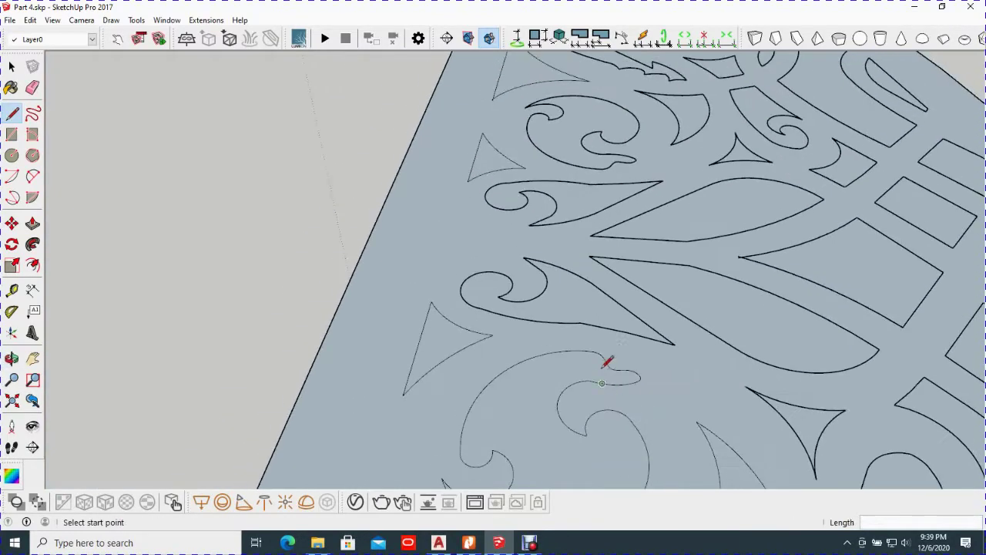
pyautogui.scroll(3, 665, 334)
pyautogui.scroll(2, 668, 341)
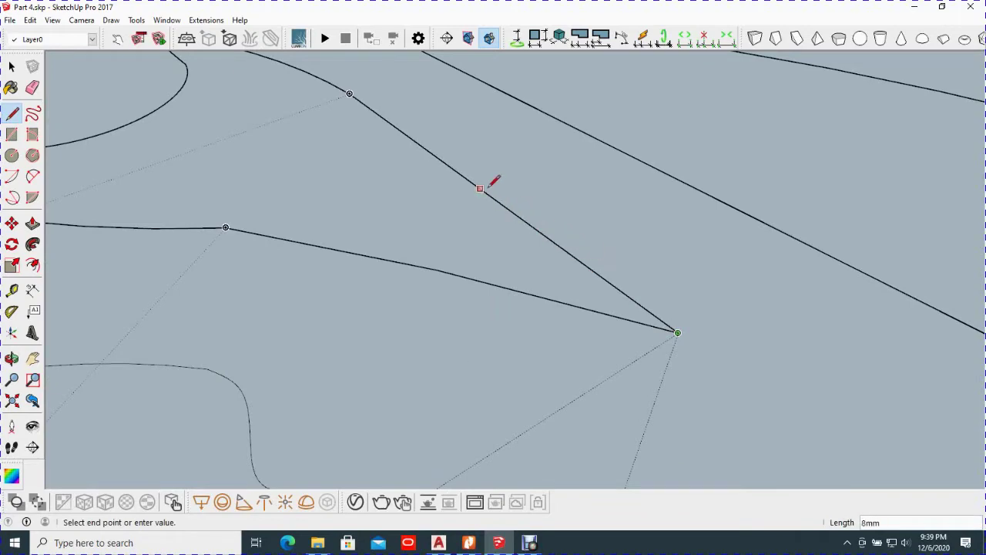
pyautogui.click(350, 93)
# Step: Join a motif's right tip to its lower endpoint to close the gap
pyautogui.scroll(-3, 513, 295)
pyautogui.scroll(-2, 424, 225)
pyautogui.scroll(-2, 722, 269)
pyautogui.scroll(3, 716, 260)
pyautogui.click(715, 255)
pyautogui.click(515, 371)
# Step: Close a small gap at a curve tip with a tiny line
pyautogui.scroll(-2, 518, 365)
pyautogui.scroll(-3, 562, 258)
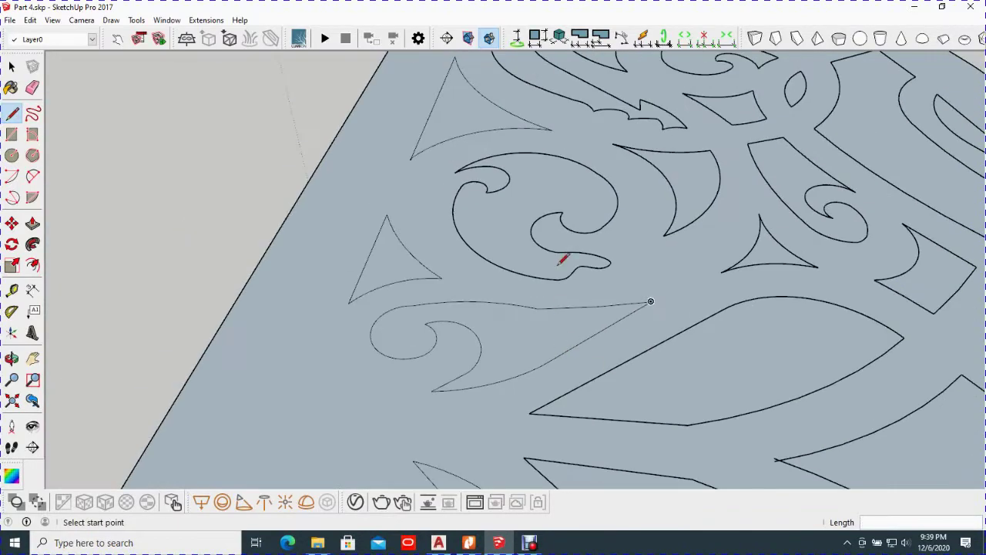
pyautogui.scroll(2, 676, 392)
pyautogui.scroll(3, 537, 256)
pyautogui.scroll(3, 537, 255)
pyautogui.click(502, 285)
pyautogui.click(517, 270)
# Step: Seal an open curve corner with a short line
pyautogui.scroll(-2, 531, 285)
pyautogui.scroll(-2, 616, 303)
pyautogui.scroll(1, 550, 352)
pyautogui.scroll(3, 600, 336)
pyautogui.scroll(2, 602, 331)
pyautogui.click(618, 290)
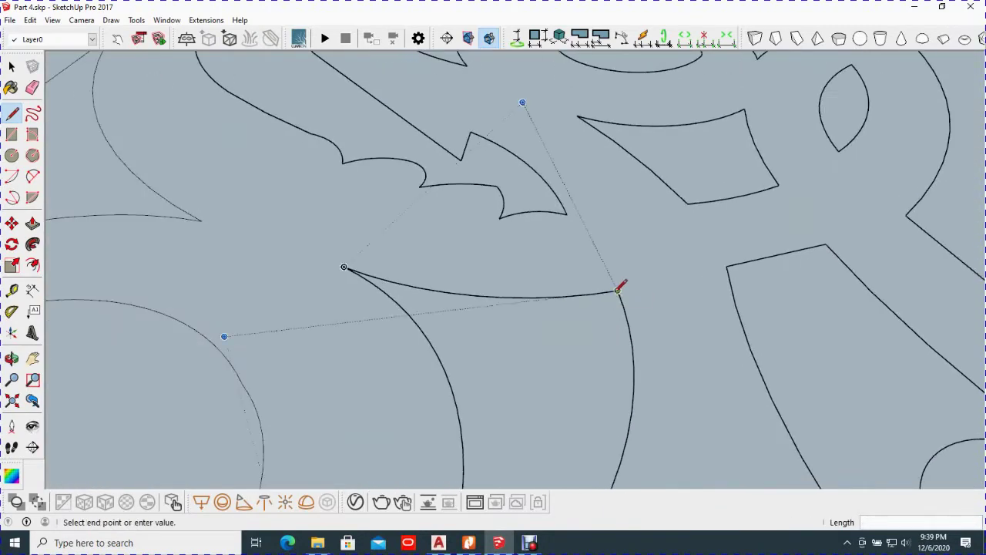
pyautogui.click(624, 308)
# Step: Inspect the arrow-point outline from tilted views, cancelling two misplaced line starts
pyautogui.scroll(-3, 531, 315)
pyautogui.scroll(2, 563, 297)
pyautogui.scroll(2, 593, 291)
pyautogui.click(590, 291)
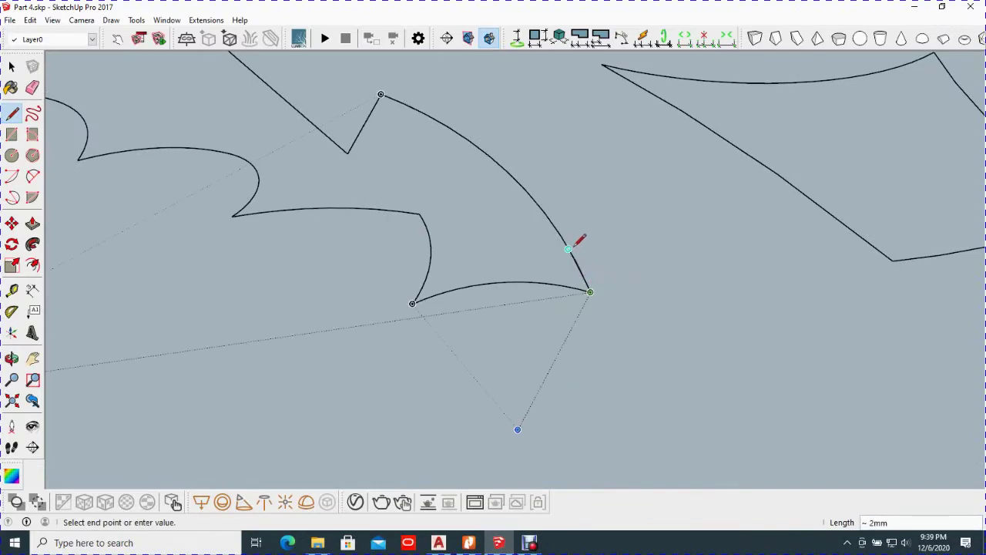
pyautogui.press('Escape')
pyautogui.scroll(-3, 598, 306)
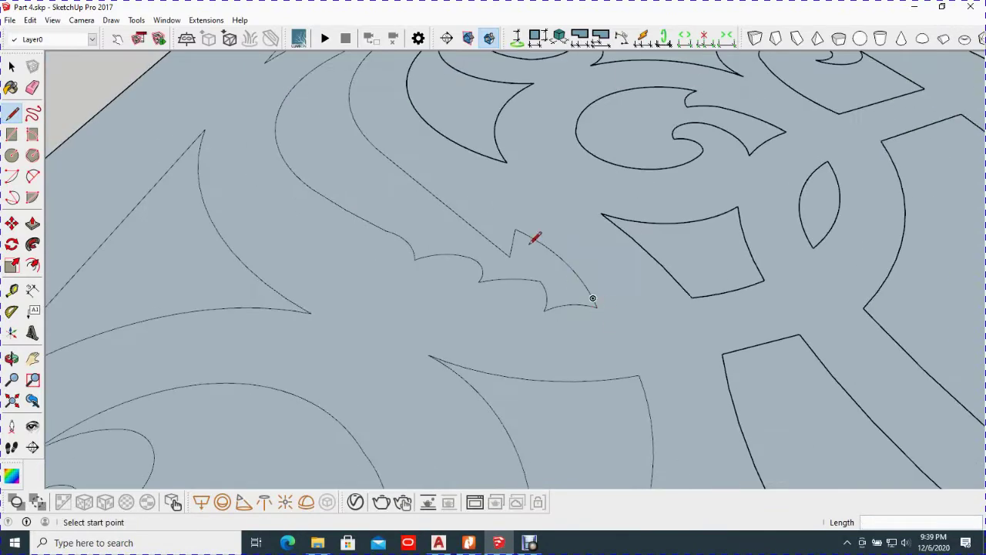
pyautogui.moveTo(590, 298)
pyautogui.mouseDown(button='middle')
pyautogui.moveTo(597, 452)
pyautogui.moveTo(583, 396)
pyautogui.mouseUp(button='middle')
pyautogui.scroll(4, 591, 390)
pyautogui.click(591, 386)
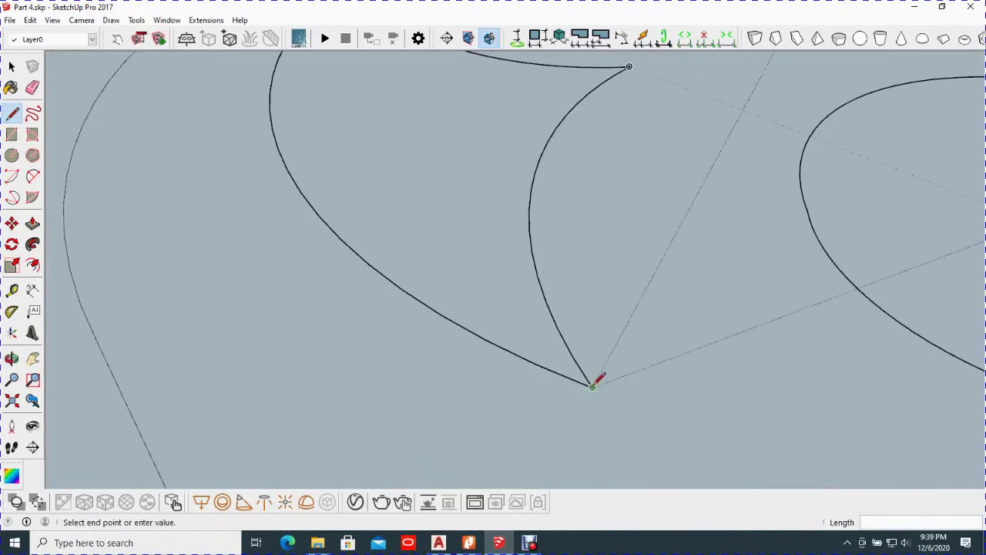
pyautogui.press('Escape')
pyautogui.scroll(-3, 587, 393)
pyautogui.moveTo(590, 425)
pyautogui.mouseDown(button='middle')
pyautogui.moveTo(738, 429)
pyautogui.moveTo(711, 357)
pyautogui.mouseUp(button='middle')
pyautogui.scroll(2, 711, 356)
pyautogui.scroll(3, 689, 331)
# Step: Close two blade-tip gaps with short lines
pyautogui.click(687, 339)
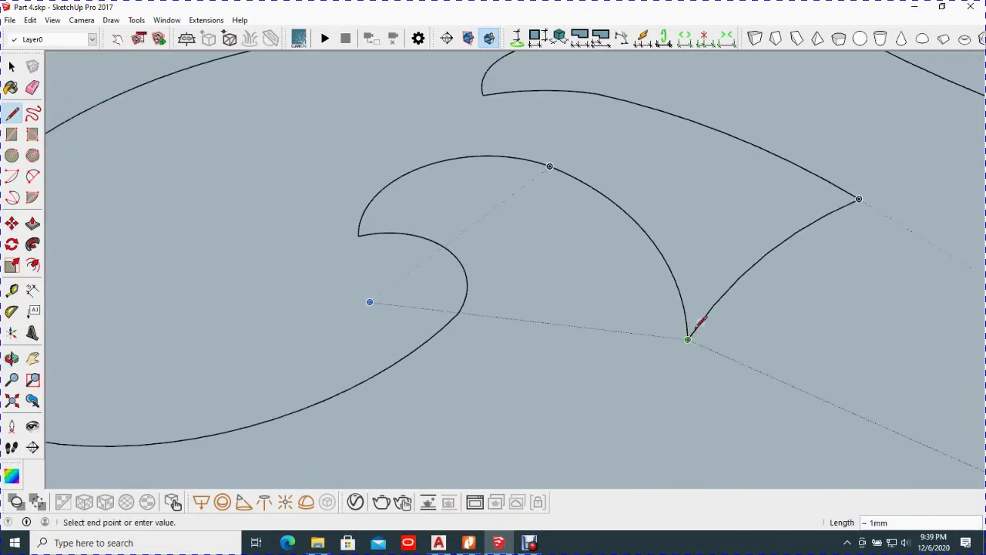
pyautogui.click(714, 306)
pyautogui.scroll(-3, 693, 357)
pyautogui.scroll(2, 660, 238)
pyautogui.scroll(3, 671, 378)
pyautogui.click(671, 401)
pyautogui.click(655, 388)
# Step: Draw two closing lines across a shape corner and another motif opening
pyautogui.scroll(-3, 794, 457)
pyautogui.moveTo(793, 458); pyautogui.dragTo(456, 172, button='middle')
pyautogui.scroll(3, 469, 257)
pyautogui.click(459, 251)
pyautogui.click(840, 134)
pyautogui.scroll(-3, 627, 280)
pyautogui.scroll(3, 786, 292)
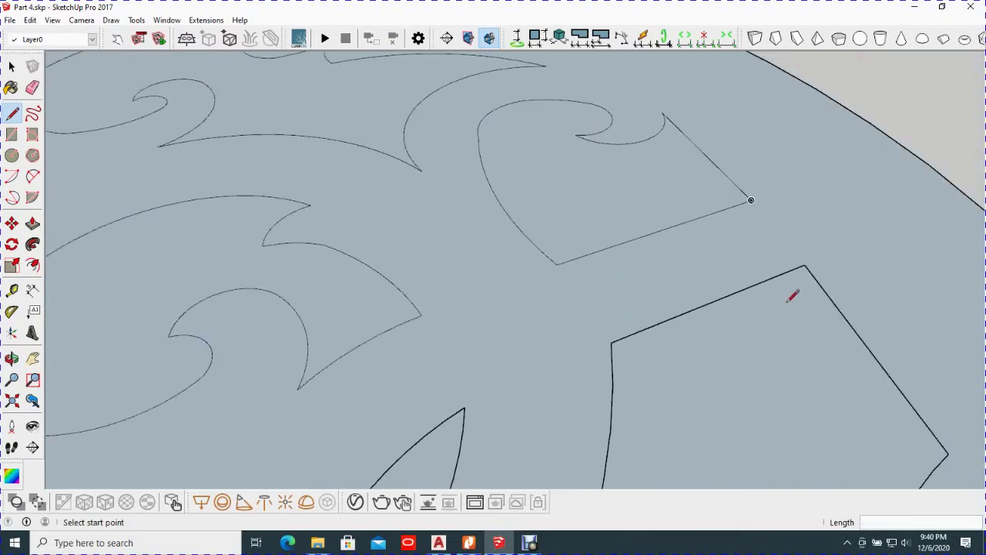
pyautogui.click(803, 264)
pyautogui.click(610, 342)
# Step: Finish the last closing line at a blade tip, then end the Line tool
pyautogui.scroll(5, 572, 418)
pyautogui.keyDown('shift'); pyautogui.moveTo(396, 115); pyautogui.dragTo(616, 247, button='middle'); pyautogui.keyUp('shift')
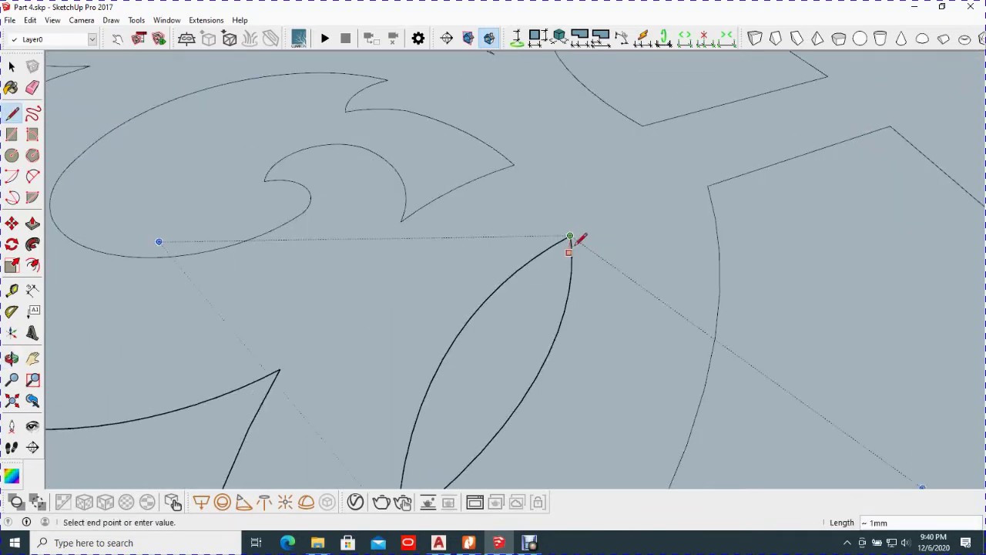
pyautogui.scroll(2, 581, 245)
pyautogui.click(577, 244)
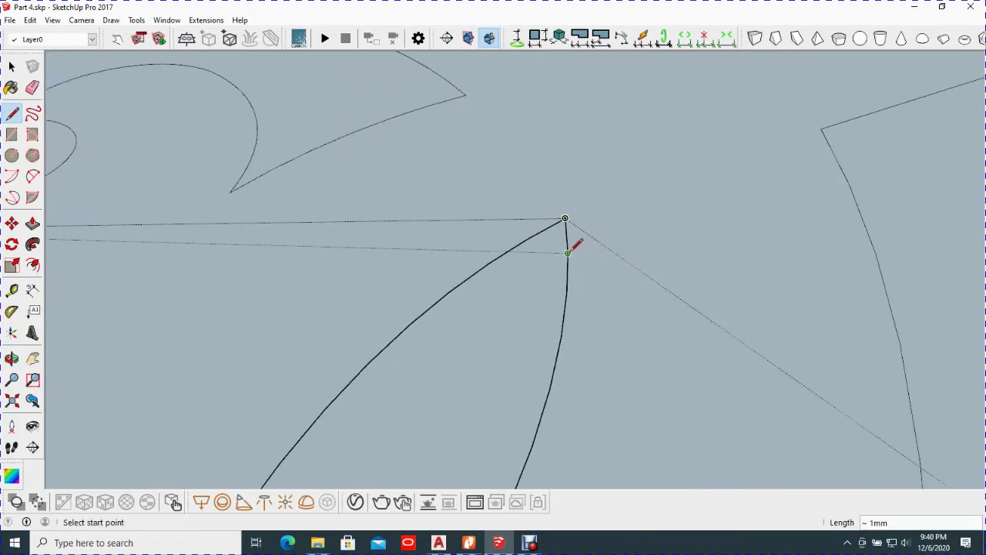
pyautogui.scroll(-3, 577, 250)
pyautogui.scroll(-3, 475, 324)
pyautogui.scroll(3, 472, 329)
pyautogui.scroll(2, 496, 253)
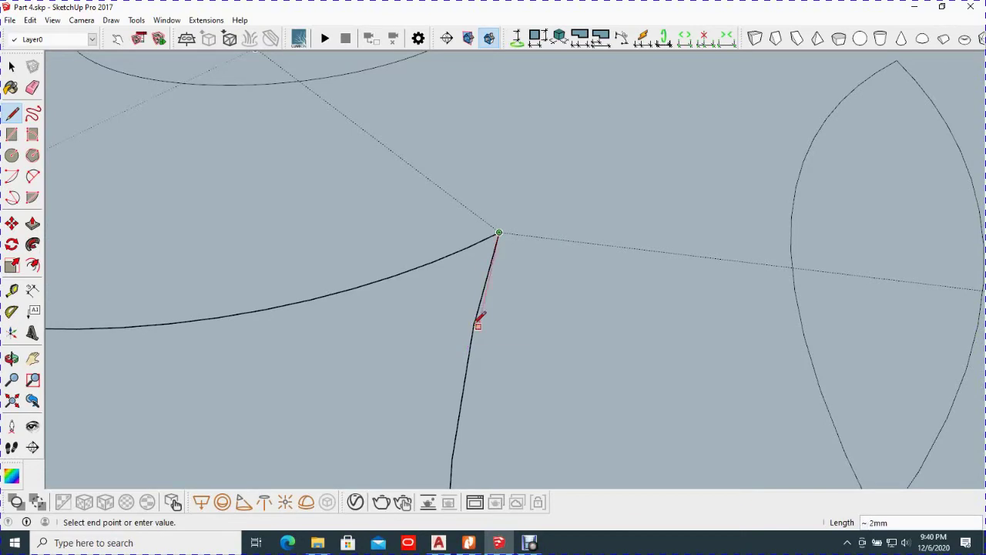
pyautogui.press('Escape')
pyautogui.scroll(-3, 482, 304)
pyautogui.scroll(-3, 485, 299)
pyautogui.scroll(-3, 539, 347)
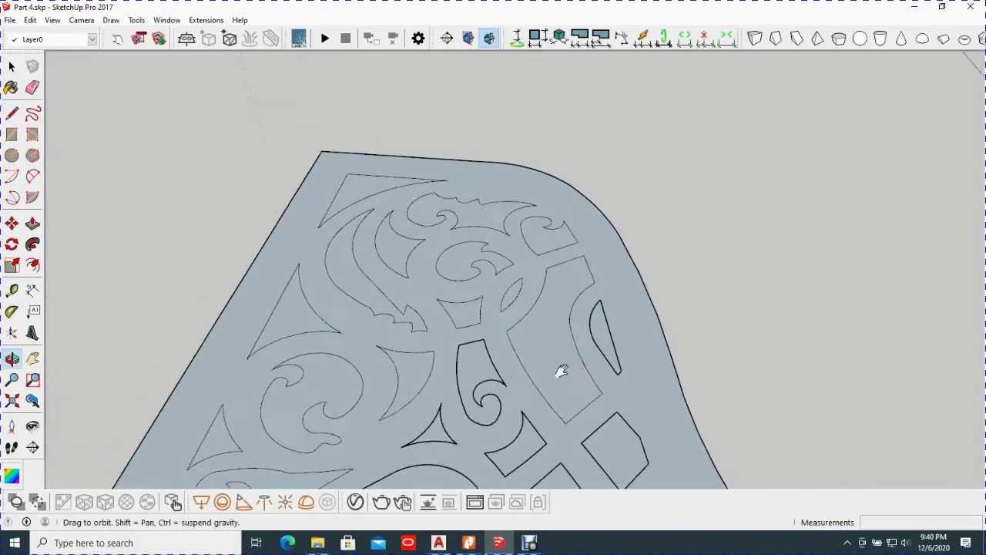
# Step: Finish a pending edge, then draw a closing line from a motif's upper vertex to its left corner
pyautogui.scroll(3, 511, 221)
pyautogui.scroll(2, 522, 202)
pyautogui.click(549, 340)
pyautogui.scroll(2, 335, 378)
pyautogui.scroll(2, 363, 255)
pyautogui.click(377, 233)
pyautogui.click(264, 253)
pyautogui.scroll(-4, 349, 228)
# Step: Abandon a line started at the triangle tip and tilt the view to inspect the triangle
pyautogui.press('l')
pyautogui.scroll(3, 468, 223)
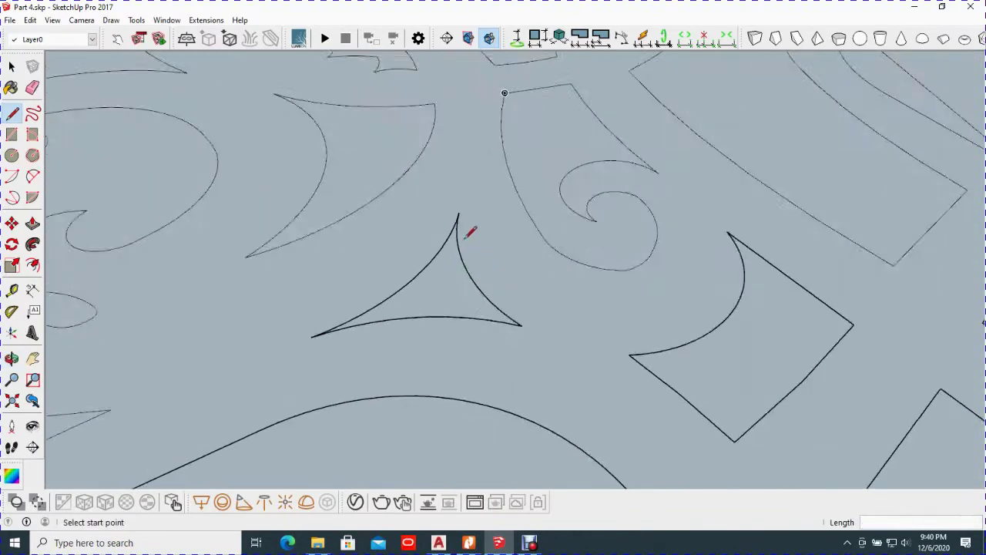
pyautogui.scroll(2, 455, 203)
pyautogui.click(449, 242)
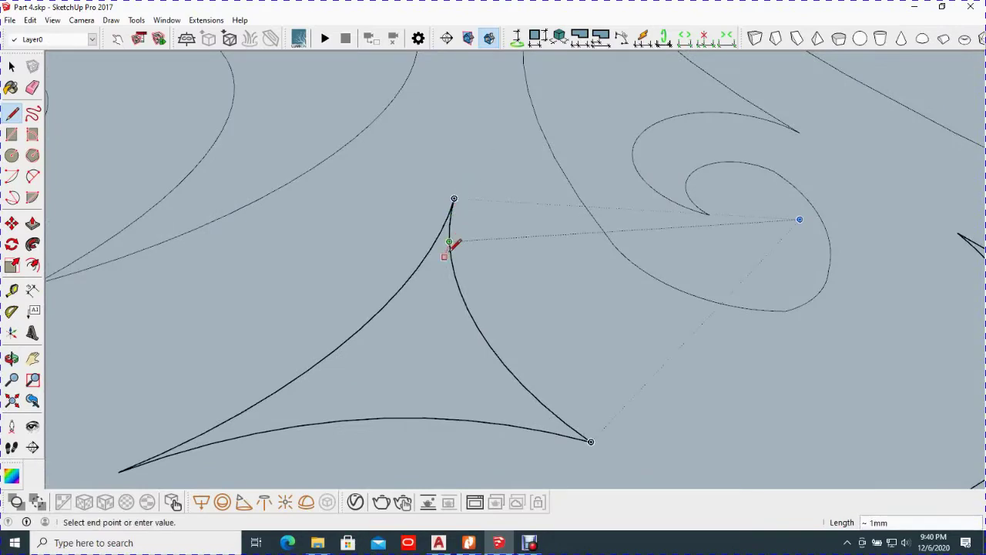
pyautogui.press('Escape')
pyautogui.scroll(-2, 459, 250)
pyautogui.scroll(-3, 460, 253)
pyautogui.moveTo(460, 253)
pyautogui.mouseDown(button='middle')
pyautogui.moveTo(436, 375)
pyautogui.moveTo(595, 269)
pyautogui.moveTo(617, 286)
pyautogui.mouseUp(button='middle')
pyautogui.scroll(3, 609, 282)
# Step: Close a motif with a line from its lower corner to its endpoint after dropping a leaf-tip attempt
pyautogui.click(637, 270)
pyautogui.press('Escape')
pyautogui.scroll(-2, 543, 317)
pyautogui.scroll(-2, 664, 242)
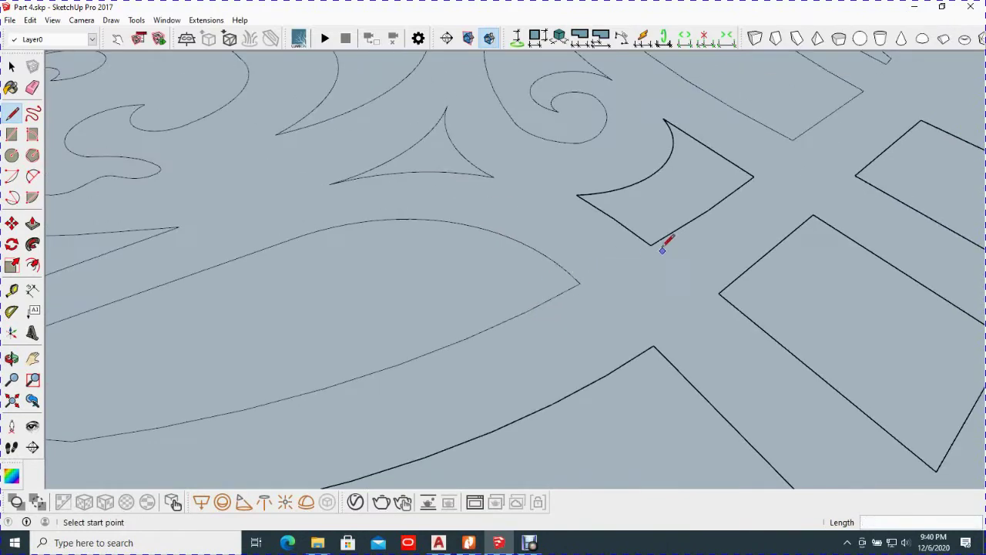
pyautogui.click(651, 245)
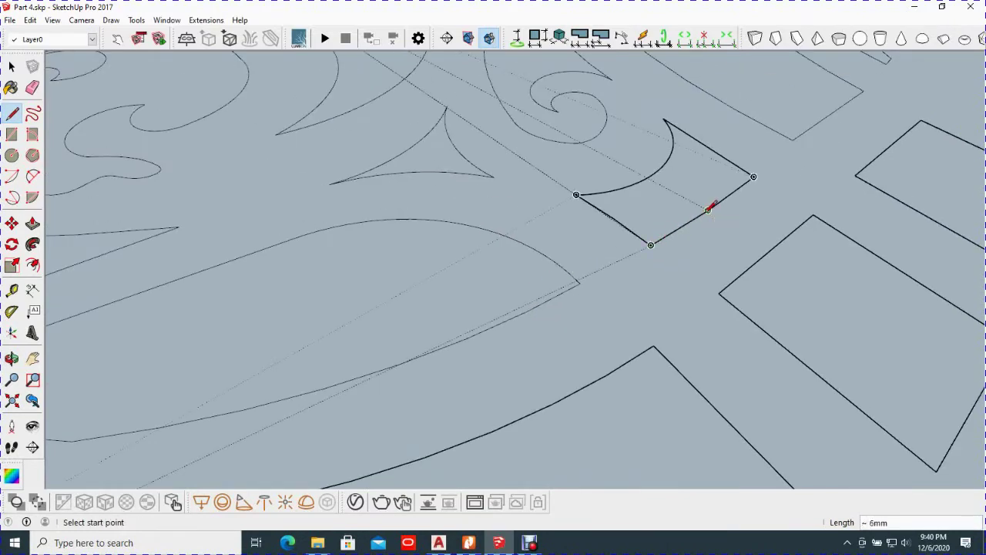
pyautogui.click(754, 177)
pyautogui.scroll(-3, 671, 216)
pyautogui.scroll(-2, 601, 325)
# Step: Retrace the leaf motif's edge from its tip so the leaf becomes a face
pyautogui.scroll(1, 526, 327)
pyautogui.scroll(2, 393, 258)
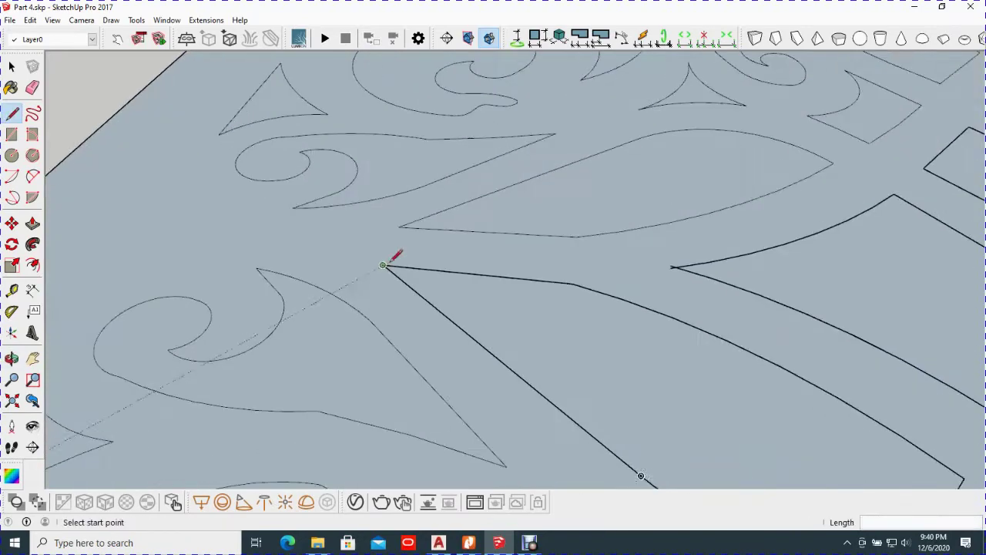
pyautogui.scroll(2, 377, 264)
pyautogui.click(373, 266)
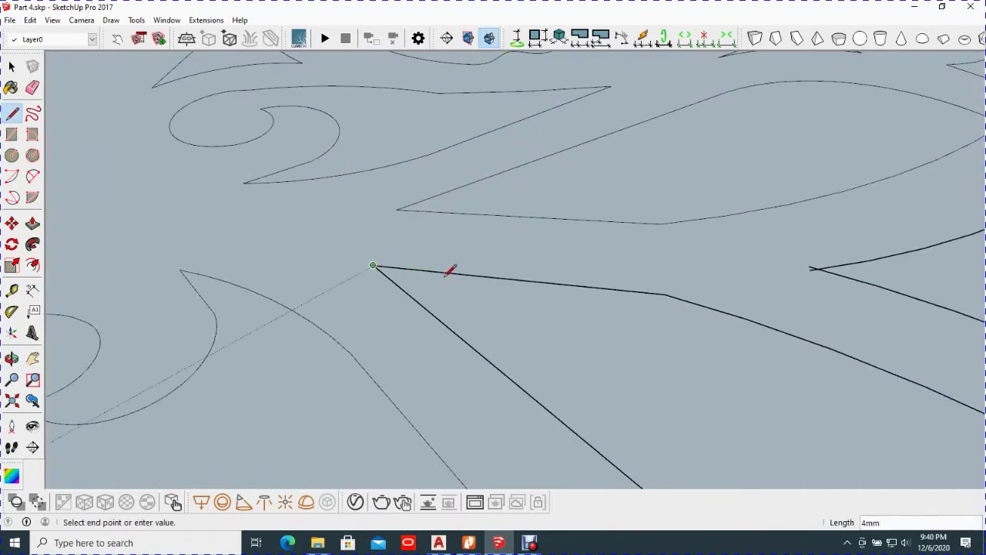
pyautogui.click(664, 293)
pyautogui.click(667, 289)
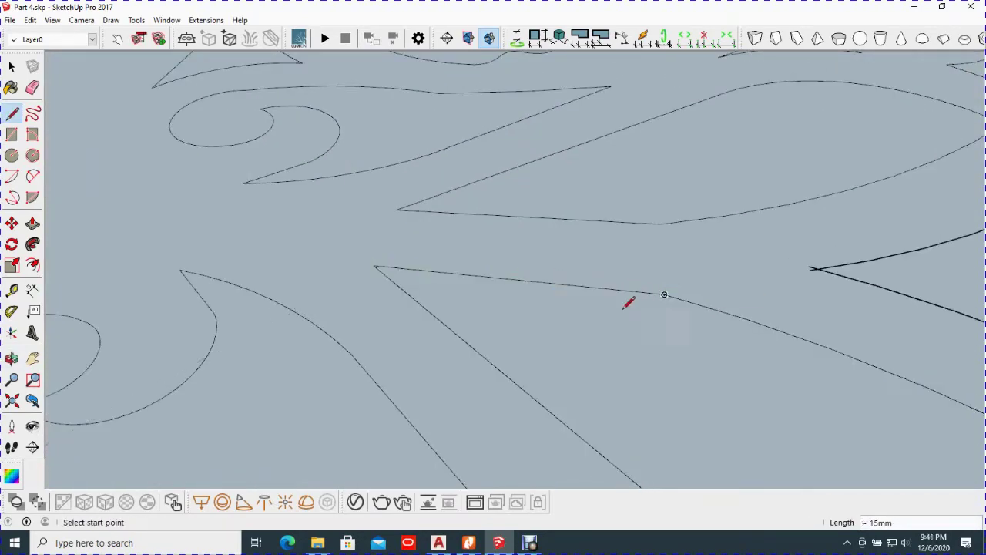
pyautogui.scroll(-3, 693, 327)
pyautogui.scroll(2, 498, 315)
pyautogui.scroll(3, 501, 309)
pyautogui.scroll(-1, 502, 309)
# Step: Add a short line from an edge junction, then select a stray small edge segment
pyautogui.click(461, 302)
pyautogui.scroll(-1, 462, 303)
pyautogui.click(522, 294)
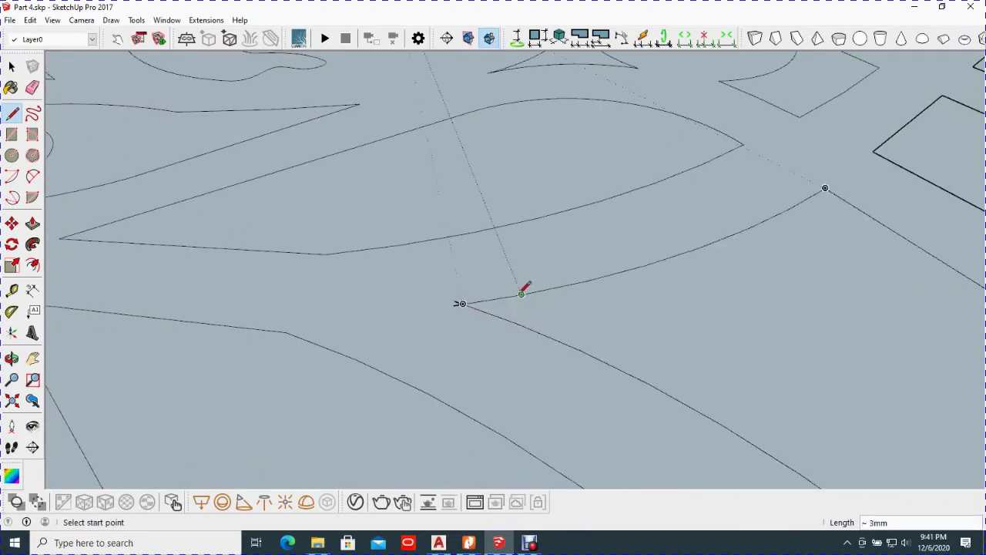
pyautogui.press('space')
pyautogui.moveTo(469, 323); pyautogui.dragTo(468, 328)
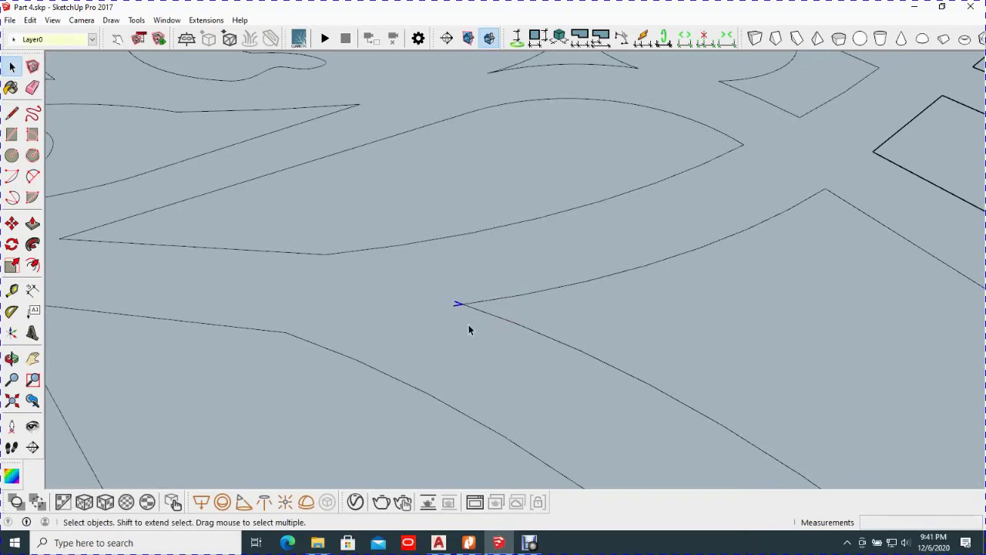
pyautogui.scroll(-5, 467, 323)
pyautogui.moveTo(456, 302)
pyautogui.mouseDown(button='middle')
pyautogui.moveTo(670, 301)
pyautogui.moveTo(630, 289)
pyautogui.moveTo(517, 411)
pyautogui.mouseUp(button='middle')
pyautogui.scroll(3, 528, 362)
pyautogui.scroll(1, 525, 358)
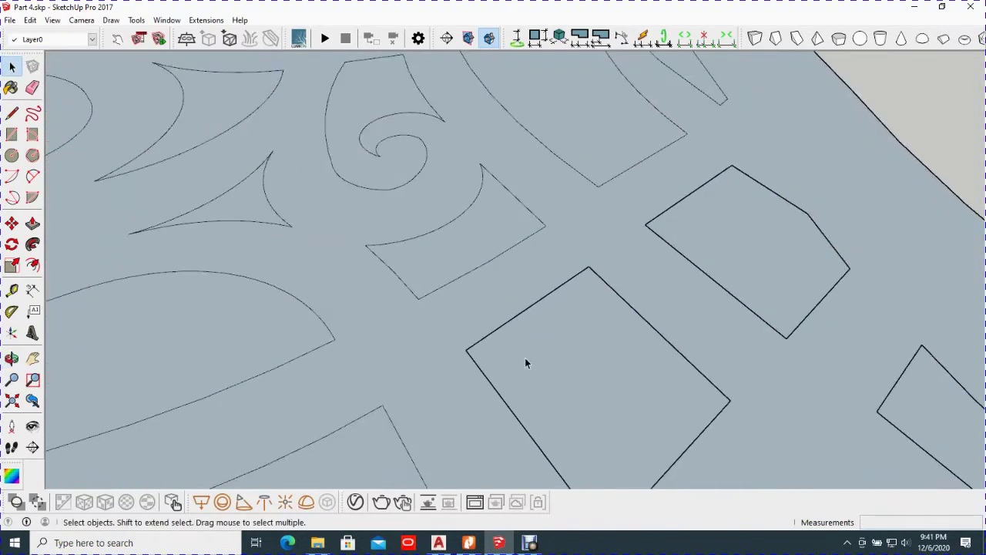
# Step: Seal another motif with a line from its upper-left corner to the closing endpoint
pyautogui.press('l')
pyautogui.click(465, 349)
pyautogui.press('Escape')
pyautogui.click(645, 225)
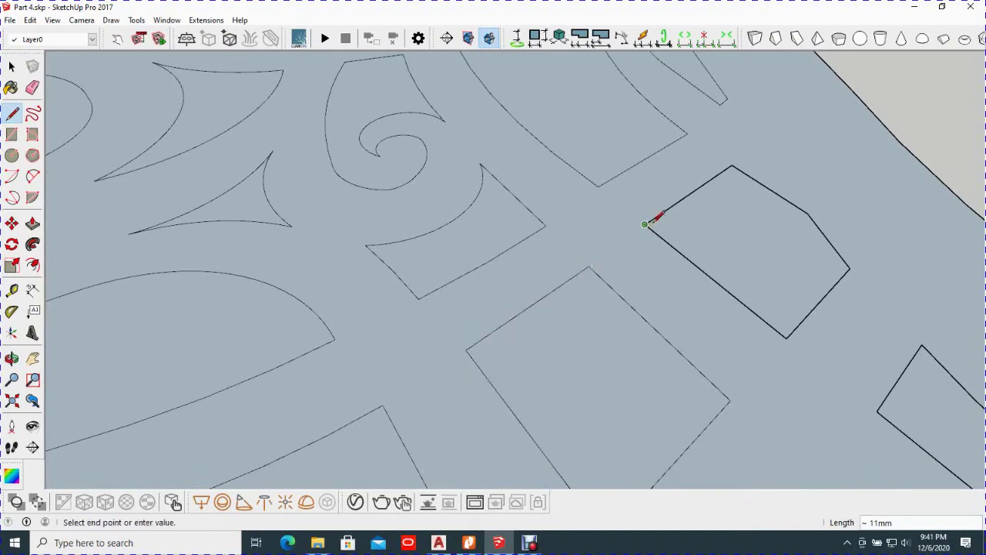
pyautogui.click(732, 164)
pyautogui.scroll(-3, 590, 359)
pyautogui.scroll(3, 507, 205)
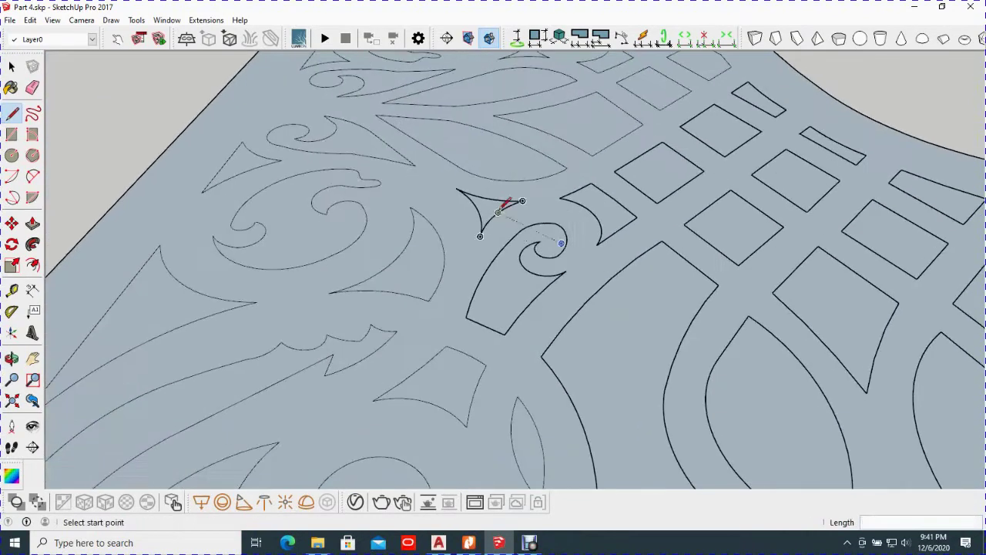
pyautogui.scroll(2, 489, 235)
# Step: Close the triangle motif at its bottom tip and the curve motif at its endpoint
pyautogui.click(467, 274)
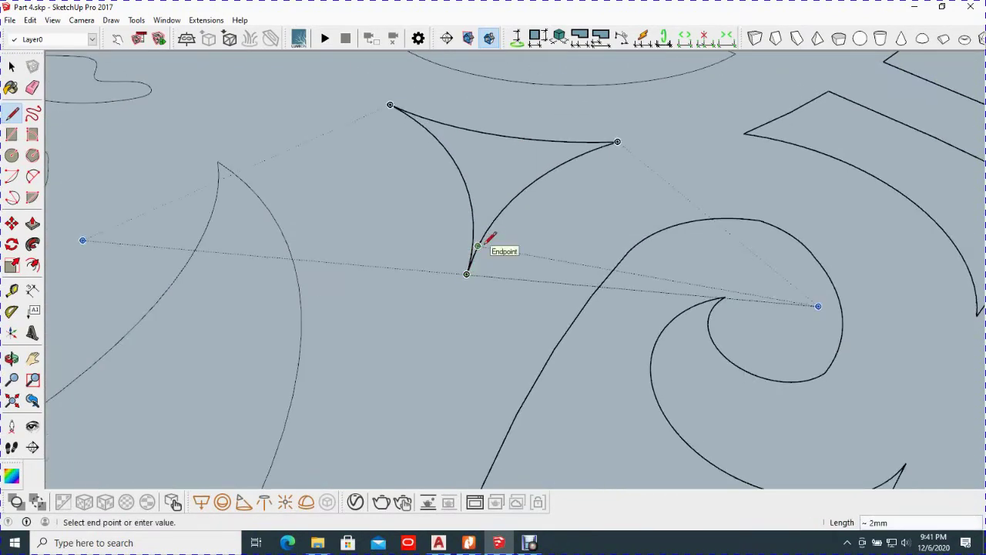
pyautogui.click(478, 245)
pyautogui.scroll(-2, 513, 223)
pyautogui.scroll(2, 505, 244)
pyautogui.scroll(2, 495, 234)
pyautogui.click(474, 230)
pyautogui.click(491, 200)
pyautogui.scroll(-3, 494, 198)
# Step: Close the spiral motif and draw a corner line that turns the neighbouring motif into a face
pyautogui.moveTo(616, 342); pyautogui.dragTo(555, 319, button='middle')
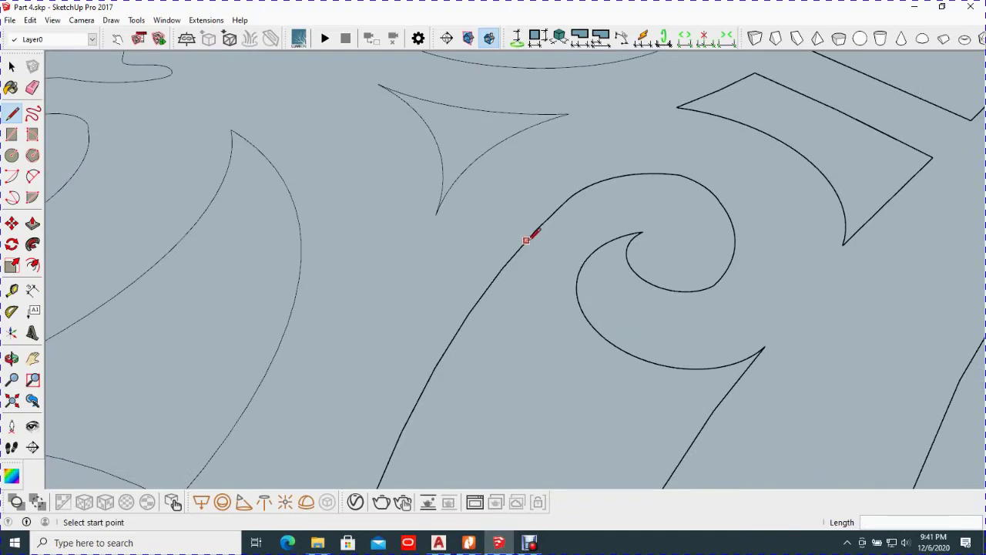
pyautogui.click(535, 230)
pyautogui.click(568, 198)
pyautogui.scroll(-3, 570, 201)
pyautogui.moveTo(609, 240)
pyautogui.mouseDown(button='middle')
pyautogui.moveTo(614, 150)
pyautogui.moveTo(546, 242)
pyautogui.mouseUp(button='middle')
pyautogui.scroll(3, 546, 242)
pyautogui.click(566, 192)
pyautogui.click(724, 317)
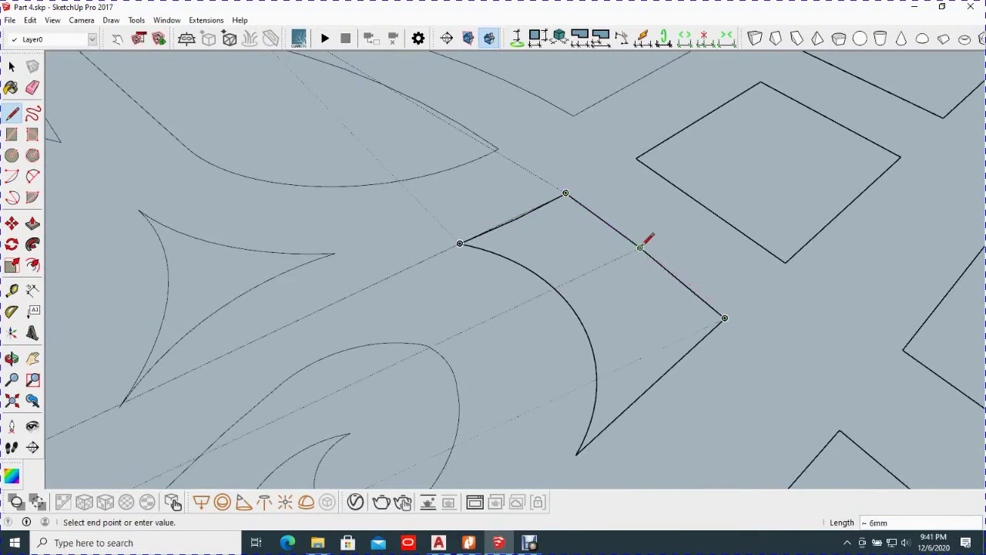
# Step: Retrace the diamond's edges from its left corner to the top and bottom corners
pyautogui.click(636, 159)
pyautogui.click(785, 261)
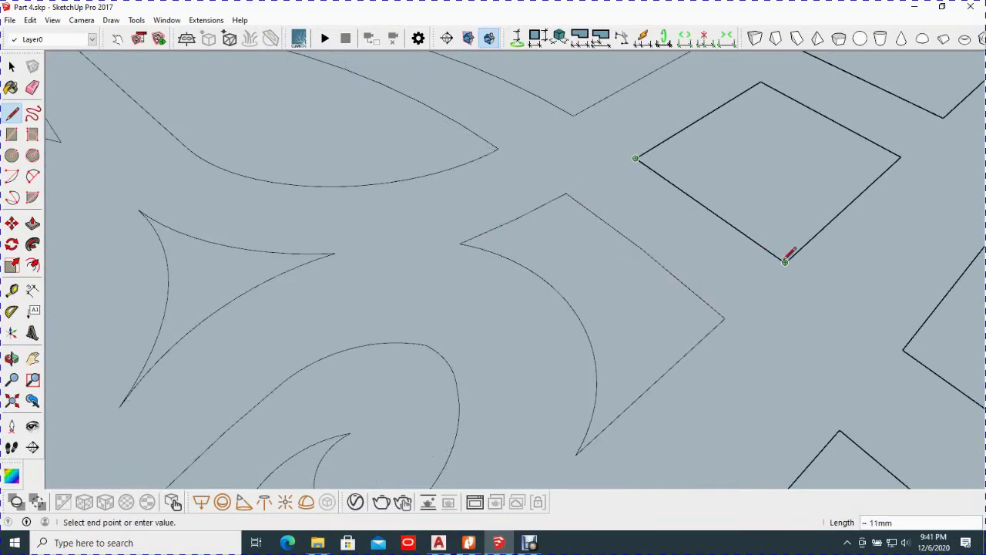
pyautogui.scroll(-3, 627, 324)
pyautogui.scroll(3, 654, 182)
pyautogui.click(637, 182)
pyautogui.click(722, 124)
pyautogui.press('Escape')
pyautogui.click(638, 183)
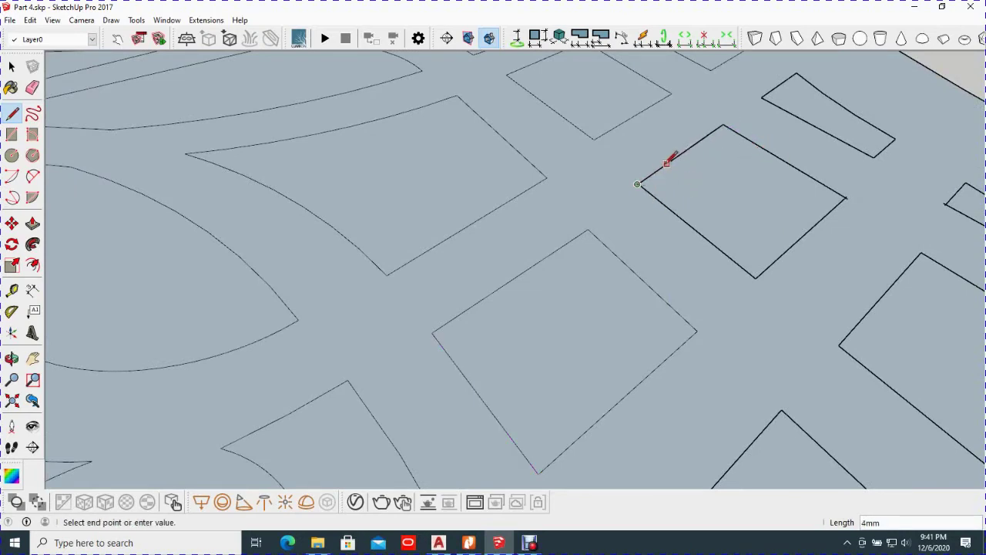
pyautogui.click(723, 124)
pyautogui.click(755, 276)
# Step: Orbit around the traced diamond and select its lower edge to verify the closure
pyautogui.moveTo(762, 257); pyautogui.dragTo(681, 264, button='middle')
pyautogui.scroll(3, 733, 221)
pyautogui.scroll(2, 722, 243)
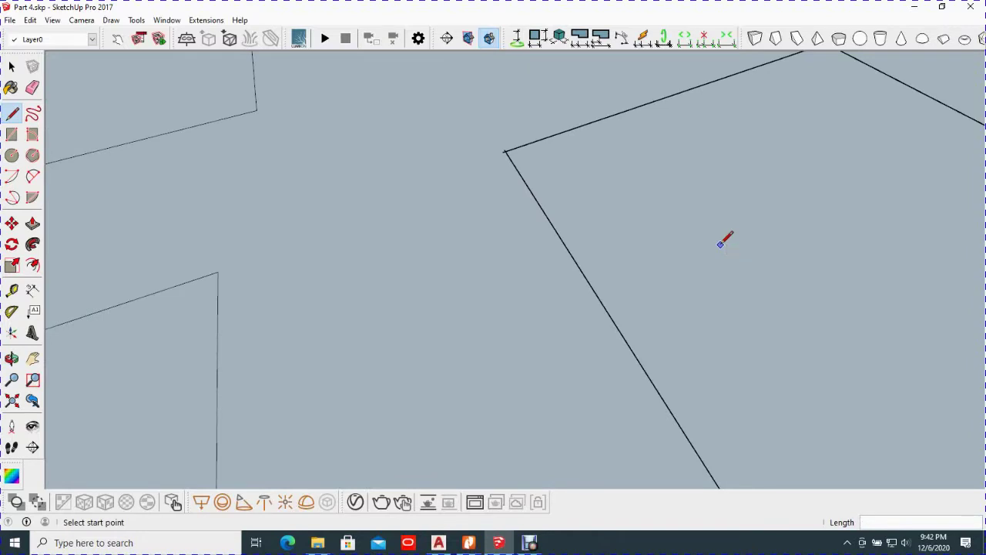
pyautogui.moveTo(699, 240); pyautogui.dragTo(528, 260, button='middle')
pyautogui.scroll(3, 524, 254)
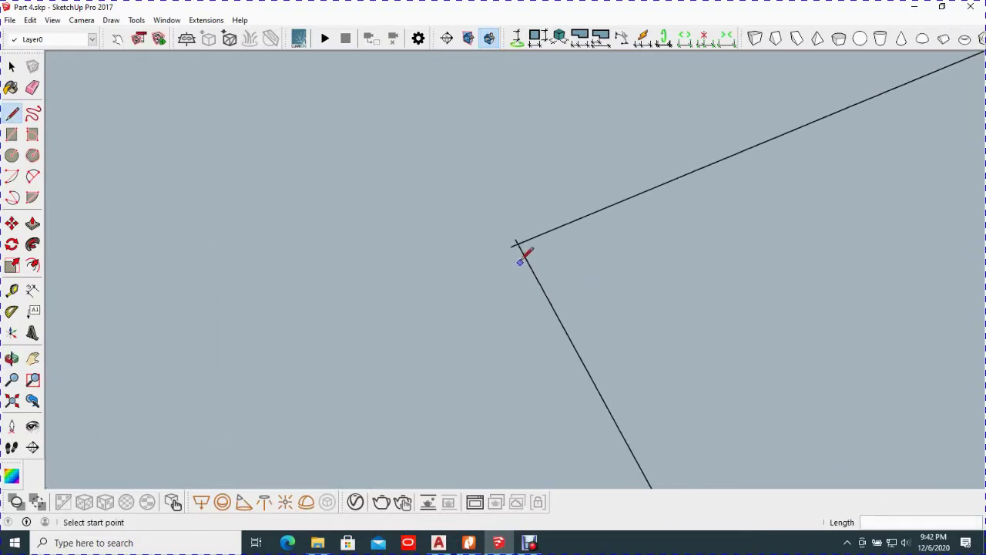
pyautogui.press('space')
pyautogui.click(518, 238)
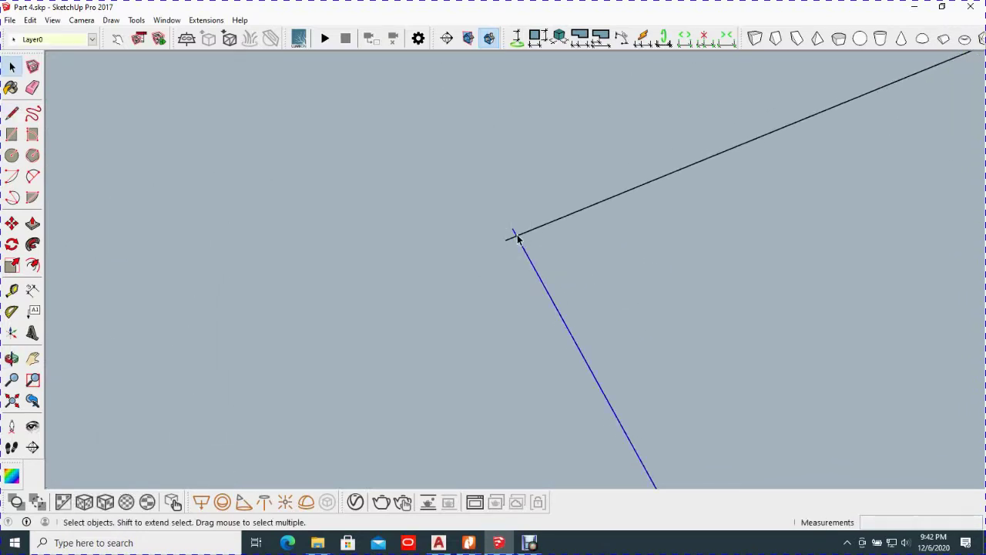
# Step: From a low oblique view, redraw the first lattice rectangle's edges corner to corner to close it
pyautogui.moveTo(546, 291)
pyautogui.mouseDown(button='middle')
pyautogui.moveTo(781, 144)
pyautogui.moveTo(847, 115)
pyautogui.mouseUp(button='middle')
pyautogui.scroll(3, 604, 273)
pyautogui.scroll(-2, 605, 269)
pyautogui.scroll(-3, 709, 324)
pyautogui.moveTo(709, 323)
pyautogui.mouseDown(button='middle')
pyautogui.moveTo(626, 288)
pyautogui.moveTo(760, 272)
pyautogui.moveTo(553, 280)
pyautogui.mouseUp(button='middle')
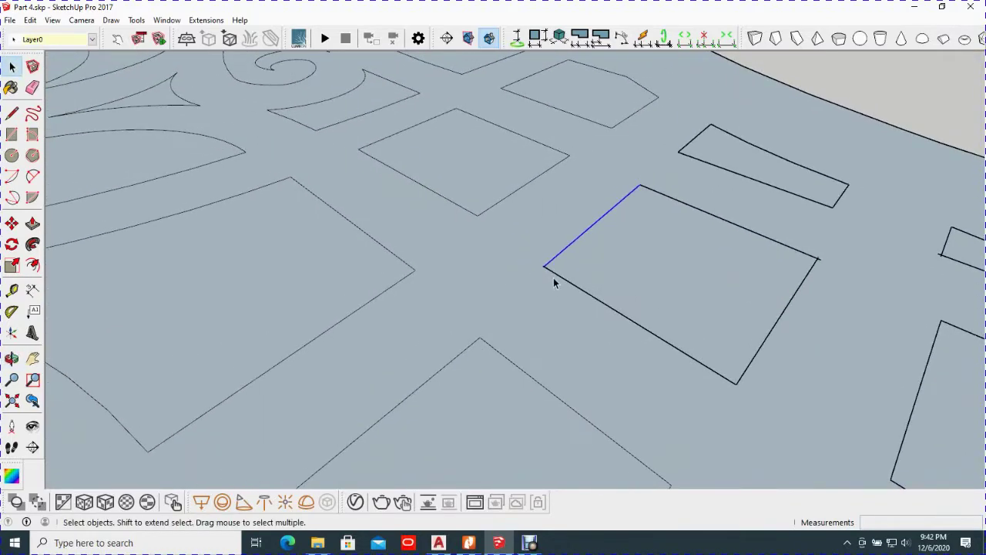
pyautogui.scroll(5, 543, 266)
pyautogui.scroll(2, 542, 265)
pyautogui.press('l')
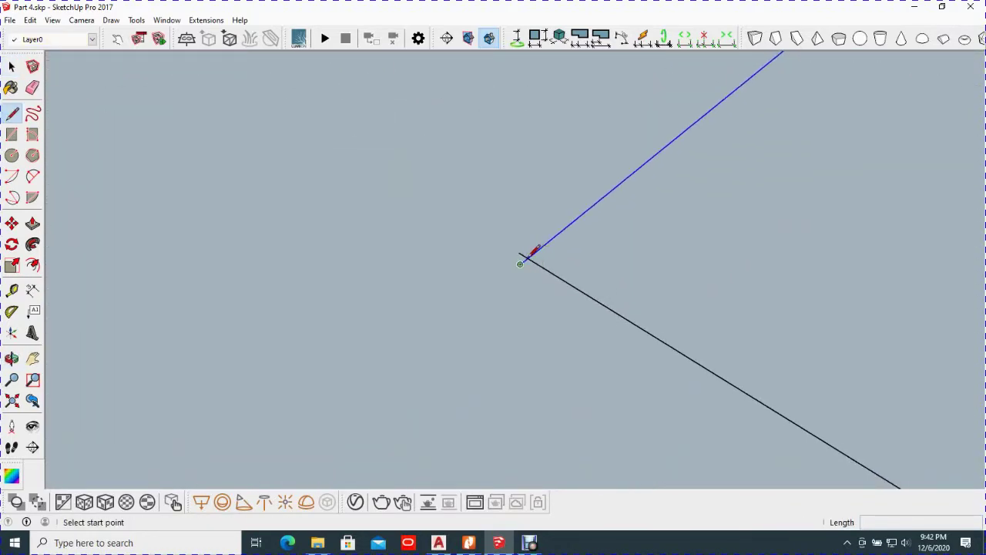
pyautogui.click(526, 259)
pyautogui.scroll(-3, 529, 255)
pyautogui.click(715, 105)
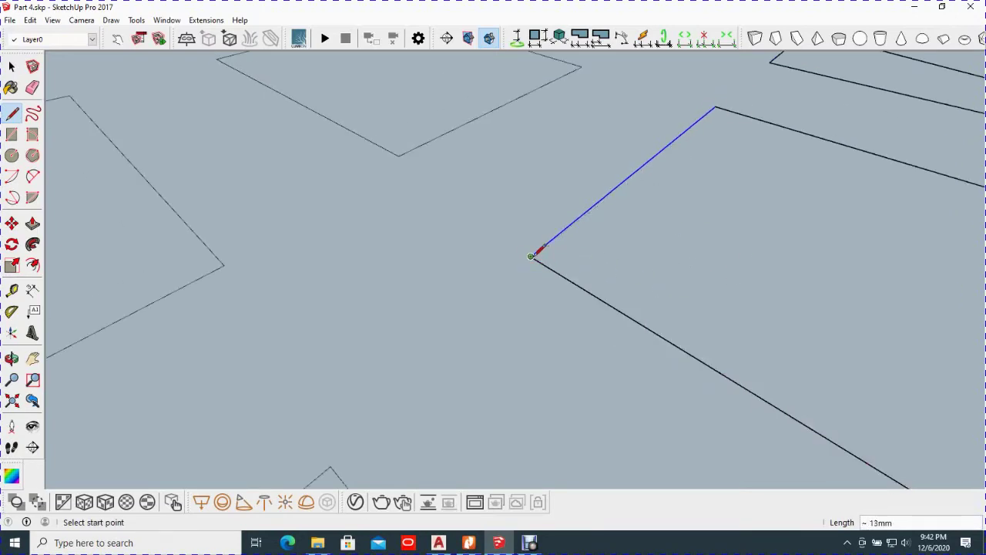
pyautogui.scroll(3, 531, 256)
pyautogui.scroll(-2, 522, 248)
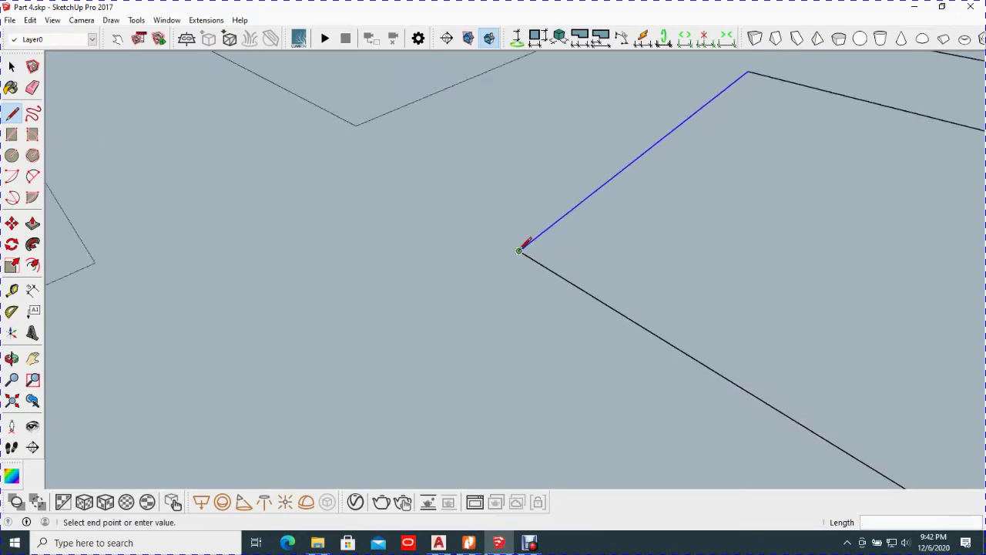
pyautogui.scroll(-2, 524, 246)
pyautogui.click(716, 366)
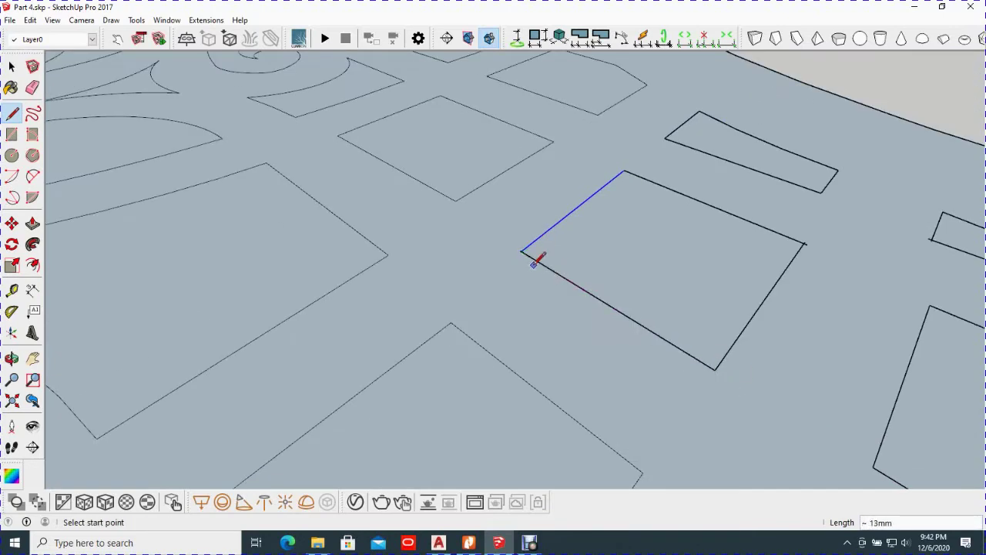
pyautogui.press('space')
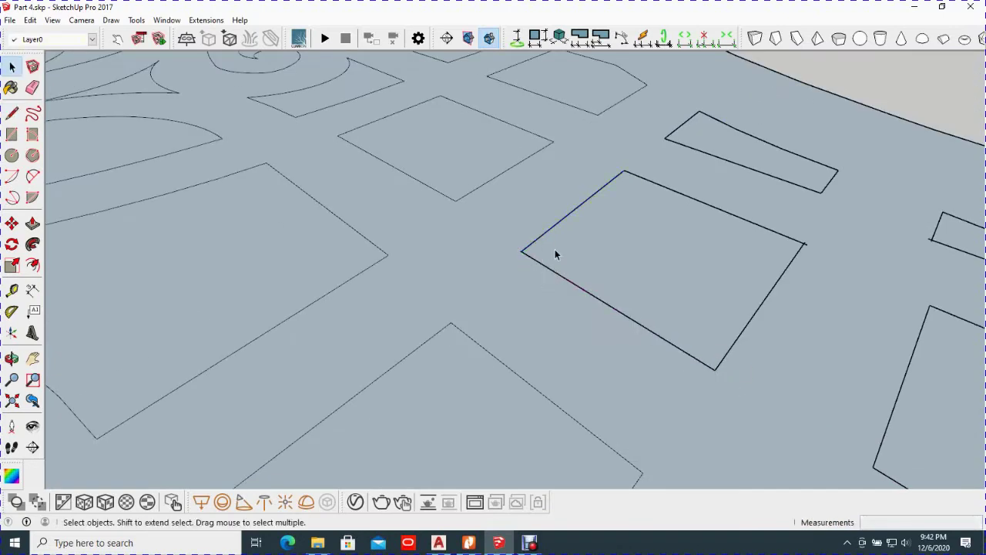
# Step: Retrace the next rectangle's edge up to its top corner so it becomes a face
pyautogui.scroll(3, 804, 248)
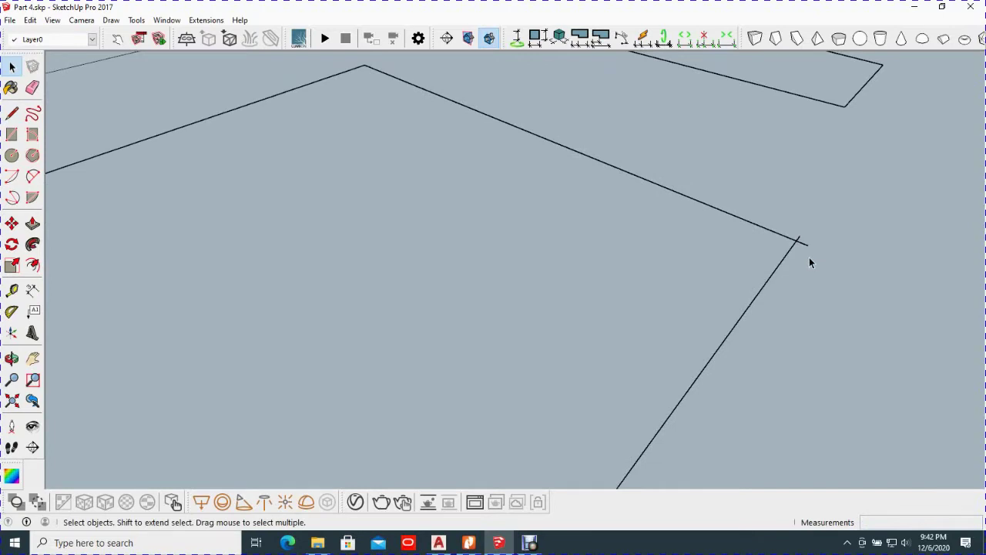
pyautogui.press('l')
pyautogui.click(799, 237)
pyautogui.scroll(-2, 799, 238)
pyautogui.click(487, 117)
pyautogui.press('space')
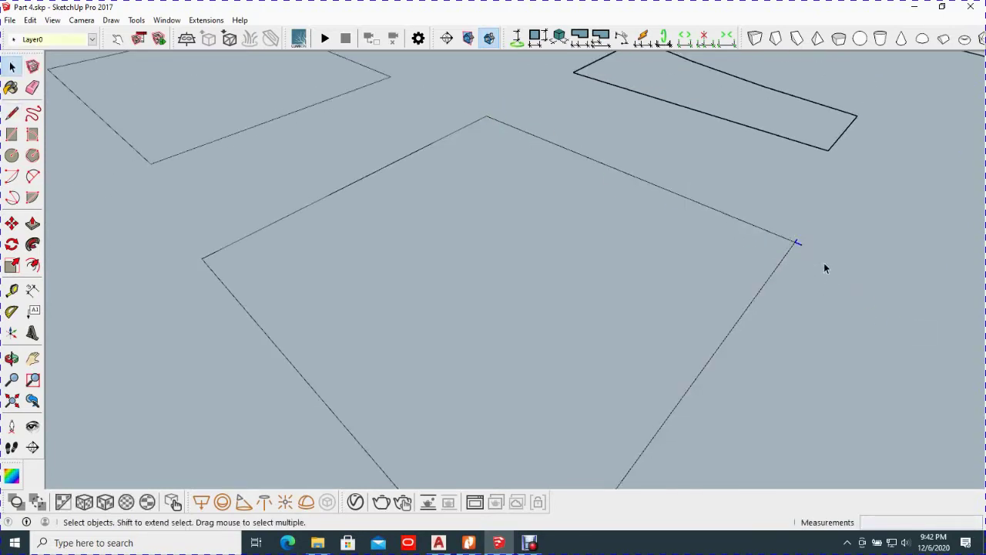
pyautogui.scroll(-2, 740, 268)
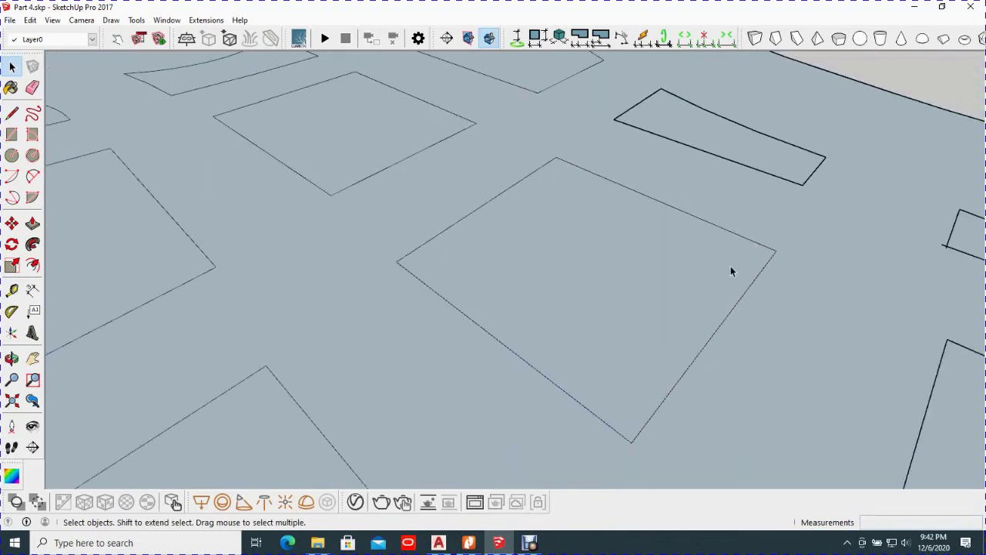
# Step: Redraw the narrow slot rectangle's right edge to close its face
pyautogui.moveTo(730, 269); pyautogui.dragTo(609, 367, button='middle')
pyautogui.scroll(3, 702, 280)
pyautogui.press('l')
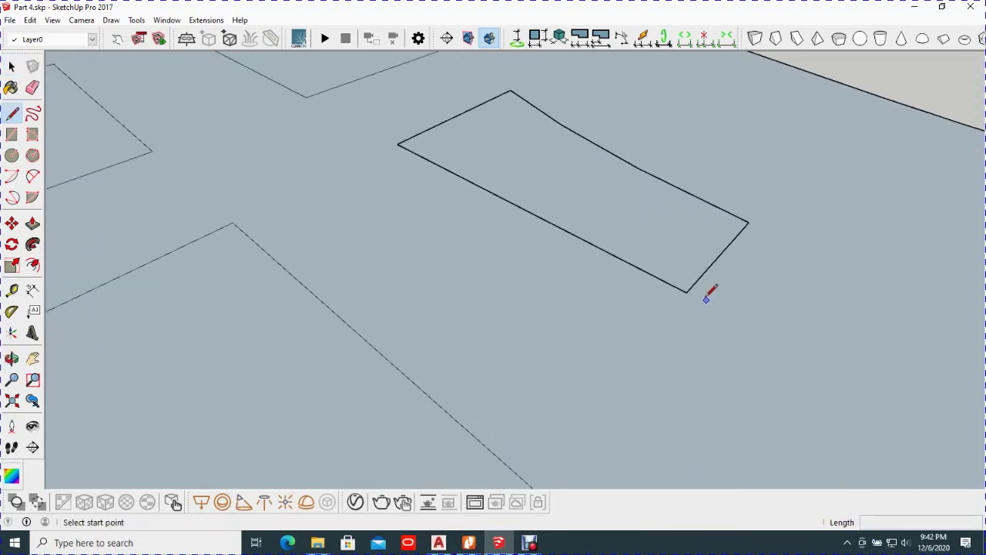
pyautogui.click(687, 292)
pyautogui.click(748, 224)
pyautogui.scroll(-2, 691, 253)
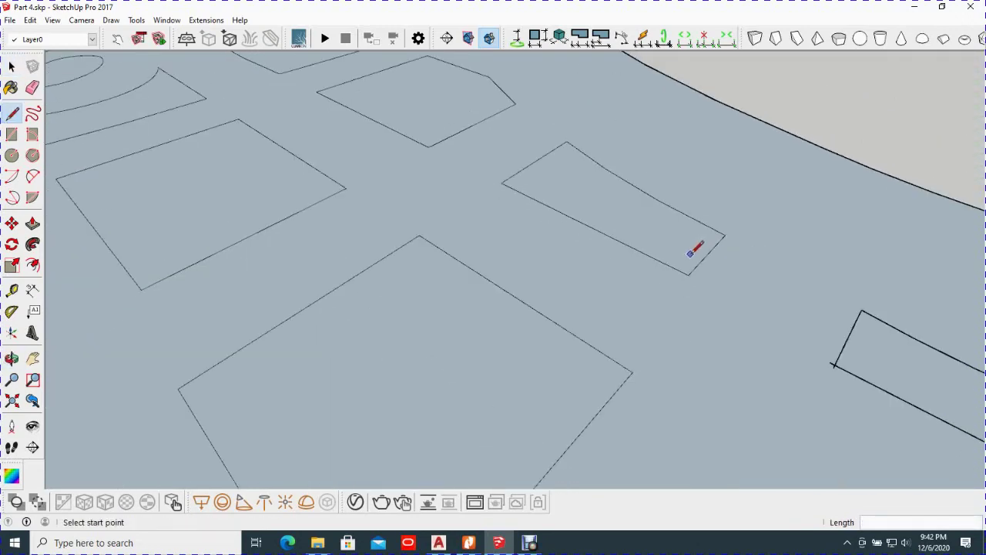
pyautogui.scroll(-3, 691, 252)
# Step: Redraw the narrow rectangle's edge from lower to upper corner
pyautogui.moveTo(742, 311); pyautogui.dragTo(748, 321, button='middle')
pyautogui.scroll(3, 645, 286)
pyautogui.scroll(2, 648, 325)
pyautogui.click(639, 342)
pyautogui.click(697, 270)
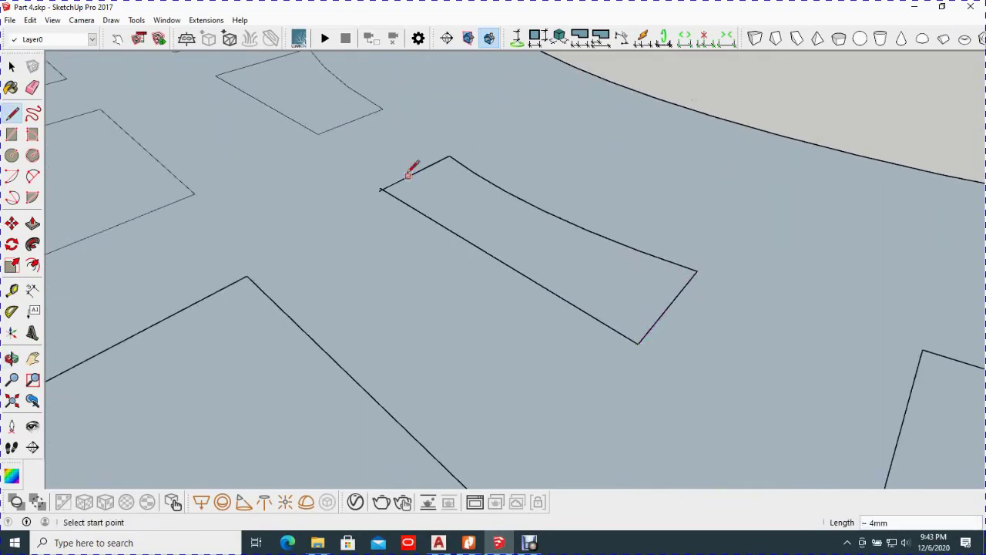
pyautogui.scroll(2, 379, 187)
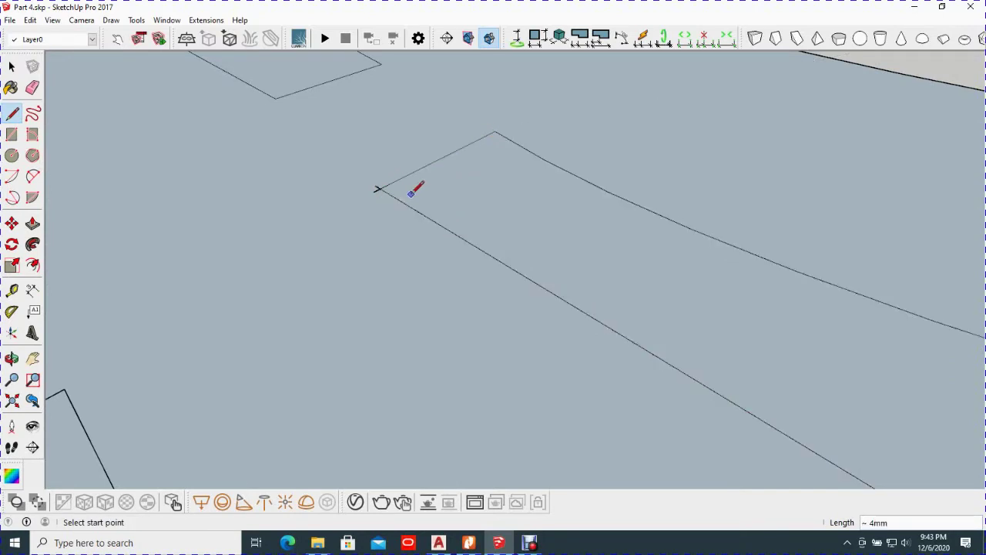
pyautogui.press('space')
pyautogui.scroll(-3, 456, 202)
# Step: Redraw an edge on each of the next two lattice squares so both form faces
pyautogui.moveTo(358, 319)
pyautogui.mouseDown(button='middle')
pyautogui.moveTo(498, 304)
pyautogui.moveTo(557, 277)
pyautogui.mouseUp(button='middle')
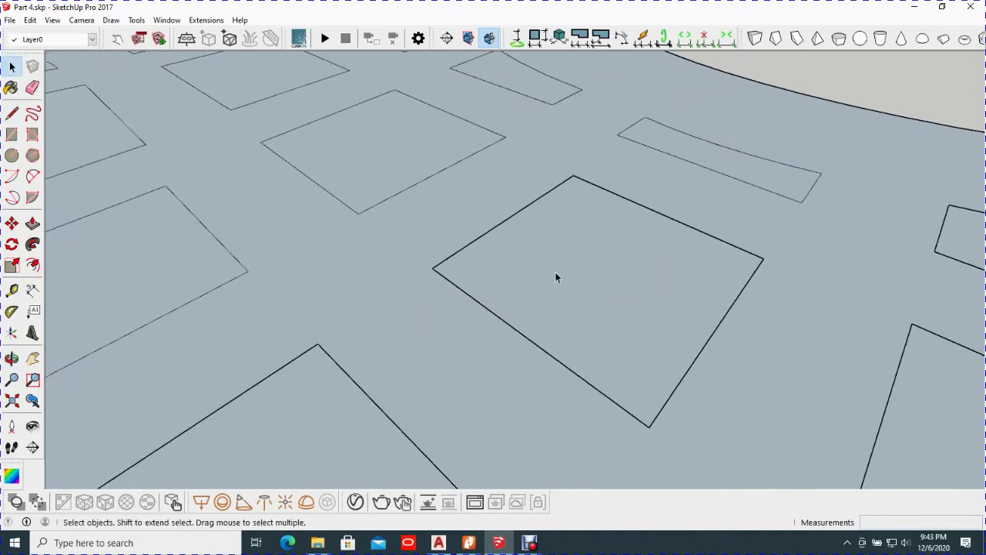
pyautogui.press('l')
pyautogui.click(432, 267)
pyautogui.click(573, 176)
pyautogui.scroll(-3, 593, 266)
pyautogui.click(445, 309)
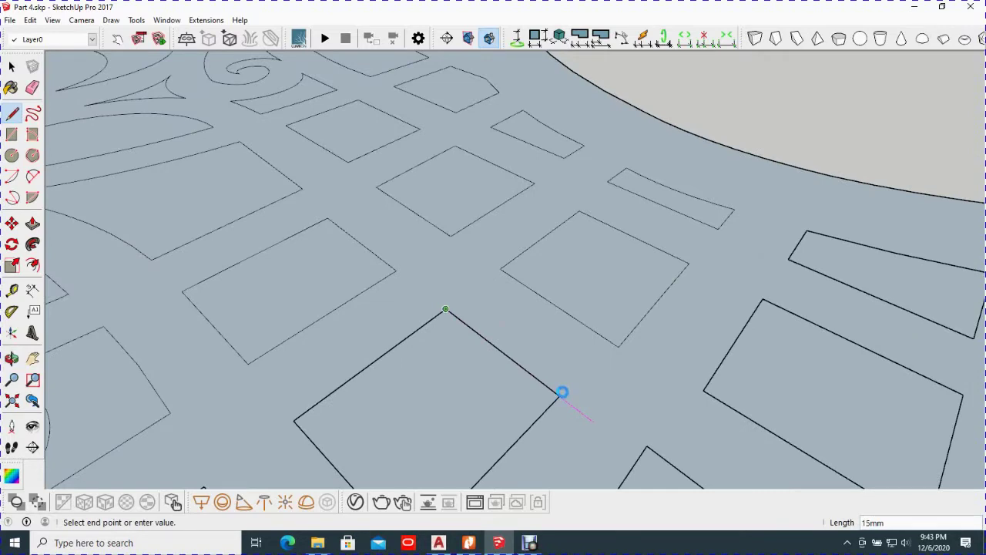
pyautogui.click(562, 392)
pyautogui.scroll(3, 493, 357)
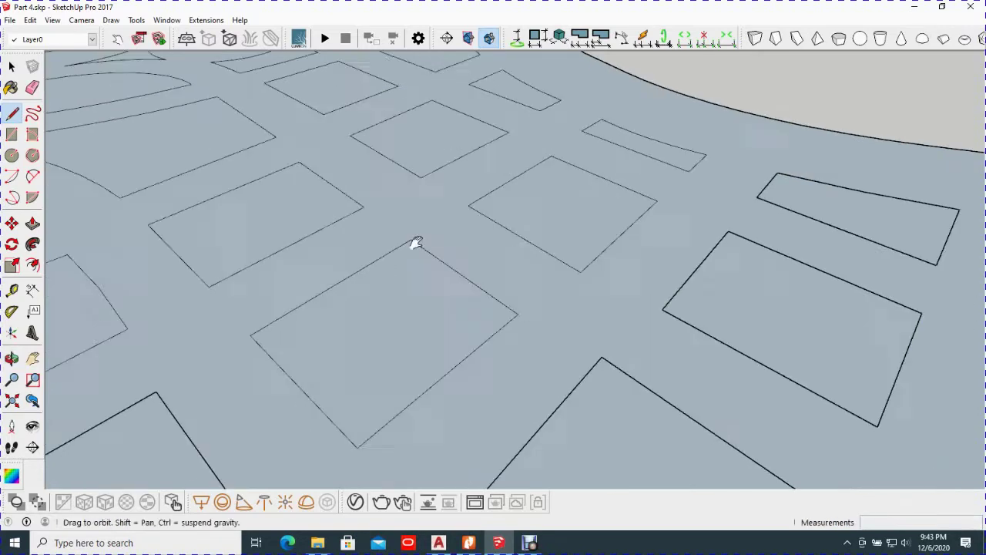
pyautogui.scroll(-3, 439, 196)
# Step: Close the remaining squares, quad outline and the curved diamond motif into faces with new edge lines
pyautogui.click(469, 179)
pyautogui.click(568, 229)
pyautogui.scroll(3, 567, 235)
pyautogui.click(506, 162)
pyautogui.click(604, 207)
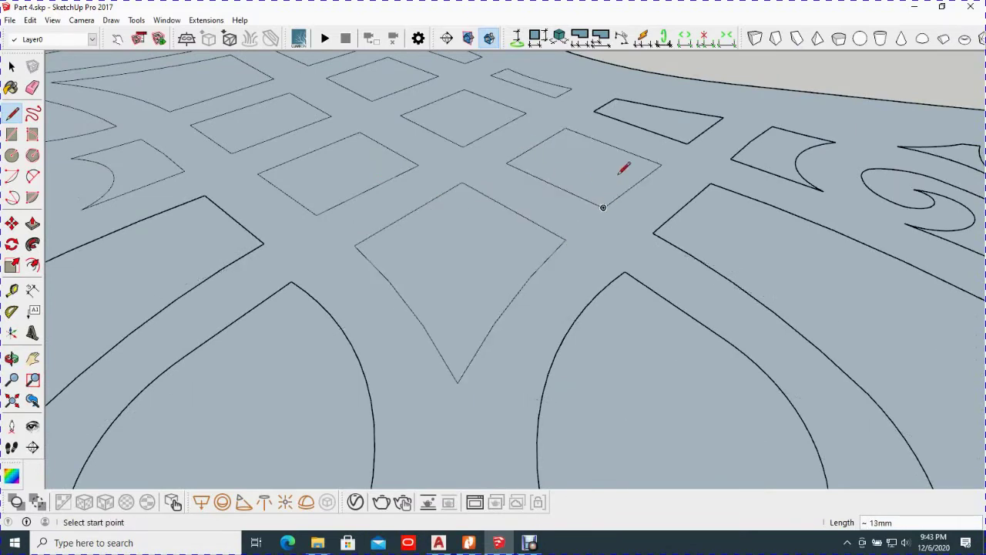
pyautogui.click(686, 142)
pyautogui.click(729, 159)
pyautogui.click(823, 191)
pyautogui.scroll(-5, 608, 250)
pyautogui.scroll(3, 502, 330)
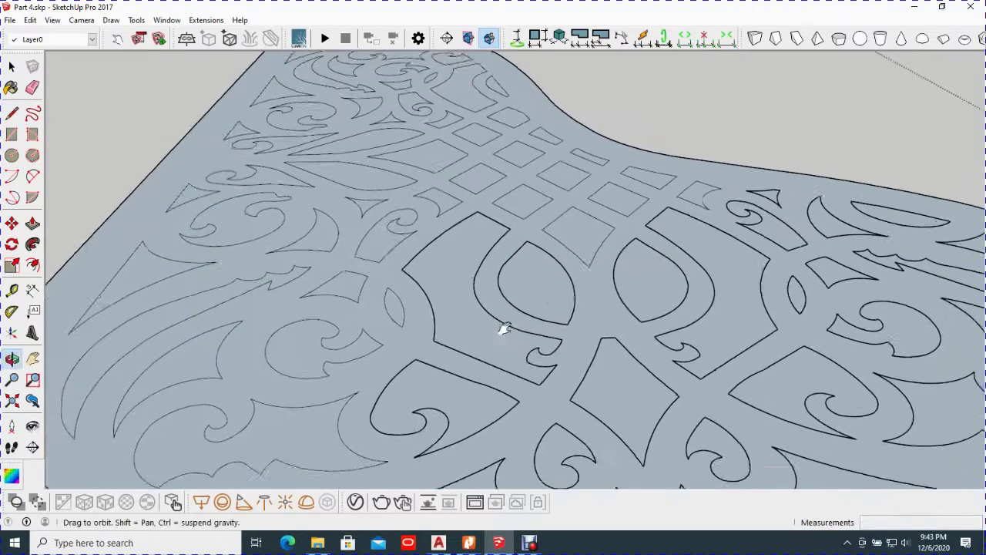
# Step: Close the first curved motif's open outline with a short edge between its endpoints
pyautogui.scroll(3, 504, 226)
pyautogui.scroll(2, 452, 193)
pyautogui.click(427, 195)
pyautogui.click(539, 255)
pyautogui.scroll(-3, 532, 239)
pyautogui.click(518, 315)
pyautogui.scroll(3, 554, 274)
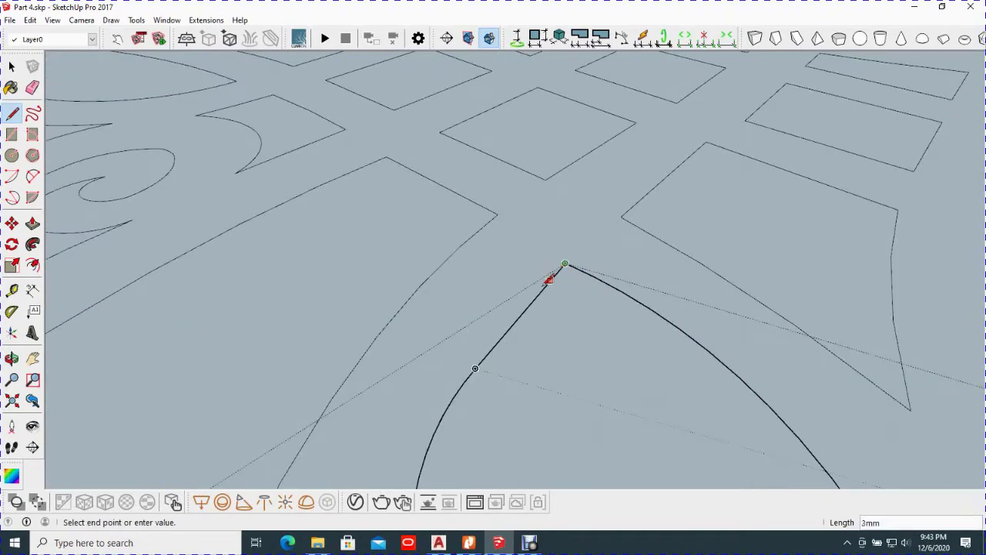
pyautogui.press('Escape')
pyautogui.scroll(-5, 497, 324)
# Step: Bring the whole carved panel into view and test a line start on the spiral motif
pyautogui.moveTo(511, 293); pyautogui.dragTo(501, 249, button='middle')
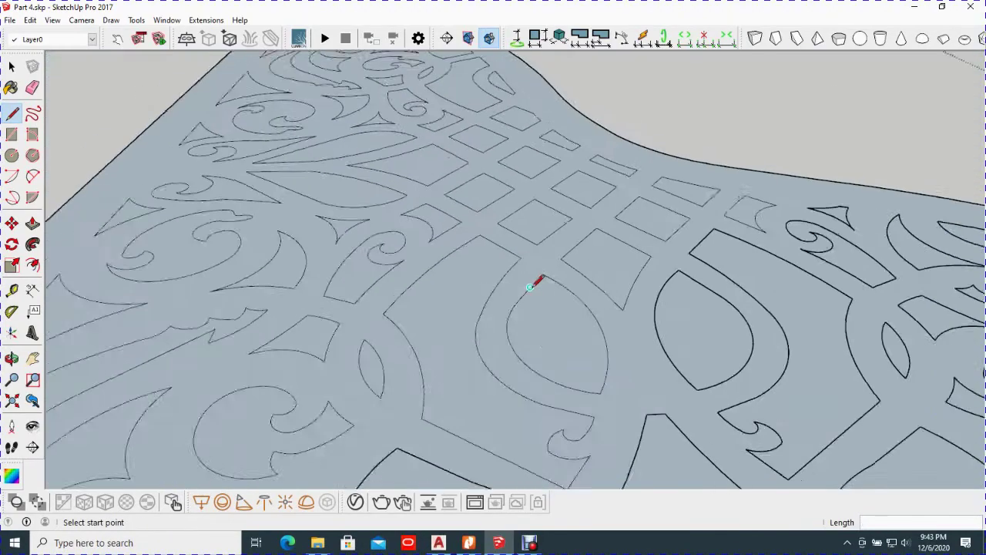
pyautogui.scroll(2, 497, 248)
pyautogui.scroll(2, 501, 286)
pyautogui.scroll(1, 539, 276)
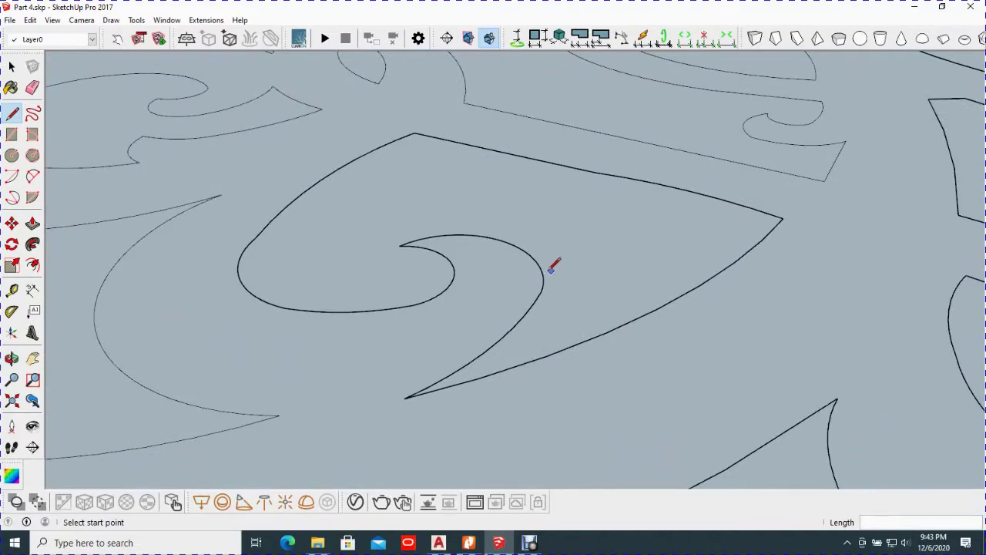
pyautogui.click(657, 308)
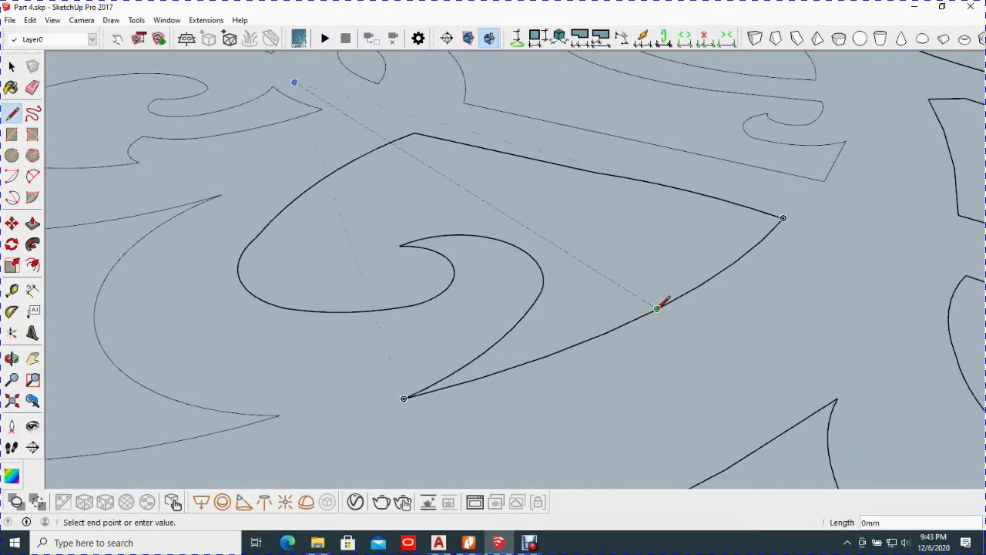
pyautogui.press('Escape')
# Step: Inspect the spiral motif from near top-down angles, abandoning trial line starts on its outline
pyautogui.moveTo(634, 260)
pyautogui.mouseDown(button='middle')
pyautogui.moveTo(598, 390)
pyautogui.moveTo(660, 277)
pyautogui.moveTo(530, 291)
pyautogui.mouseUp(button='middle')
pyautogui.click(501, 292)
pyautogui.press('Escape')
pyautogui.moveTo(775, 293)
pyautogui.mouseDown(button='middle')
pyautogui.moveTo(346, 346)
pyautogui.moveTo(528, 218)
pyautogui.mouseUp(button='middle')
pyautogui.click(539, 219)
pyautogui.press('Escape')
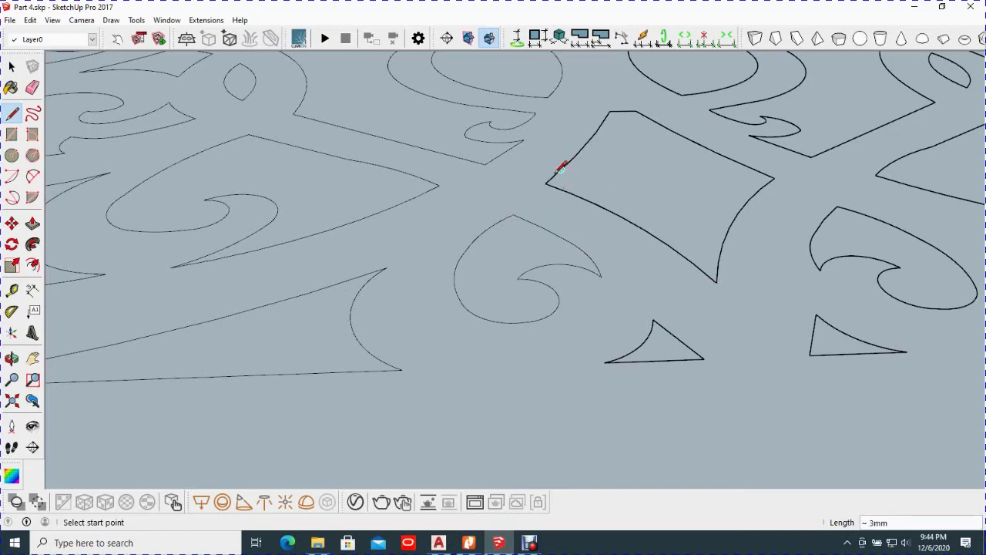
pyautogui.click(552, 182)
pyautogui.press('Escape')
# Step: Probe the triangle motif's apex and left corner for endpoints without drawing any edge
pyautogui.moveTo(578, 151)
pyautogui.mouseDown(button='middle')
pyautogui.moveTo(593, 178)
pyautogui.moveTo(550, 254)
pyautogui.mouseUp(button='middle')
pyautogui.click(537, 264)
pyautogui.press('Escape')
pyautogui.moveTo(709, 278); pyautogui.dragTo(571, 284, button='middle')
pyautogui.click(571, 290)
pyautogui.press('Escape')
pyautogui.scroll(3, 609, 247)
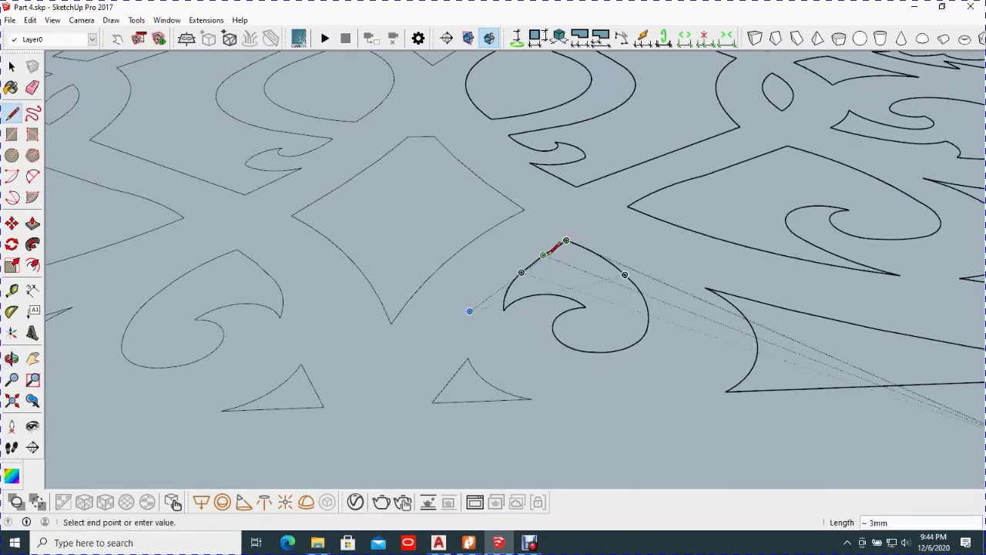
pyautogui.moveTo(550, 249); pyautogui.dragTo(557, 308, button='middle')
pyautogui.click(554, 307)
pyautogui.press('Escape')
# Step: Commit the traced Bezier curve along the leaf motif's outline
pyautogui.moveTo(522, 269); pyautogui.dragTo(528, 304, button='middle')
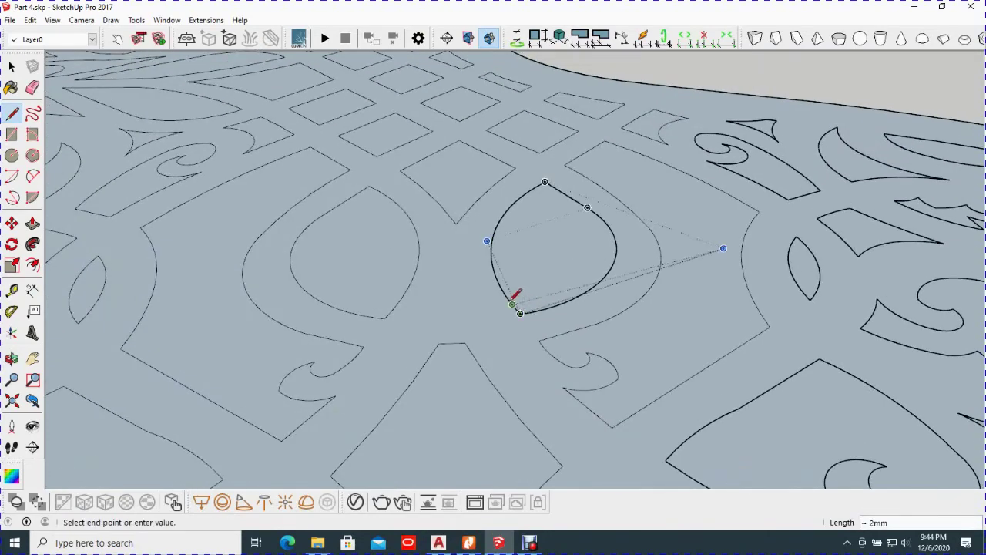
pyautogui.doubleClick(507, 295)
pyautogui.click(514, 302)
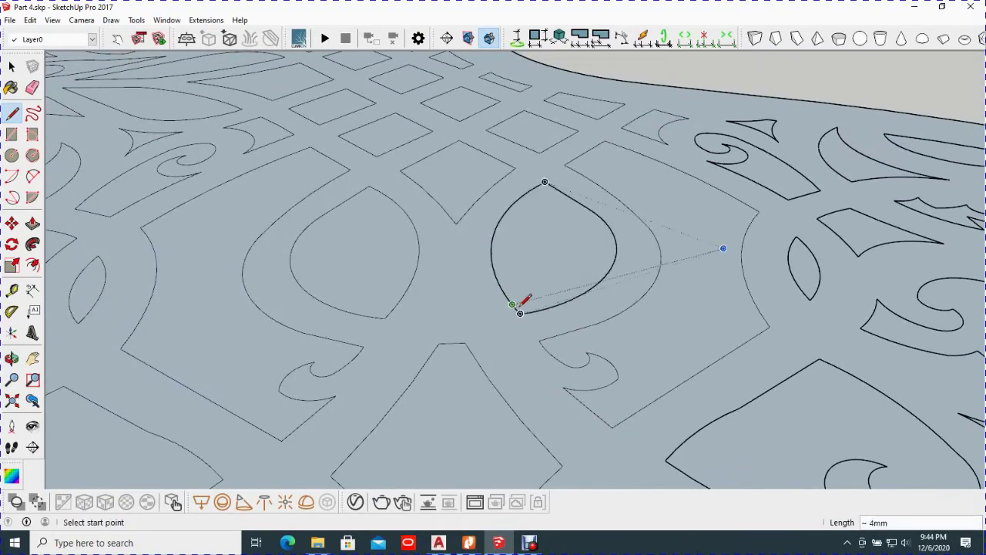
pyautogui.doubleClick(515, 301)
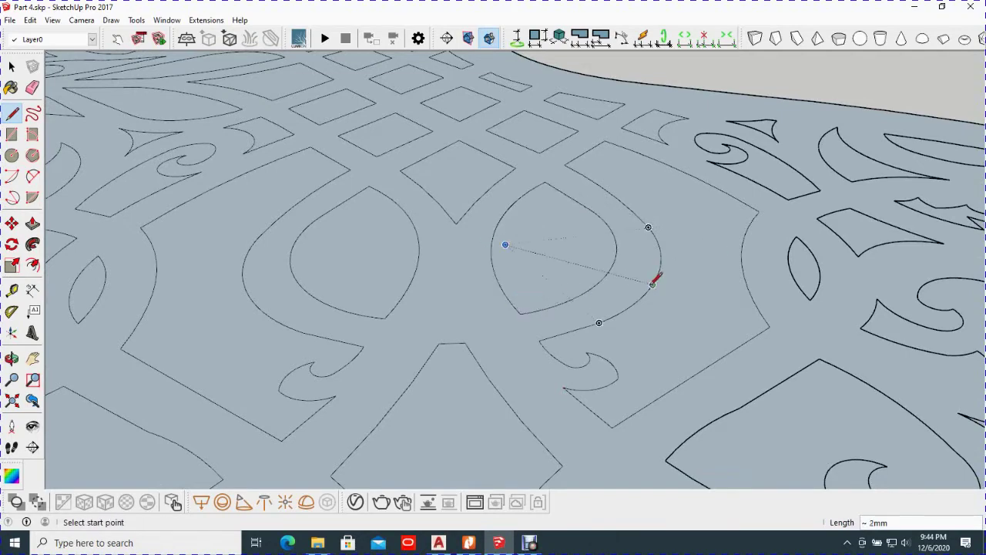
pyautogui.moveTo(665, 244); pyautogui.dragTo(551, 352, button='middle')
pyautogui.scroll(3, 552, 352)
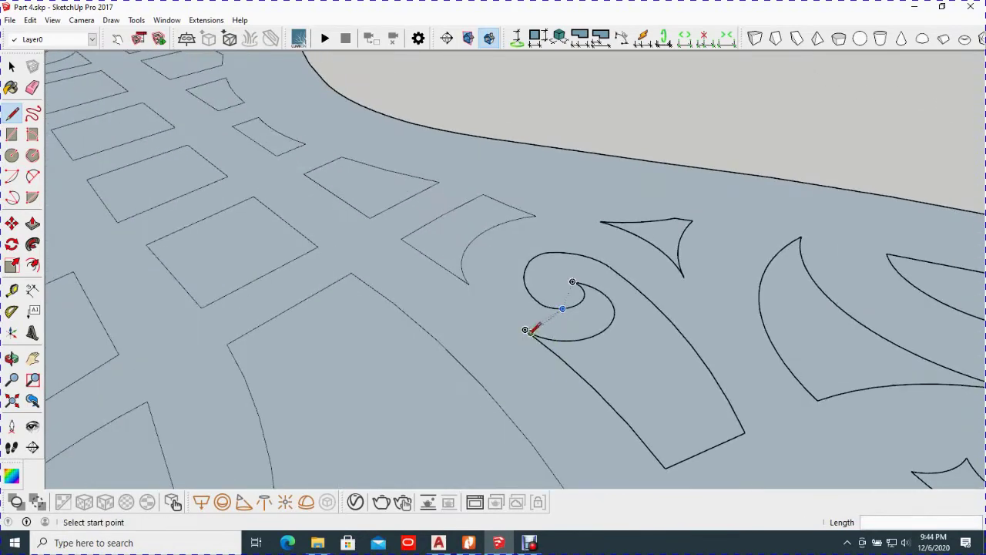
pyautogui.click(525, 330)
pyautogui.press('Escape')
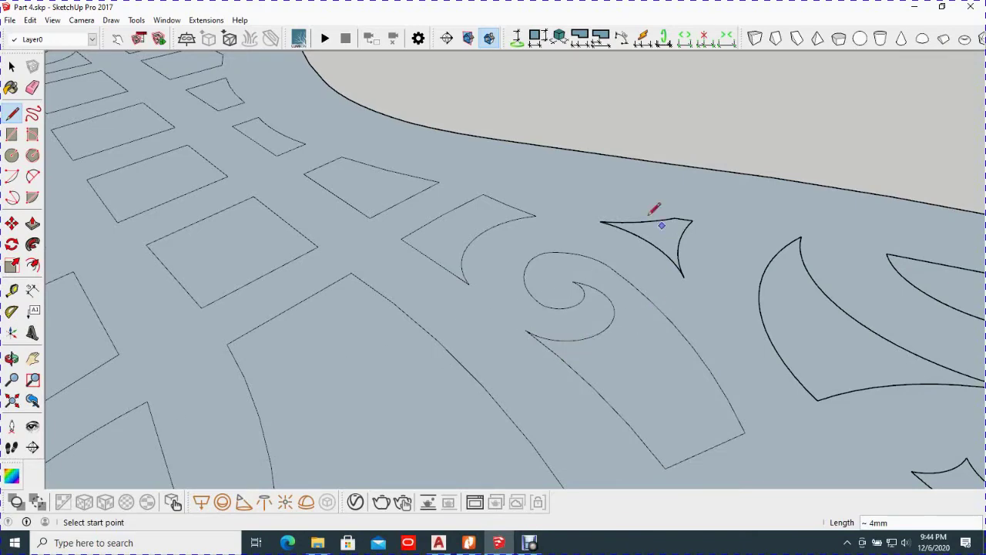
# Step: Seal the triangle motif's corner with a short edge
pyautogui.scroll(3, 614, 221)
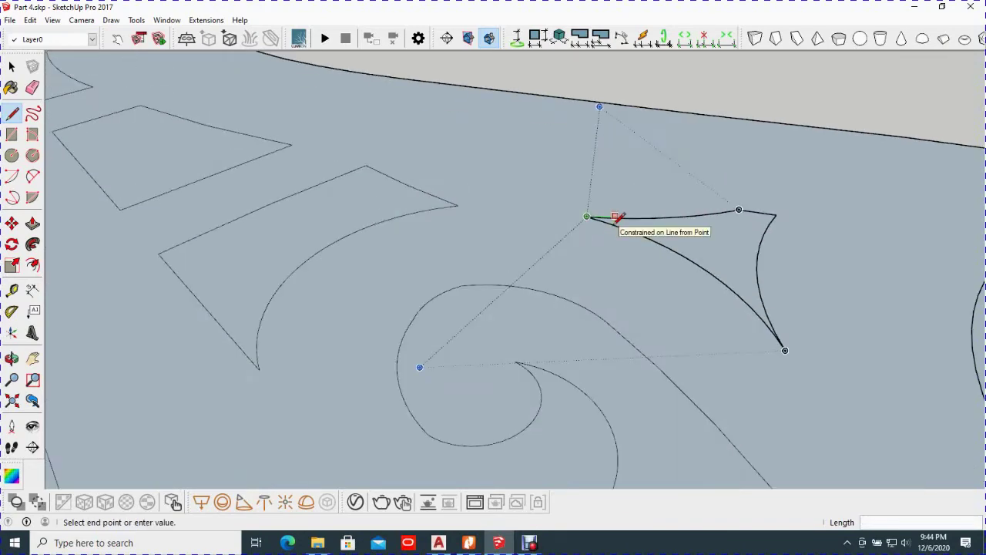
pyautogui.scroll(3, 601, 221)
pyautogui.click(590, 213)
pyautogui.scroll(-2, 590, 213)
pyautogui.scroll(-3, 588, 217)
pyautogui.scroll(-3, 617, 247)
pyautogui.scroll(2, 524, 269)
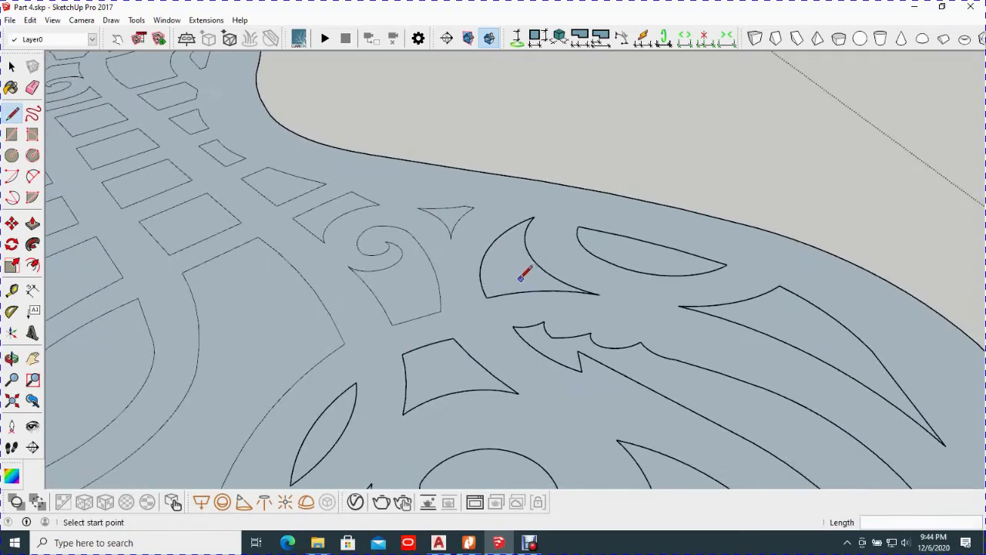
pyautogui.scroll(3, 418, 330)
# Step: Draw edges closing the curve's corner and the neighbouring shape's open edge
pyautogui.click(404, 341)
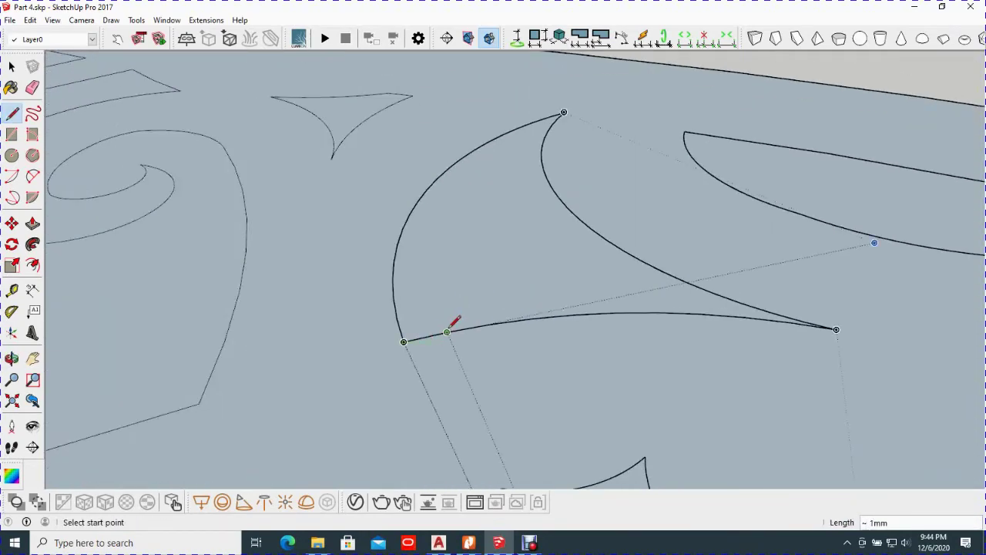
pyautogui.scroll(-3, 540, 293)
pyautogui.scroll(2, 550, 297)
pyautogui.scroll(3, 462, 259)
pyautogui.click(460, 261)
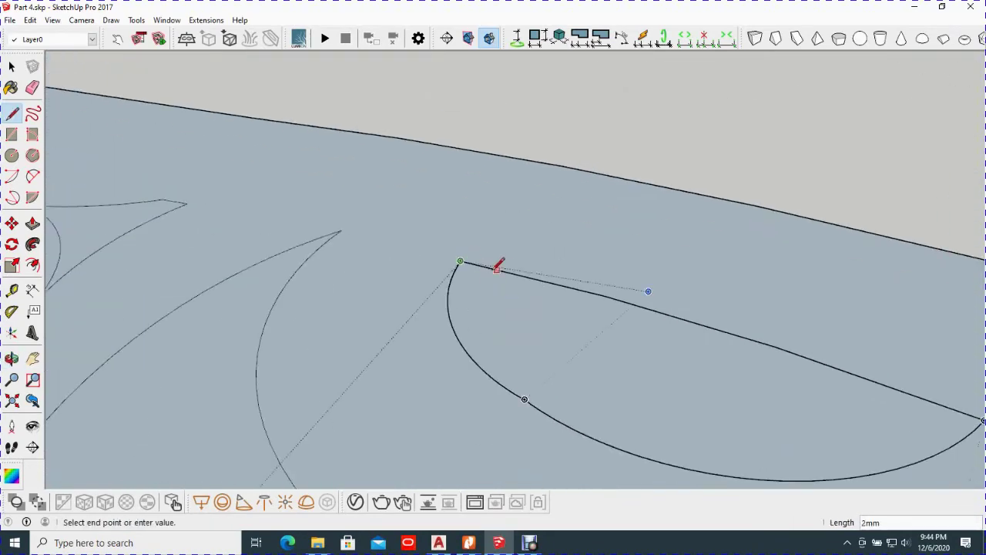
pyautogui.click(605, 296)
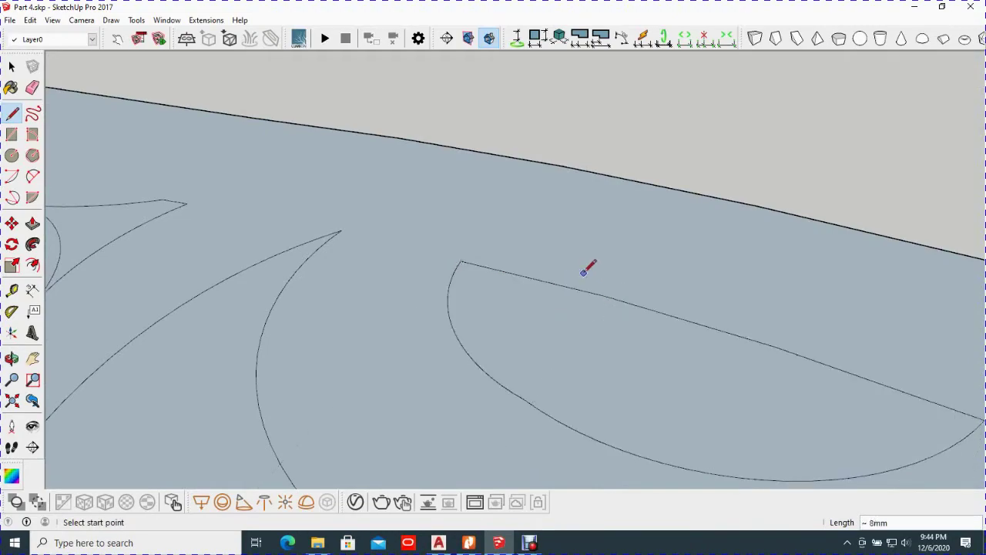
pyautogui.scroll(-5, 585, 271)
pyautogui.moveTo(586, 275)
pyautogui.mouseDown(button='middle')
pyautogui.moveTo(540, 352)
pyautogui.moveTo(601, 270)
pyautogui.mouseUp(button='middle')
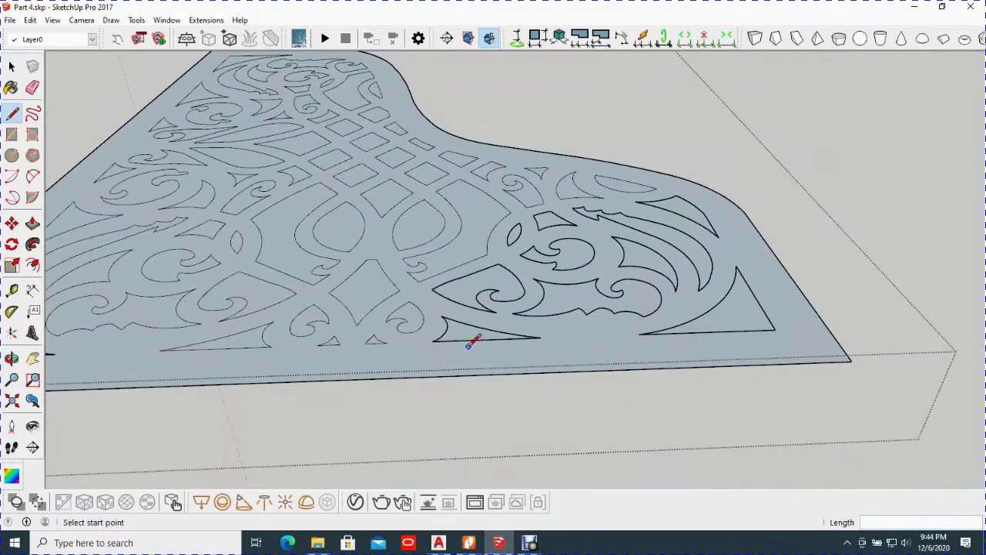
pyautogui.scroll(5, 462, 339)
pyautogui.scroll(1, 449, 337)
# Step: Join the triangle's lower-left corner to the bottom edge's end and link two neighbouring vertices
pyautogui.click(322, 320)
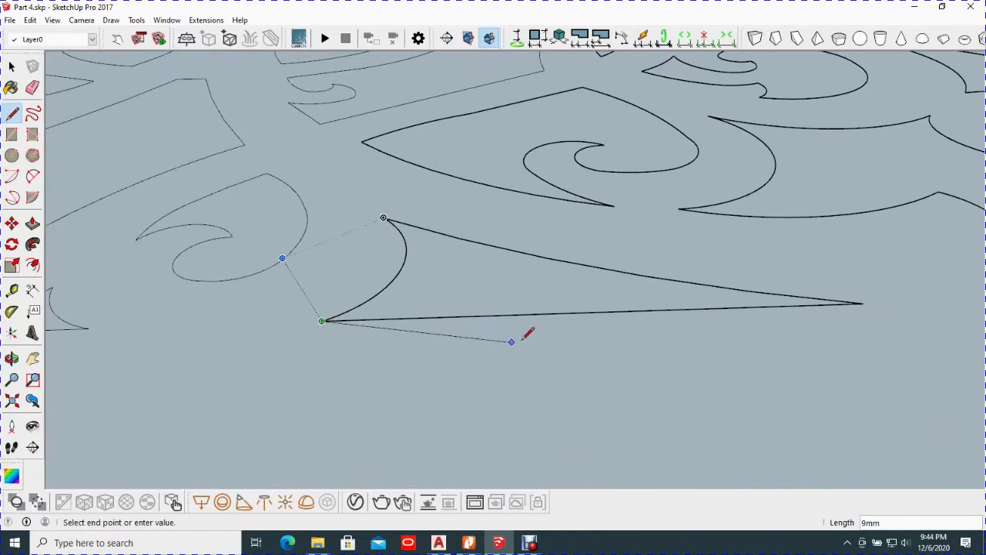
pyautogui.click(862, 303)
pyautogui.scroll(-3, 727, 324)
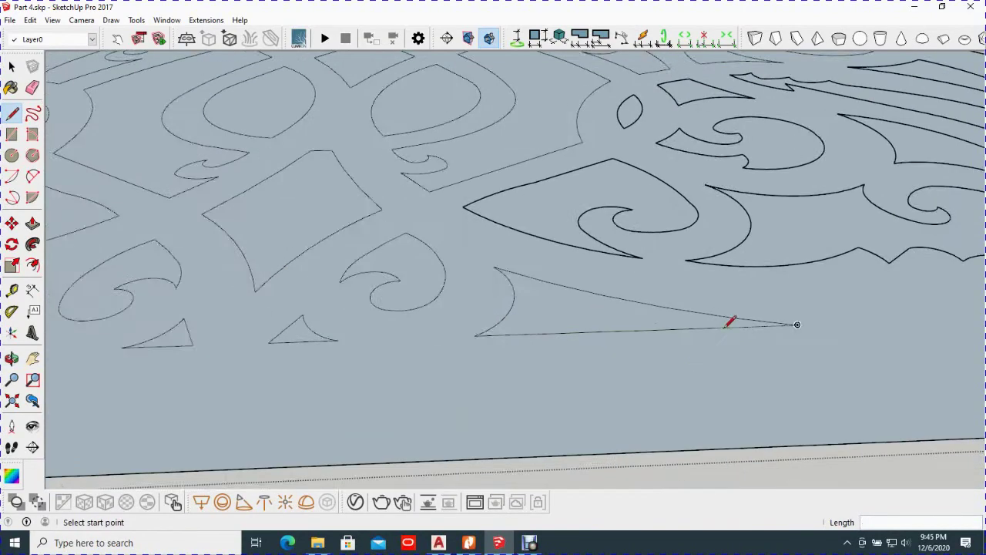
pyautogui.moveTo(727, 323); pyautogui.dragTo(451, 348, button='middle')
pyautogui.scroll(3, 414, 297)
pyautogui.scroll(2, 458, 284)
pyautogui.click(609, 183)
pyautogui.click(465, 223)
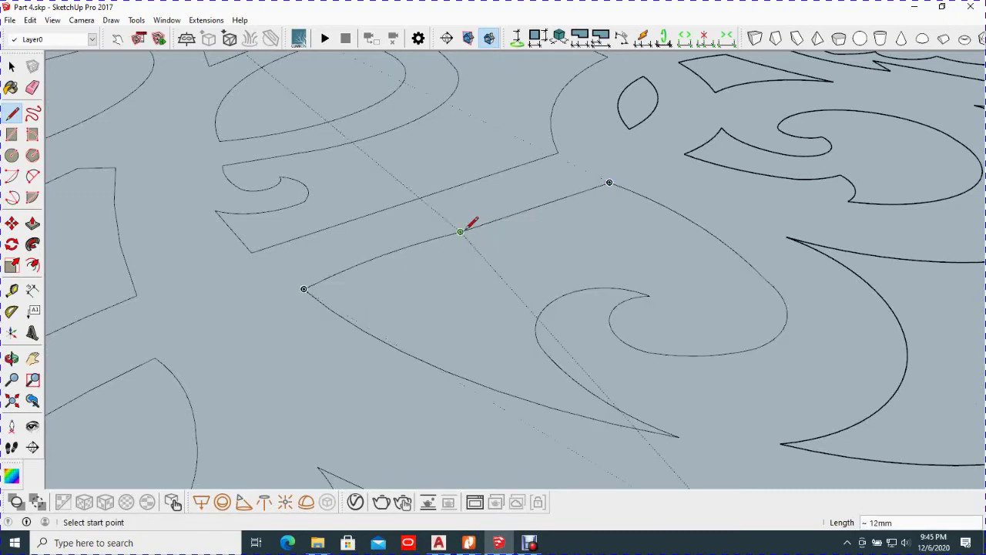
# Step: Close the notched lower shape with short edges along its open side
pyautogui.moveTo(465, 223); pyautogui.dragTo(639, 293, button='middle')
pyautogui.scroll(2, 548, 331)
pyautogui.scroll(3, 540, 335)
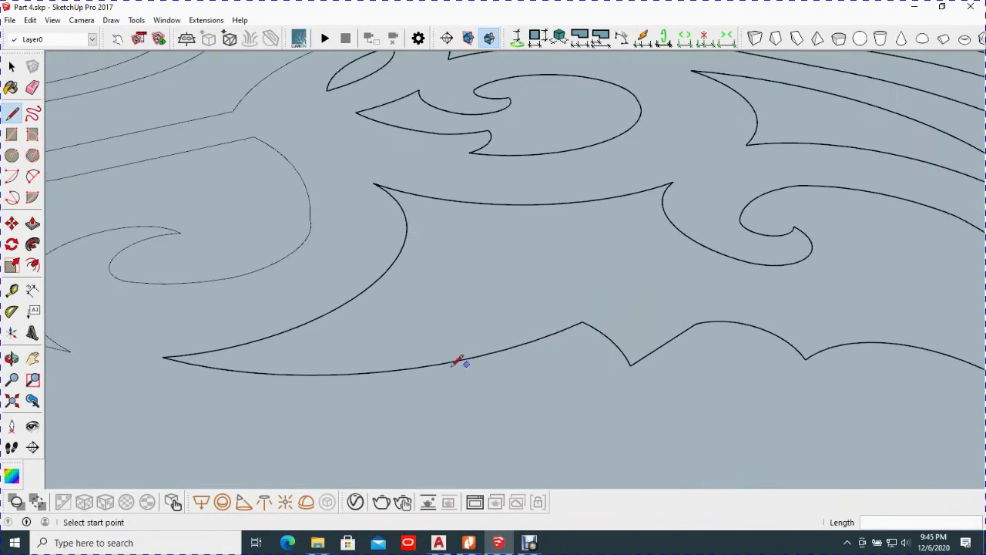
pyautogui.click(518, 346)
pyautogui.click(559, 331)
pyautogui.click(533, 339)
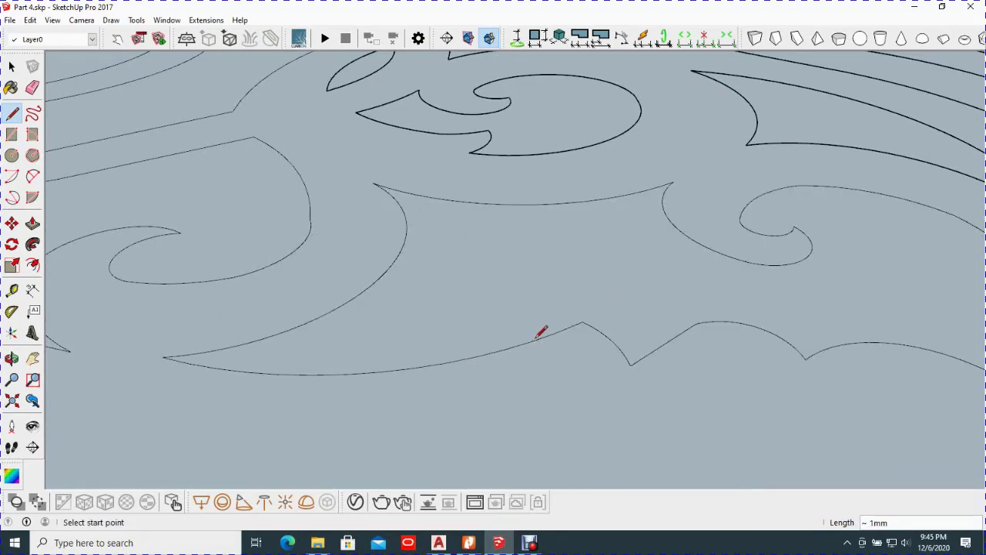
pyautogui.scroll(-3, 493, 176)
pyautogui.scroll(3, 486, 182)
pyautogui.scroll(2, 358, 163)
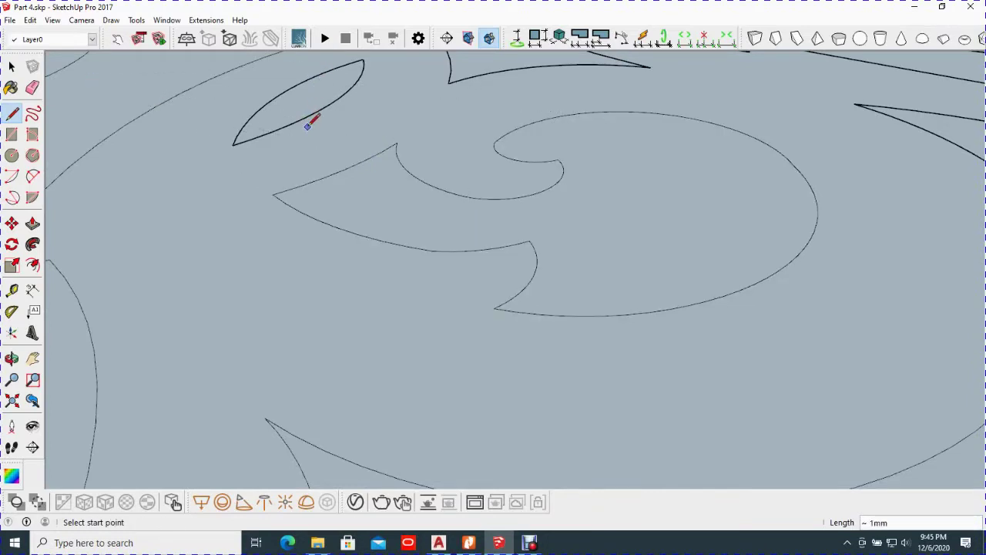
# Step: Seal the leaf tip and the triangular shape's vertex with short edges
pyautogui.moveTo(313, 120); pyautogui.dragTo(467, 250, button='middle')
pyautogui.scroll(3, 445, 270)
pyautogui.click(450, 255)
pyautogui.click(457, 253)
pyautogui.scroll(-5, 606, 180)
pyautogui.scroll(3, 488, 264)
pyautogui.scroll(3, 485, 264)
pyautogui.click(424, 252)
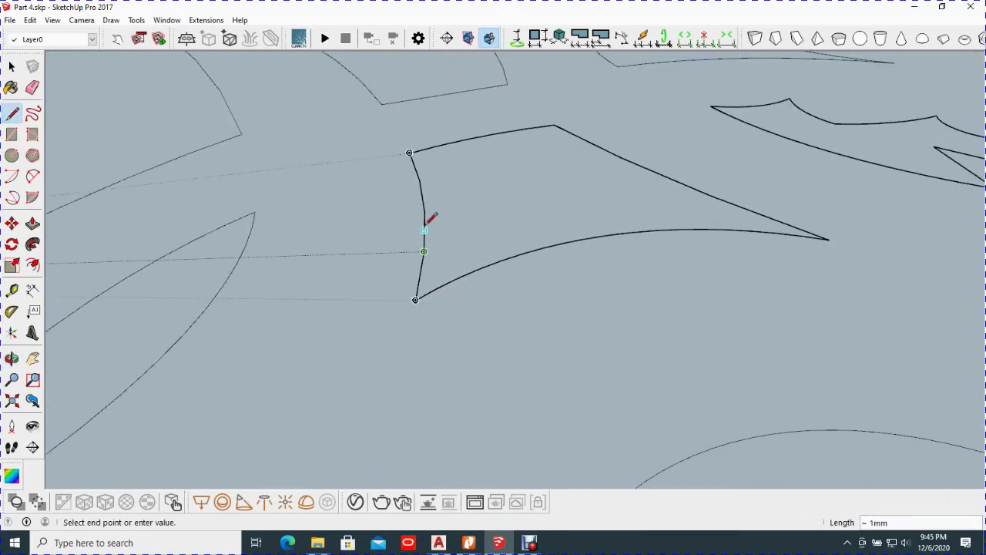
pyautogui.scroll(3, 429, 206)
pyautogui.click(429, 209)
pyautogui.scroll(-5, 425, 231)
# Step: Close the notched shape's corner and draw the triangle's apex-to-lower-right edge
pyautogui.moveTo(433, 238)
pyautogui.mouseDown(button='middle')
pyautogui.moveTo(531, 228)
pyautogui.moveTo(406, 286)
pyautogui.mouseUp(button='middle')
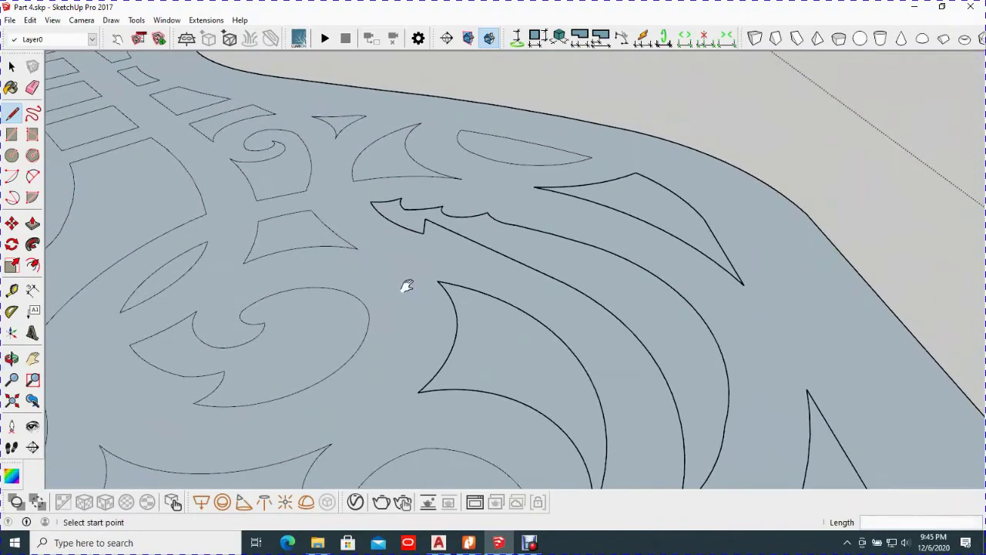
pyautogui.scroll(3, 435, 231)
pyautogui.scroll(3, 412, 222)
pyautogui.click(412, 180)
pyautogui.click(422, 179)
pyautogui.scroll(-2, 420, 179)
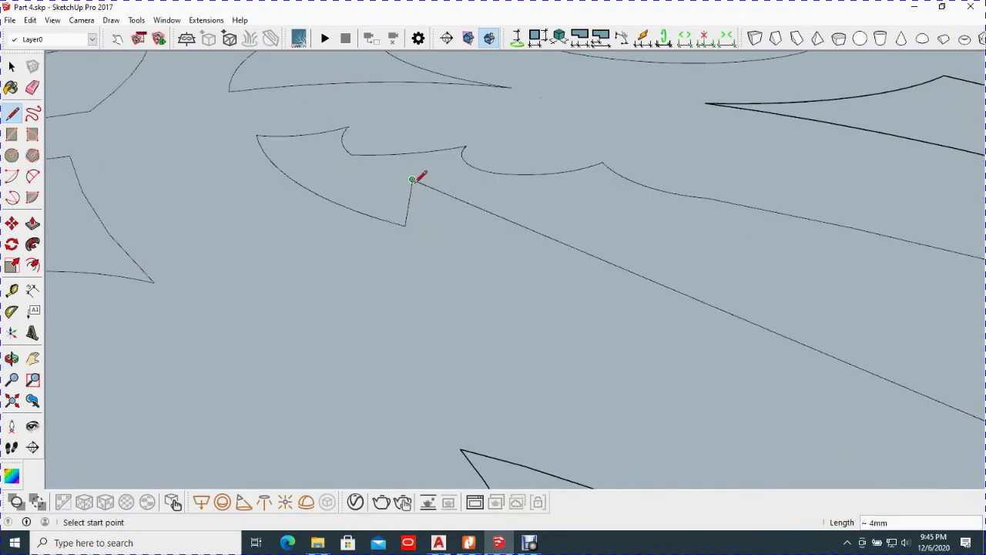
pyautogui.scroll(-3, 418, 209)
pyautogui.moveTo(418, 209)
pyautogui.mouseDown(button='middle')
pyautogui.moveTo(522, 313)
pyautogui.moveTo(563, 229)
pyautogui.mouseUp(button='middle')
pyautogui.scroll(3, 671, 235)
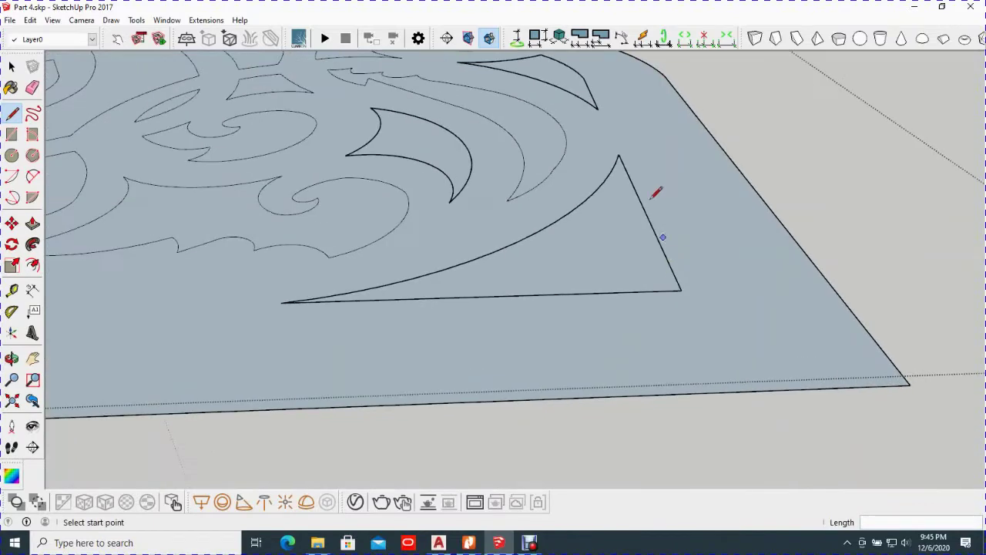
pyautogui.click(619, 156)
pyautogui.click(681, 290)
# Step: Seal the curved shape with an edge across its open side
pyautogui.moveTo(408, 188); pyautogui.dragTo(408, 216, button='middle')
pyautogui.scroll(3, 451, 242)
pyautogui.moveTo(451, 242); pyautogui.dragTo(393, 286, button='middle')
pyautogui.scroll(2, 435, 286)
pyautogui.click(423, 296)
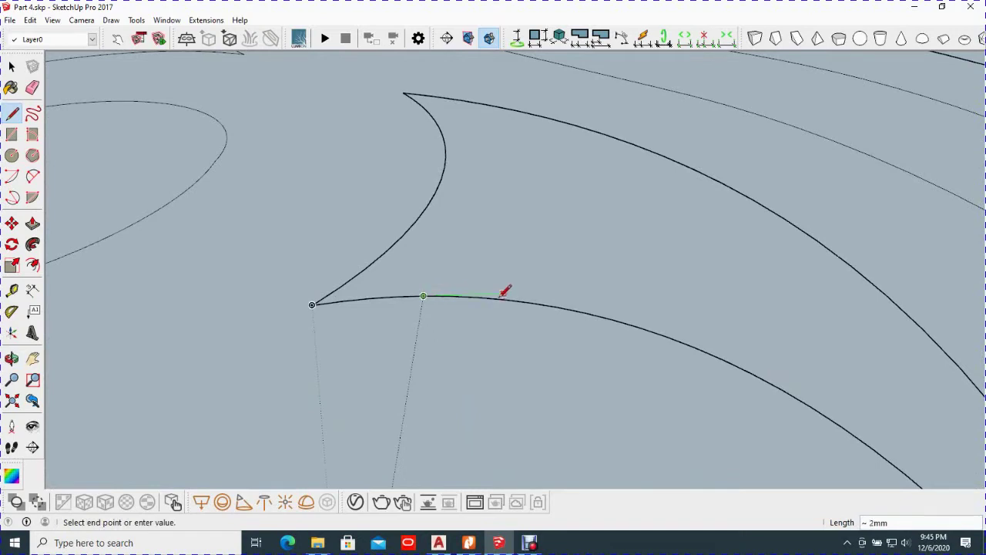
pyautogui.scroll(2, 455, 290)
pyautogui.scroll(3, 450, 289)
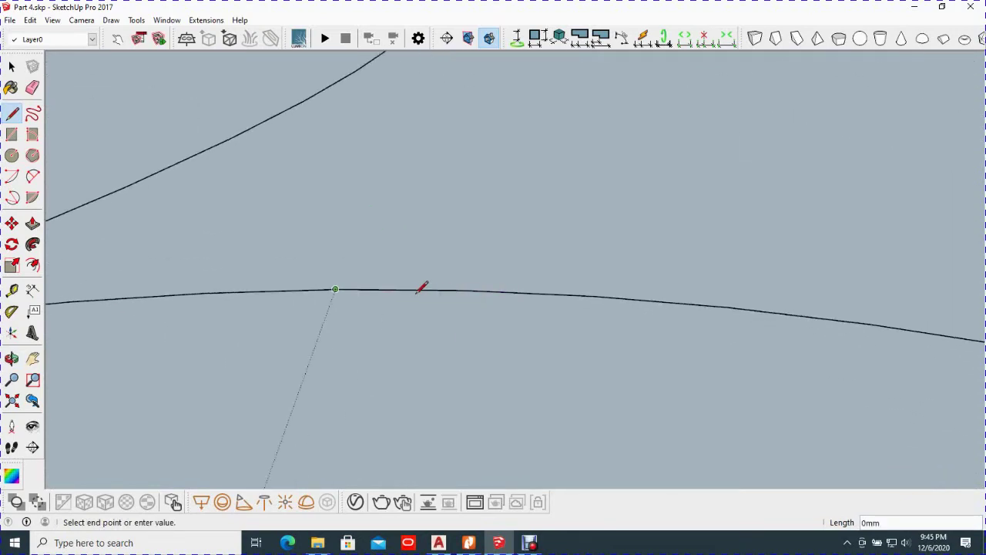
pyautogui.click(468, 286)
pyautogui.scroll(-3, 416, 258)
pyautogui.scroll(-3, 417, 260)
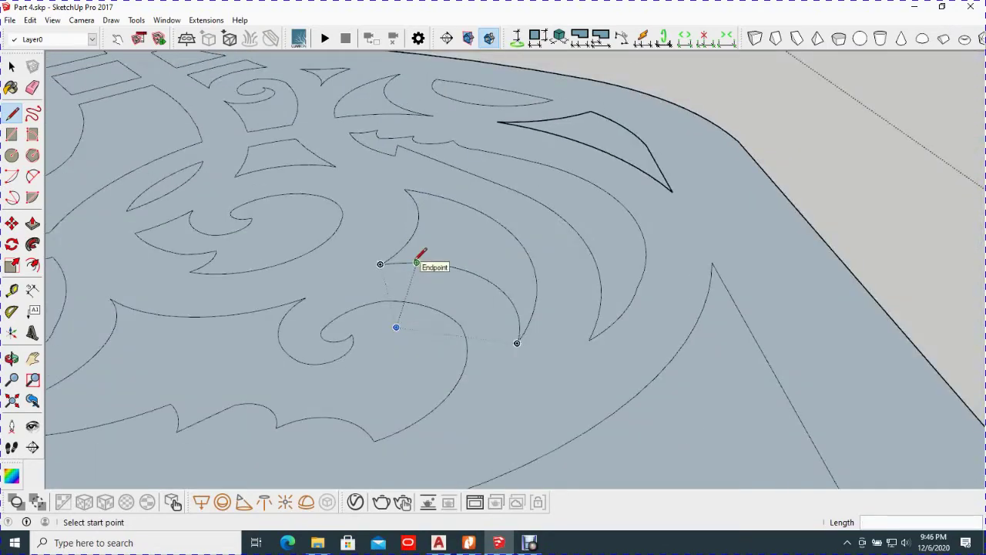
pyautogui.scroll(-2, 462, 251)
# Step: Close the pointed triangle tip, then view the whole panel and return to the Select tool
pyautogui.moveTo(522, 242); pyautogui.dragTo(535, 365, button='middle')
pyautogui.scroll(4, 543, 289)
pyautogui.scroll(3, 539, 291)
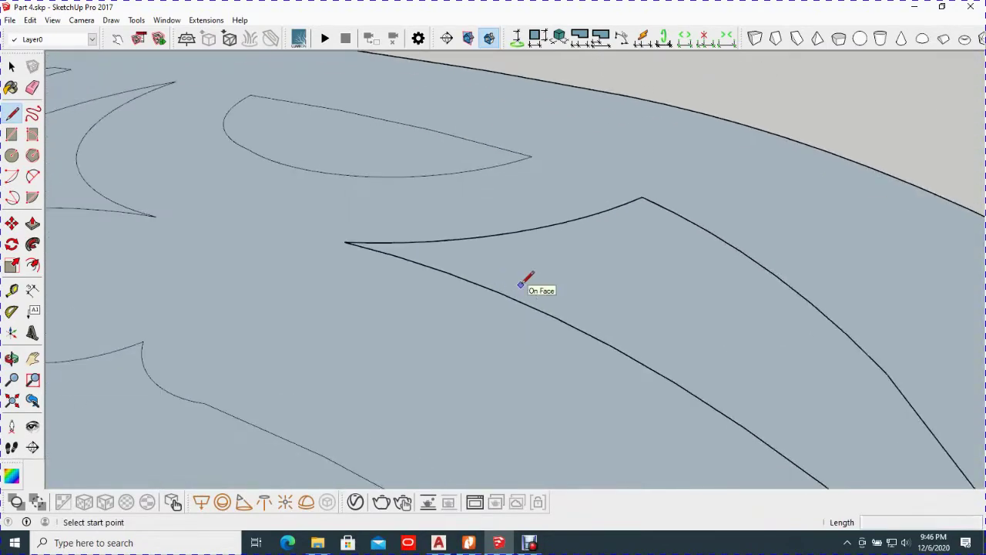
pyautogui.scroll(1, 524, 282)
pyautogui.click(367, 249)
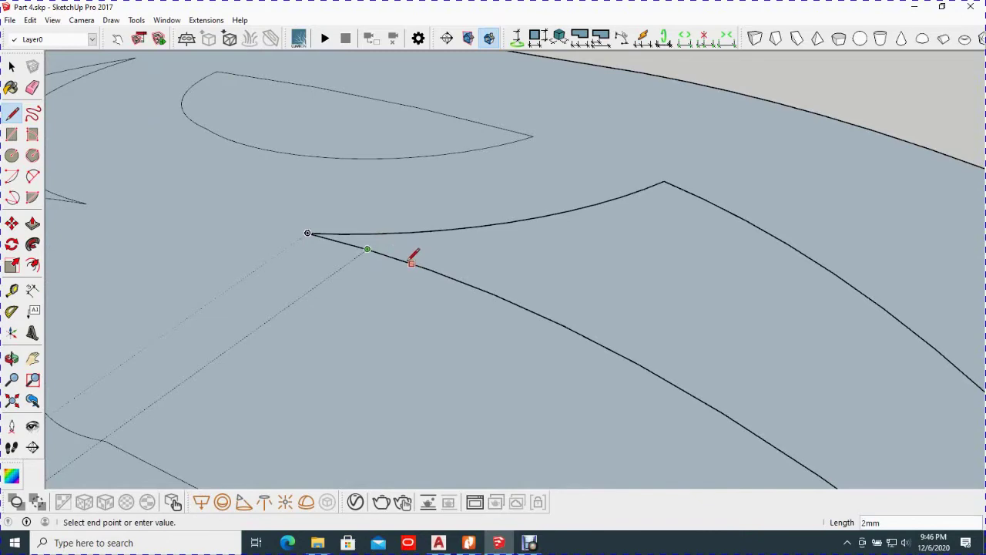
pyautogui.scroll(2, 425, 264)
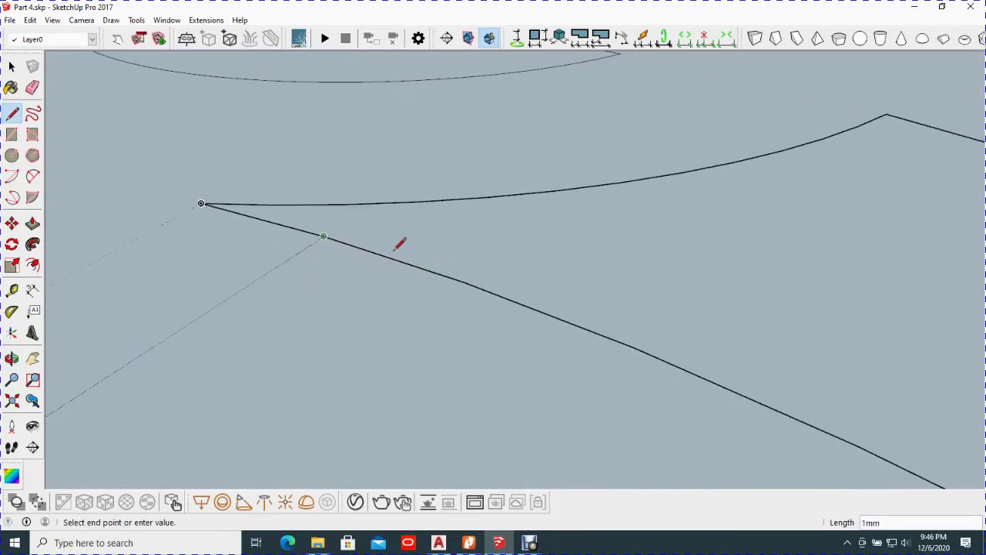
pyautogui.click(201, 203)
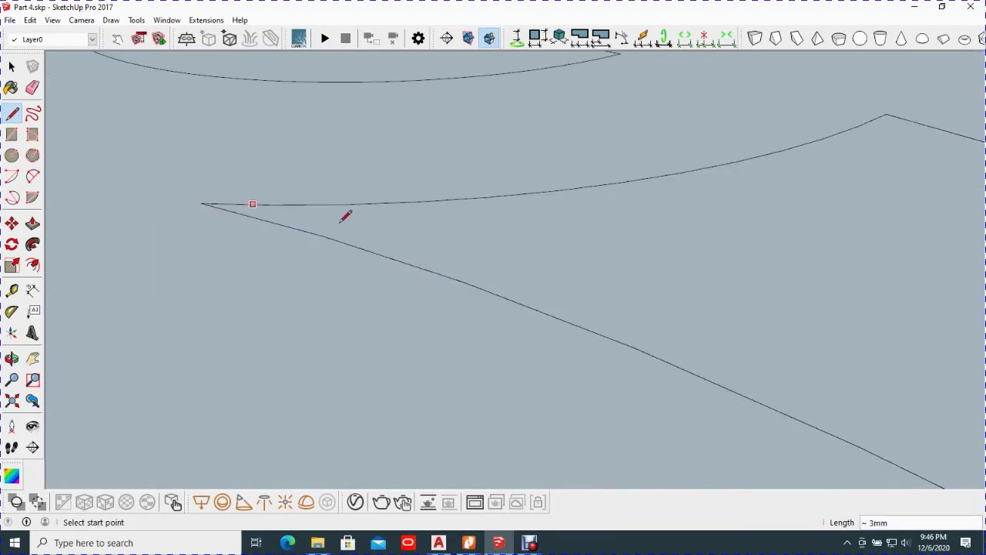
pyautogui.scroll(-2, 392, 232)
pyautogui.scroll(-3, 396, 229)
pyautogui.scroll(-3, 382, 238)
pyautogui.scroll(-3, 385, 235)
pyautogui.moveTo(385, 235)
pyautogui.mouseDown(button='middle')
pyautogui.moveTo(504, 310)
pyautogui.moveTo(462, 407)
pyautogui.moveTo(447, 282)
pyautogui.mouseUp(button='middle')
pyautogui.press('space')
# Step: Delete the lower-left curved motif faces, the small triangle and the swirl face to open holes
pyautogui.scroll(3, 527, 300)
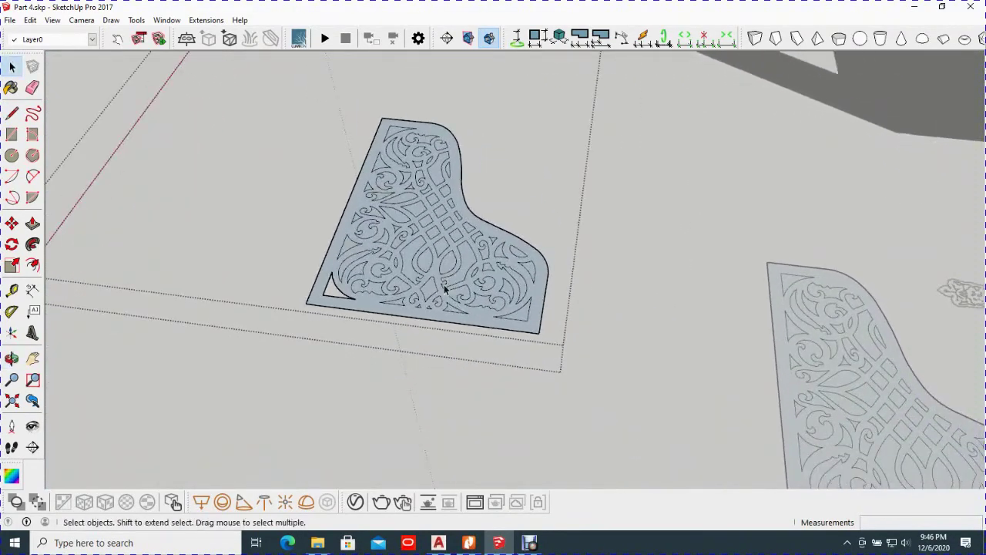
pyautogui.scroll(-3, 437, 252)
pyautogui.scroll(3, 430, 248)
pyautogui.scroll(3, 431, 248)
pyautogui.moveTo(430, 248); pyautogui.dragTo(462, 246, button='middle')
pyautogui.click(387, 330)
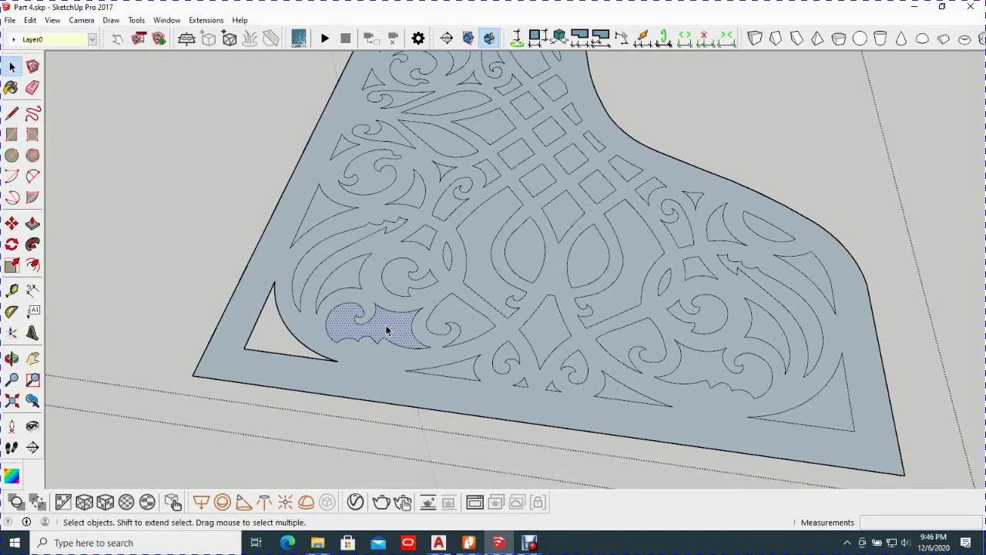
pyautogui.press('Delete')
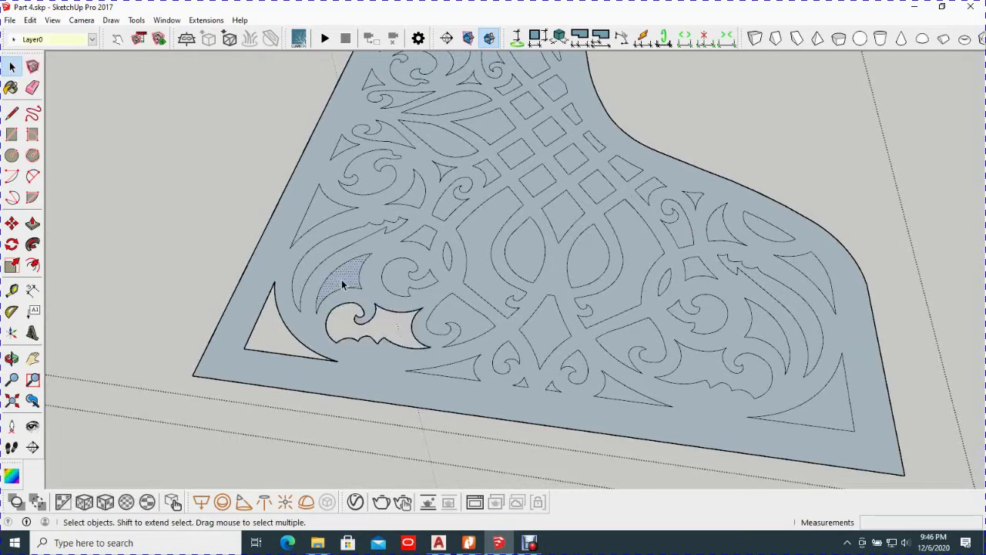
pyautogui.click(315, 254)
pyautogui.press('Delete')
pyautogui.click(325, 210)
pyautogui.press('Delete')
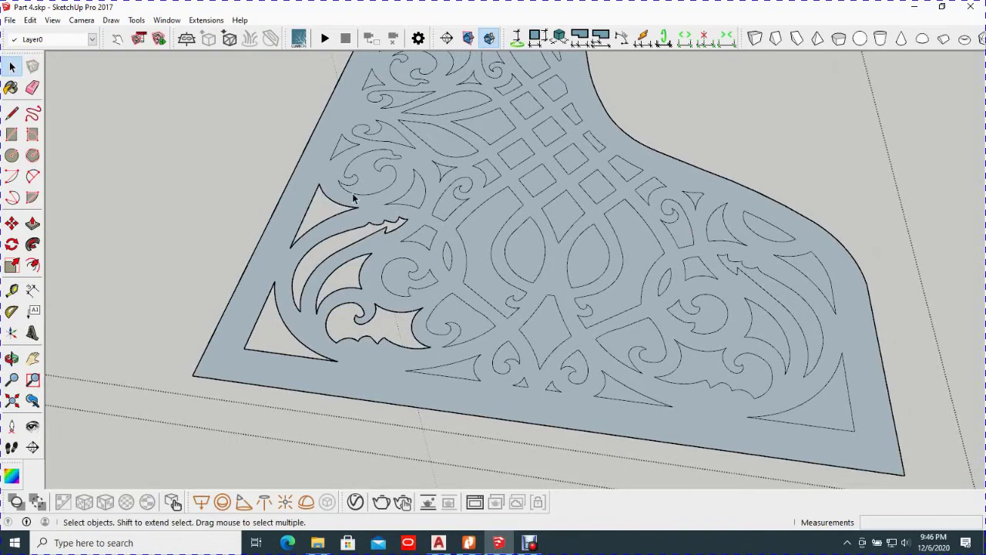
pyautogui.click(370, 179)
pyautogui.press('Delete')
# Step: Cut out the cluster of small motif faces across the panel's centre, plus one large motif
pyautogui.click(344, 151)
pyautogui.press('Delete')
pyautogui.click(392, 142)
pyautogui.press('Delete')
pyautogui.click(441, 144)
pyautogui.press('Delete')
pyautogui.click(444, 174)
pyautogui.press('Delete')
pyautogui.click(421, 191)
pyautogui.press('Delete')
pyautogui.click(449, 205)
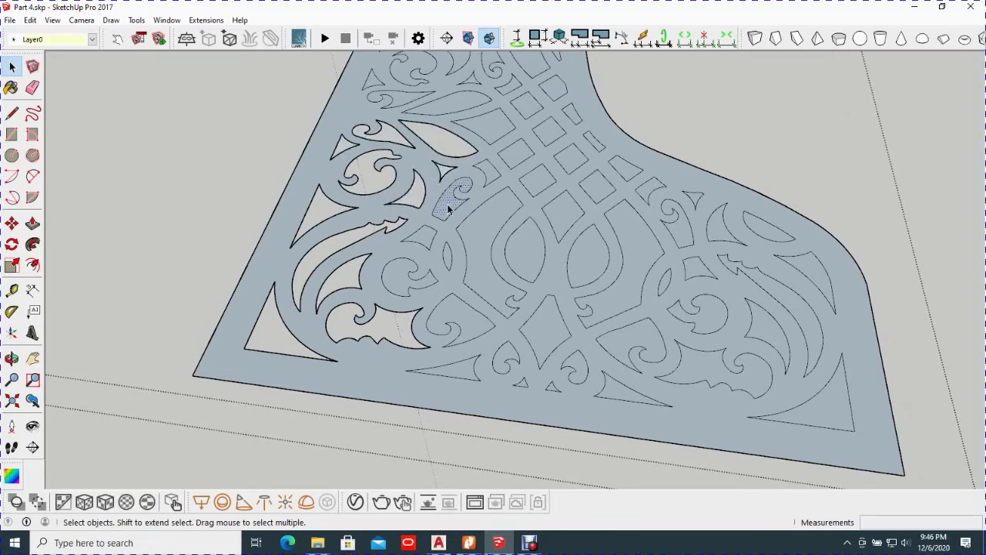
pyautogui.press('Delete')
pyautogui.click(487, 173)
pyautogui.press('Delete')
pyautogui.click(478, 225)
pyautogui.press('Delete')
# Step: Cut out the two small ovals, the faces below the centre swirls and the oval right of centre
pyautogui.click(452, 260)
pyautogui.press('Delete')
pyautogui.click(427, 242)
pyautogui.press('Delete')
pyautogui.click(410, 284)
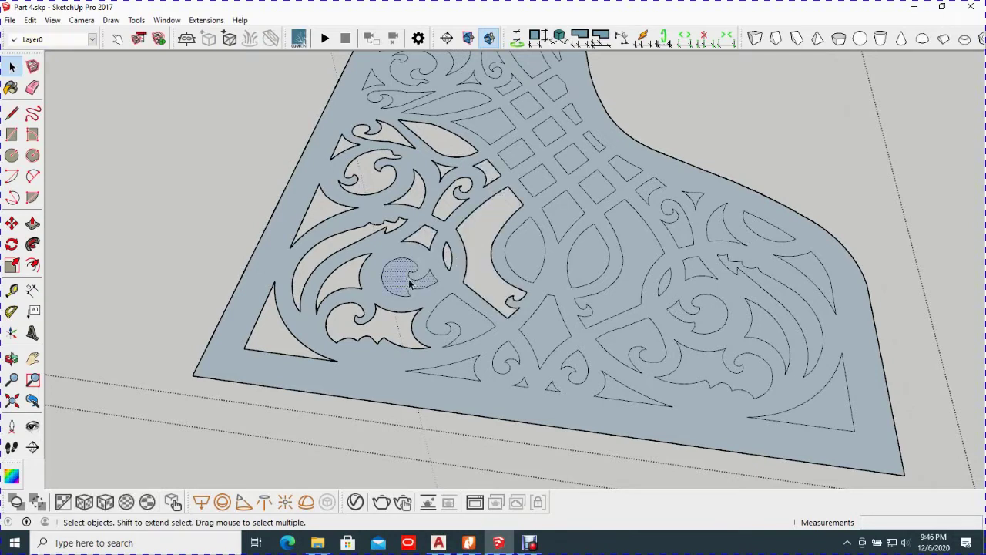
pyautogui.press('Delete')
pyautogui.click(459, 312)
pyautogui.press('Delete')
pyautogui.click(525, 261)
pyautogui.press('Delete')
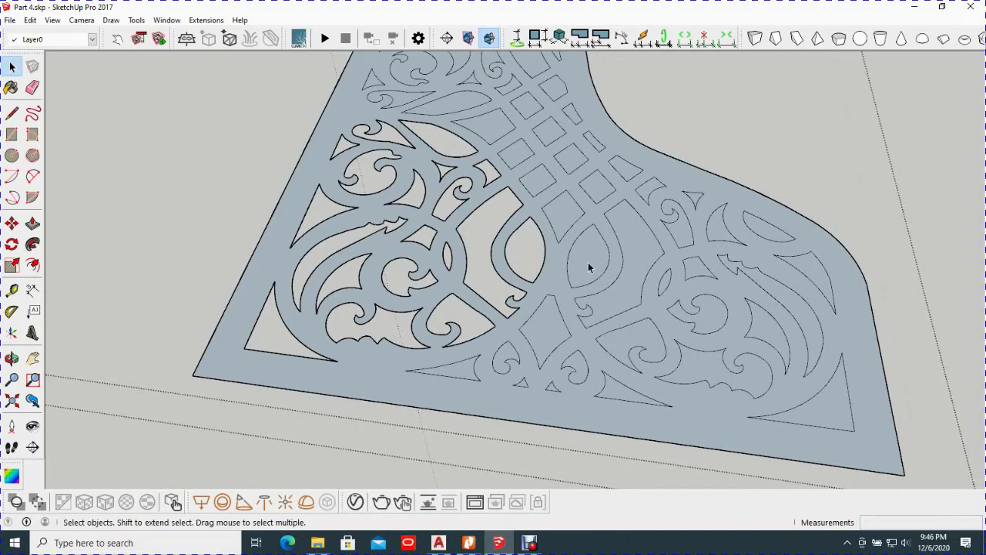
# Step: Cut out the right-hand motif faces, the two small bottom swirls and the small triangle below them
pyautogui.click(588, 262)
pyautogui.press('Delete')
pyautogui.click(568, 220)
pyautogui.press('Delete')
pyautogui.click(544, 319)
pyautogui.press('Delete')
pyautogui.click(573, 370)
pyautogui.press('Delete')
pyautogui.click(506, 356)
pyautogui.press('Delete')
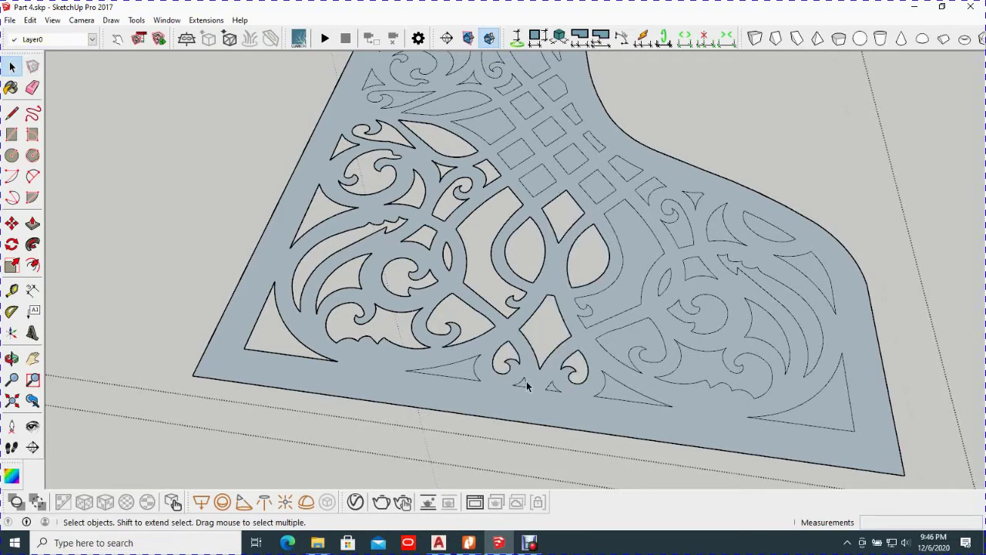
pyautogui.click(524, 385)
pyautogui.press('Delete')
# Step: Cut out the second small triangle, both long triangles, the right swirls, leaf and large upper shape
pyautogui.scroll(2, 540, 389)
pyautogui.scroll(2, 518, 379)
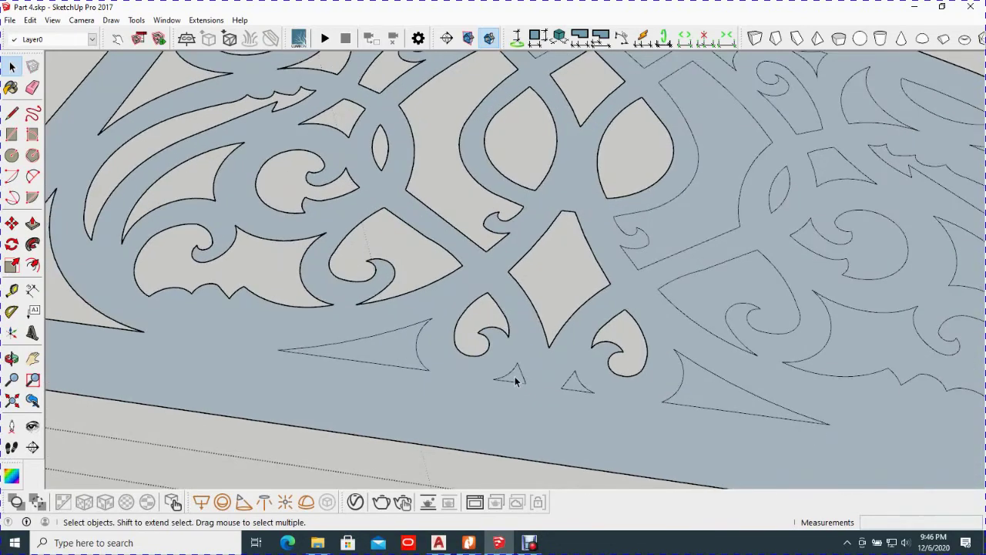
pyautogui.press('Delete')
pyautogui.click(571, 385)
pyautogui.click(402, 355)
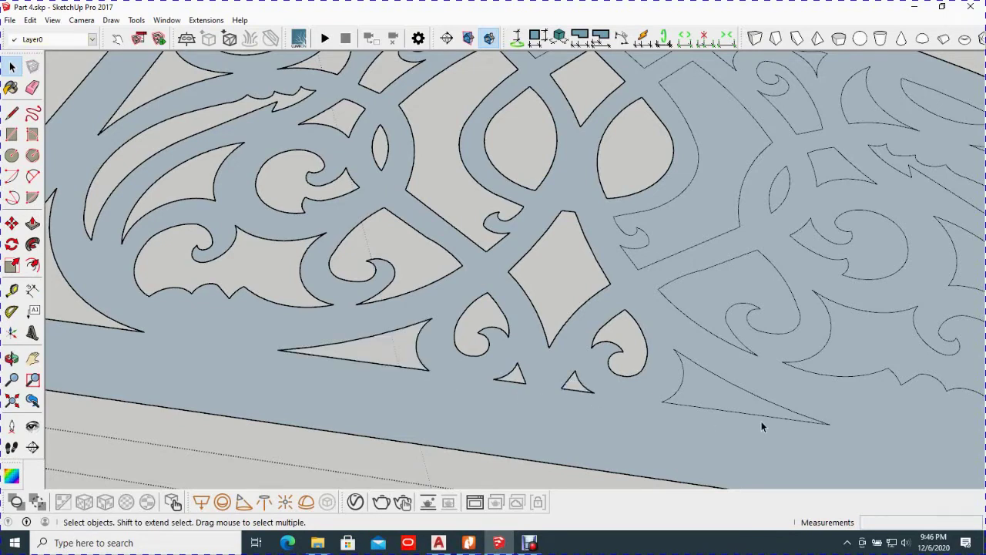
pyautogui.click(728, 404)
pyautogui.click(722, 291)
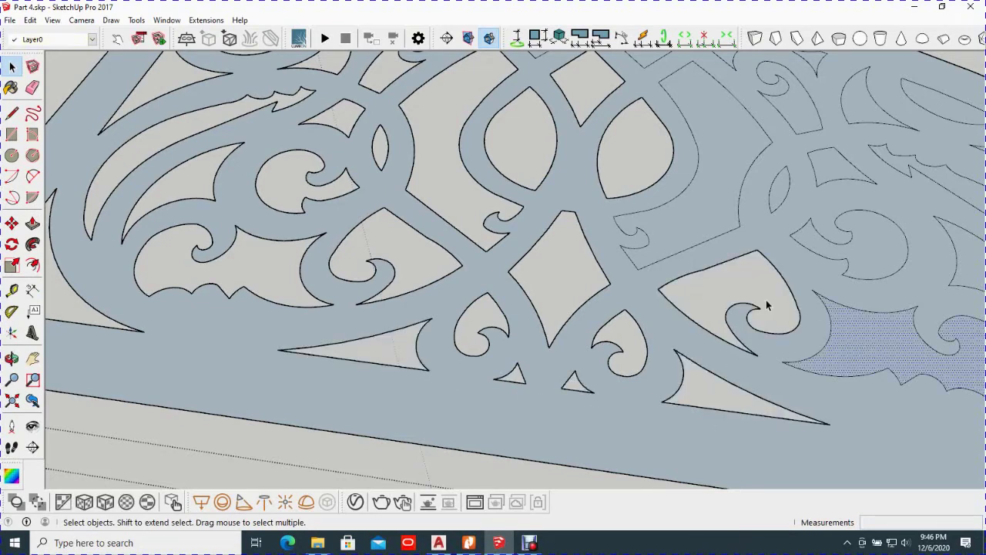
pyautogui.click(838, 343)
pyautogui.click(681, 208)
pyautogui.click(832, 166)
pyautogui.click(856, 258)
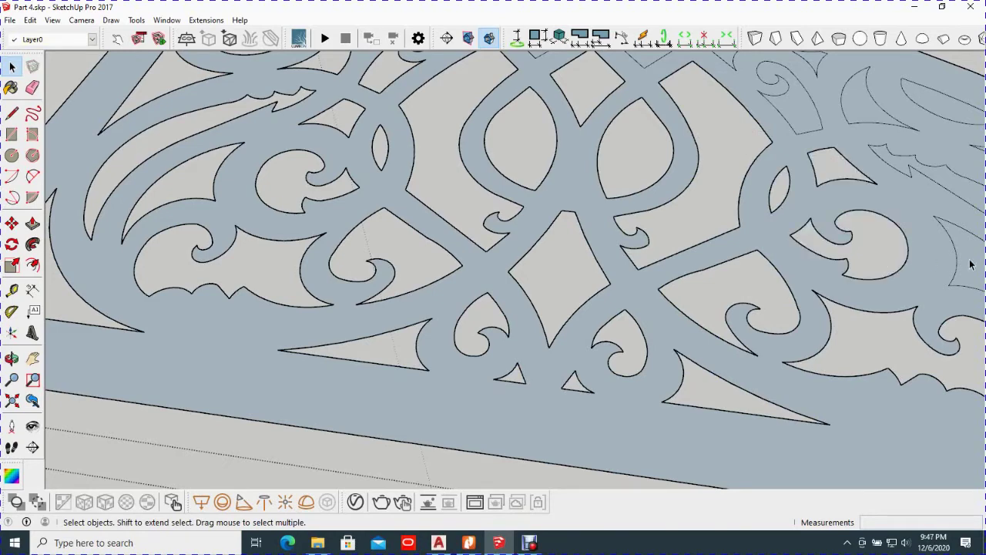
pyautogui.scroll(-3, 896, 282)
# Step: Delete the bottom-right corner triangle, the small face, teardrop and two curved motif faces nearby
pyautogui.scroll(-2, 823, 290)
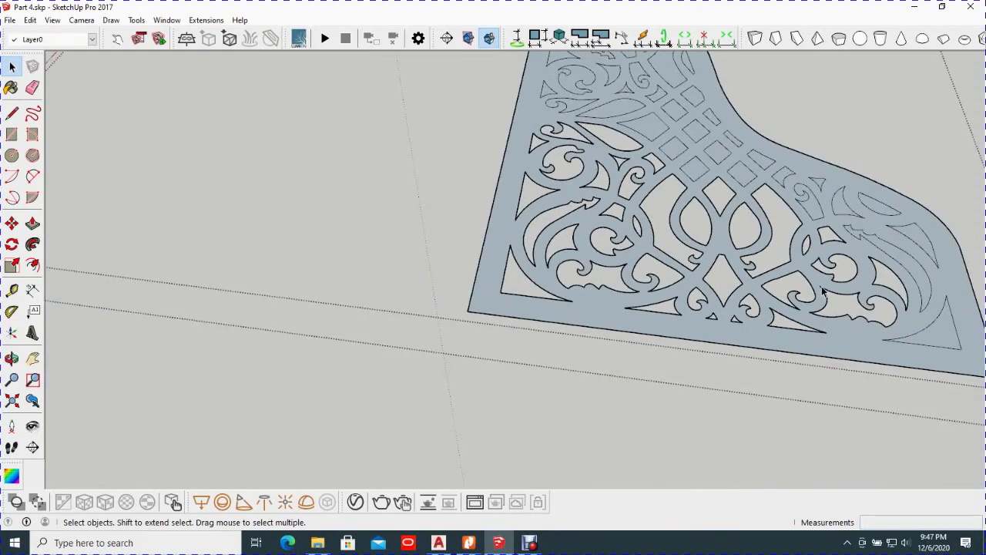
pyautogui.keyDown('shift'); pyautogui.moveTo(816, 277); pyautogui.dragTo(534, 391, button='middle'); pyautogui.keyUp('shift')
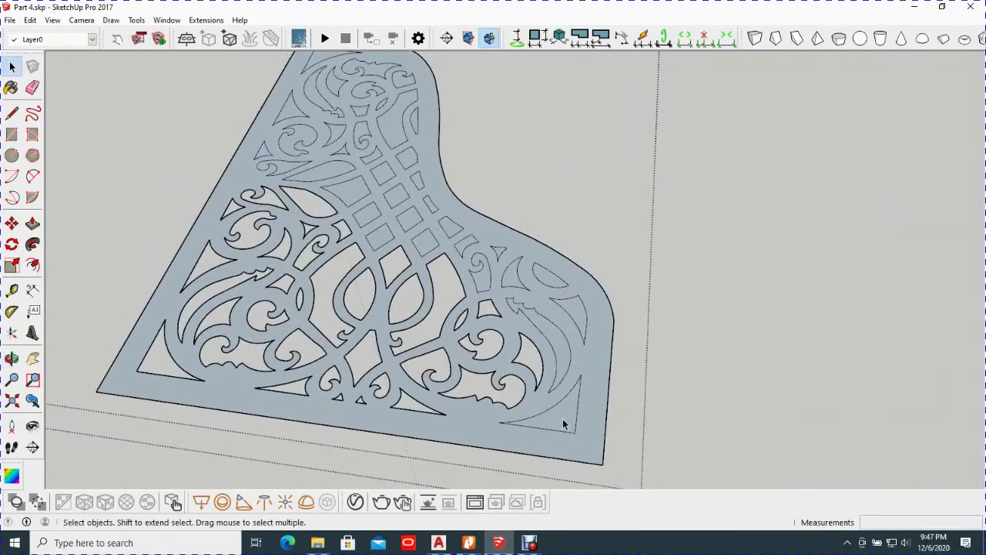
pyautogui.click(563, 424)
pyautogui.press('Delete')
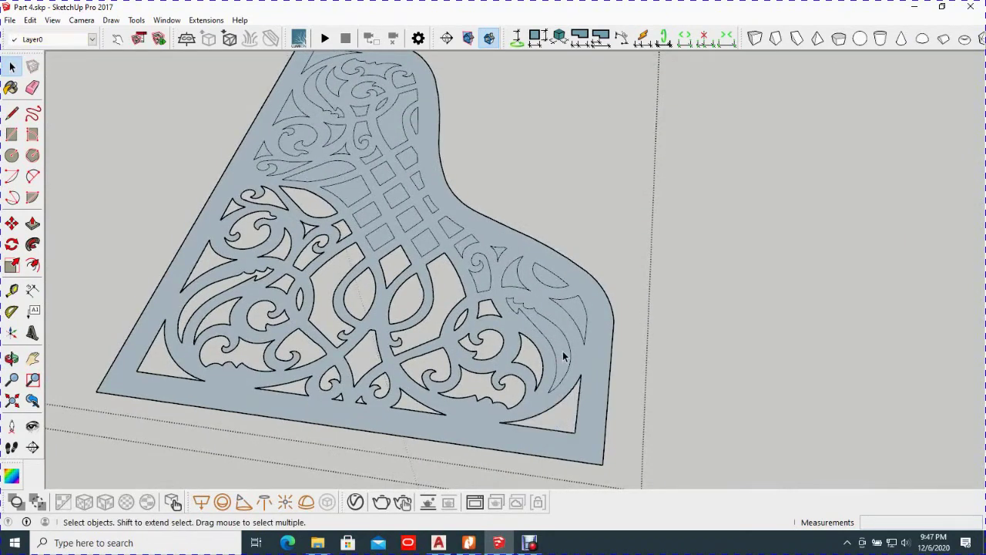
pyautogui.click(577, 313)
pyautogui.press('Delete')
pyautogui.click(552, 279)
pyautogui.press('Delete')
pyautogui.click(514, 274)
pyautogui.press('Delete')
pyautogui.click(484, 286)
pyautogui.press('Delete')
# Step: Cut out the small triangle by the lattice and the first lattice squares and small faces in the neck
pyautogui.click(498, 252)
pyautogui.scroll(3, 499, 255)
pyautogui.press('Delete')
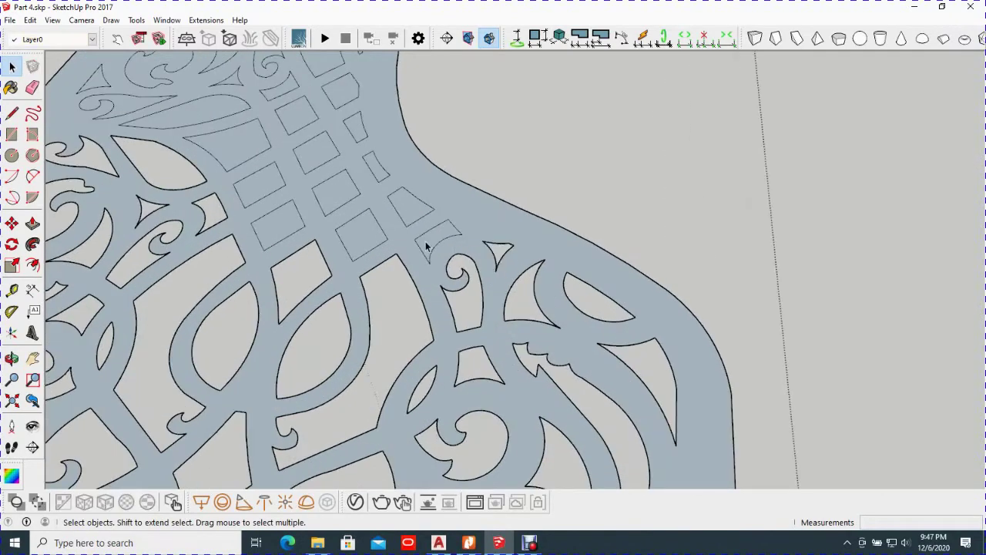
pyautogui.press('Delete')
pyautogui.click(407, 213)
pyautogui.press('Delete')
pyautogui.click(375, 236)
pyautogui.press('Delete')
pyautogui.click(344, 199)
pyautogui.press('Delete')
pyautogui.click(377, 166)
pyautogui.press('Delete')
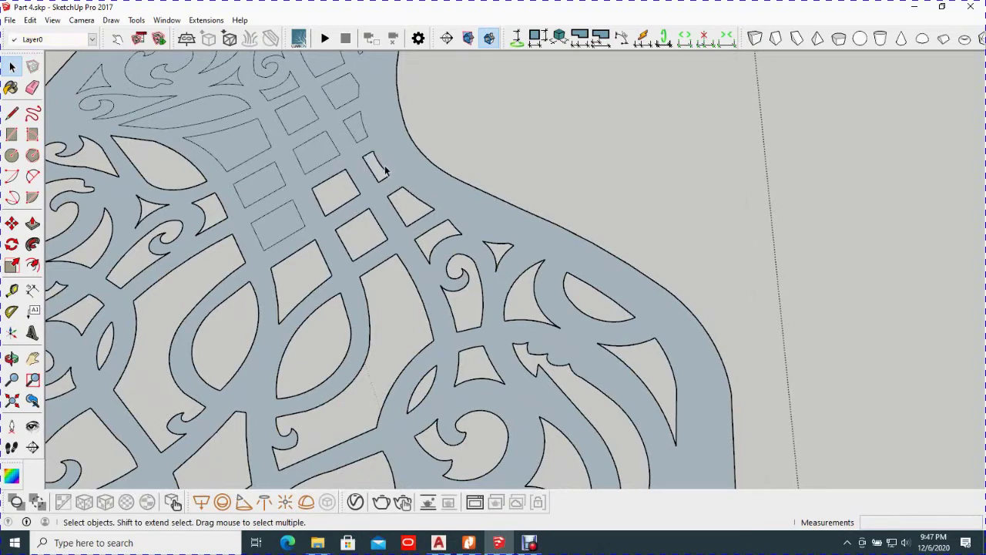
pyautogui.click(356, 126)
pyautogui.press('Delete')
# Step: Delete the remaining lattice cells up to the top of the neck, including the last lattice face
pyautogui.click(319, 158)
pyautogui.press('Delete')
pyautogui.click(267, 199)
pyautogui.press('Delete')
pyautogui.click(282, 221)
pyautogui.press('Delete')
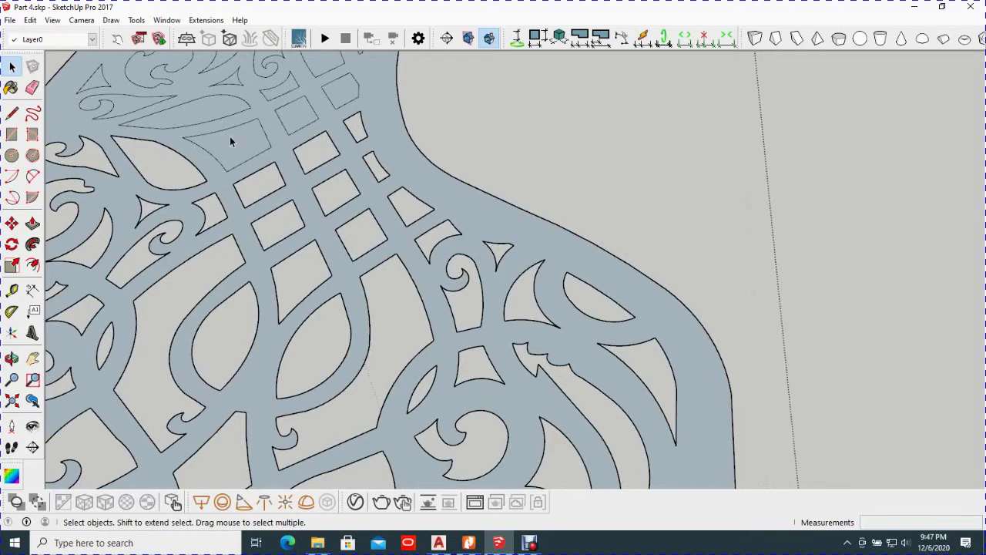
pyautogui.press('Delete')
pyautogui.click(297, 121)
pyautogui.press('Delete')
pyautogui.click(341, 98)
pyautogui.press('Delete')
pyautogui.click(333, 72)
pyautogui.press('Delete')
pyautogui.click(293, 91)
pyautogui.press('Delete')
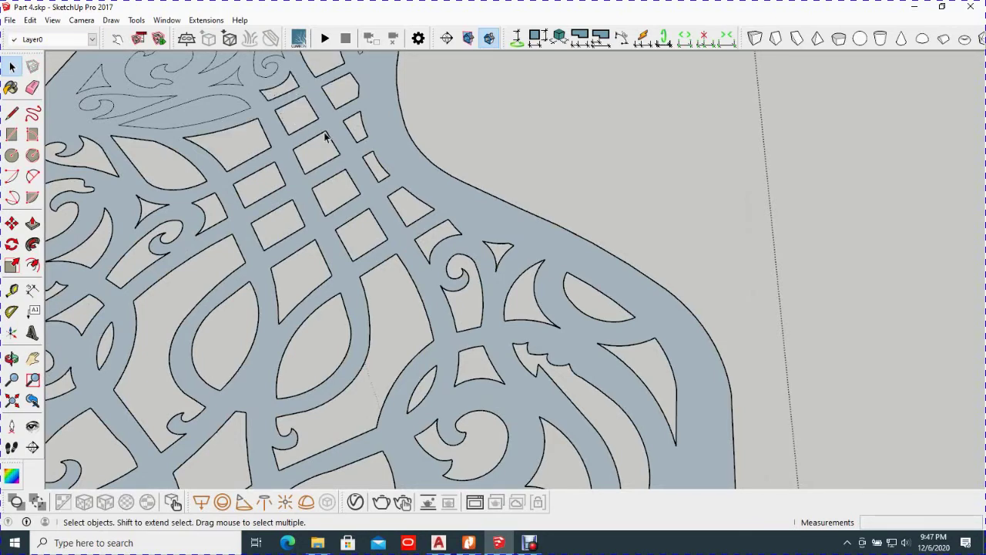
# Step: At the panel's top end, cut out the small face, the thin edge sliver and the leaf-shaped sliver
pyautogui.moveTo(176, 99); pyautogui.dragTo(529, 302, button='middle')
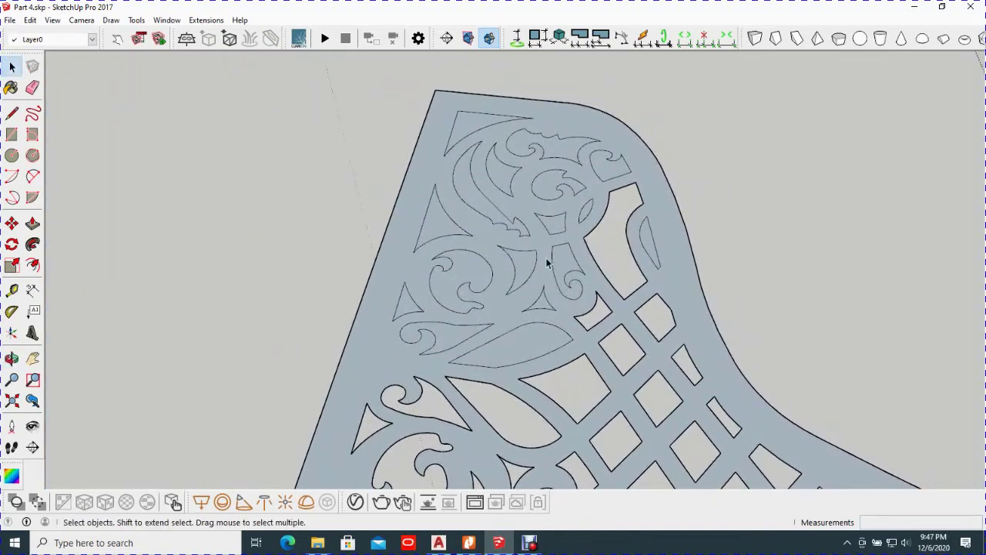
pyautogui.click(610, 173)
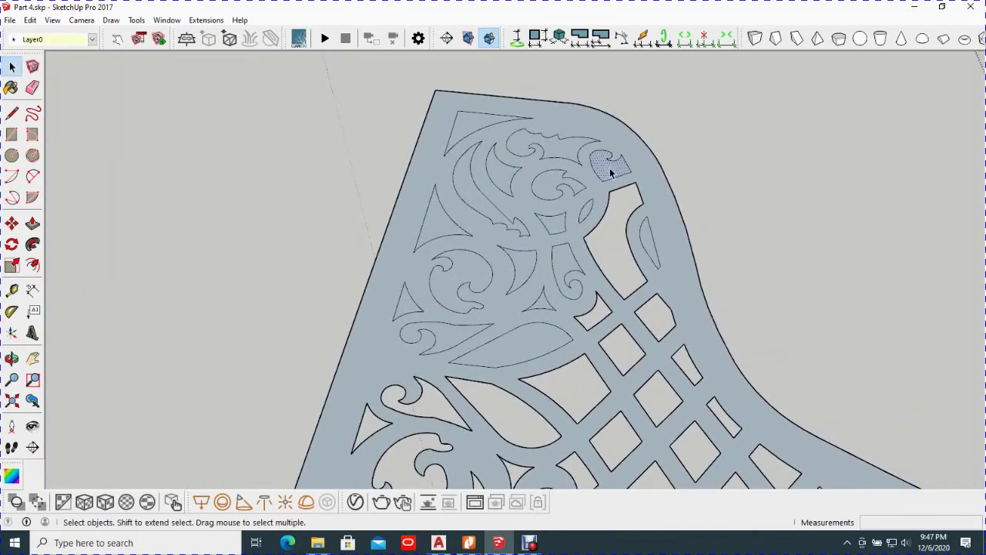
pyautogui.press('Delete')
pyautogui.click(640, 229)
pyautogui.press('Delete')
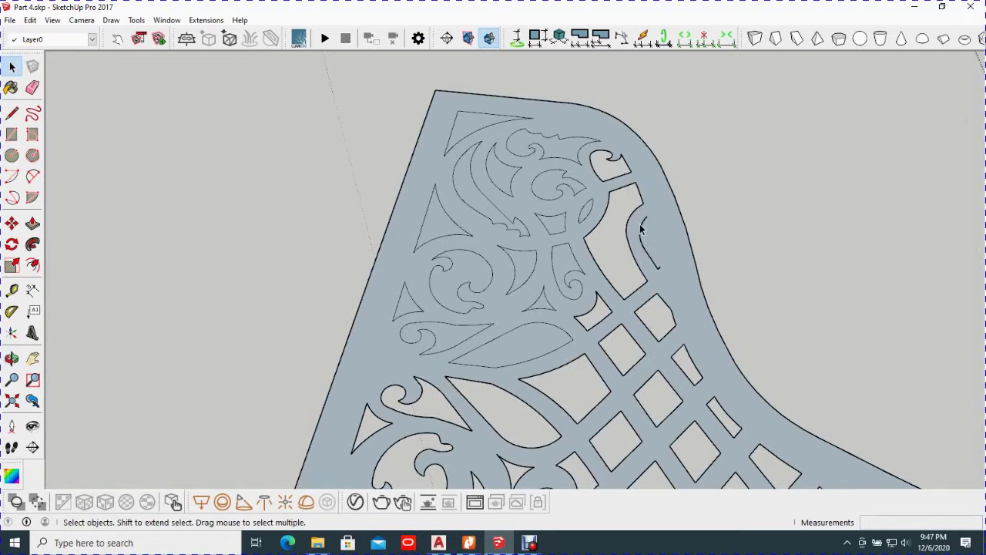
pyautogui.hotkey('ctrl', 'z')
pyautogui.click(649, 245)
pyautogui.press('Delete')
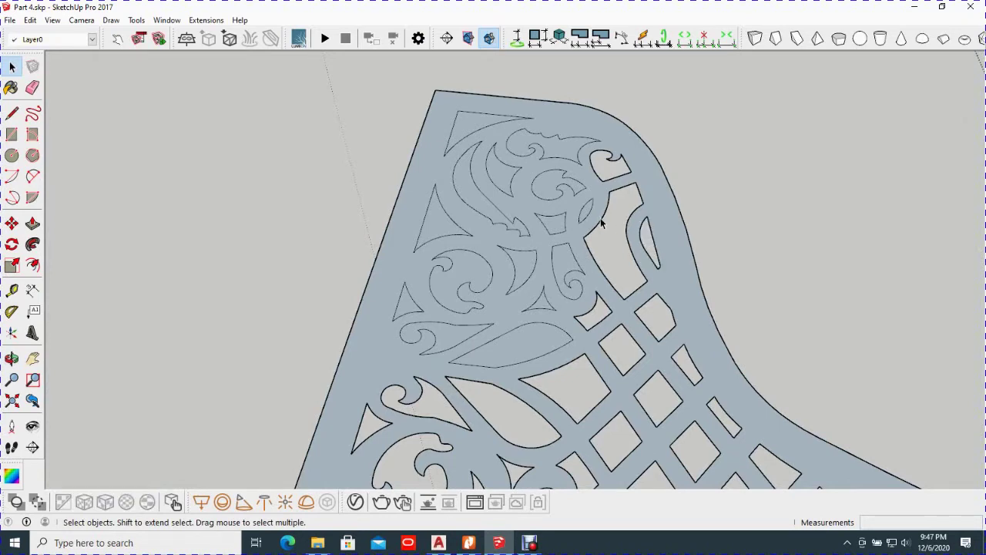
pyautogui.click(584, 210)
pyautogui.press('Delete')
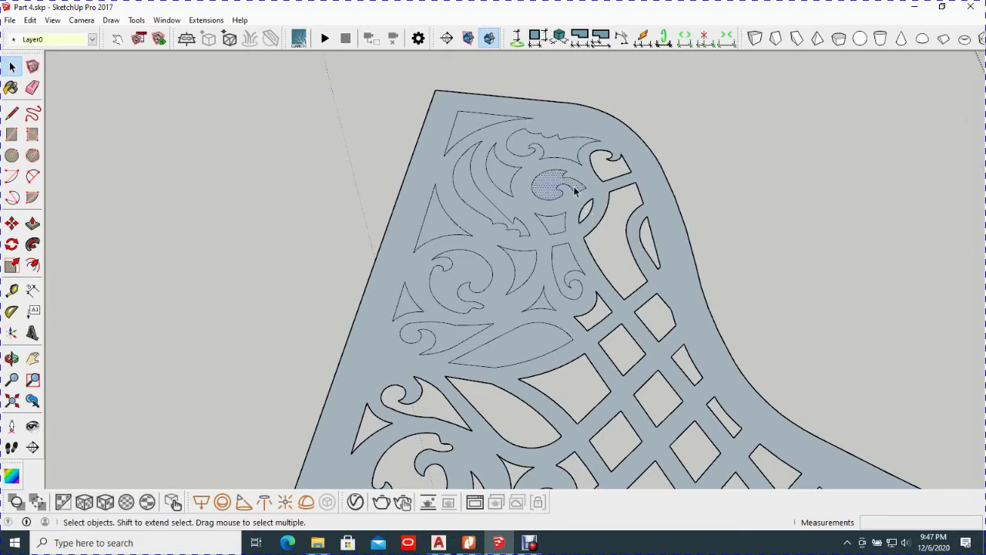
# Step: Delete the two scroll faces, the top corner triangle and the large curved face below it
pyautogui.press('Delete')
pyautogui.click(530, 151)
pyautogui.press('Delete')
pyautogui.click(483, 126)
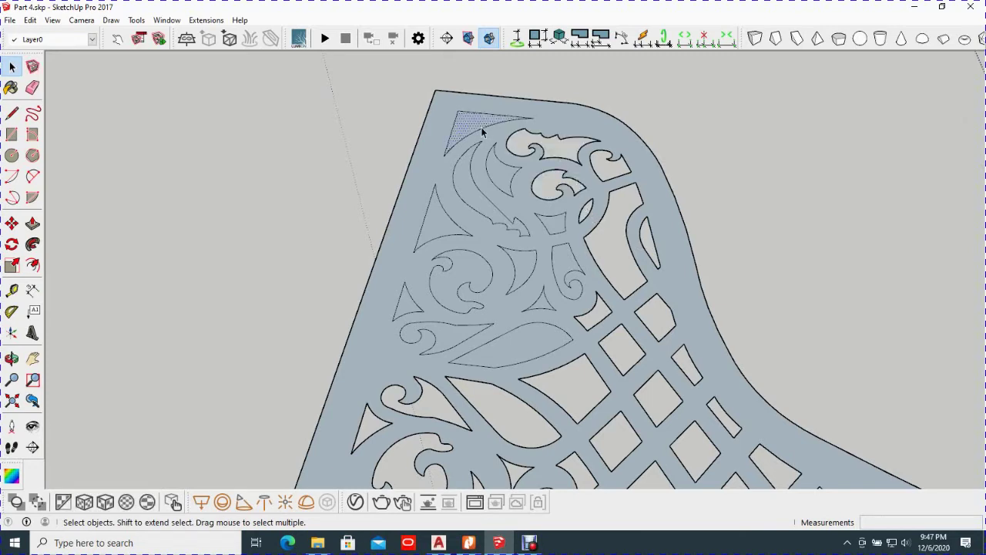
pyautogui.press('Delete')
pyautogui.click(470, 182)
pyautogui.press('Delete')
# Step: Cut out the last small face, larger curved face, triangle, swirl, central triangle and leaf shape
pyautogui.click(553, 227)
pyautogui.press('Delete')
pyautogui.click(522, 271)
pyautogui.press('Delete')
pyautogui.click(452, 229)
pyautogui.press('Delete')
pyautogui.click(462, 286)
pyautogui.press('Delete')
pyautogui.click(542, 306)
pyautogui.press('Delete')
pyautogui.click(532, 338)
pyautogui.press('Delete')
pyautogui.scroll(-2, 408, 300)
pyautogui.scroll(-2, 413, 269)
pyautogui.scroll(-3, 414, 268)
pyautogui.moveTo(488, 332)
pyautogui.mouseDown(button='middle')
pyautogui.moveTo(519, 282)
pyautogui.moveTo(521, 312)
pyautogui.mouseUp(button='middle')
pyautogui.moveTo(444, 354)
pyautogui.mouseDown(button='middle')
pyautogui.moveTo(338, 263)
pyautogui.moveTo(601, 293)
pyautogui.moveTo(560, 317)
pyautogui.moveTo(589, 257)
pyautogui.moveTo(519, 246)
pyautogui.moveTo(442, 214)
pyautogui.moveTo(295, 246)
pyautogui.moveTo(344, 302)
pyautogui.moveTo(442, 151)
pyautogui.mouseUp(button='middle')
pyautogui.scroll(-2, 345, 303)
pyautogui.scroll(-2, 344, 303)
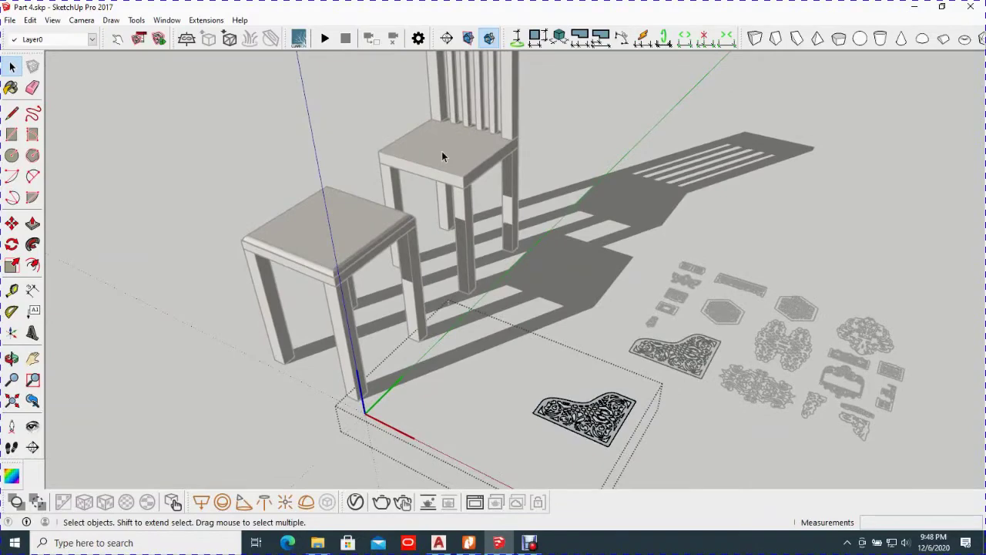
pyautogui.moveTo(490, 124)
pyautogui.mouseDown(button='middle')
pyautogui.moveTo(490, 243)
pyautogui.moveTo(473, 246)
pyautogui.moveTo(448, 329)
pyautogui.mouseUp(button='middle')
pyautogui.scroll(3, 475, 348)
pyautogui.scroll(3, 475, 348)
pyautogui.scroll(2, 475, 348)
pyautogui.moveTo(504, 351)
pyautogui.mouseDown(button='middle')
pyautogui.moveTo(366, 322)
pyautogui.moveTo(392, 334)
pyautogui.mouseUp(button='middle')
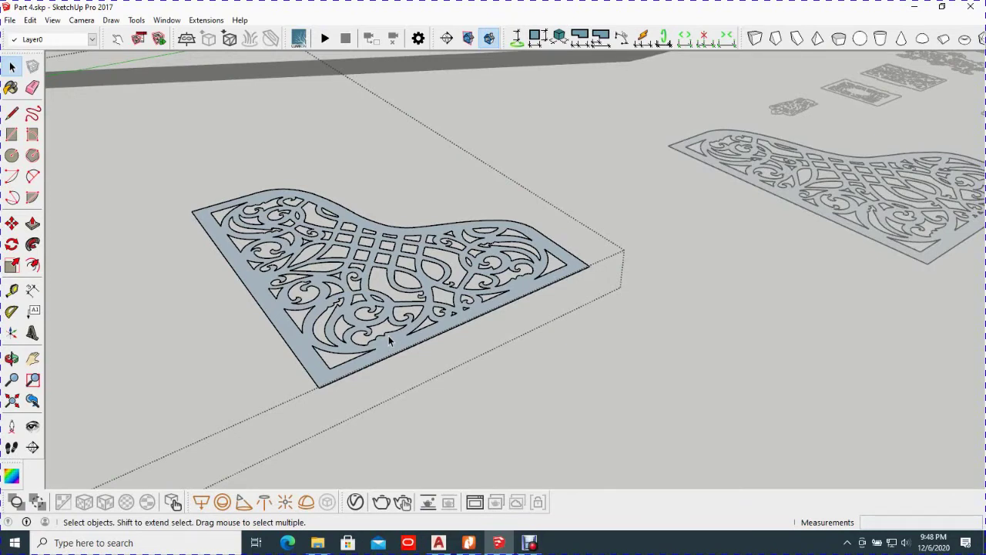
pyautogui.moveTo(418, 333); pyautogui.dragTo(438, 318, button='middle')
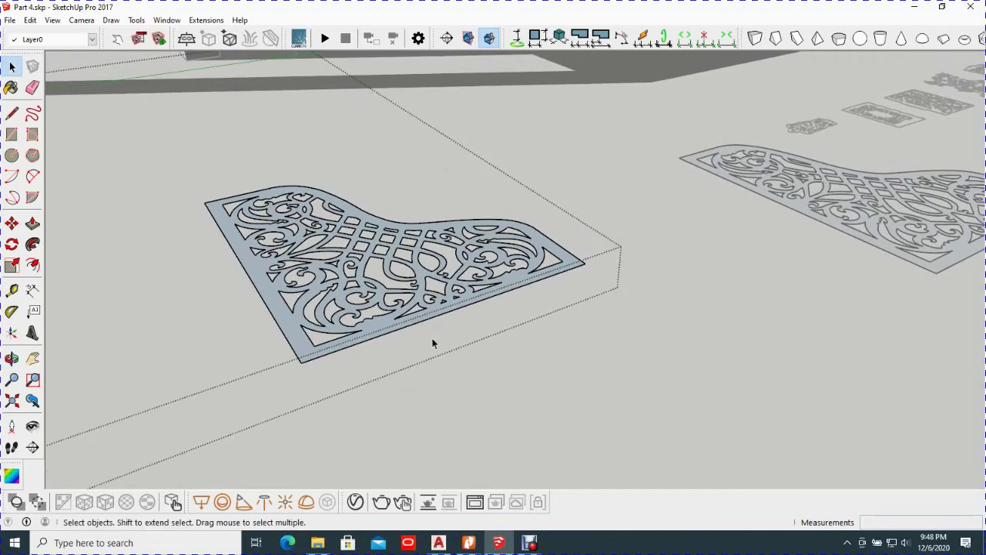
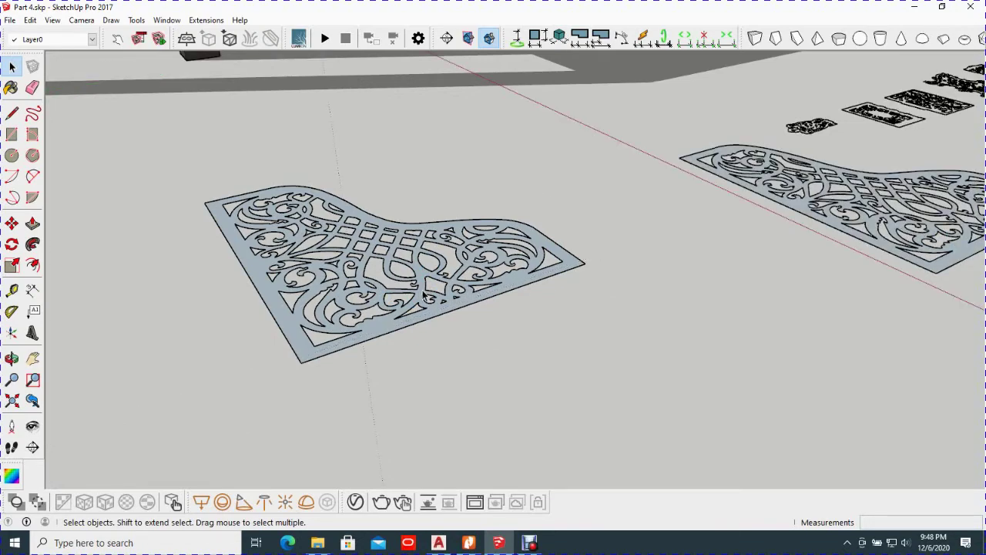
# Step: Make the near corner bracket a unique component via Make Unique and enter it for editing
pyautogui.click(423, 296)
pyautogui.rightClick(421, 295)
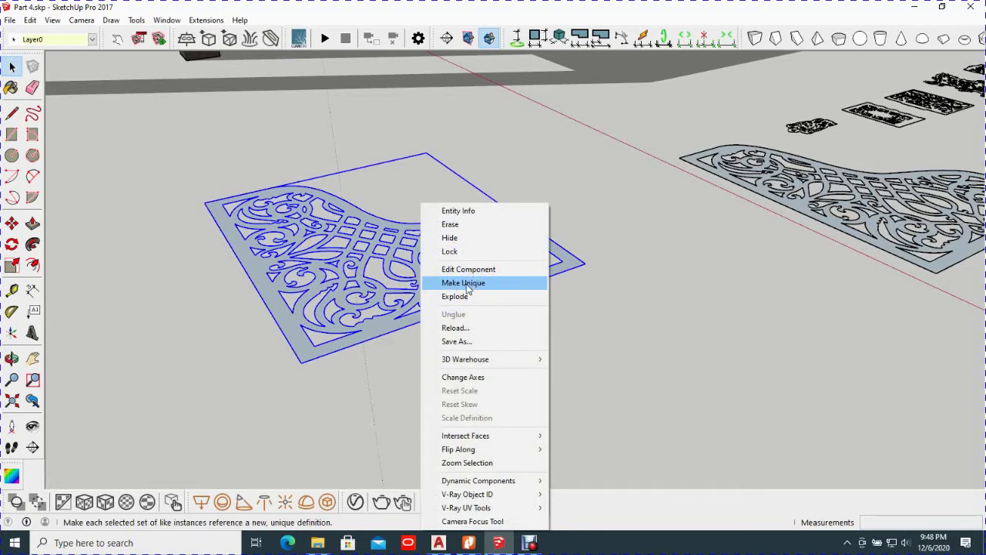
pyautogui.click(468, 285)
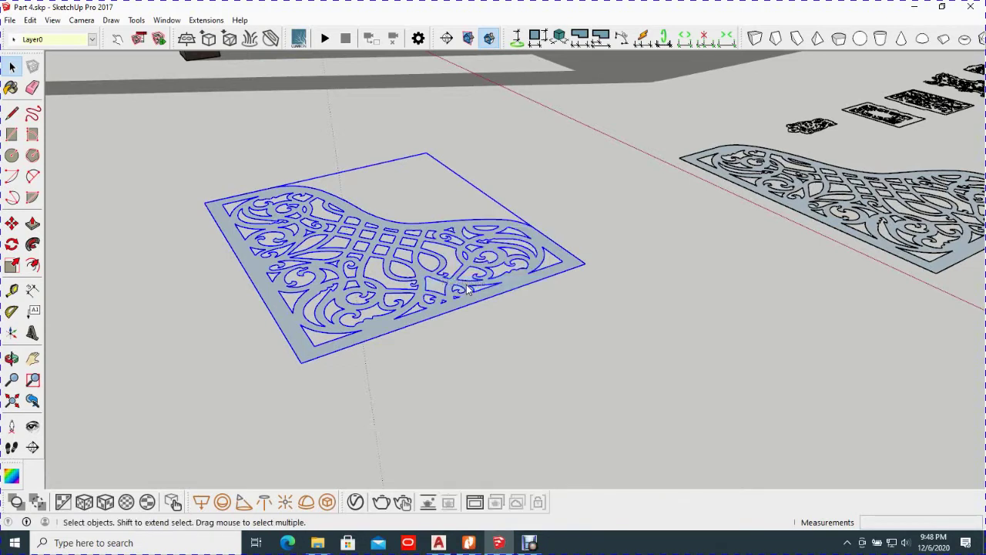
pyautogui.doubleClick(423, 296)
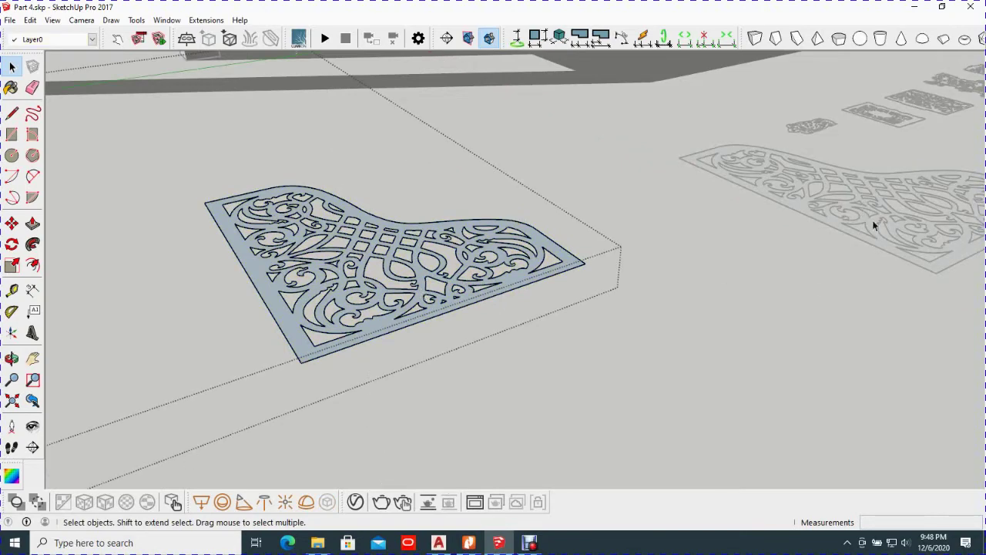
pyautogui.moveTo(402, 322); pyautogui.dragTo(407, 304, button='middle')
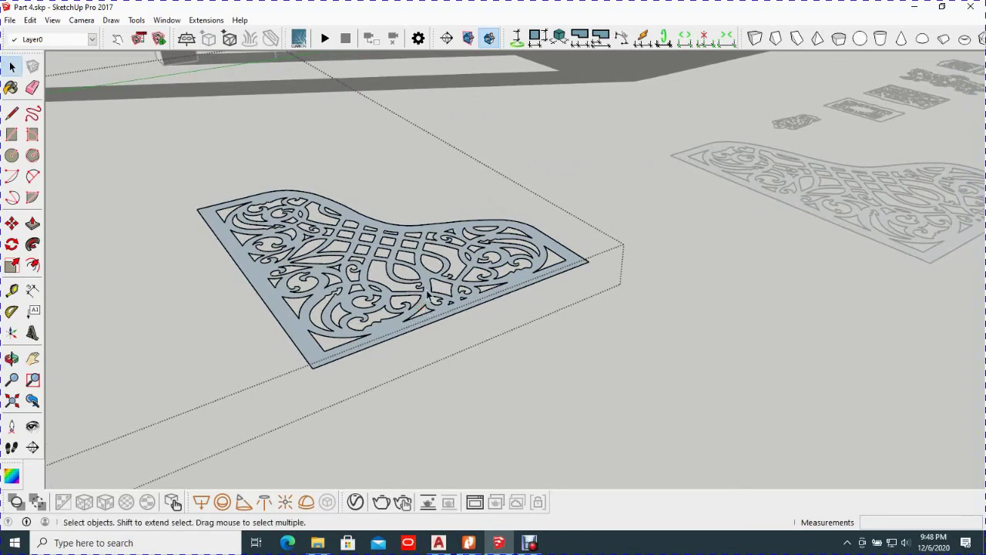
pyautogui.press('p')
pyautogui.scroll(2, 426, 296)
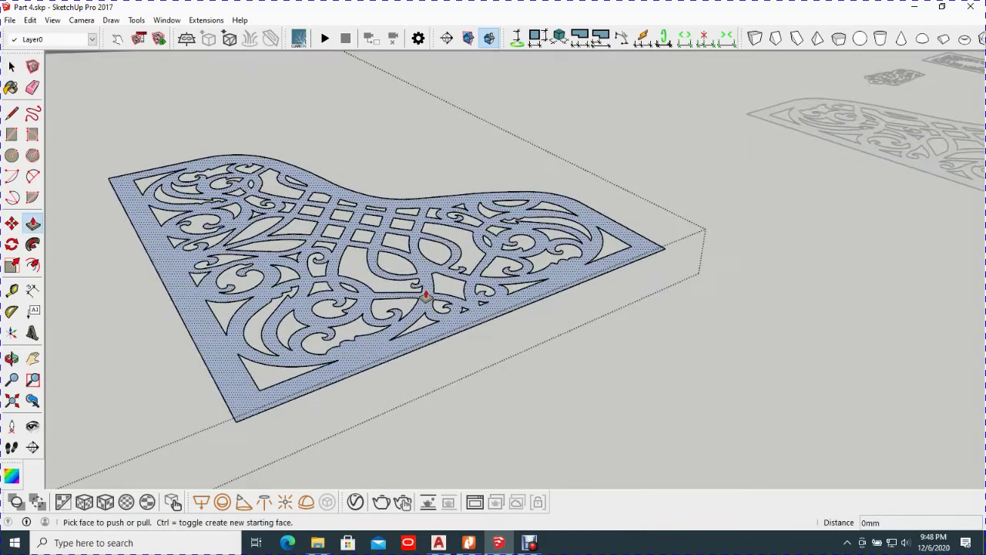
# Step: Push/Pull the bracket's face up 5mm into a solid carved panel
pyautogui.click(425, 296)
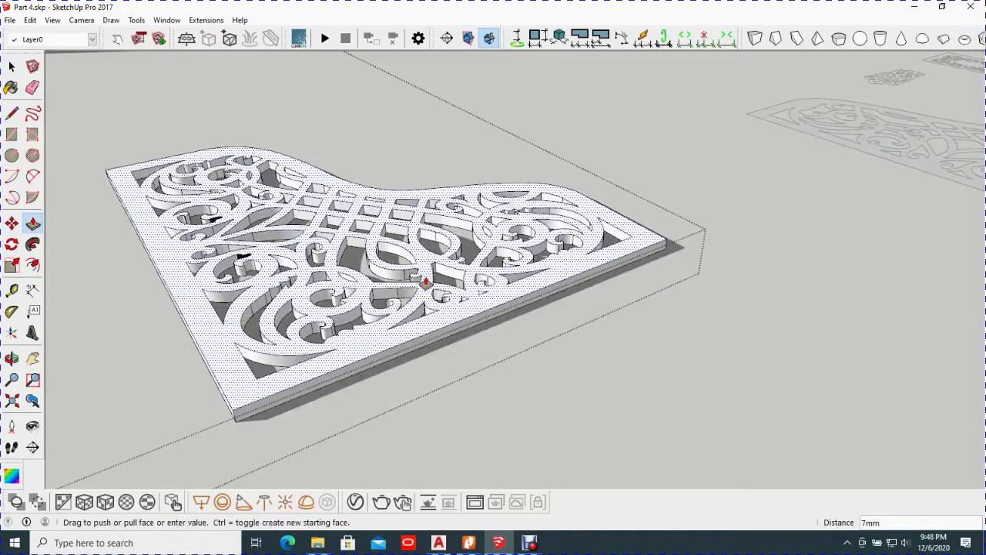
pyautogui.click(425, 282)
pyautogui.write('5')
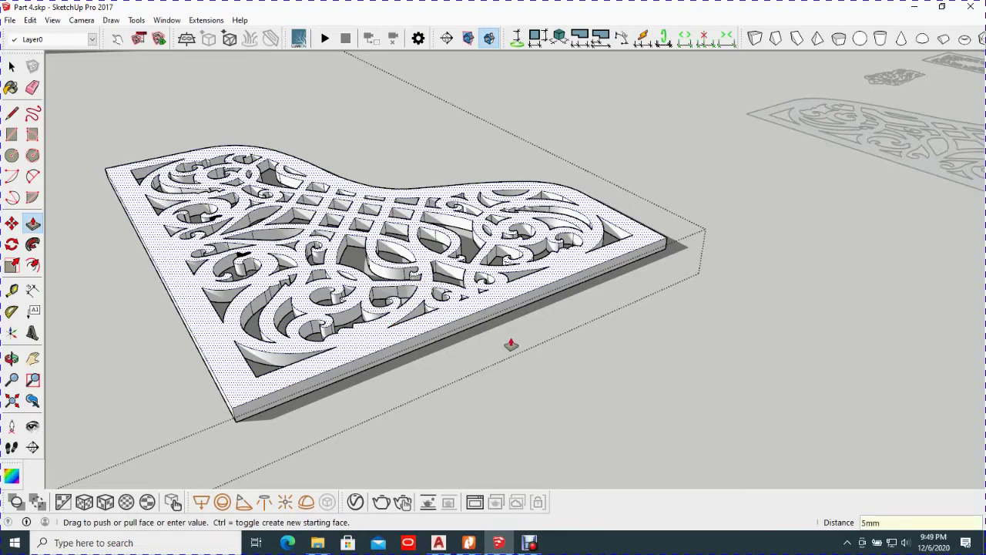
pyautogui.press('Return')
pyautogui.press('space')
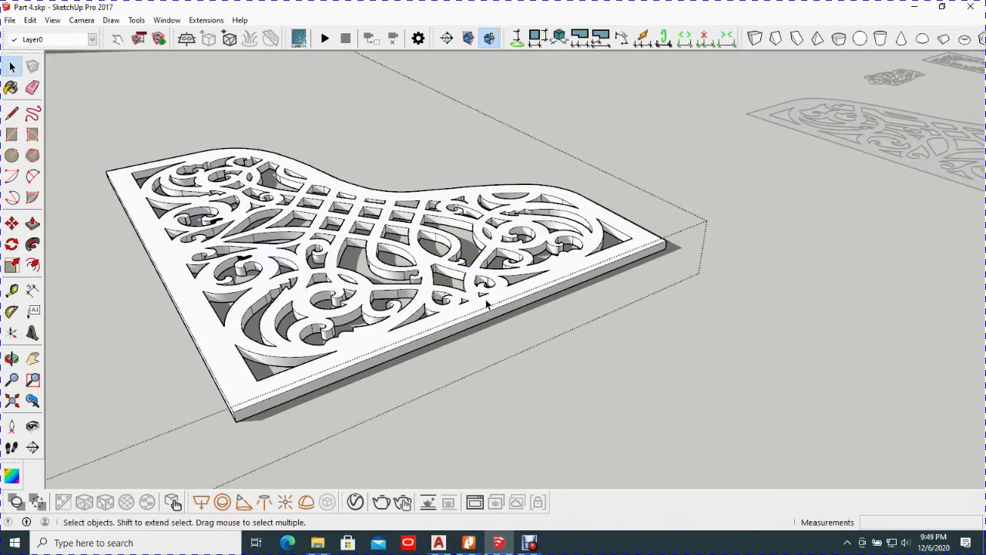
pyautogui.moveTo(522, 358); pyautogui.dragTo(358, 377, button='middle')
# Step: Orbit and zoom around the extruded panel to inspect its scroll cut-outs up close
pyautogui.scroll(-2, 358, 376)
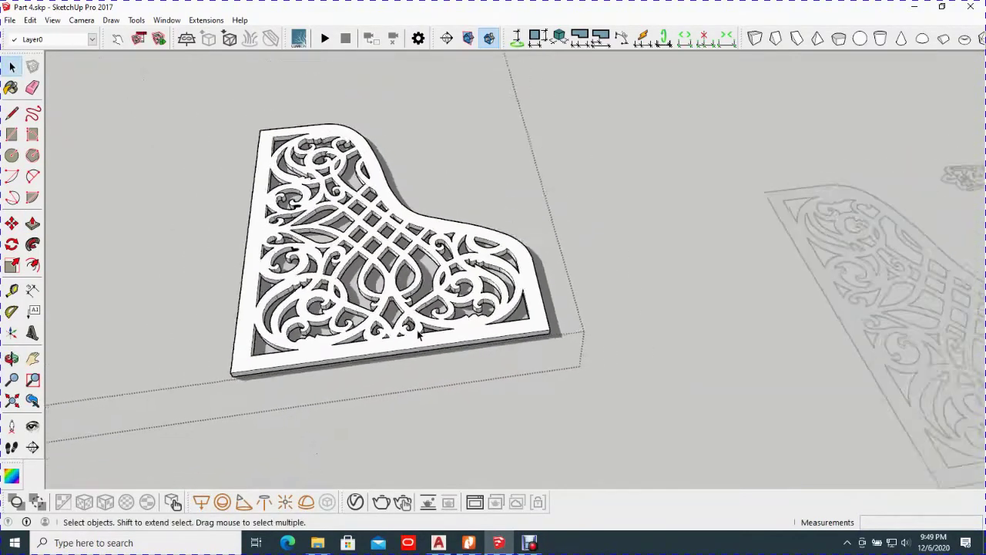
pyautogui.scroll(-3, 358, 377)
pyautogui.moveTo(359, 377)
pyautogui.mouseDown(button='middle')
pyautogui.moveTo(464, 330)
pyautogui.moveTo(586, 305)
pyautogui.mouseUp(button='middle')
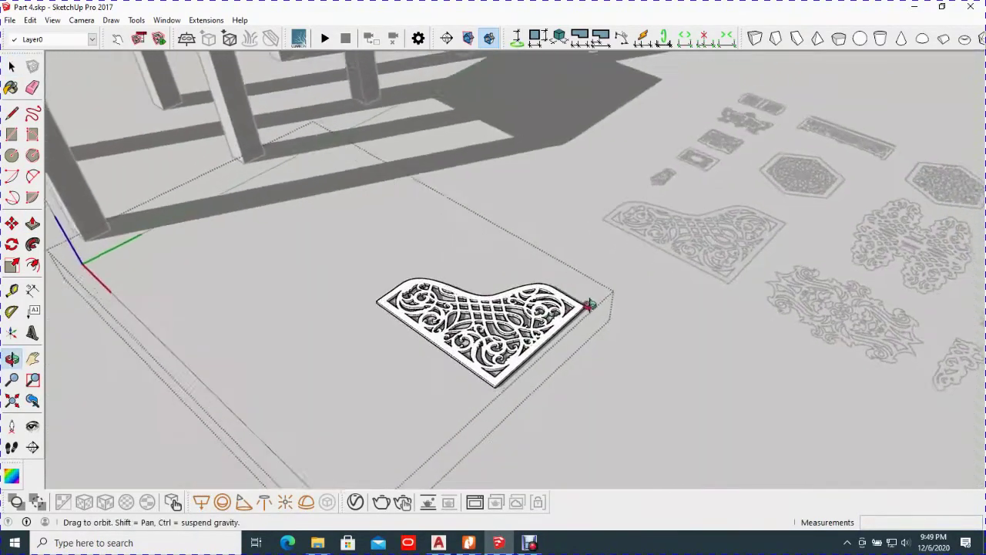
pyautogui.scroll(3, 583, 308)
pyautogui.scroll(2, 531, 349)
pyautogui.scroll(2, 531, 349)
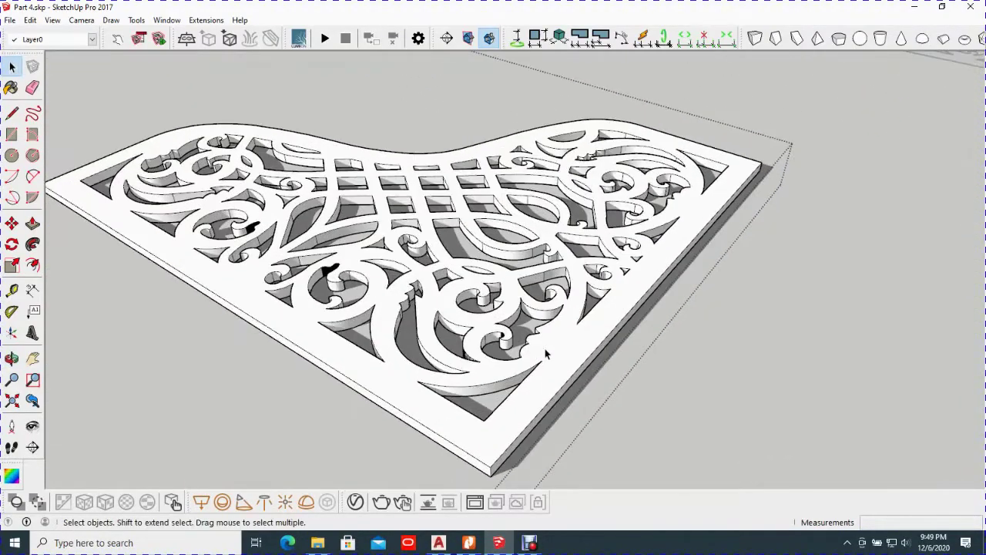
pyautogui.scroll(2, 543, 351)
pyautogui.moveTo(550, 357)
pyautogui.mouseDown(button='middle')
pyautogui.moveTo(550, 341)
pyautogui.moveTo(526, 321)
pyautogui.moveTo(755, 288)
pyautogui.moveTo(666, 327)
pyautogui.mouseUp(button='middle')
pyautogui.scroll(3, 355, 351)
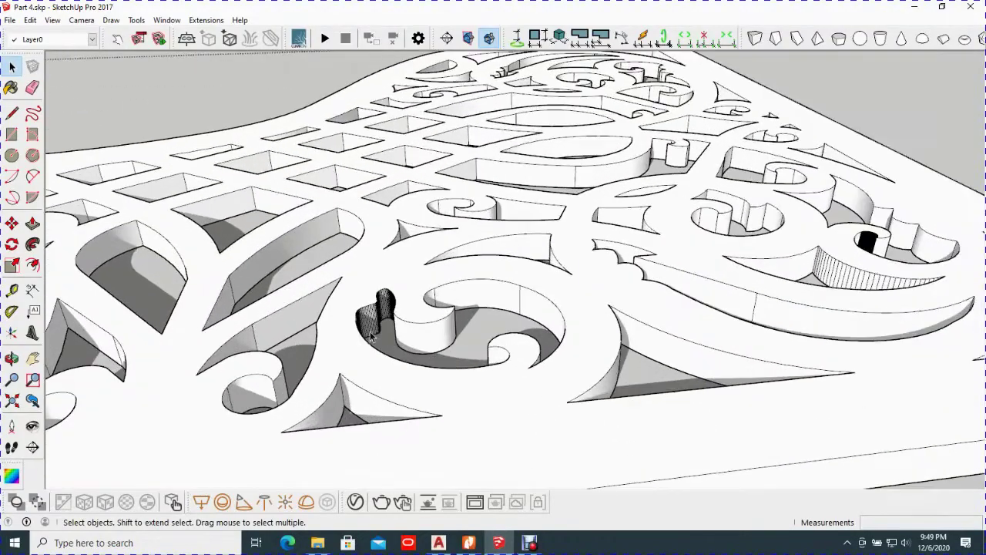
pyautogui.scroll(3, 385, 331)
pyautogui.moveTo(431, 328)
pyautogui.mouseDown(button='middle')
pyautogui.moveTo(467, 326)
pyautogui.moveTo(395, 397)
pyautogui.mouseUp(button='middle')
pyautogui.scroll(-2, 462, 282)
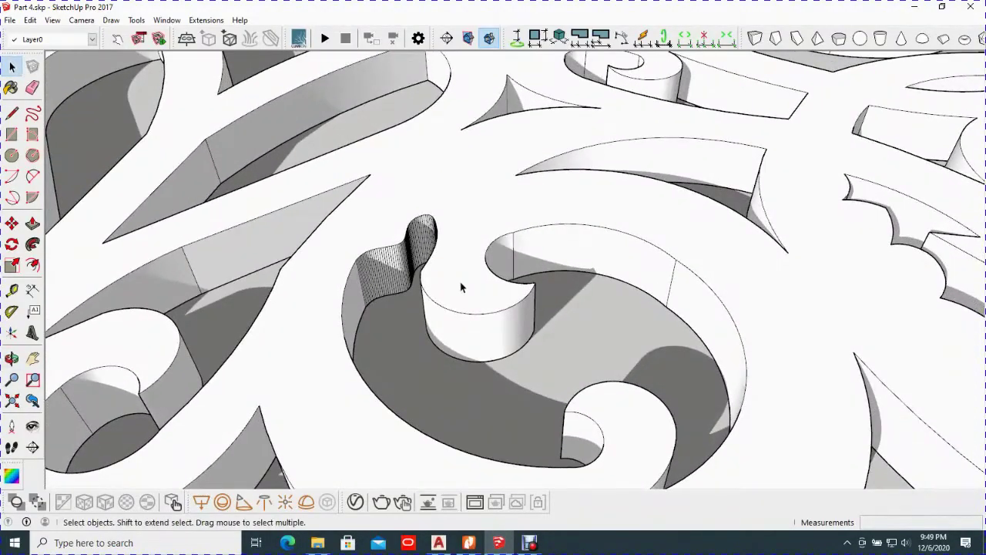
pyautogui.scroll(-2, 463, 282)
pyautogui.scroll(-2, 462, 284)
pyautogui.scroll(-2, 463, 287)
pyautogui.scroll(-3, 463, 287)
pyautogui.moveTo(462, 286)
pyautogui.mouseDown(button='middle')
pyautogui.moveTo(436, 260)
pyautogui.moveTo(447, 269)
pyautogui.moveTo(515, 254)
pyautogui.moveTo(585, 270)
pyautogui.mouseUp(button='middle')
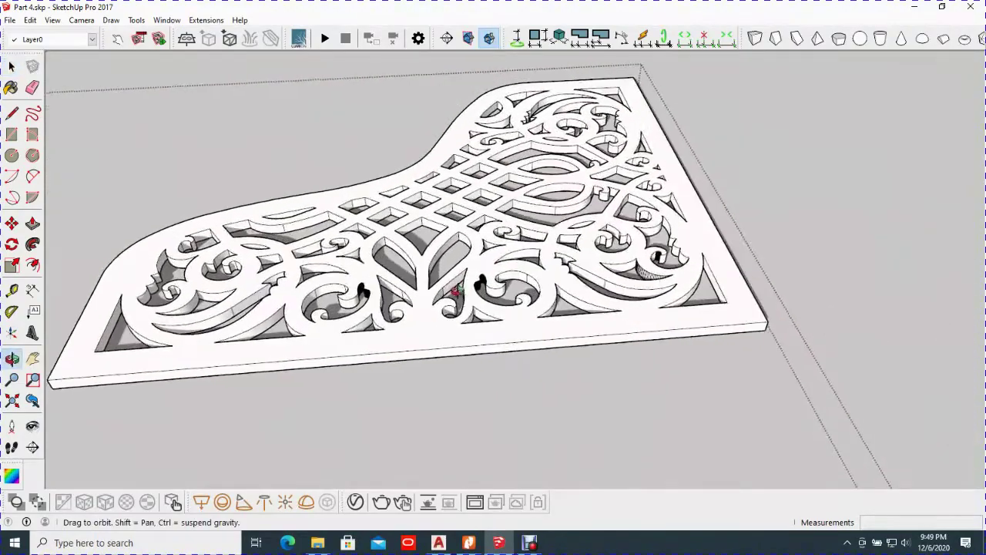
pyautogui.scroll(3, 647, 279)
pyautogui.scroll(2, 647, 279)
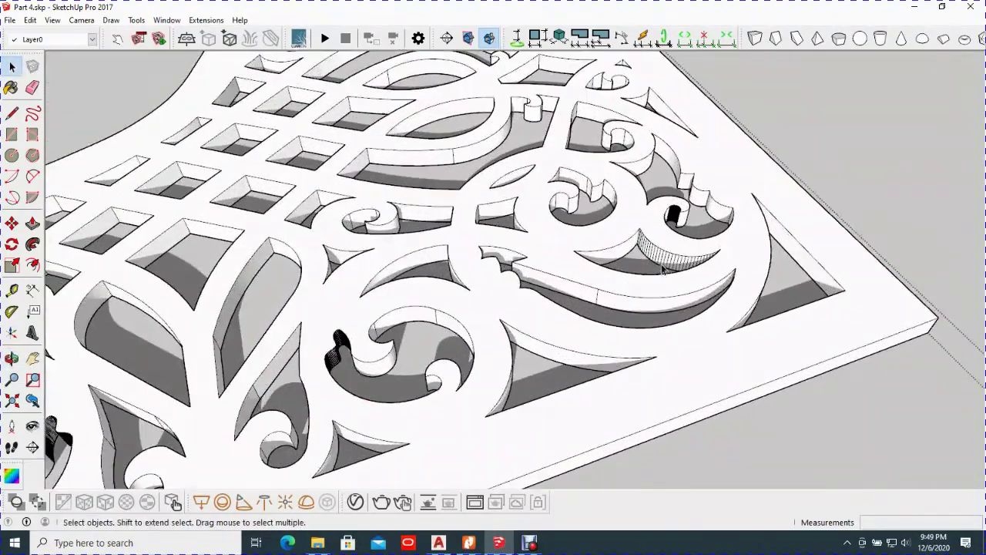
pyautogui.scroll(2, 655, 271)
pyautogui.scroll(1, 664, 264)
pyautogui.scroll(1, 667, 257)
pyautogui.scroll(-5, 668, 255)
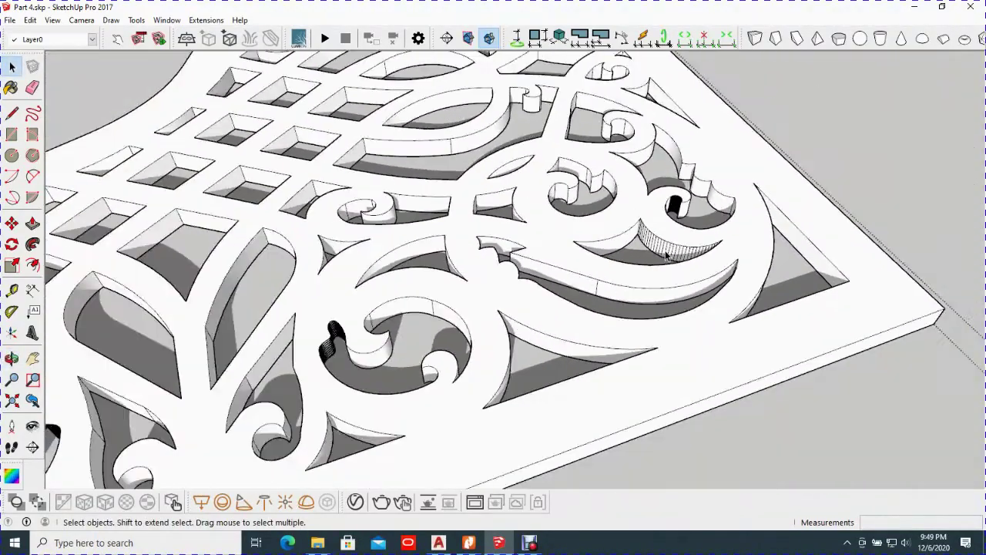
pyautogui.scroll(-3, 664, 251)
pyautogui.moveTo(639, 326)
pyautogui.mouseDown(button='middle')
pyautogui.moveTo(543, 300)
pyautogui.moveTo(548, 287)
pyautogui.mouseUp(button='middle')
# Step: Window-select the whole carved panel and bring up its context menu
pyautogui.scroll(-2, 549, 287)
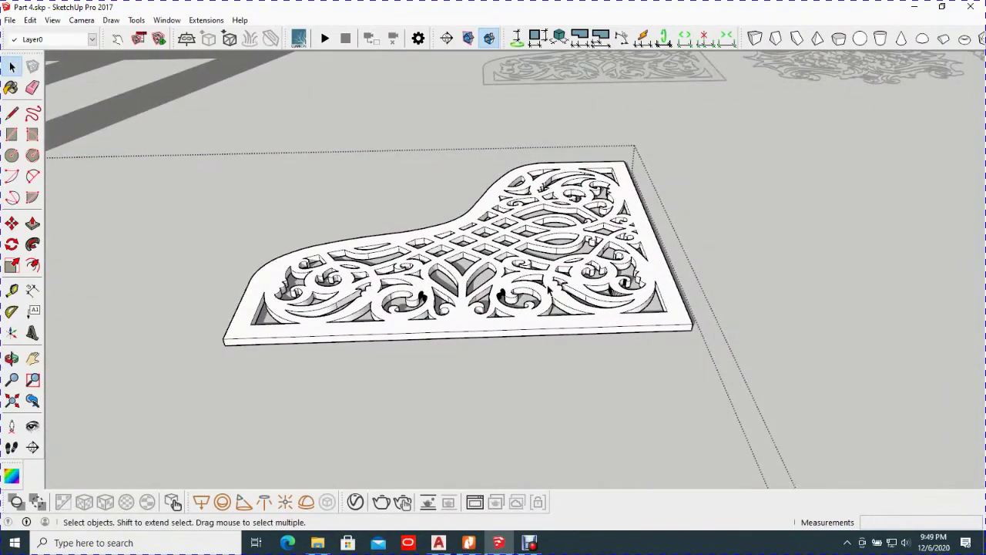
pyautogui.moveTo(312, 185); pyautogui.dragTo(710, 368)
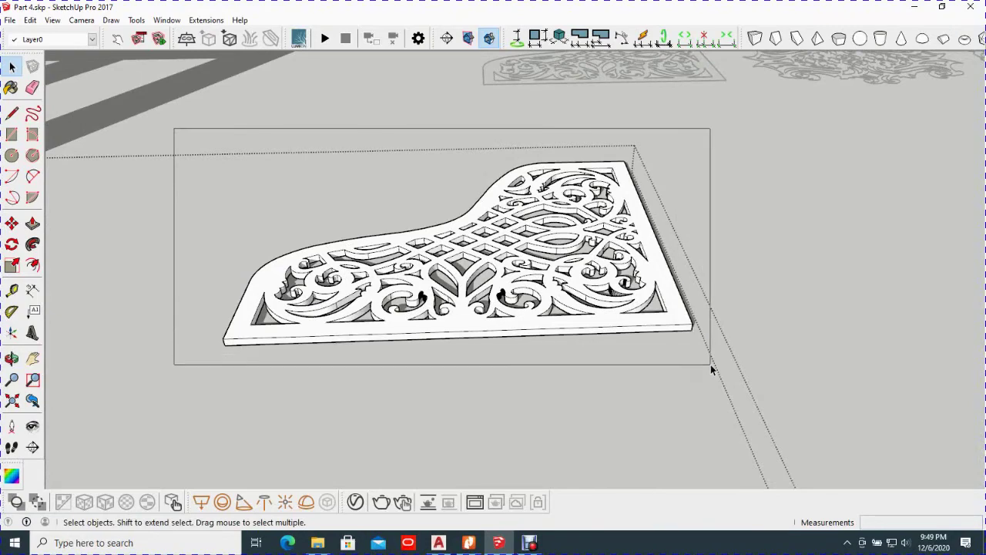
pyautogui.moveTo(710, 365); pyautogui.dragTo(710, 364)
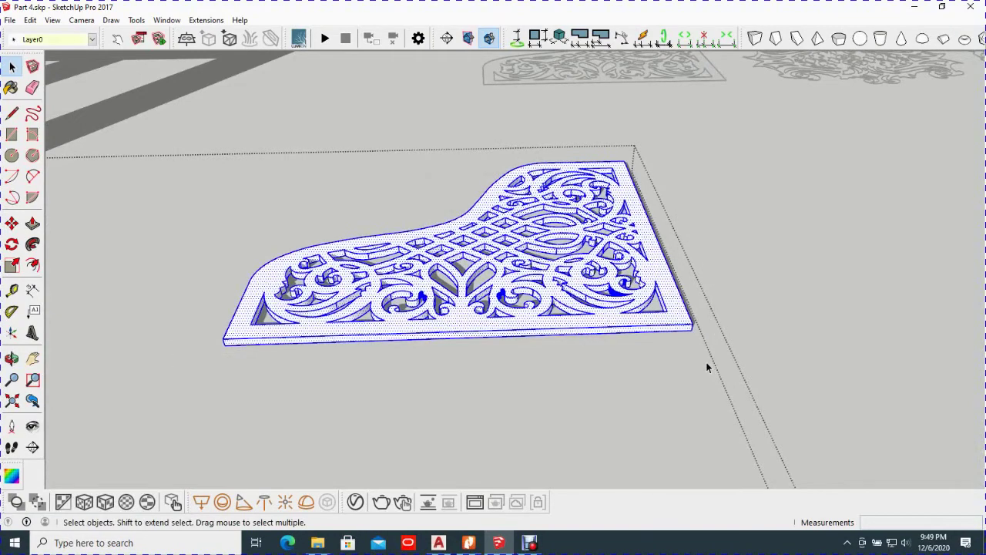
pyautogui.rightClick(585, 326)
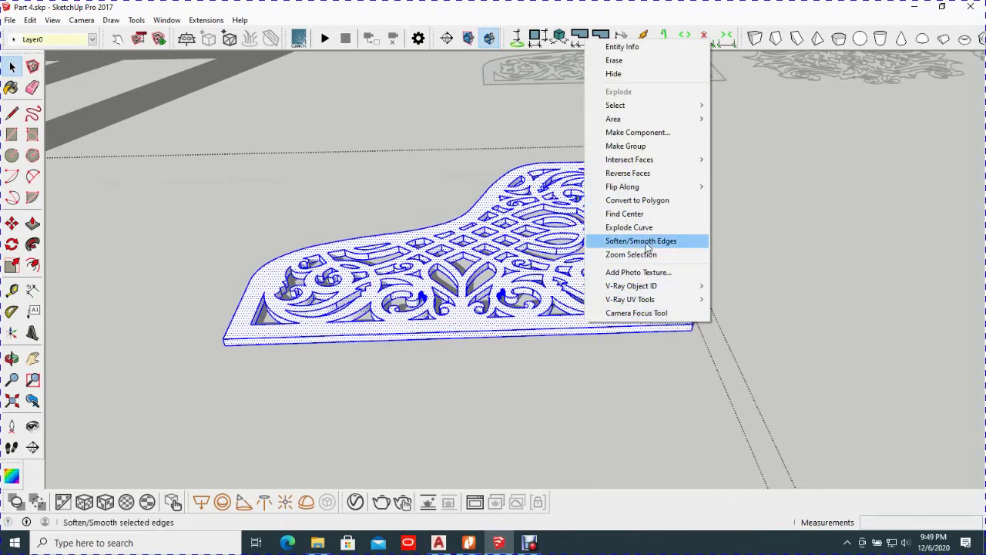
# Step: Open the Soften Edges settings for the selected carved panel
pyautogui.click(647, 242)
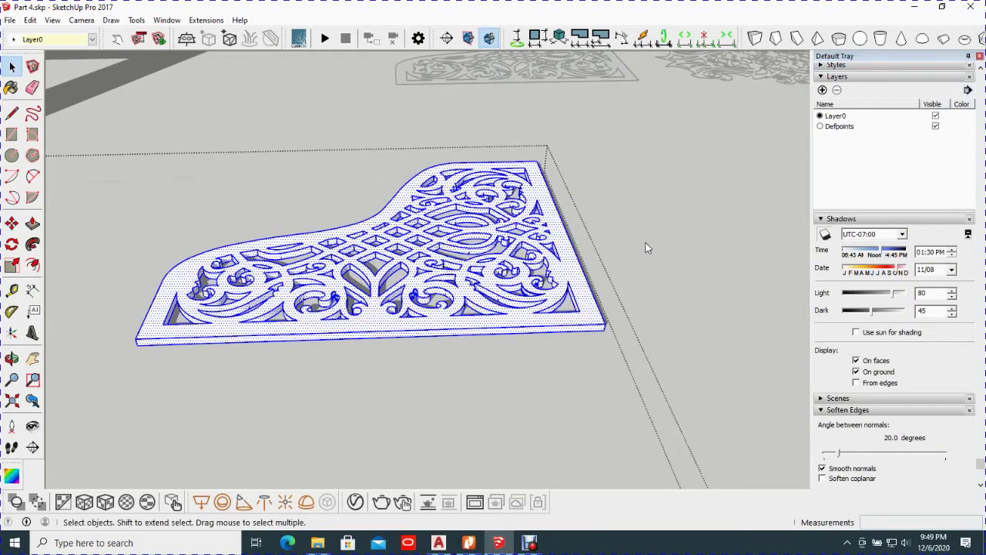
pyautogui.moveTo(521, 317)
pyautogui.mouseDown(button='middle')
pyautogui.moveTo(550, 308)
pyautogui.moveTo(538, 317)
pyautogui.mouseUp(button='middle')
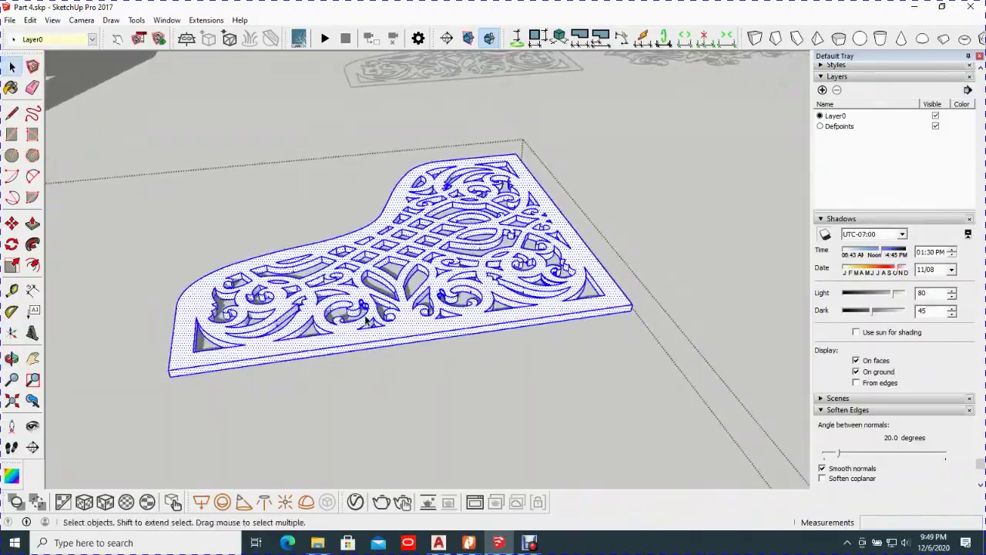
pyautogui.scroll(2, 375, 320)
pyautogui.scroll(2, 367, 313)
pyautogui.scroll(2, 399, 348)
pyautogui.moveTo(399, 349)
pyautogui.mouseDown(button='middle')
pyautogui.moveTo(594, 319)
pyautogui.moveTo(326, 260)
pyautogui.moveTo(329, 308)
pyautogui.mouseUp(button='middle')
pyautogui.scroll(-2, 329, 308)
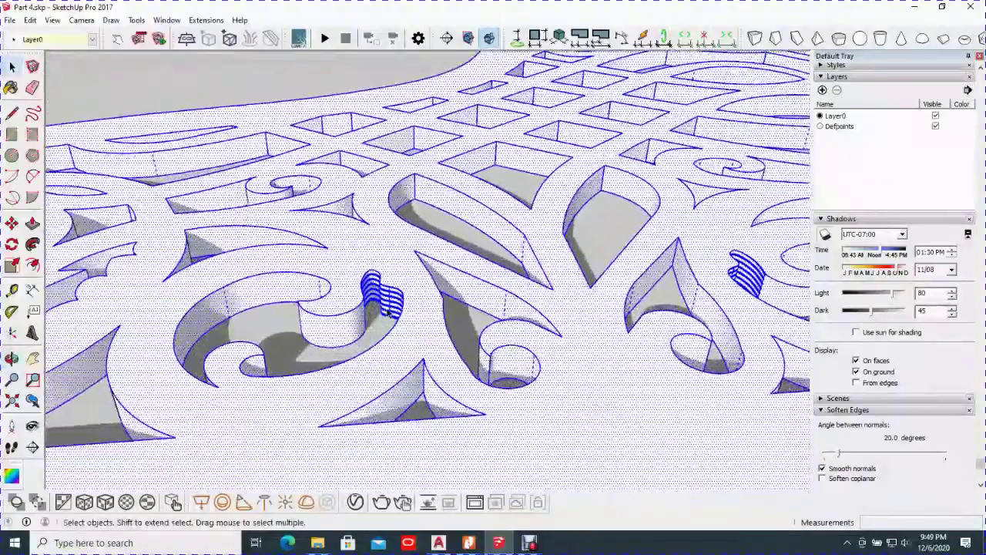
pyautogui.scroll(-2, 362, 302)
pyautogui.scroll(-2, 385, 297)
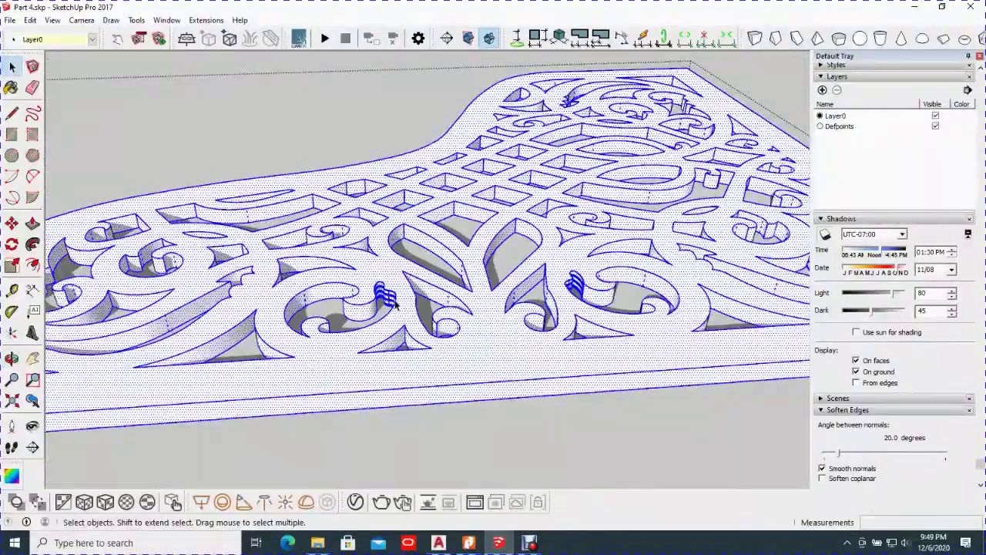
# Step: Clear the selection and zoom out to show the stools and all cut-out pieces
pyautogui.click(615, 429)
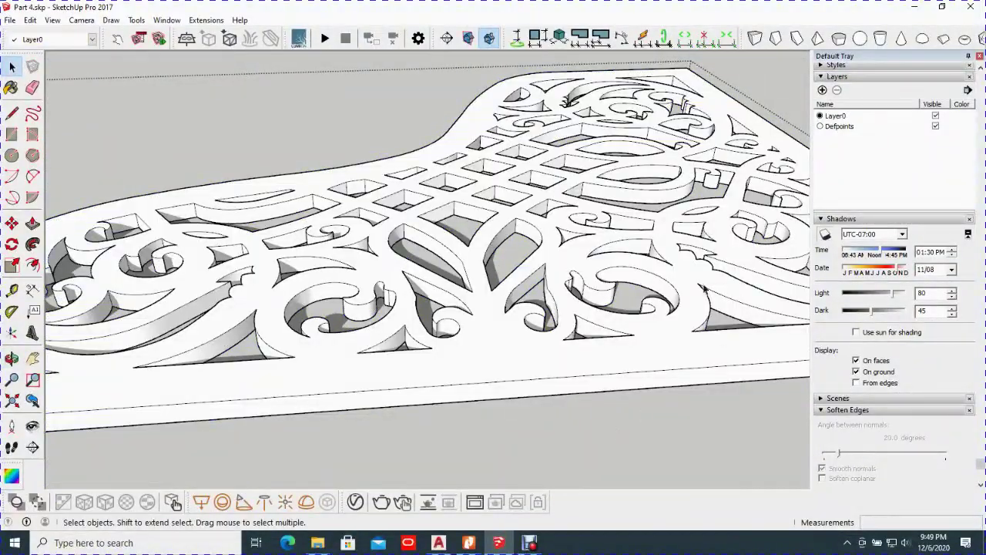
pyautogui.moveTo(669, 325)
pyautogui.mouseDown(button='middle')
pyautogui.moveTo(451, 301)
pyautogui.moveTo(577, 297)
pyautogui.moveTo(634, 265)
pyautogui.moveTo(352, 267)
pyautogui.moveTo(242, 309)
pyautogui.moveTo(347, 262)
pyautogui.moveTo(509, 287)
pyautogui.mouseUp(button='middle')
pyautogui.scroll(-2, 400, 254)
pyautogui.scroll(-2, 400, 252)
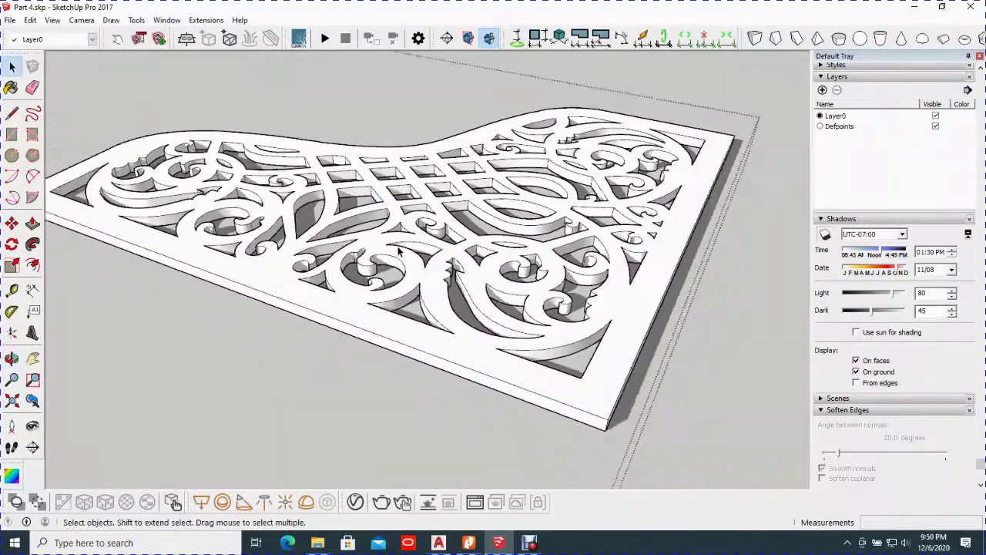
pyautogui.scroll(-3, 399, 252)
pyautogui.moveTo(537, 365); pyautogui.dragTo(507, 336, button='middle')
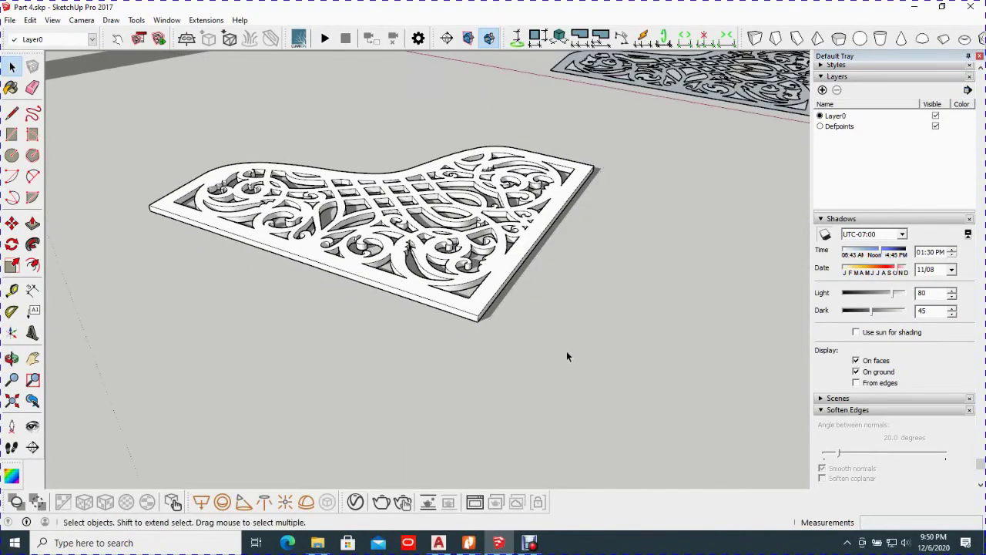
pyautogui.moveTo(566, 356)
pyautogui.mouseDown(button='middle')
pyautogui.moveTo(175, 322)
pyautogui.moveTo(341, 275)
pyautogui.moveTo(467, 374)
pyautogui.moveTo(457, 359)
pyautogui.mouseUp(button='middle')
pyautogui.scroll(-3, 344, 274)
pyautogui.scroll(-3, 367, 274)
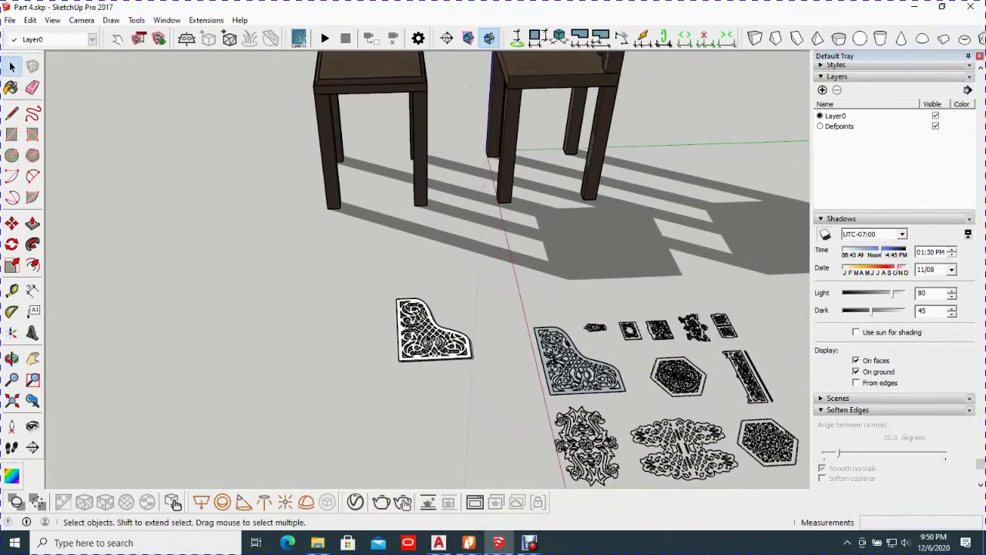
# Step: Select the small carved corner panel, briefly starting and cancelling the Rotate tool
pyautogui.scroll(3, 435, 339)
pyautogui.scroll(3, 432, 354)
pyautogui.click(414, 414)
pyautogui.scroll(-3, 269, 418)
pyautogui.moveTo(411, 304); pyautogui.dragTo(374, 326, button='middle')
pyautogui.scroll(3, 374, 326)
pyautogui.scroll(2, 359, 346)
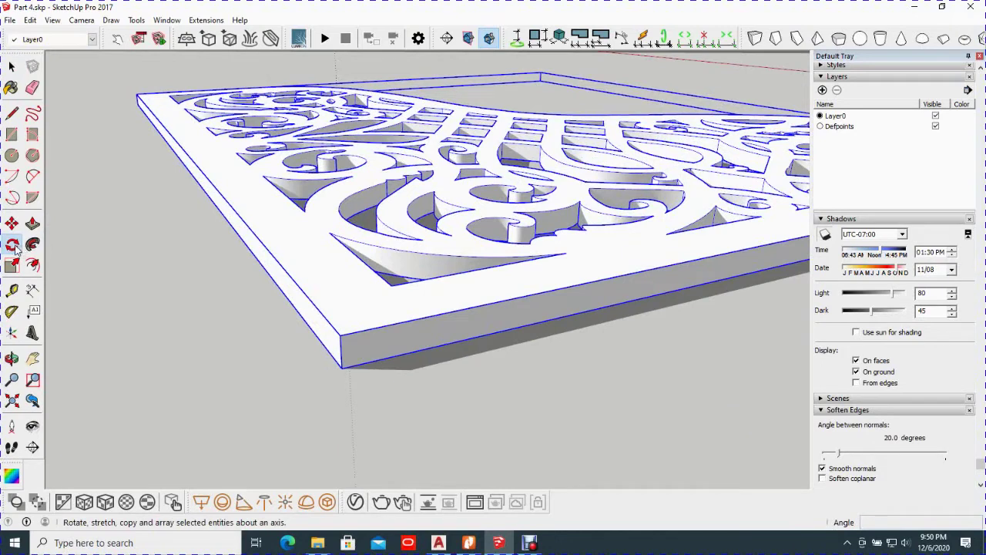
pyautogui.click(13, 246)
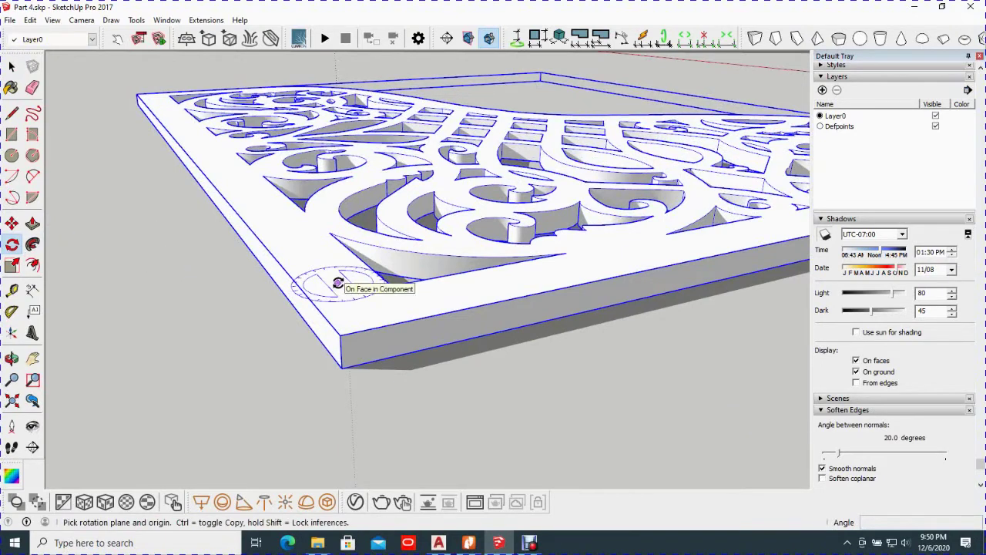
pyautogui.press('space')
# Step: Frame a close view of the carved panel lying on the ground near the stools
pyautogui.scroll(-2, 364, 301)
pyautogui.scroll(-2, 365, 296)
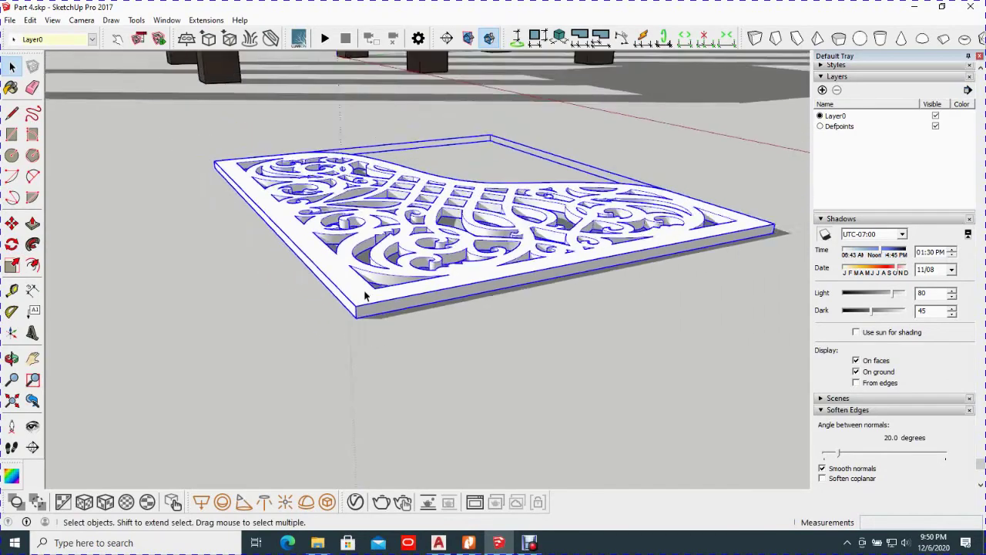
pyautogui.scroll(-2, 367, 292)
pyautogui.moveTo(369, 289); pyautogui.dragTo(287, 146, button='middle')
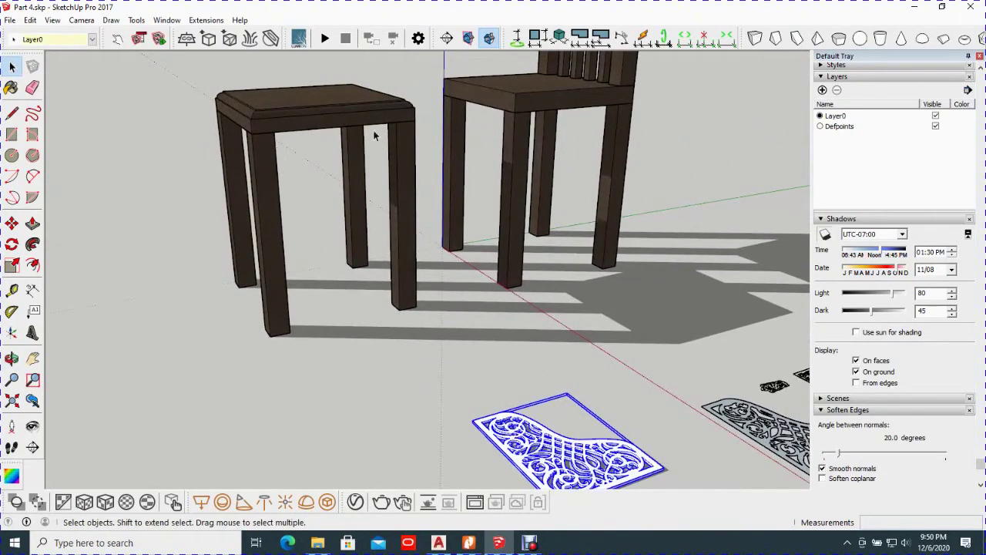
pyautogui.moveTo(259, 117)
pyautogui.mouseDown(button='middle')
pyautogui.moveTo(436, 137)
pyautogui.moveTo(533, 420)
pyautogui.mouseUp(button='middle')
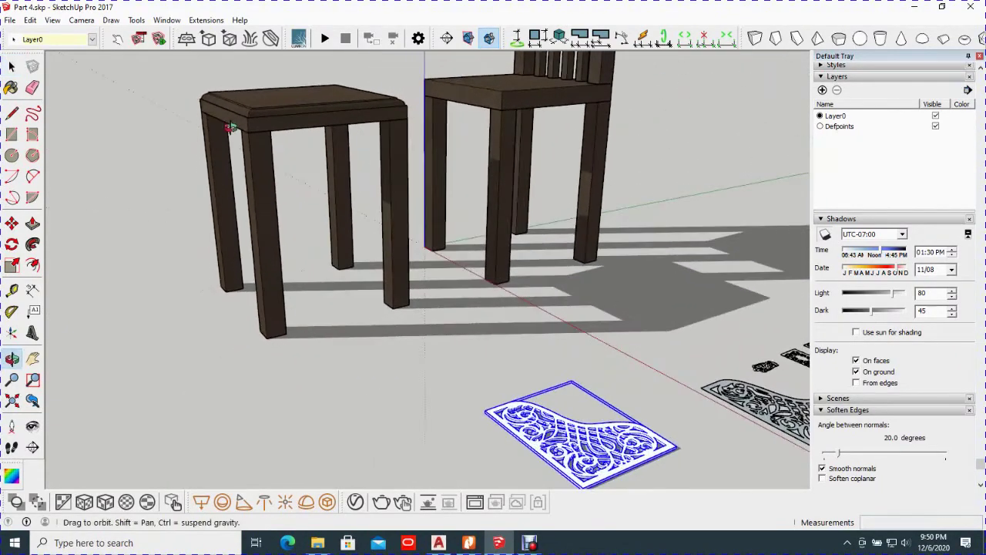
pyautogui.scroll(1, 570, 456)
pyautogui.scroll(1, 555, 439)
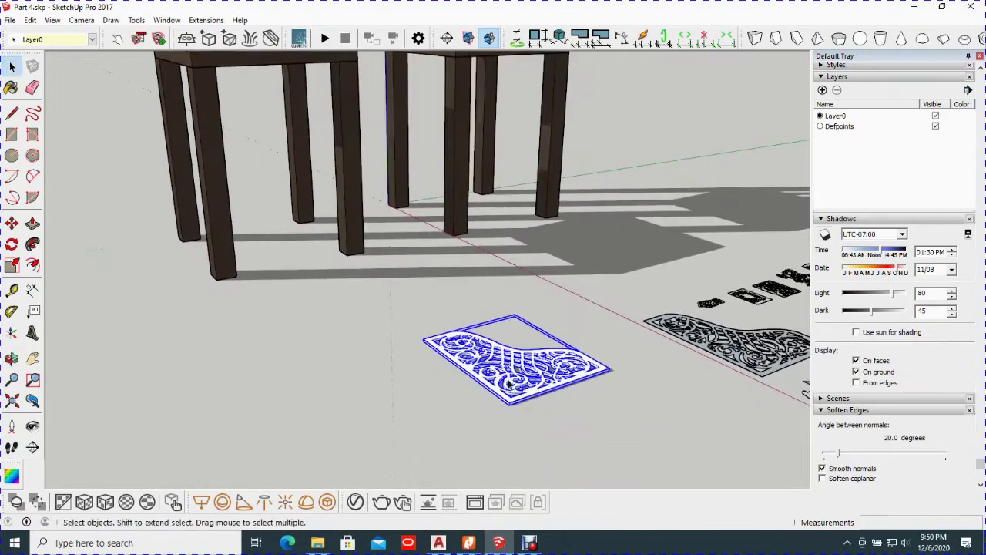
pyautogui.scroll(1, 529, 408)
pyautogui.scroll(1, 528, 408)
pyautogui.moveTo(528, 408)
pyautogui.mouseDown(button='middle')
pyautogui.moveTo(442, 402)
pyautogui.moveTo(455, 403)
pyautogui.mouseUp(button='middle')
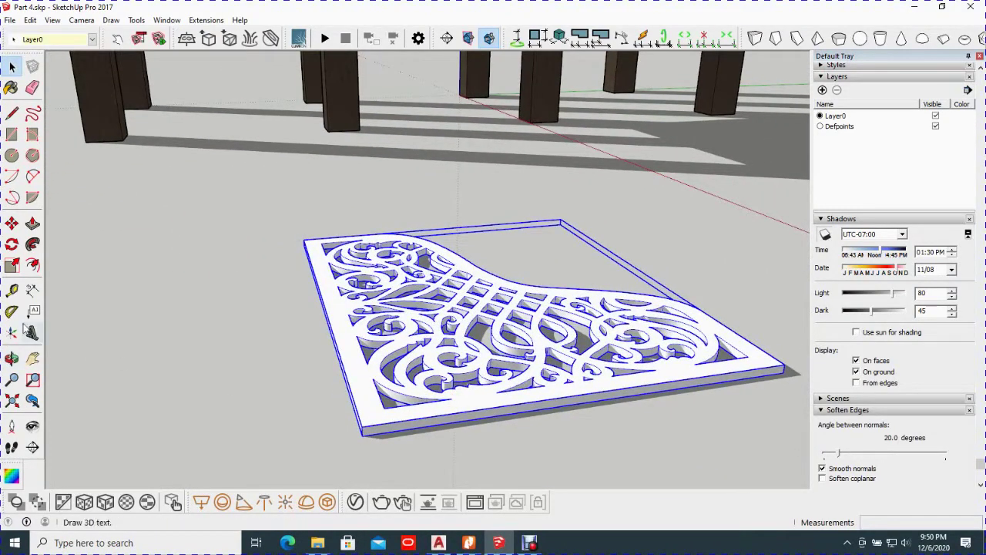
# Step: Rotate the carved panel 90° flat on the ground about its corner
pyautogui.click(12, 245)
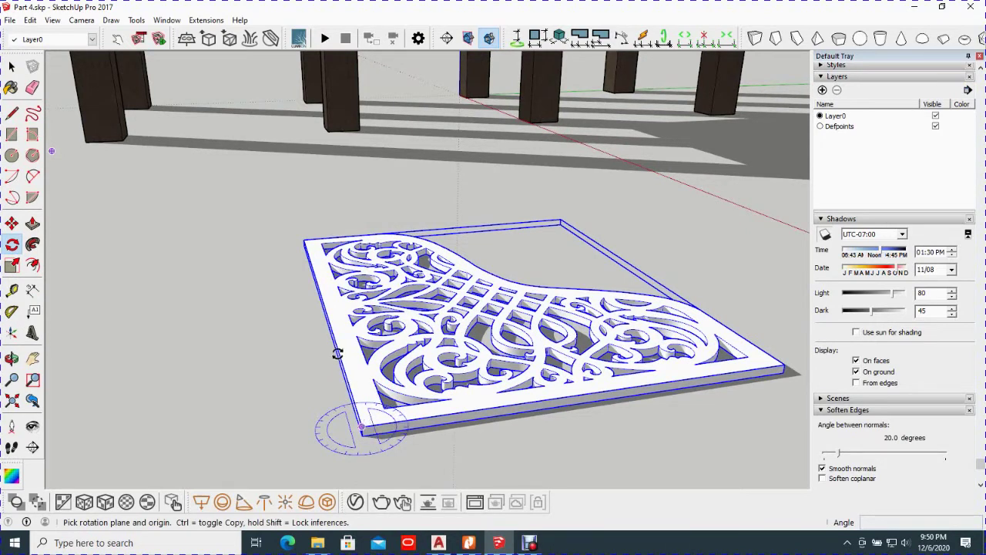
pyautogui.click(360, 425)
pyautogui.click(347, 380)
pyautogui.write('90')
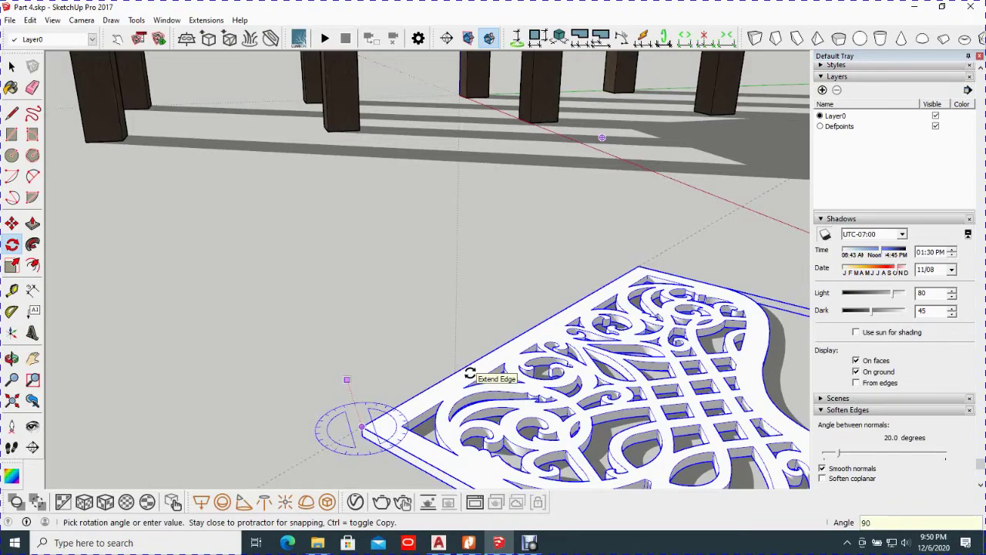
pyautogui.press('Return')
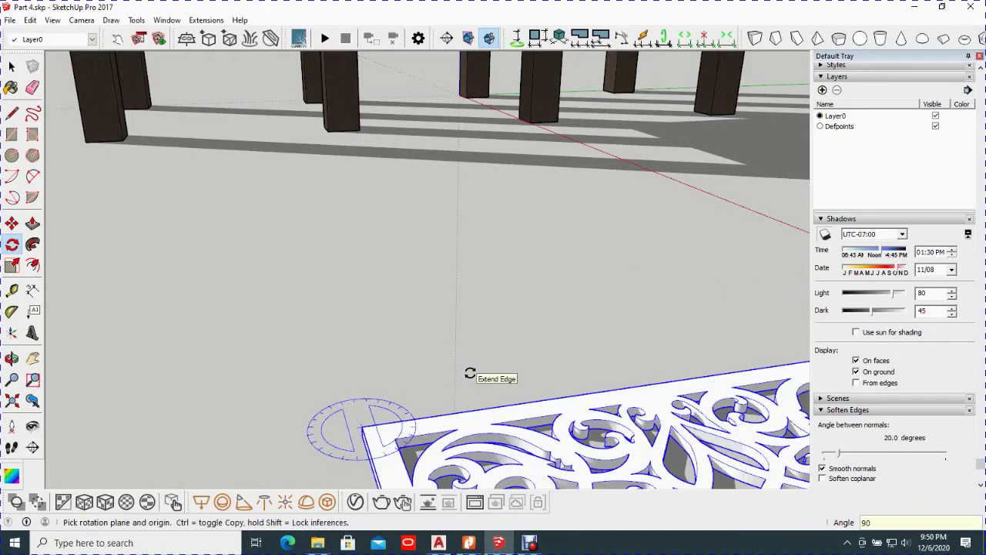
# Step: Tip the panel 90° about its bottom edge so it stands upright
pyautogui.moveTo(451, 345)
pyautogui.mouseDown(button='middle')
pyautogui.moveTo(550, 407)
pyautogui.moveTo(737, 370)
pyautogui.mouseUp(button='middle')
pyautogui.scroll(2, 743, 401)
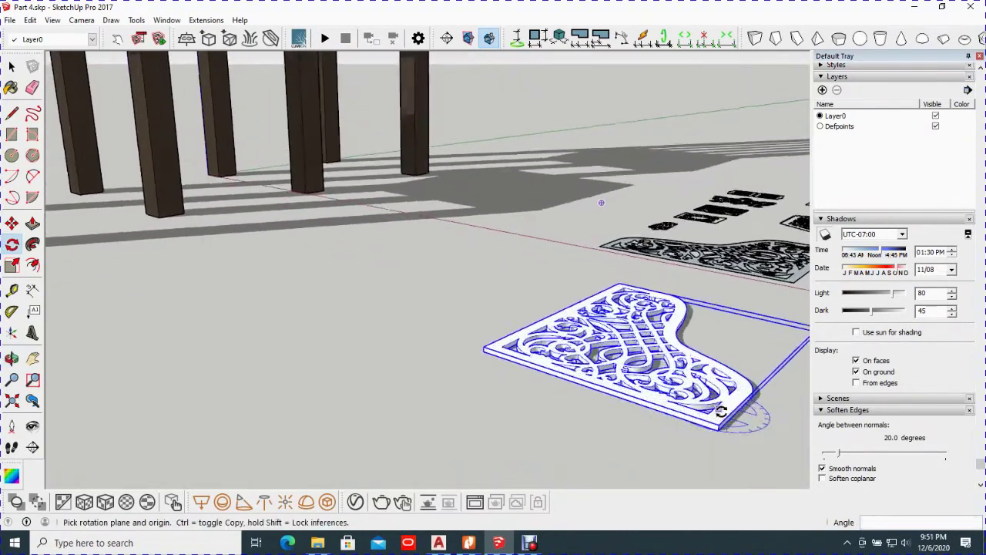
pyautogui.scroll(2, 719, 416)
pyautogui.scroll(2, 720, 416)
pyautogui.moveTo(709, 420); pyautogui.dragTo(751, 393, button='middle')
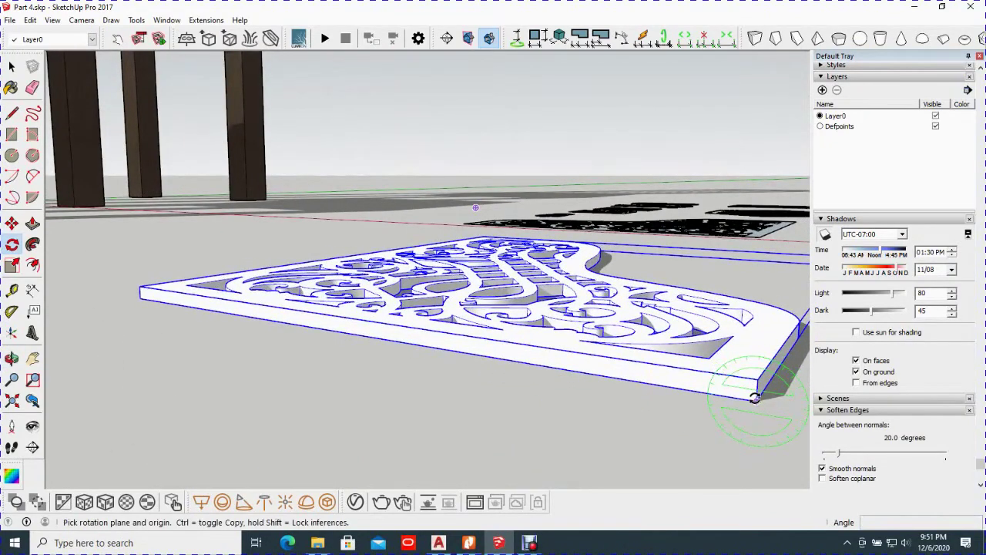
pyautogui.click(755, 398)
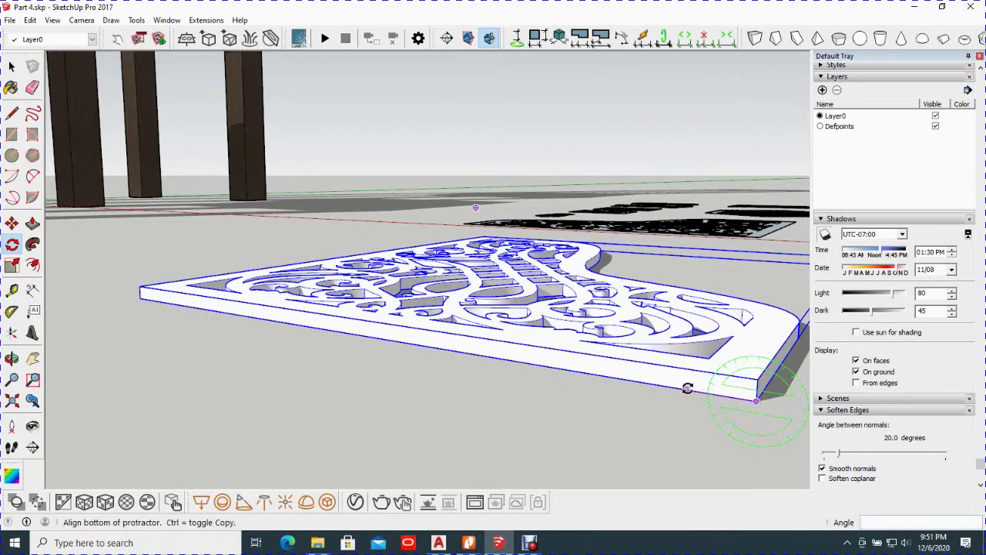
pyautogui.click(685, 389)
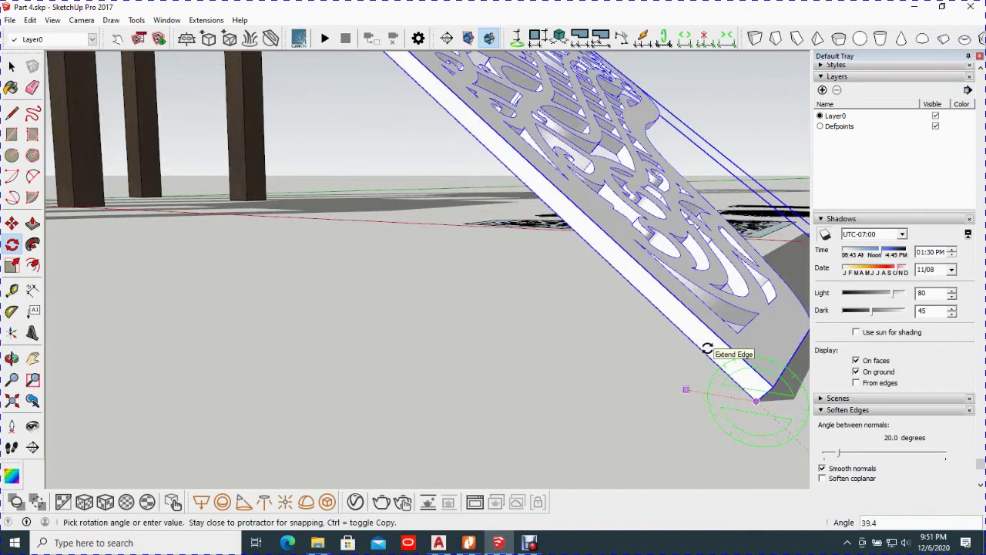
pyautogui.write('9')
pyautogui.press('Return')
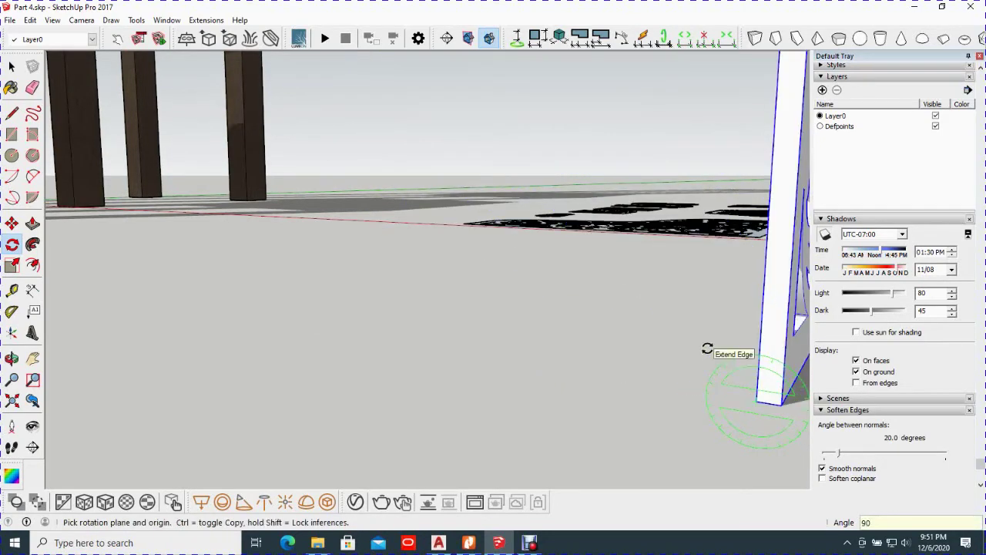
pyautogui.press('space')
pyautogui.scroll(-3, 614, 358)
pyautogui.scroll(-3, 614, 358)
pyautogui.scroll(-2, 632, 351)
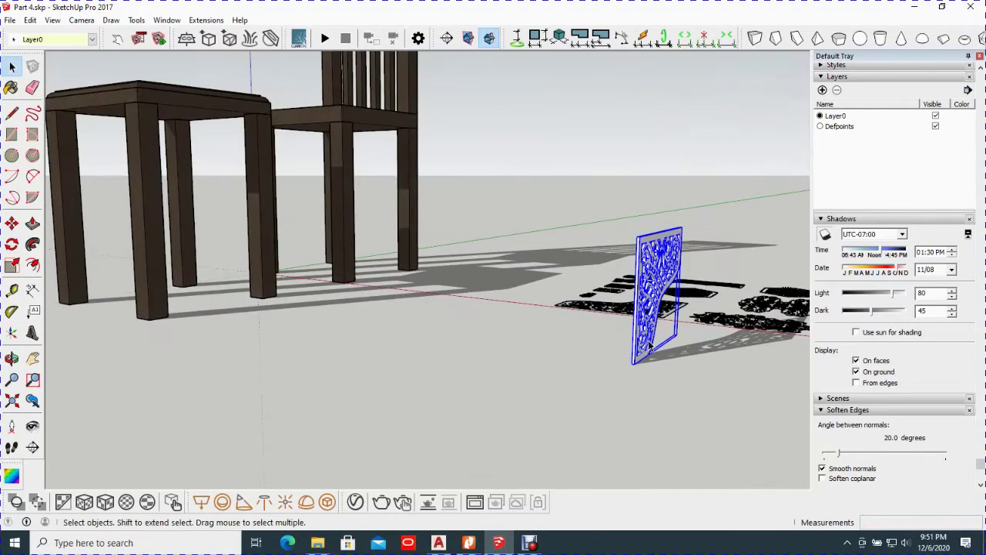
# Step: Move the upright carved panel against the stool's front, under the top beside the left leg
pyautogui.scroll(2, 648, 340)
pyautogui.scroll(2, 535, 337)
pyautogui.scroll(2, 433, 329)
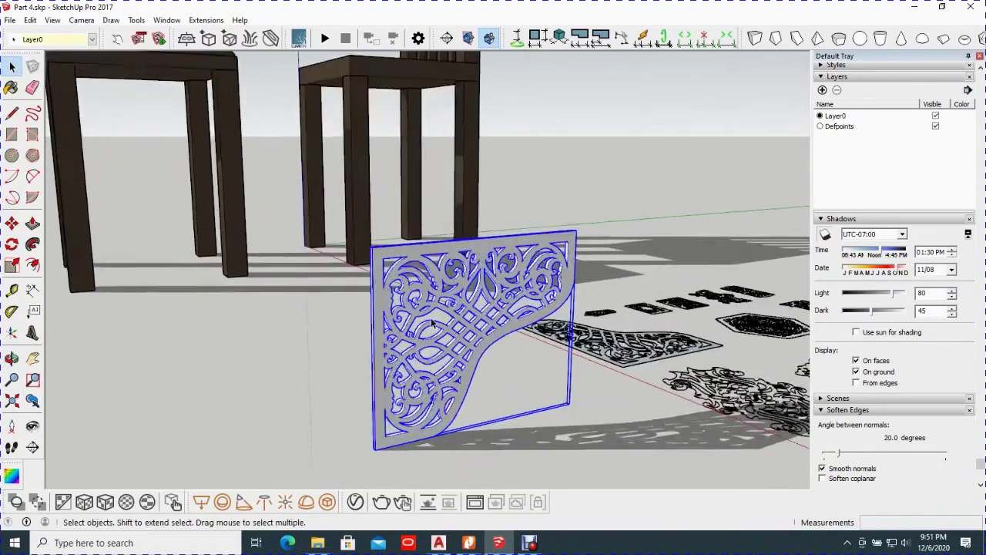
pyautogui.scroll(2, 437, 331)
pyautogui.scroll(2, 447, 335)
pyautogui.scroll(-2, 450, 336)
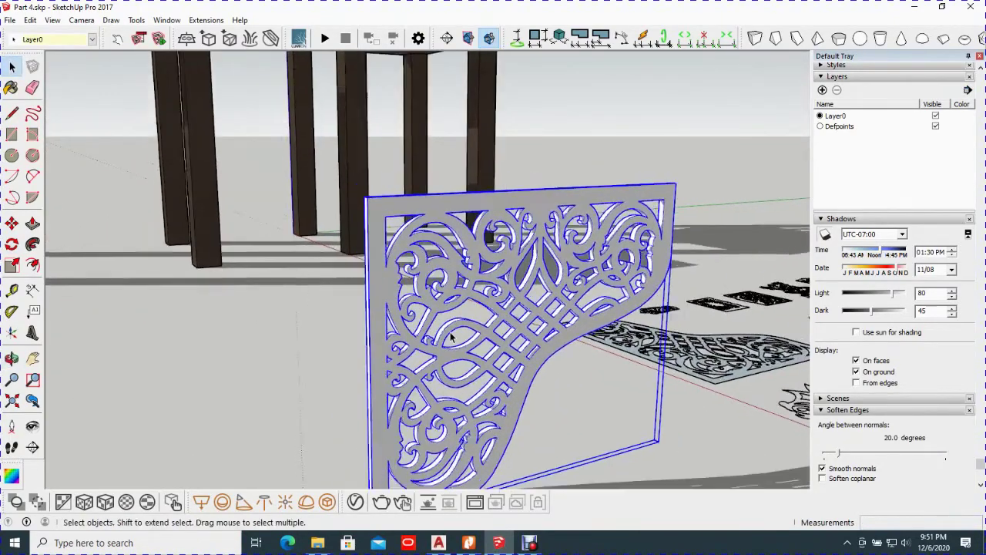
pyautogui.scroll(-3, 443, 343)
pyautogui.moveTo(432, 351); pyautogui.dragTo(396, 377, button='middle')
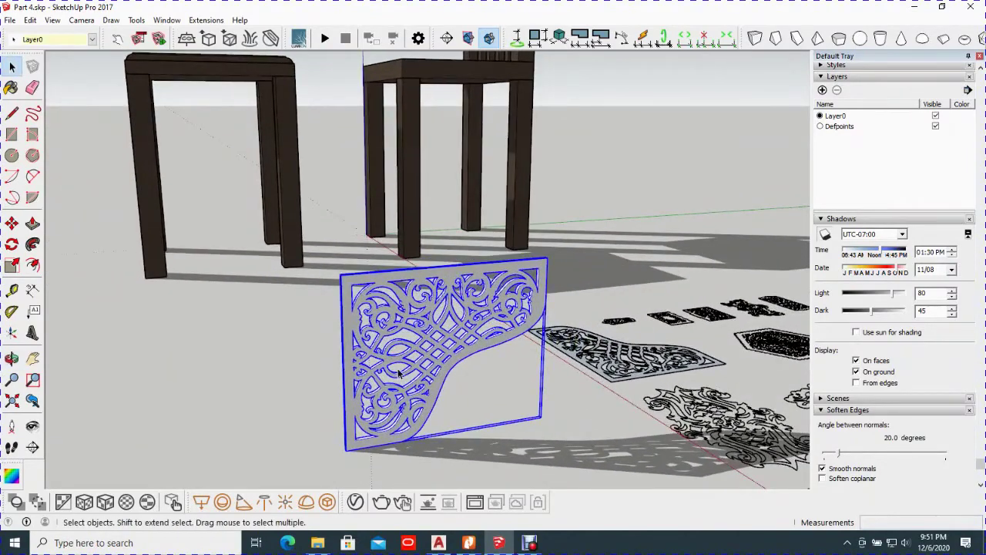
pyautogui.press('m')
pyautogui.scroll(2, 335, 269)
pyautogui.scroll(2, 329, 262)
pyautogui.scroll(2, 324, 254)
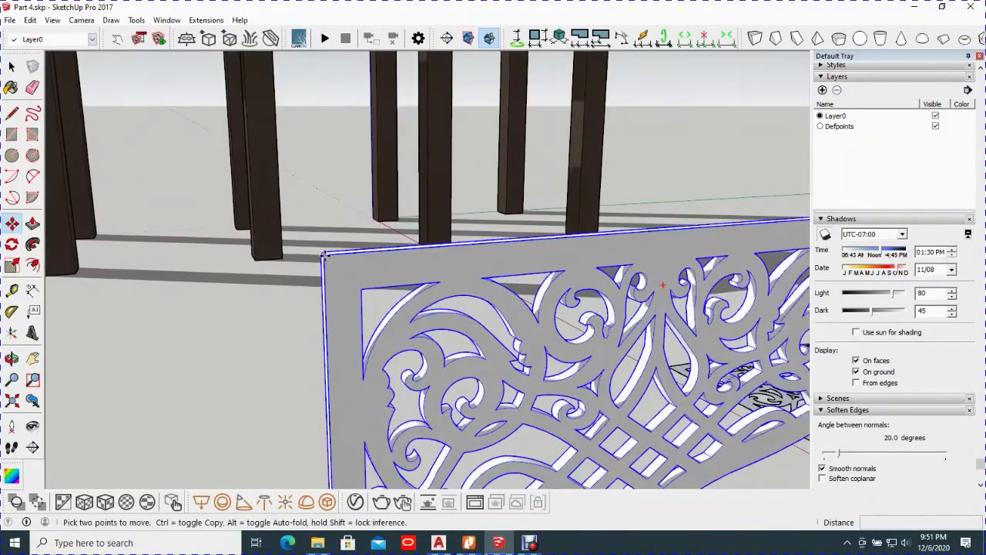
pyautogui.click(324, 255)
pyautogui.scroll(-2, 285, 185)
pyautogui.scroll(-2, 260, 147)
pyautogui.moveTo(412, 309)
pyautogui.mouseDown(button='middle')
pyautogui.moveTo(445, 393)
pyautogui.moveTo(440, 262)
pyautogui.mouseUp(button='middle')
pyautogui.scroll(3, 440, 254)
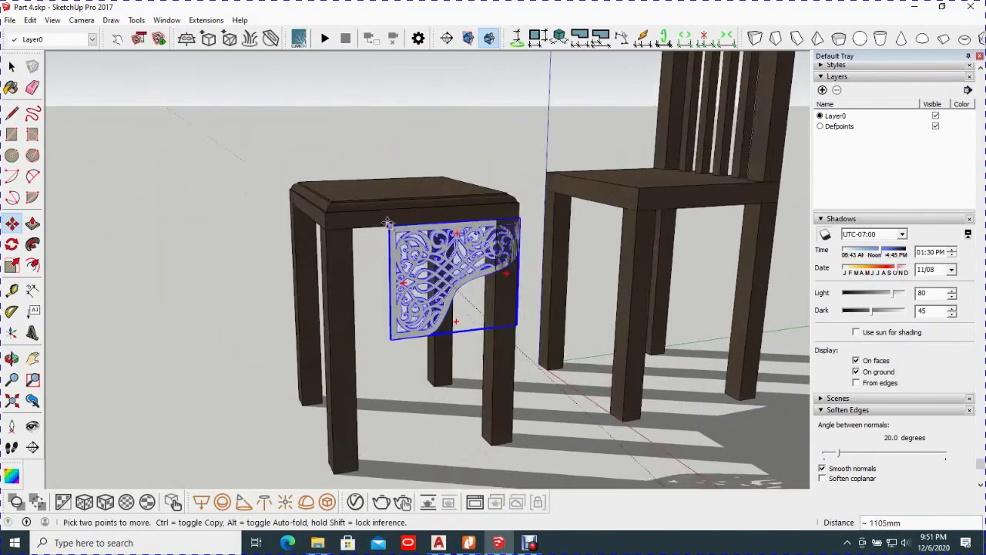
pyautogui.scroll(2, 377, 223)
pyautogui.scroll(2, 362, 225)
pyautogui.scroll(1, 332, 233)
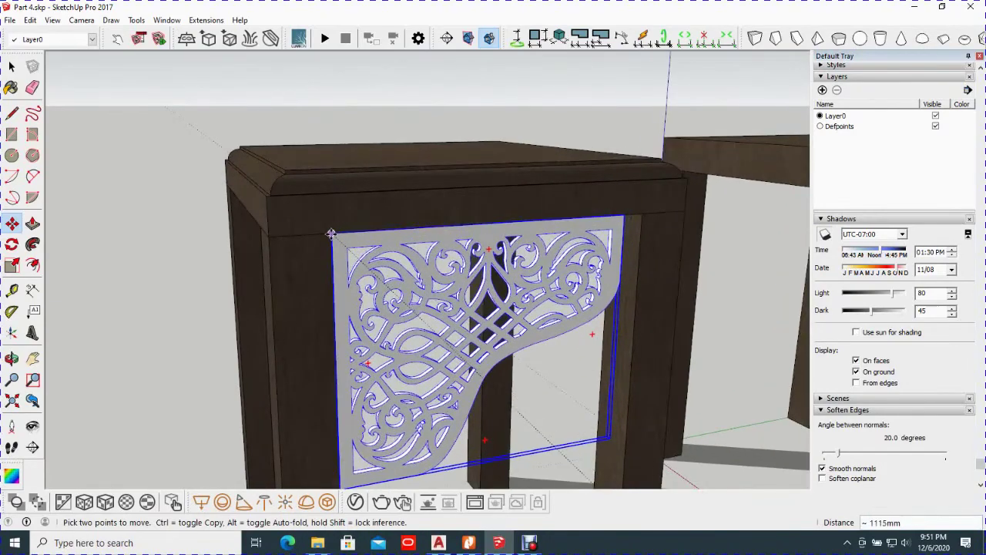
pyautogui.scroll(-3, 339, 225)
pyautogui.scroll(-2, 354, 209)
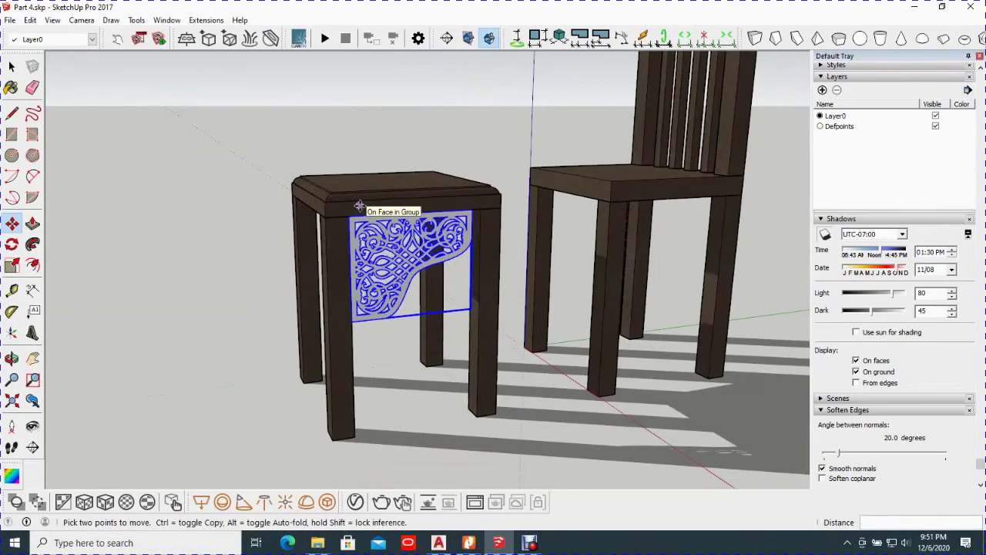
pyautogui.press('space')
# Step: Orbit to a flatter frontal view of the stool with the placed panel
pyautogui.scroll(3, 374, 208)
pyautogui.scroll(3, 398, 218)
pyautogui.scroll(2, 368, 192)
pyautogui.scroll(-2, 368, 190)
pyautogui.moveTo(341, 168)
pyautogui.mouseDown(button='middle')
pyautogui.moveTo(368, 171)
pyautogui.moveTo(381, 198)
pyautogui.moveTo(440, 227)
pyautogui.moveTo(455, 247)
pyautogui.mouseUp(button='middle')
pyautogui.scroll(-2, 369, 173)
pyautogui.scroll(-3, 370, 172)
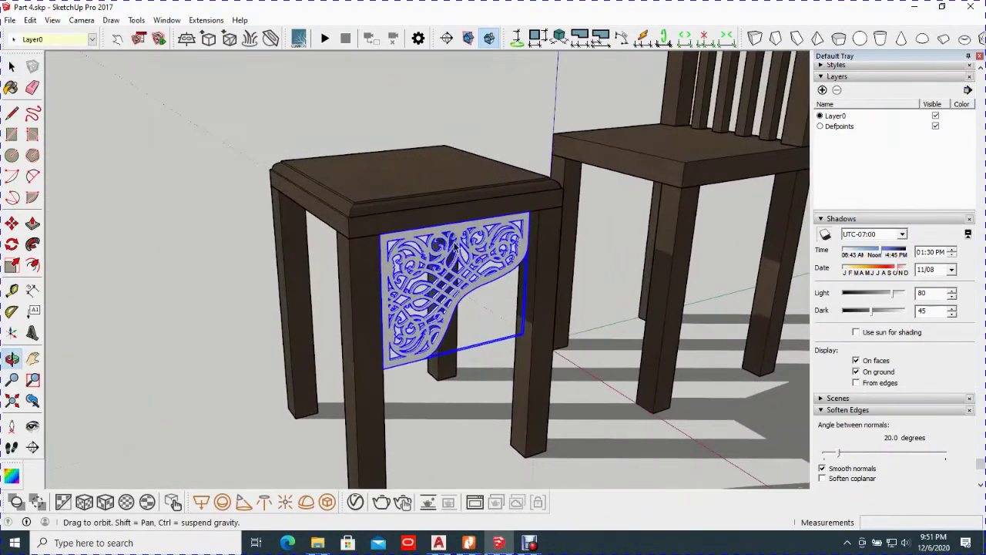
pyautogui.scroll(1, 462, 293)
pyautogui.scroll(2, 456, 301)
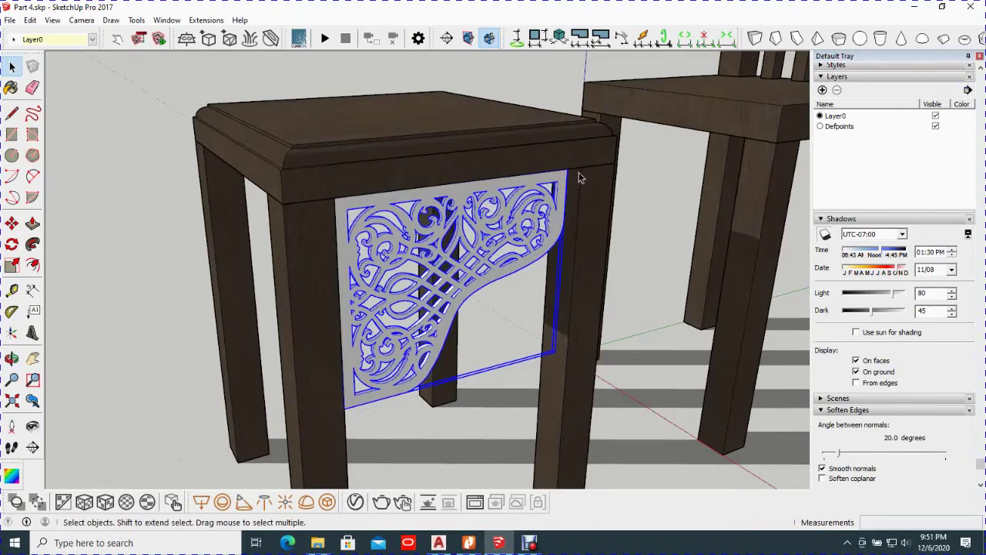
pyautogui.moveTo(588, 167)
pyautogui.mouseDown(button='middle')
pyautogui.moveTo(572, 150)
pyautogui.moveTo(504, 169)
pyautogui.moveTo(512, 168)
pyautogui.mouseUp(button='middle')
pyautogui.moveTo(443, 261); pyautogui.dragTo(419, 220, button='middle')
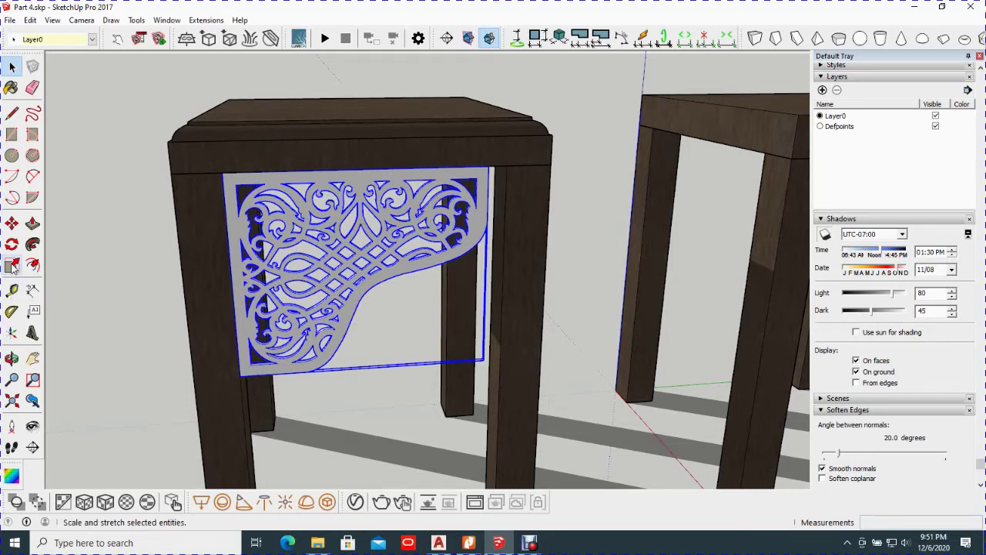
# Step: With the Scale tool, make the carved panel slightly narrower from its right side
pyautogui.click(13, 266)
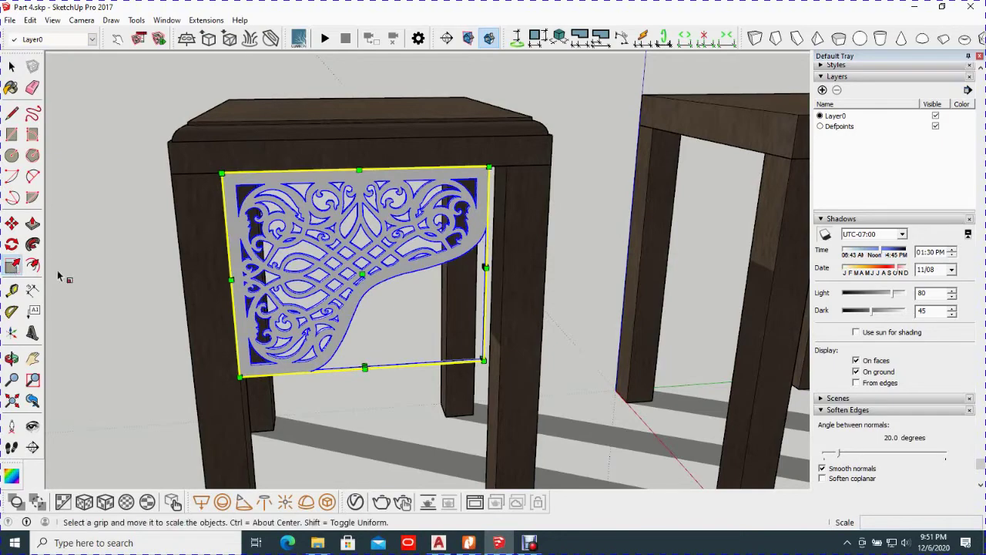
pyautogui.moveTo(393, 279); pyautogui.dragTo(354, 224, button='middle')
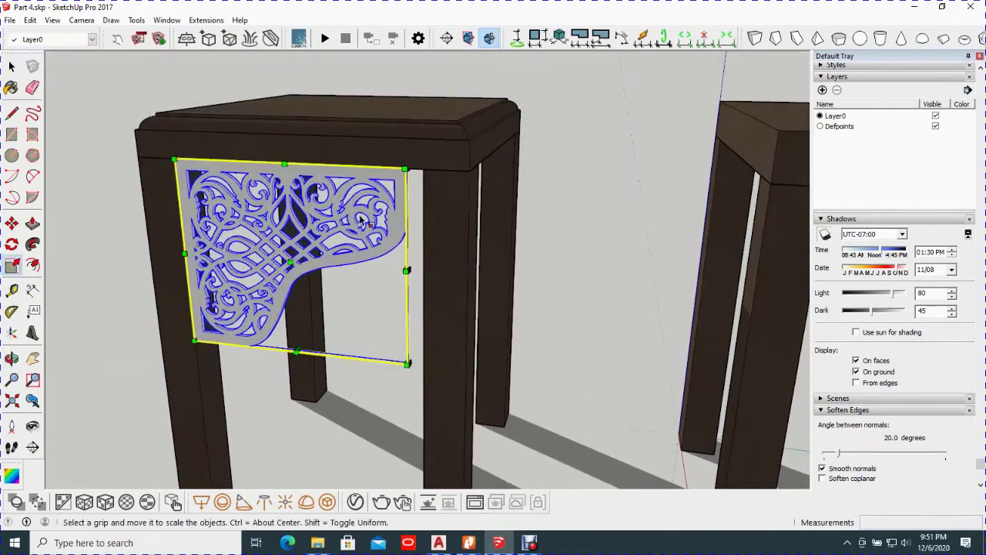
pyautogui.scroll(5, 354, 225)
pyautogui.middleClick(351, 166)
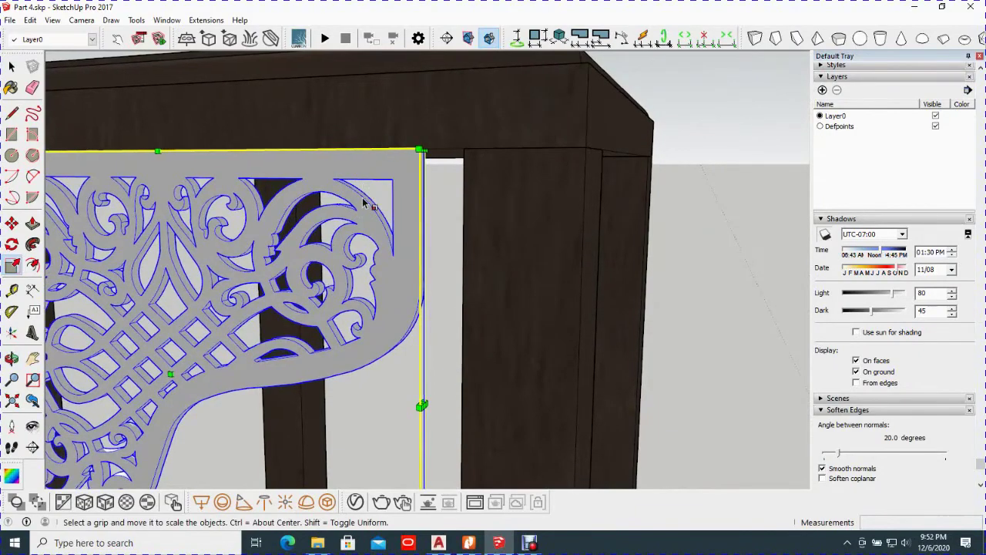
pyautogui.scroll(-3, 398, 192)
pyautogui.moveTo(398, 192); pyautogui.dragTo(359, 221, button='middle')
pyautogui.scroll(3, 378, 216)
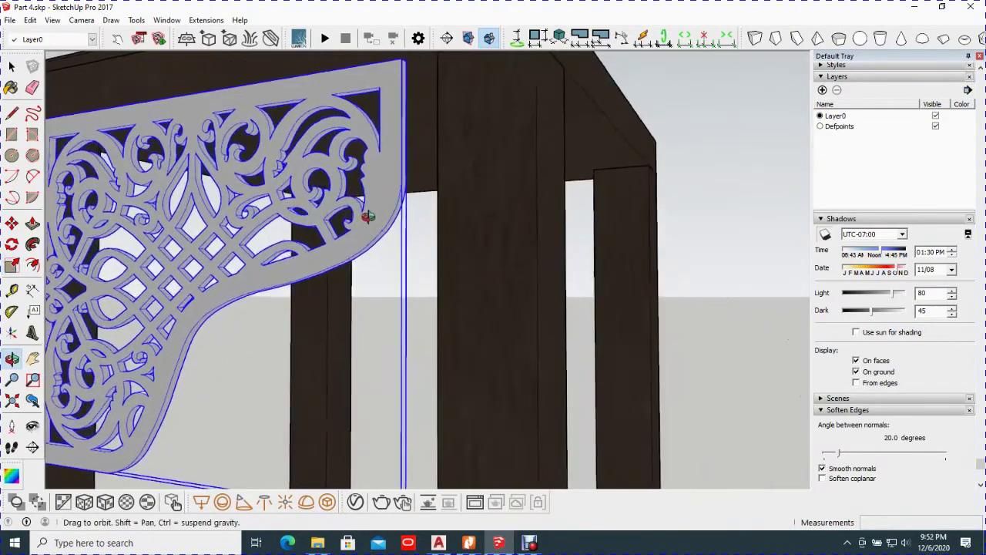
pyautogui.scroll(2, 362, 228)
pyautogui.scroll(1, 362, 228)
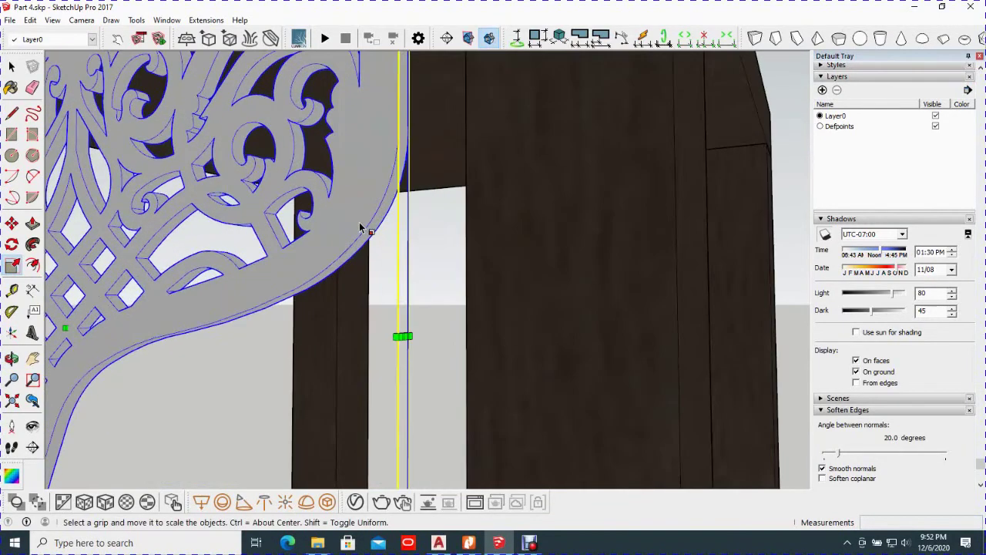
pyautogui.moveTo(362, 228); pyautogui.dragTo(339, 226, button='middle')
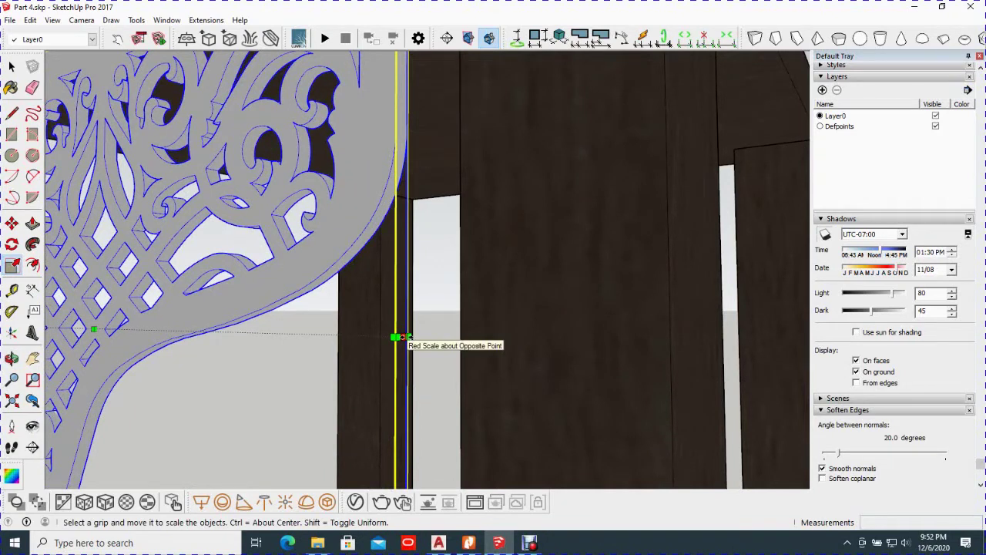
pyautogui.scroll(-1, 401, 336)
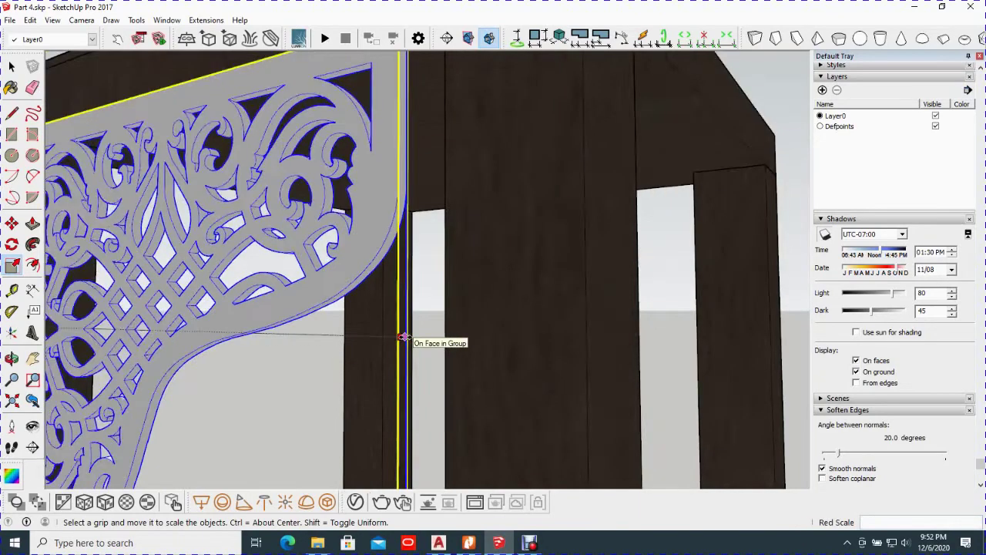
pyautogui.scroll(-2, 400, 336)
pyautogui.scroll(-2, 402, 336)
pyautogui.moveTo(404, 336); pyautogui.dragTo(347, 336)
# Step: Try stretching the panel wider, then cancel to restore its previous width
pyautogui.moveTo(347, 336); pyautogui.dragTo(417, 324, button='middle')
pyautogui.moveTo(479, 343)
pyautogui.mouseDown()
pyautogui.moveTo(501, 350)
pyautogui.moveTo(491, 362)
pyautogui.moveTo(420, 362)
pyautogui.mouseUp()
pyautogui.press('s')
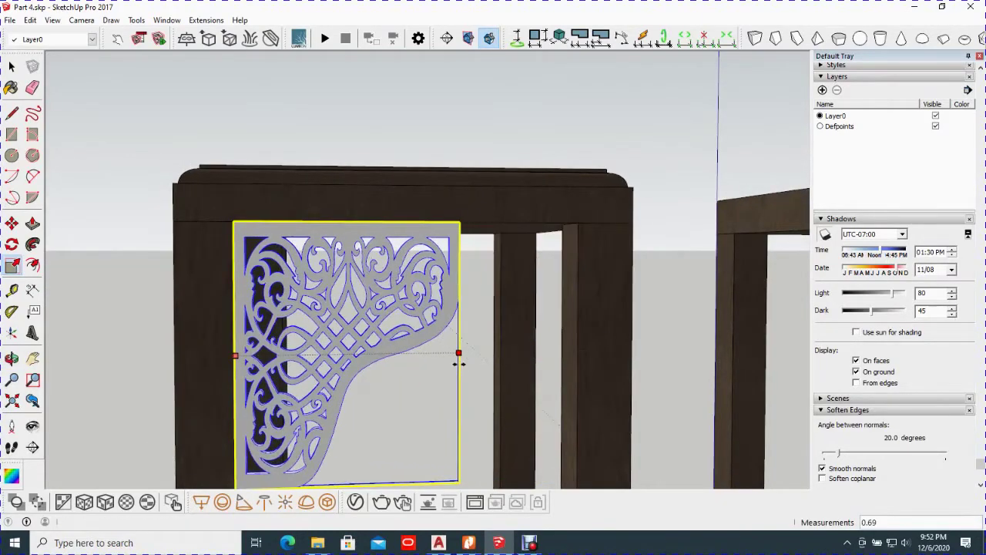
pyautogui.moveTo(421, 362); pyautogui.dragTo(464, 360)
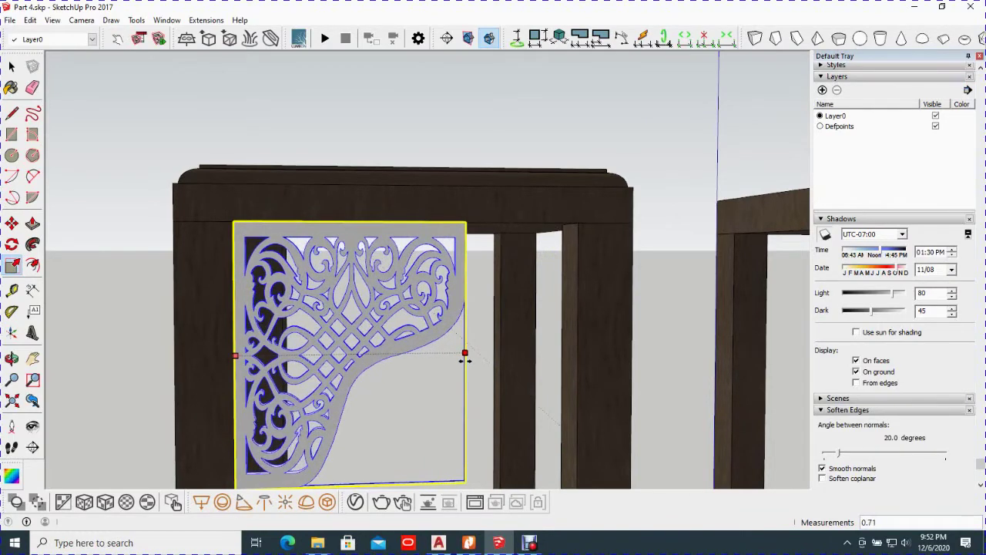
pyautogui.press('Escape')
# Step: Shrink the panel from its corner grips to about 0.38 by 0.42 to fit the opening
pyautogui.scroll(-3, 455, 305)
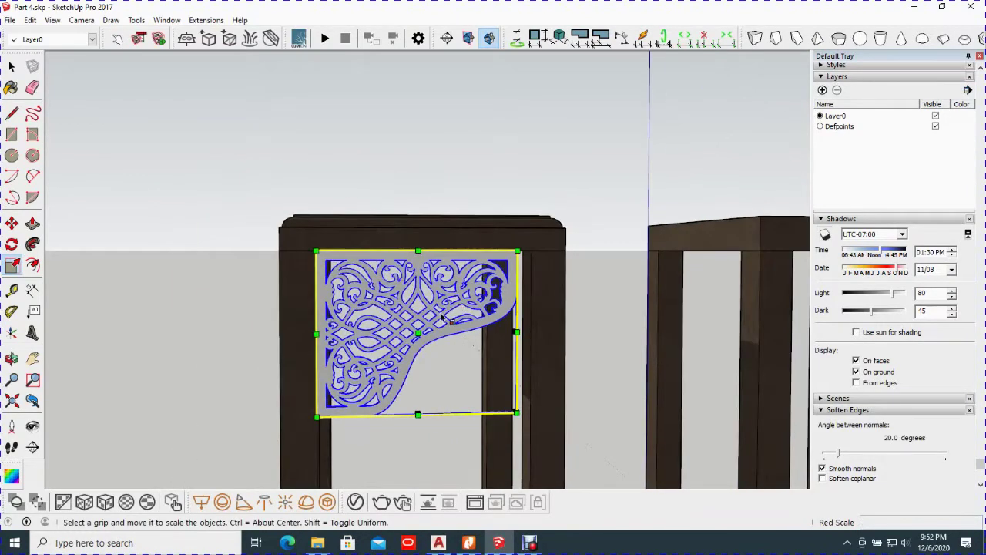
pyautogui.moveTo(420, 327)
pyautogui.mouseDown(button='middle')
pyautogui.moveTo(350, 237)
pyautogui.moveTo(400, 318)
pyautogui.mouseUp(button='middle')
pyautogui.scroll(3, 393, 293)
pyautogui.scroll(2, 397, 296)
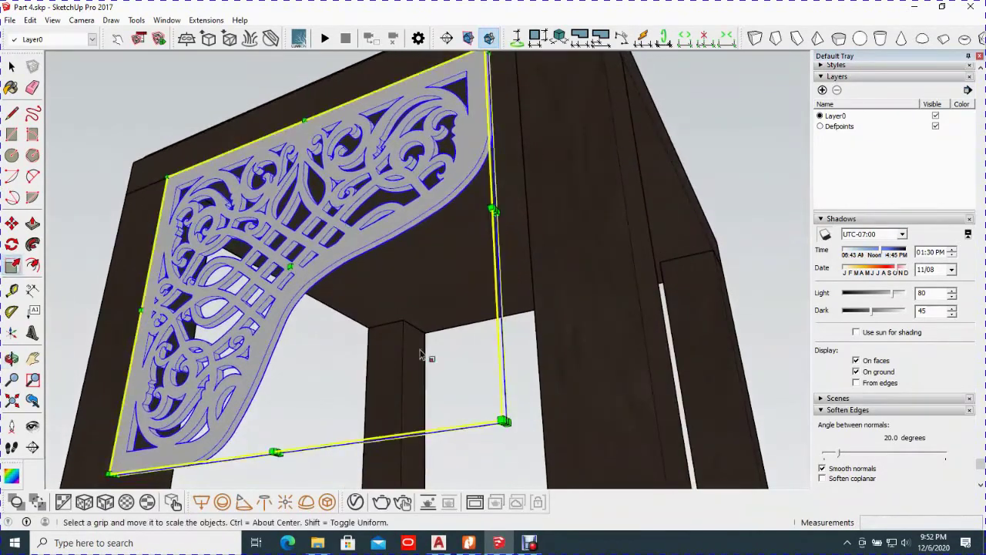
pyautogui.scroll(2, 579, 413)
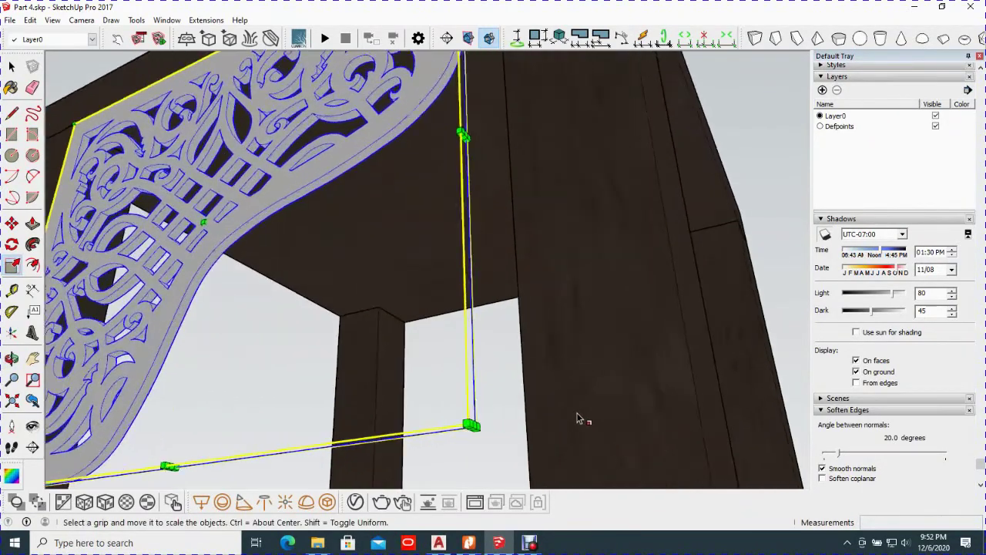
pyautogui.scroll(1, 579, 414)
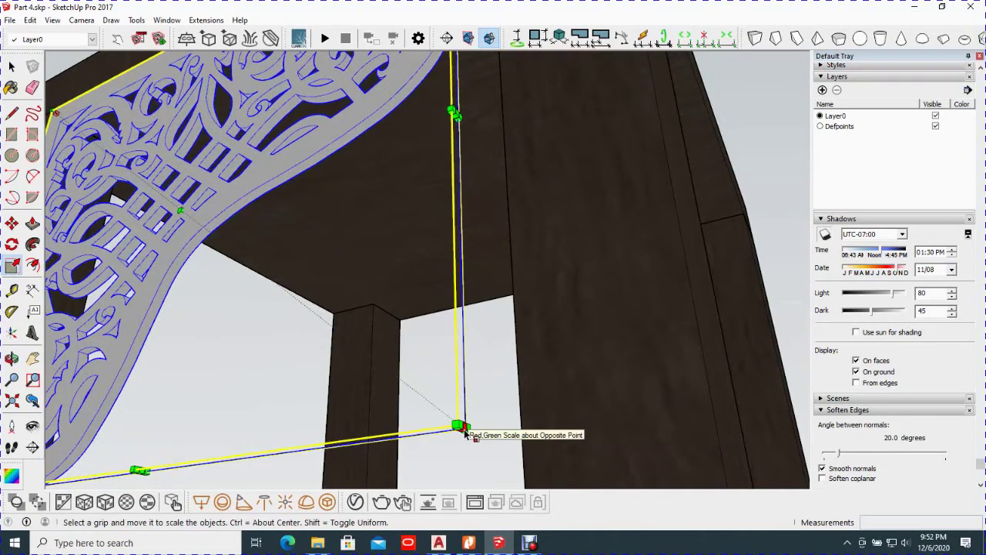
pyautogui.moveTo(463, 429)
pyautogui.mouseDown()
pyautogui.moveTo(420, 416)
pyautogui.moveTo(356, 366)
pyautogui.mouseUp()
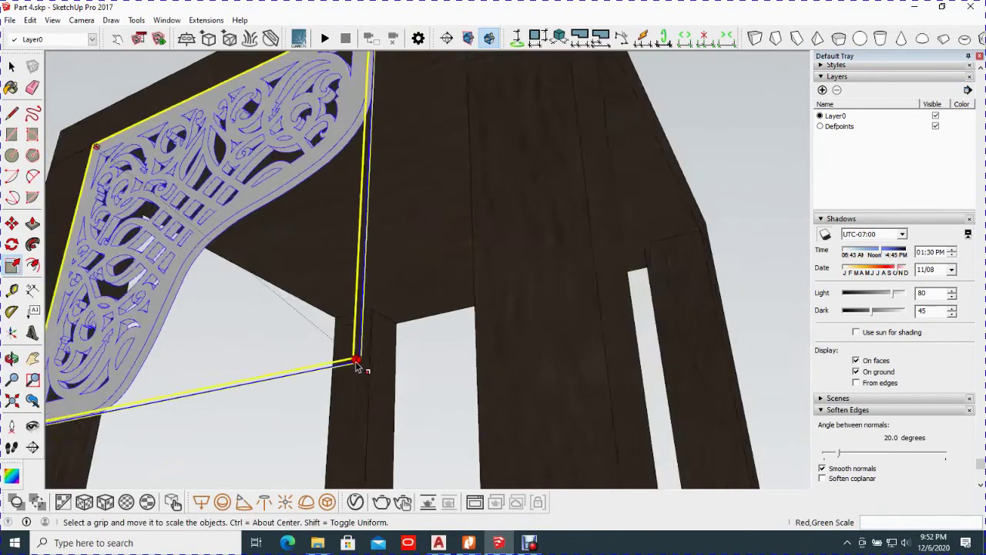
pyautogui.scroll(-3, 356, 366)
pyautogui.scroll(-2, 355, 368)
pyautogui.moveTo(355, 369)
pyautogui.mouseDown(button='middle')
pyautogui.moveTo(523, 477)
pyautogui.moveTo(501, 477)
pyautogui.mouseUp(button='middle')
pyautogui.moveTo(501, 477); pyautogui.dragTo(316, 334)
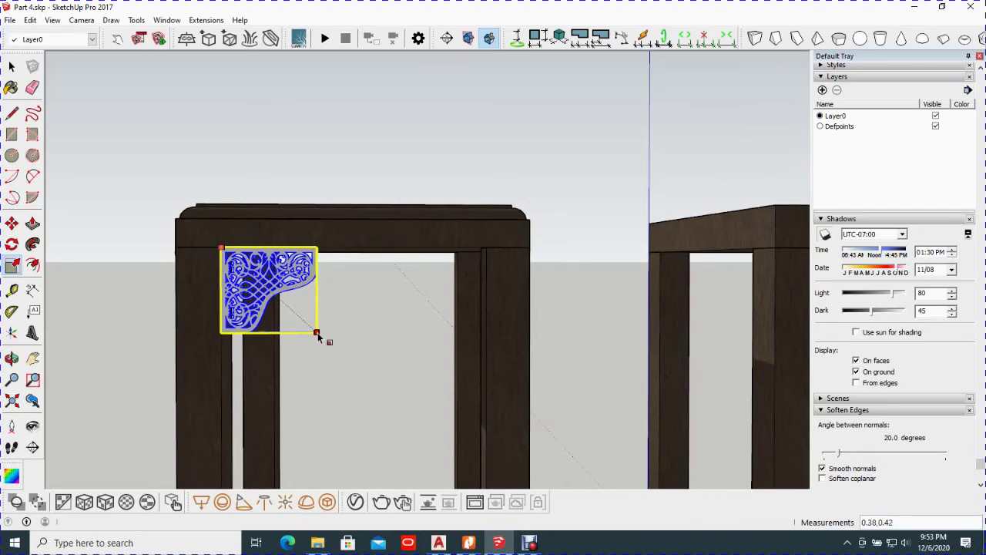
# Step: Scale the panel from its bottom-right corner down to about 0.30 by 0.33, then return to Select
pyautogui.moveTo(316, 333); pyautogui.dragTo(806, 483)
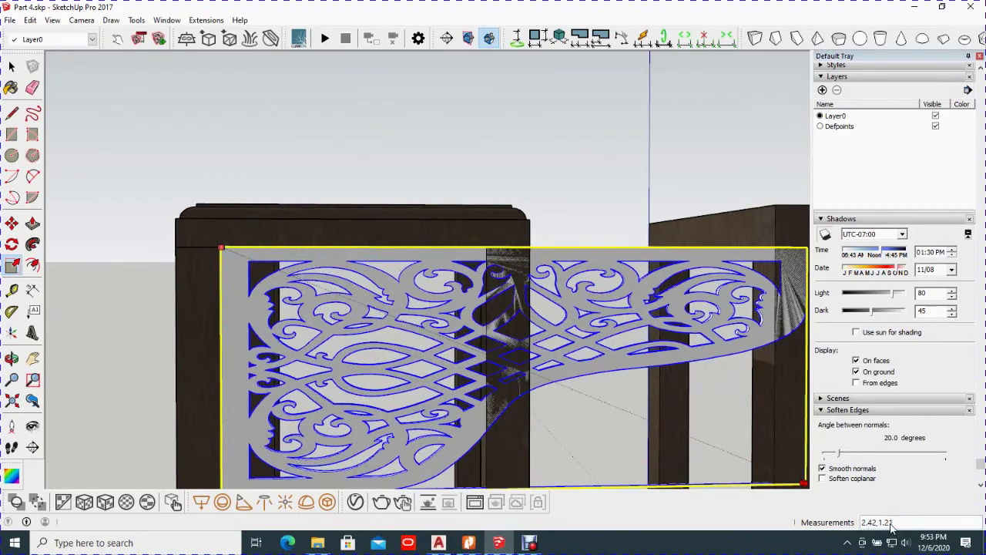
pyautogui.moveTo(804, 484)
pyautogui.mouseDown()
pyautogui.moveTo(314, 324)
pyautogui.moveTo(301, 306)
pyautogui.moveTo(326, 323)
pyautogui.moveTo(271, 280)
pyautogui.moveTo(328, 306)
pyautogui.moveTo(304, 308)
pyautogui.moveTo(325, 337)
pyautogui.mouseUp()
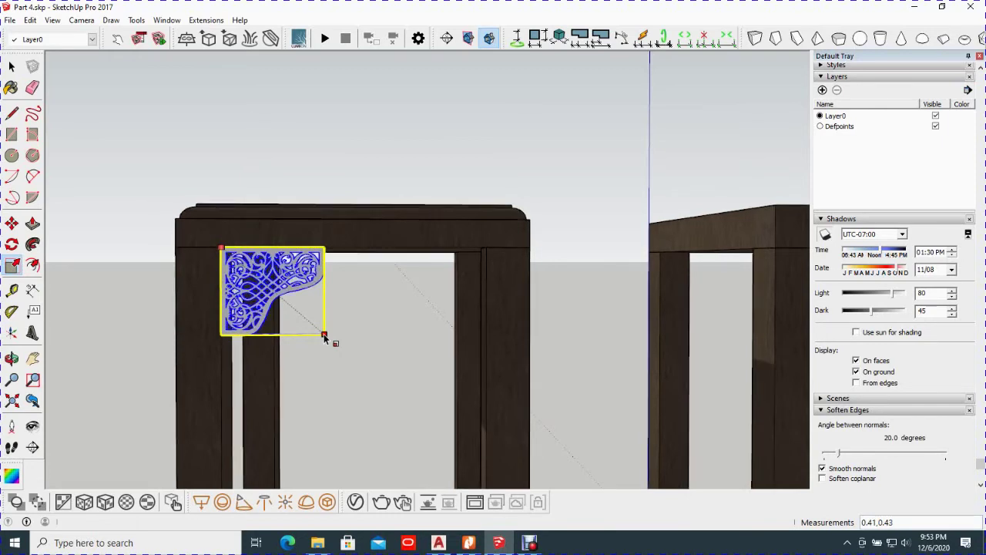
pyautogui.moveTo(325, 336)
pyautogui.mouseDown()
pyautogui.moveTo(329, 344)
pyautogui.moveTo(297, 316)
pyautogui.mouseUp()
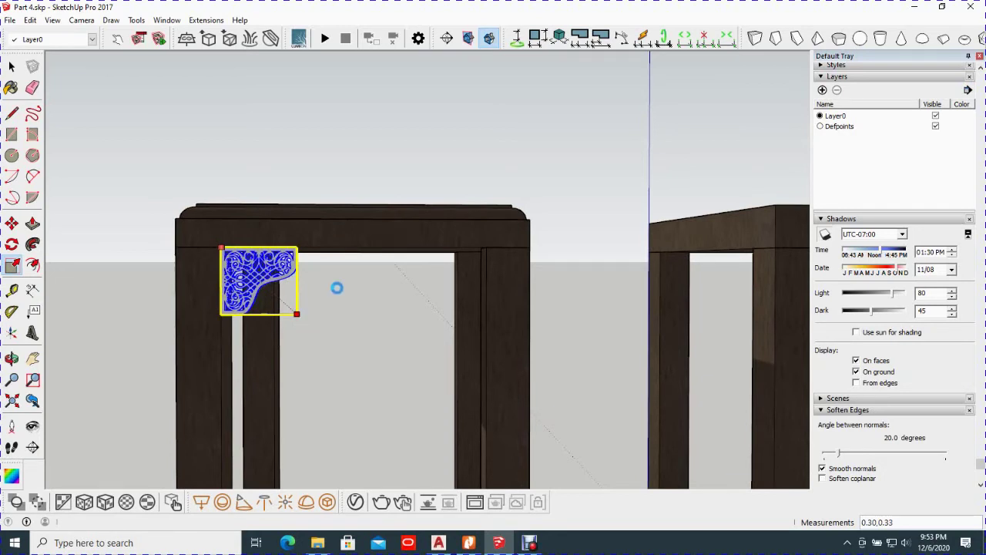
pyautogui.moveTo(328, 227)
pyautogui.mouseDown(button='middle')
pyautogui.moveTo(398, 253)
pyautogui.moveTo(414, 280)
pyautogui.mouseUp(button='middle')
pyautogui.press('space')
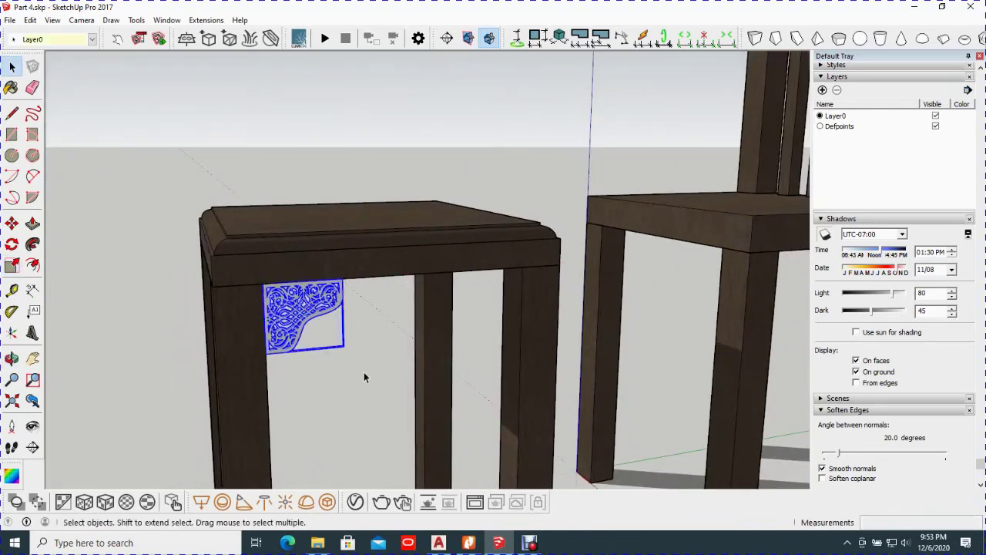
# Step: Move the carved bracket by its top corner so it sits flush against the front left leg
pyautogui.click(364, 371)
pyautogui.scroll(2, 316, 316)
pyautogui.scroll(2, 312, 312)
pyautogui.scroll(2, 312, 310)
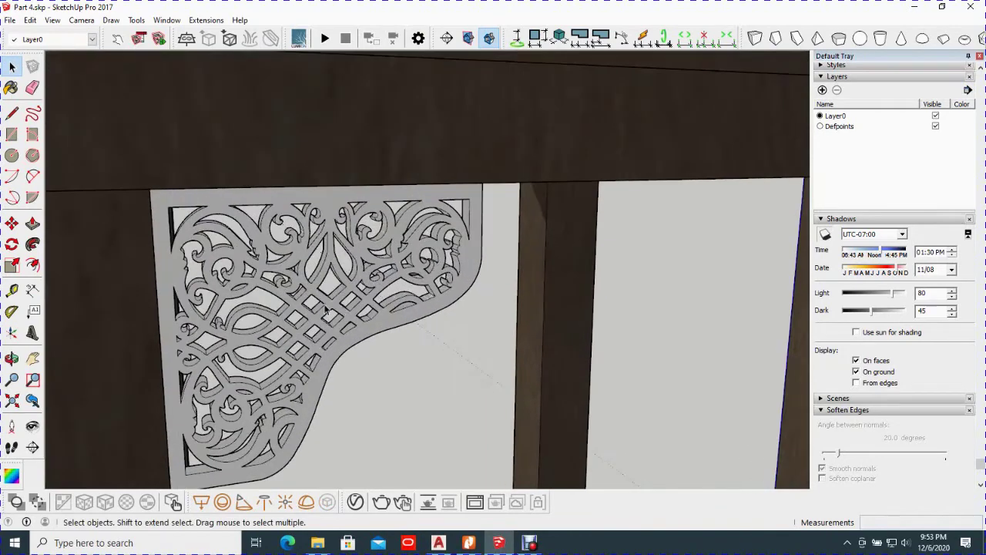
pyautogui.scroll(-2, 312, 310)
pyautogui.moveTo(311, 310)
pyautogui.mouseDown(button='middle')
pyautogui.moveTo(379, 305)
pyautogui.moveTo(268, 292)
pyautogui.moveTo(327, 306)
pyautogui.mouseUp(button='middle')
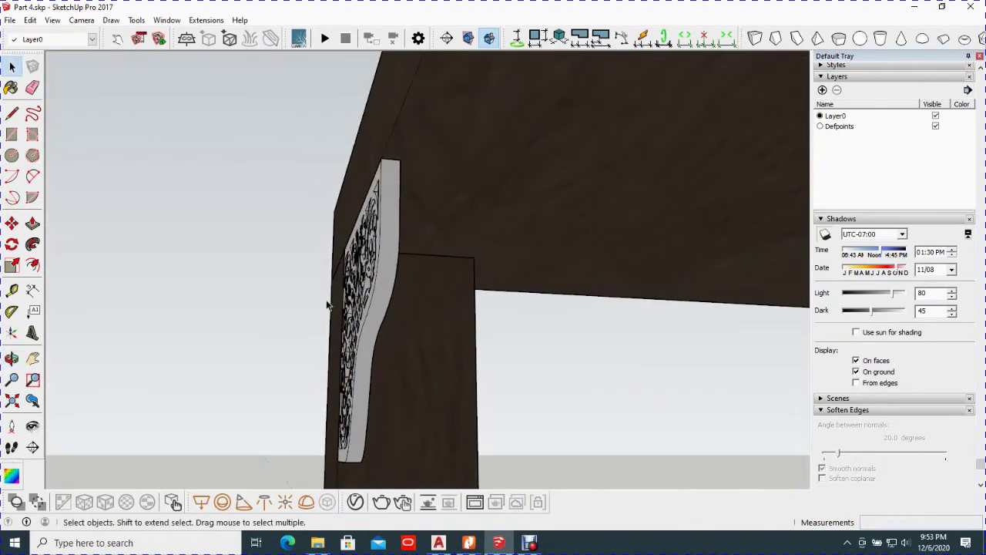
pyautogui.moveTo(375, 360)
pyautogui.mouseDown(button='middle')
pyautogui.moveTo(353, 330)
pyautogui.moveTo(387, 308)
pyautogui.moveTo(209, 314)
pyautogui.mouseUp(button='middle')
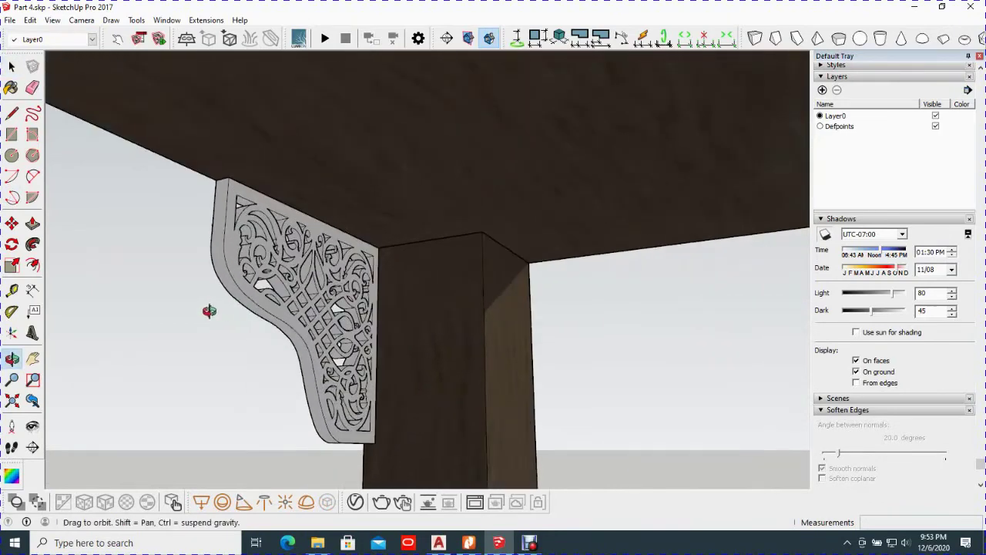
pyautogui.scroll(3, 415, 279)
pyautogui.click(353, 265)
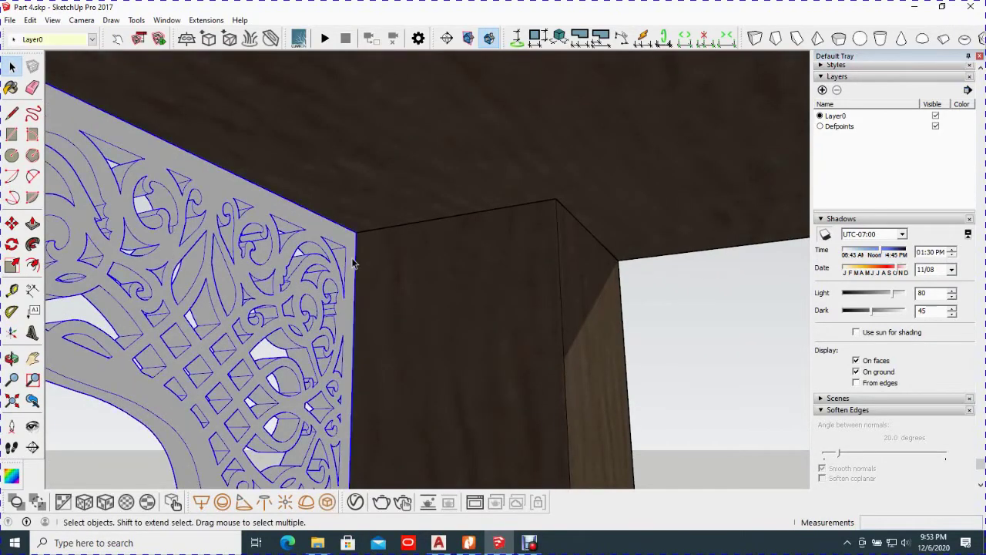
pyautogui.press('m')
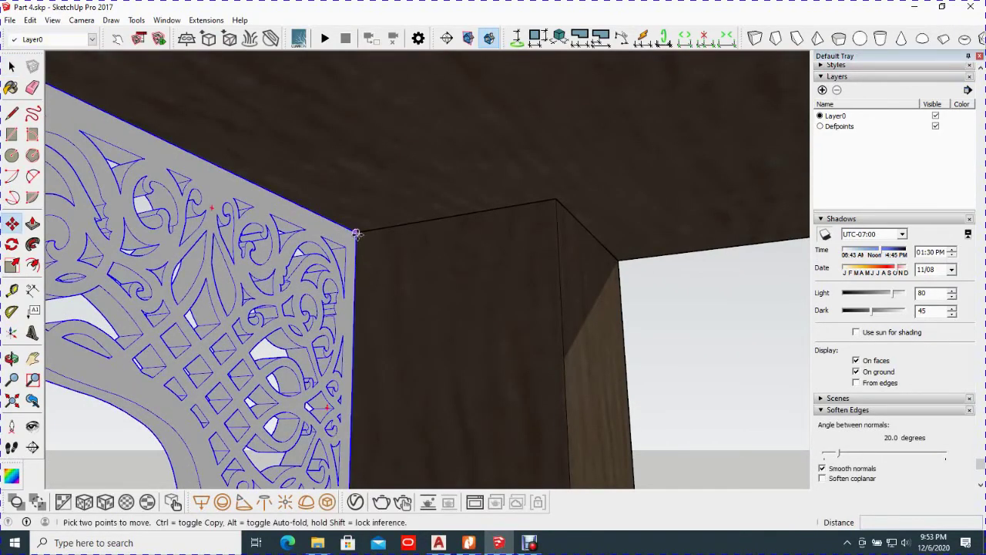
pyautogui.click(357, 234)
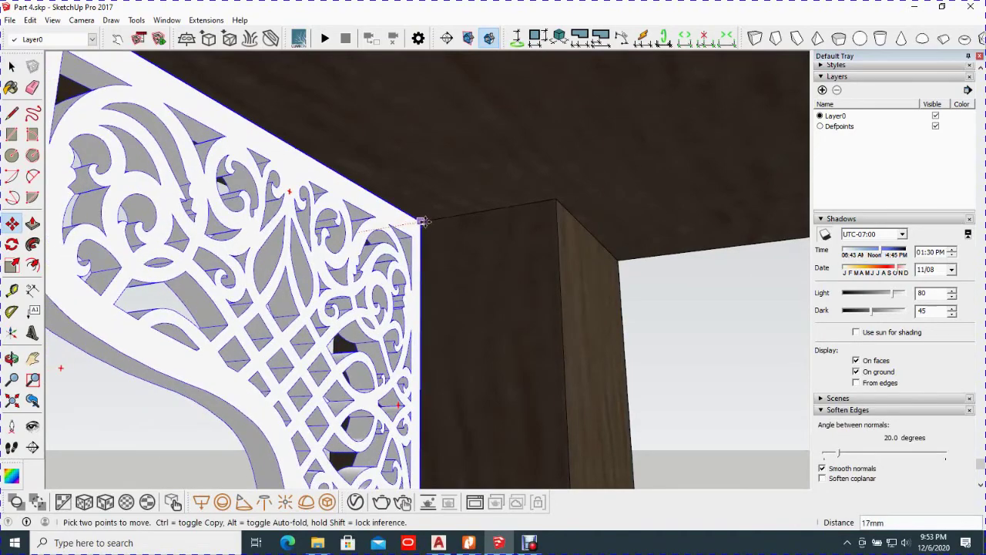
pyautogui.click(438, 218)
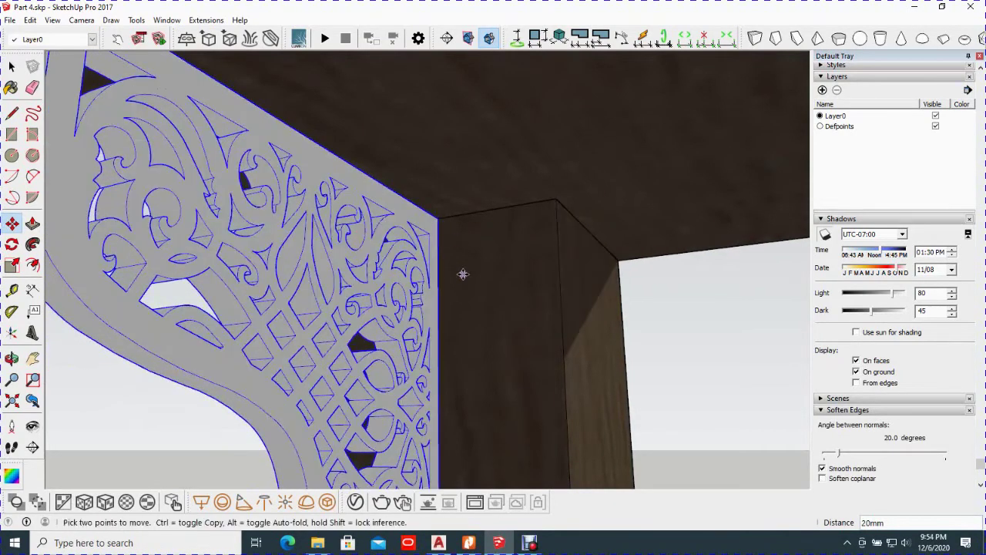
# Step: Set the bracket down beneath the apron at the top of the left leg
pyautogui.moveTo(462, 274); pyautogui.dragTo(616, 237, button='middle')
pyautogui.scroll(-2, 617, 236)
pyautogui.scroll(-2, 617, 236)
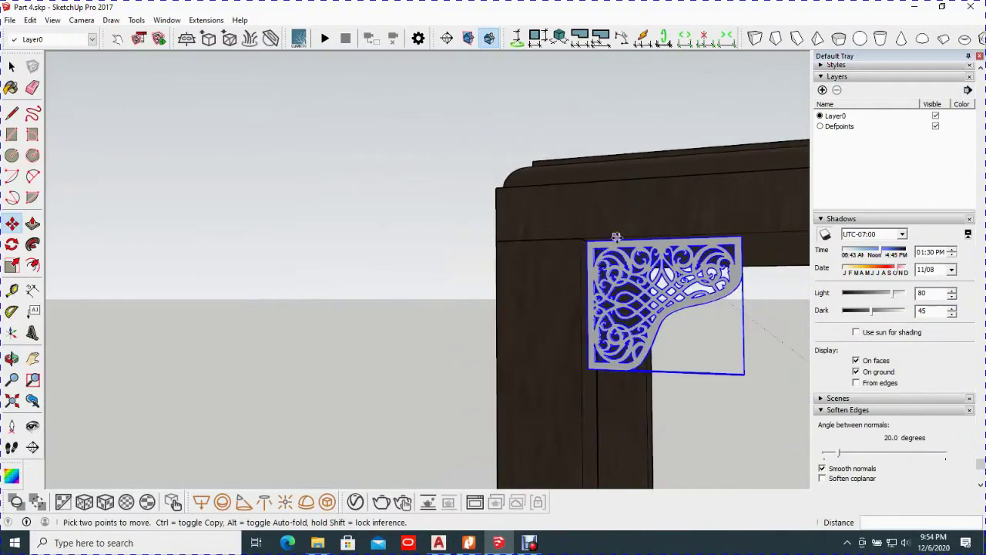
pyautogui.scroll(-2, 617, 236)
pyautogui.moveTo(617, 236)
pyautogui.mouseDown(button='middle')
pyautogui.moveTo(655, 231)
pyautogui.moveTo(396, 216)
pyautogui.moveTo(308, 112)
pyautogui.moveTo(305, 121)
pyautogui.mouseUp(button='middle')
pyautogui.scroll(2, 381, 216)
pyautogui.scroll(3, 380, 216)
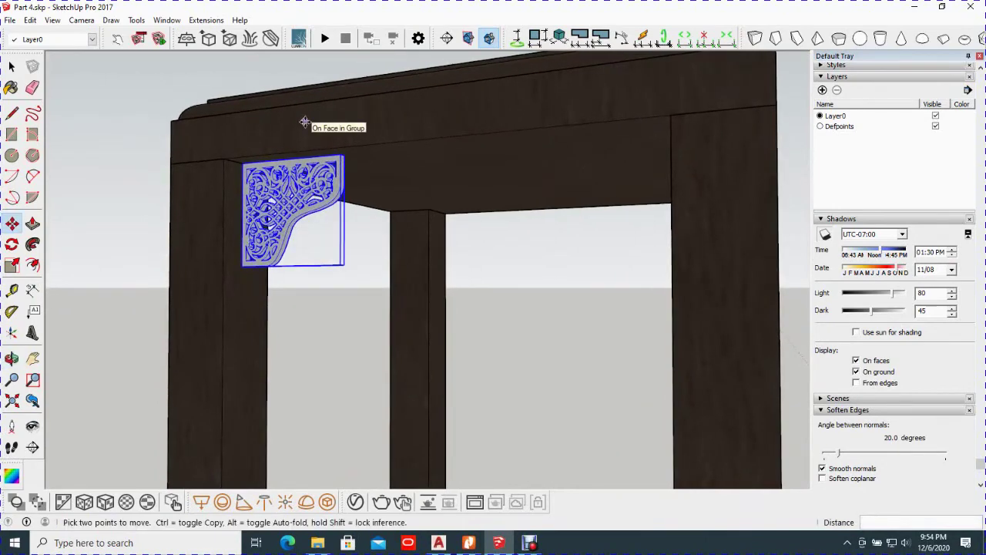
pyautogui.click(304, 122)
# Step: Copy the bracket 300mm along to the neighbouring leg's top corner under the apron
pyautogui.press('space')
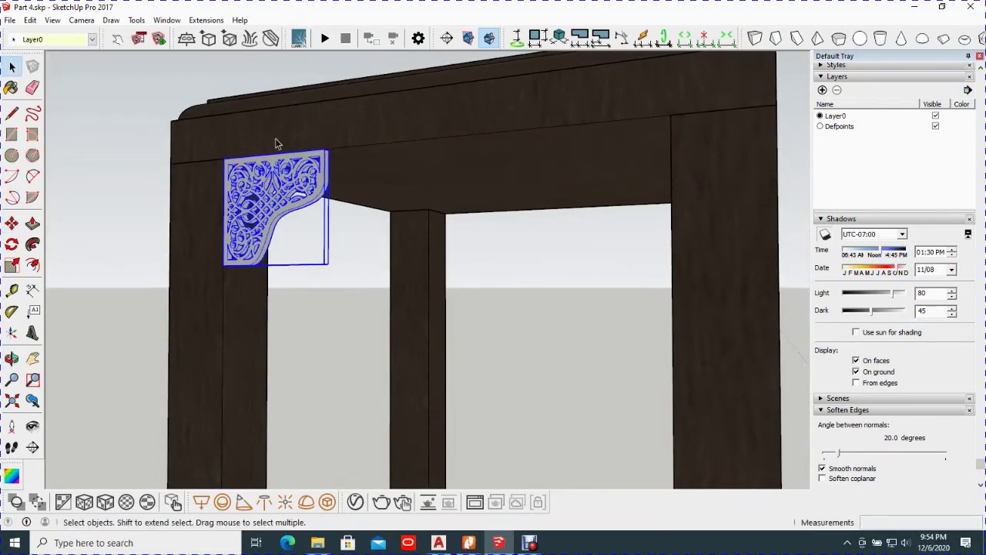
pyautogui.moveTo(281, 143)
pyautogui.mouseDown(button='middle')
pyautogui.moveTo(438, 213)
pyautogui.moveTo(451, 229)
pyautogui.moveTo(433, 242)
pyautogui.moveTo(260, 172)
pyautogui.moveTo(240, 217)
pyautogui.mouseUp(button='middle')
pyautogui.scroll(-3, 438, 212)
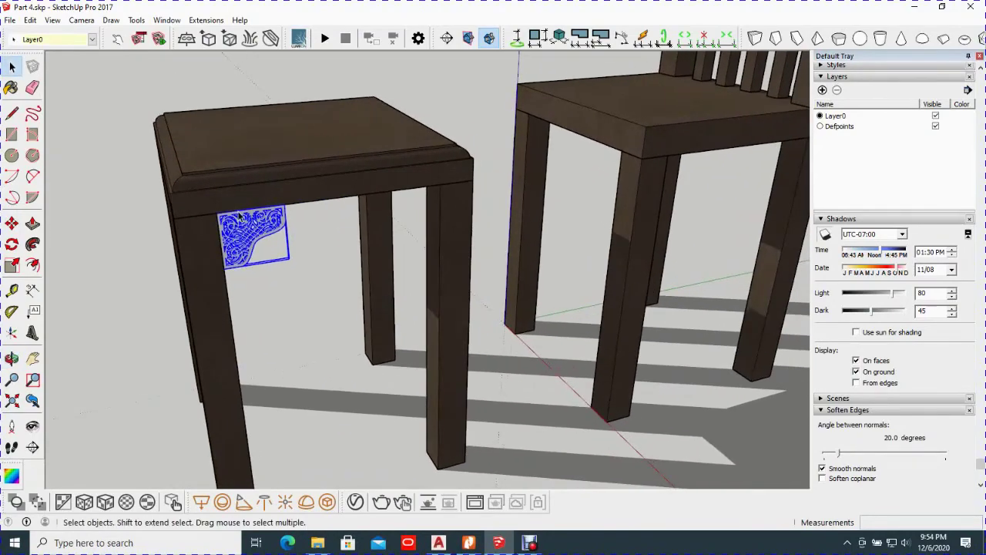
pyautogui.scroll(3, 241, 217)
pyautogui.scroll(3, 238, 212)
pyautogui.moveTo(312, 209)
pyautogui.mouseDown(button='middle')
pyautogui.moveTo(376, 150)
pyautogui.moveTo(326, 144)
pyautogui.moveTo(265, 158)
pyautogui.moveTo(227, 119)
pyautogui.mouseUp(button='middle')
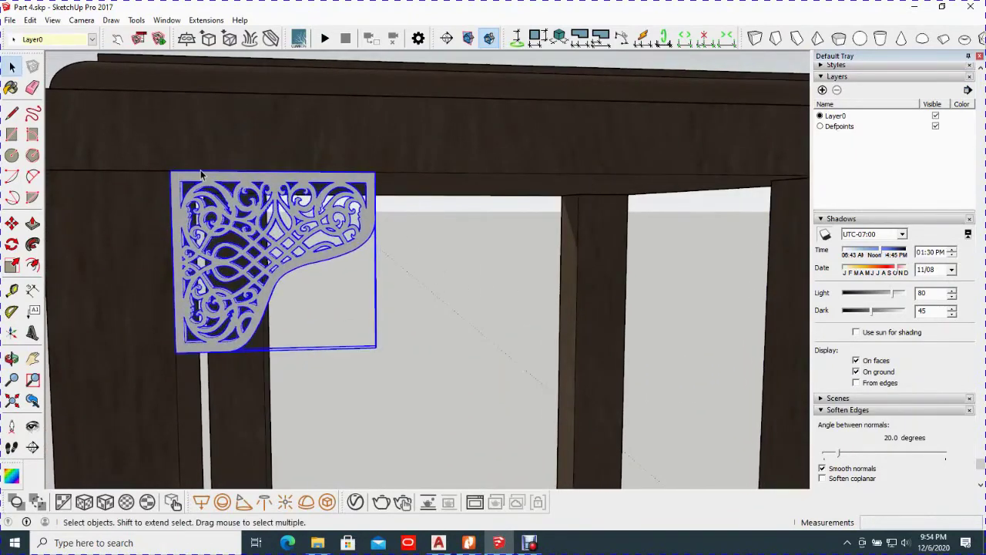
pyautogui.press('m')
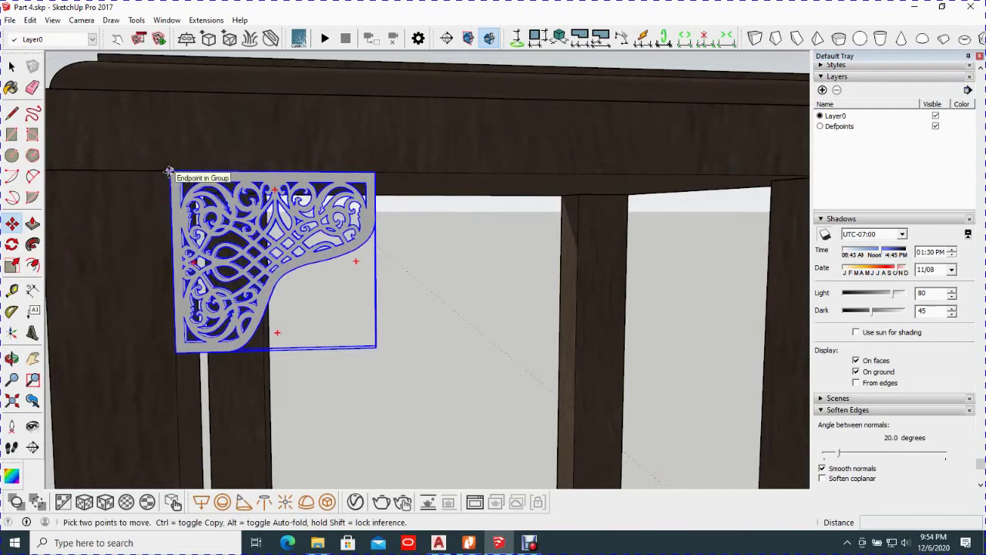
pyautogui.moveTo(170, 170)
pyautogui.mouseDown(button='middle')
pyautogui.moveTo(216, 166)
pyautogui.moveTo(293, 201)
pyautogui.mouseUp(button='middle')
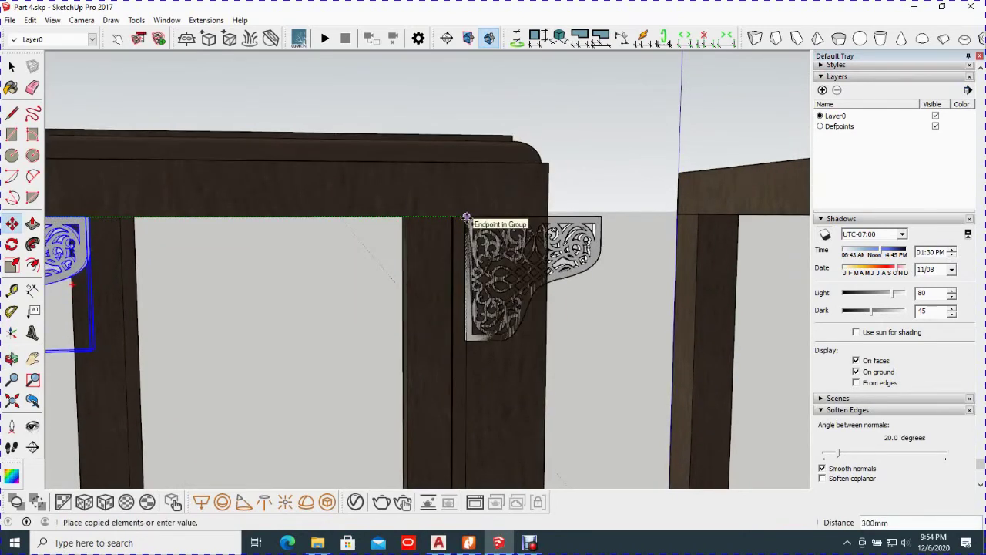
pyautogui.click(466, 217)
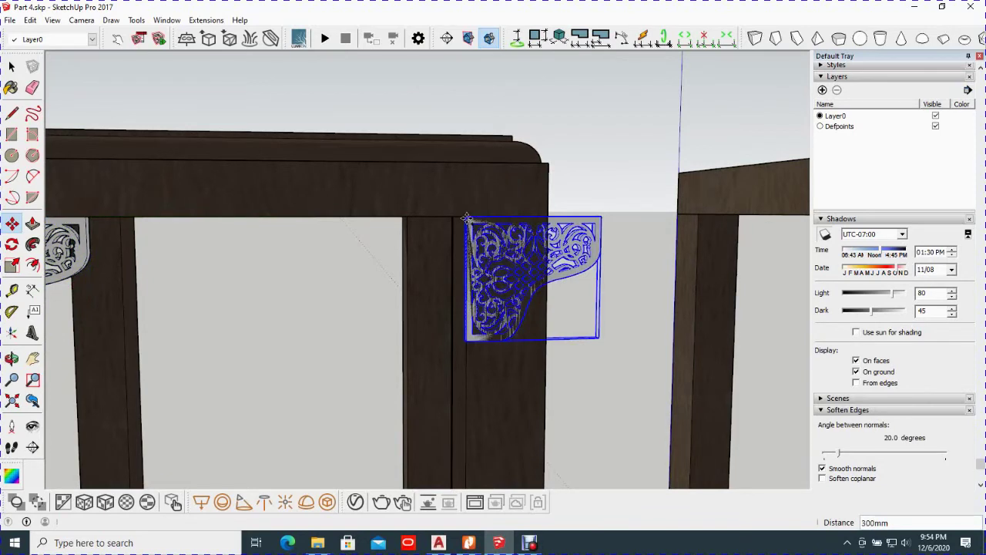
# Step: Flip the copied bracket along its red axis so its cut-out faces the opposite way
pyautogui.press('space')
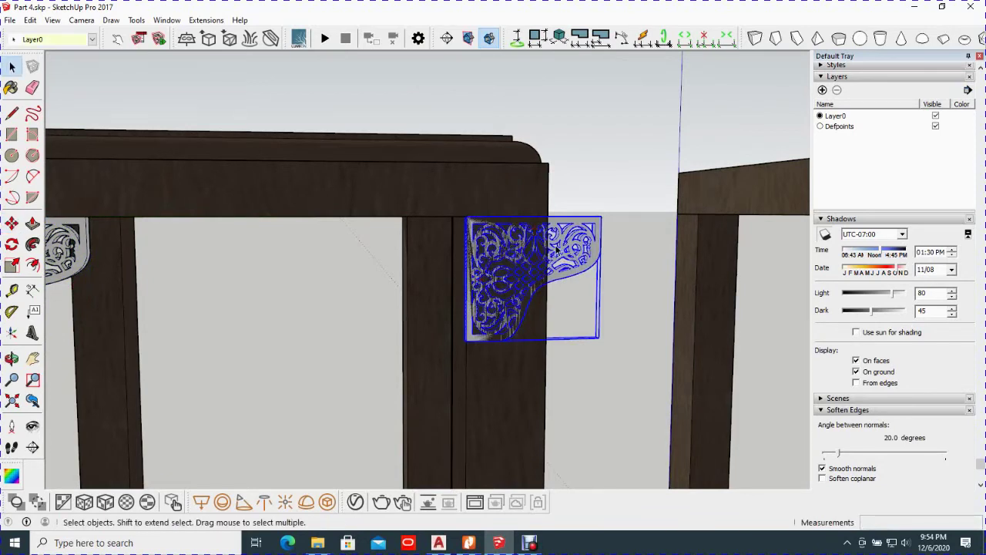
pyautogui.rightClick(556, 245)
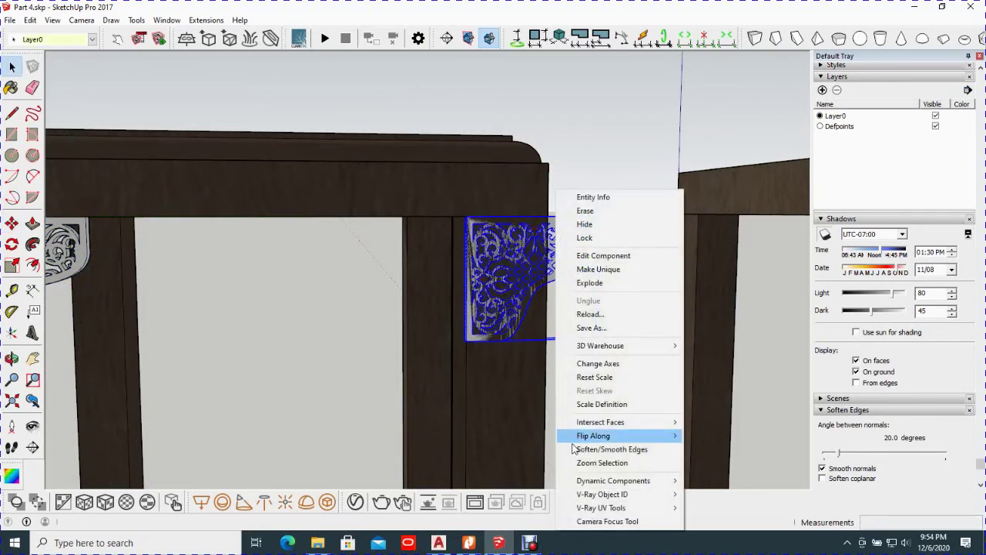
pyautogui.moveTo(594, 435)
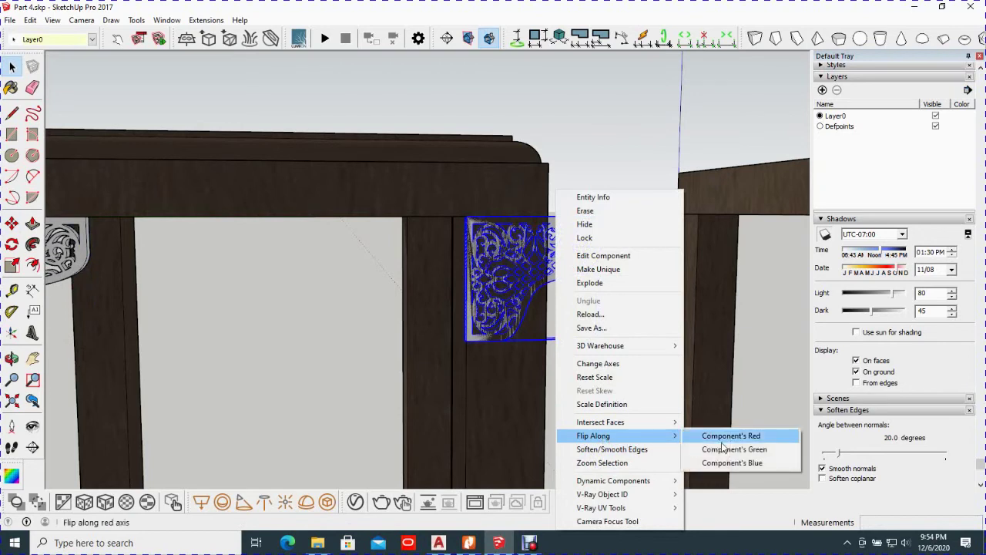
pyautogui.click(741, 450)
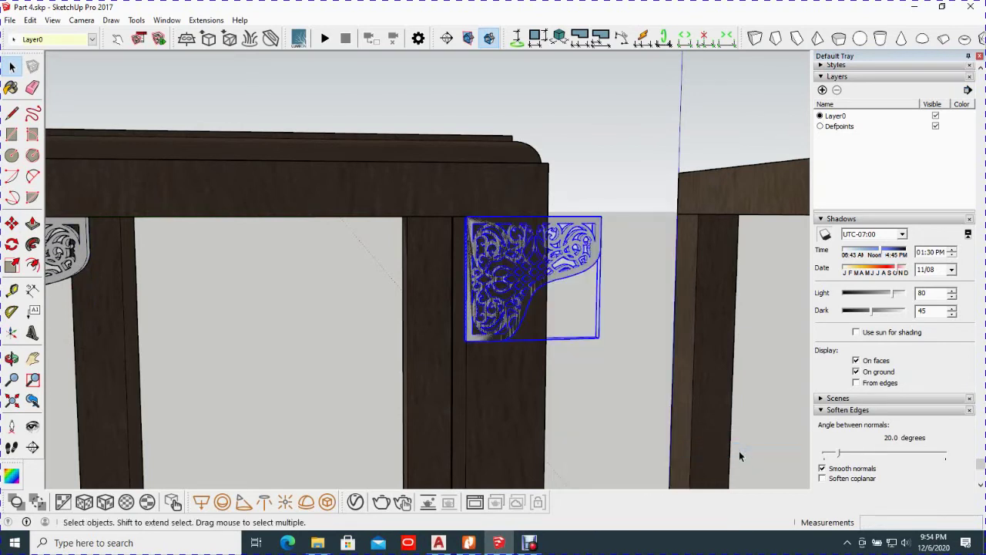
pyautogui.rightClick(570, 248)
pyautogui.moveTo(616, 435)
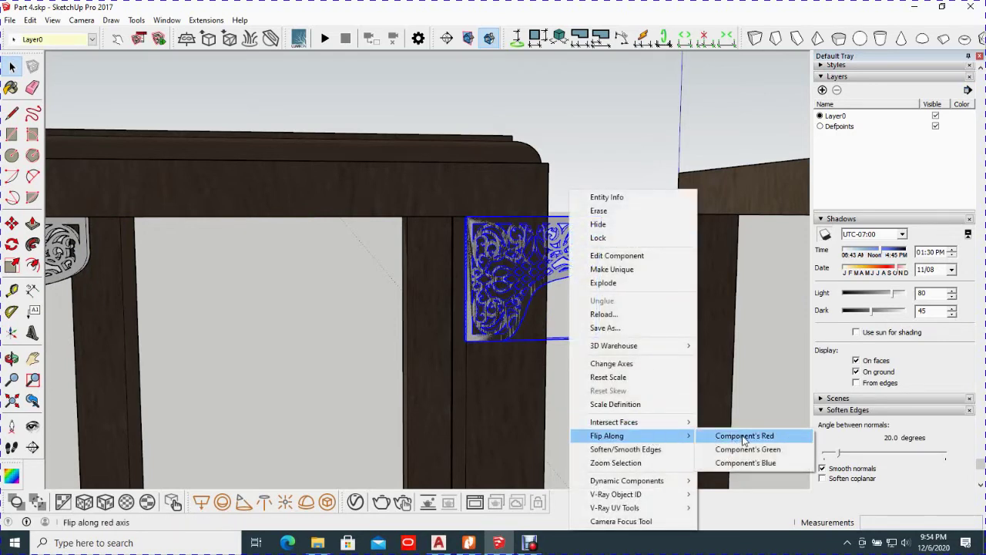
pyautogui.click(745, 438)
pyautogui.moveTo(537, 306)
pyautogui.mouseDown(button='middle')
pyautogui.moveTo(498, 282)
pyautogui.moveTo(457, 308)
pyautogui.moveTo(563, 266)
pyautogui.mouseUp(button='middle')
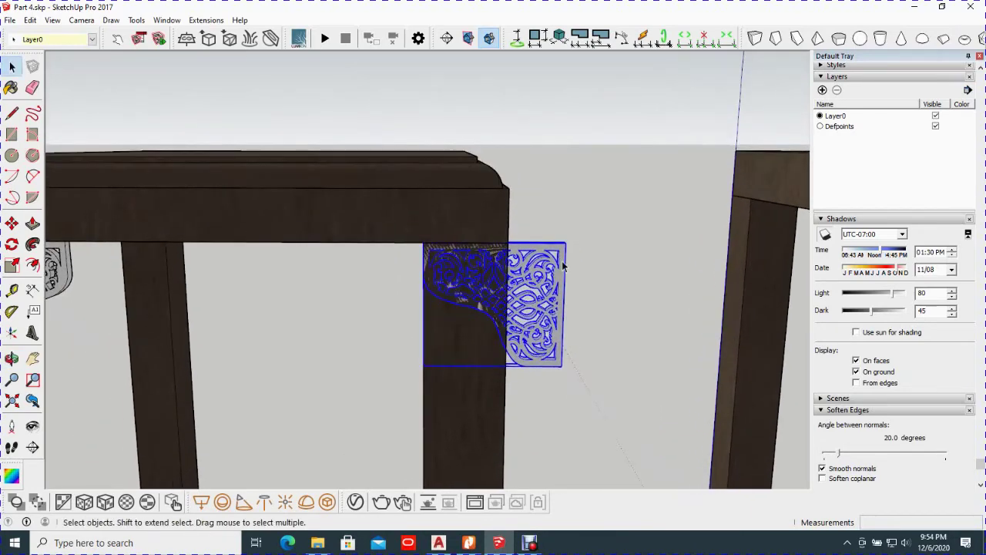
# Step: Move the flipped bracket into the neighbouring leg's inner corner under the apron
pyautogui.press('m')
pyautogui.click(566, 244)
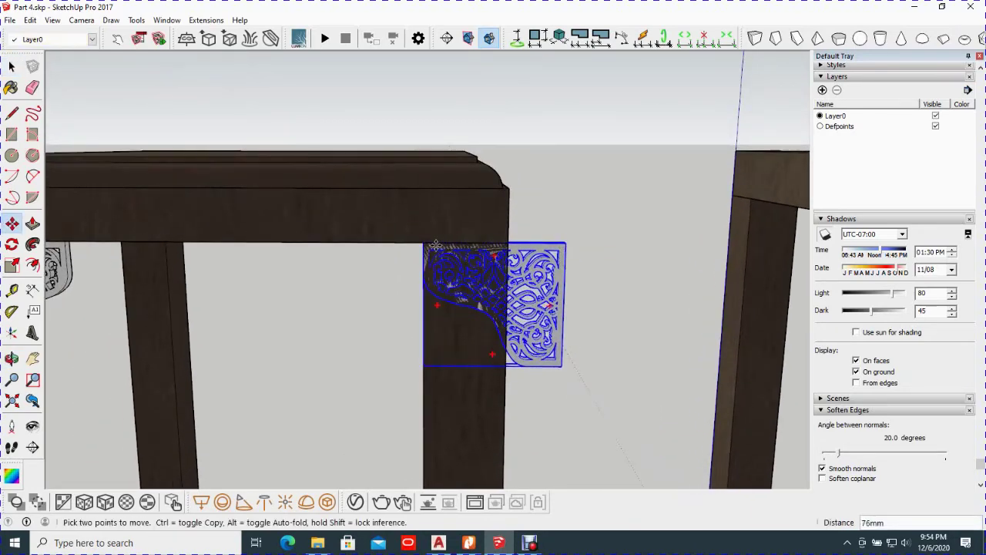
pyautogui.click(422, 244)
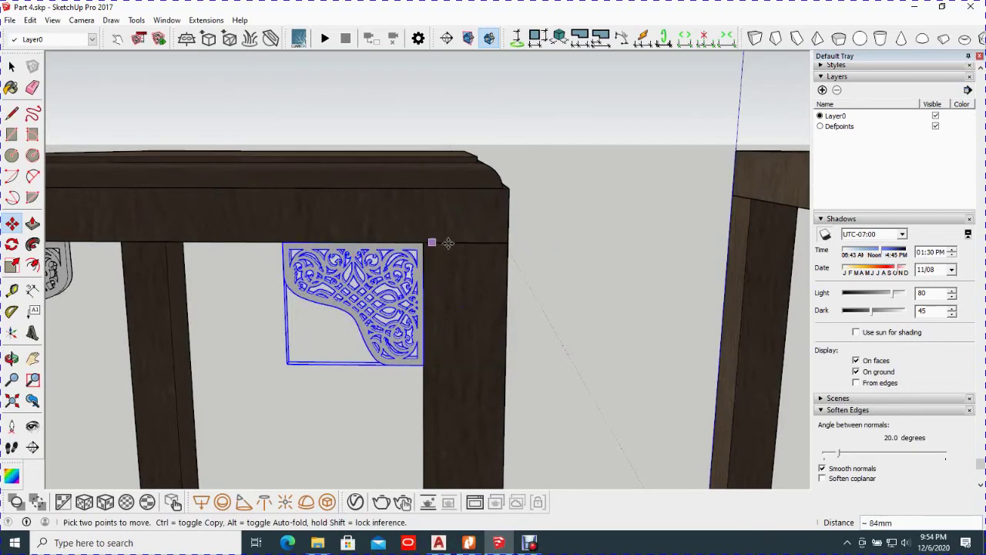
pyautogui.scroll(-3, 462, 251)
pyautogui.scroll(-3, 453, 255)
pyautogui.press('space')
pyautogui.moveTo(318, 230); pyautogui.dragTo(246, 285, button='middle')
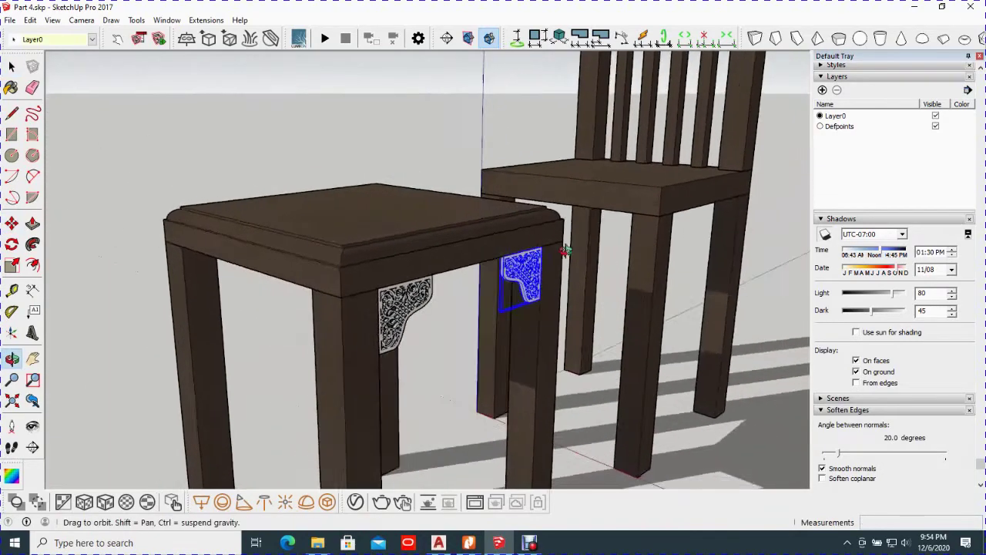
# Step: Copy the left bracket to the far beam corner of the table
pyautogui.keyDown('shift'); pyautogui.click(439, 302); pyautogui.keyUp('shift')
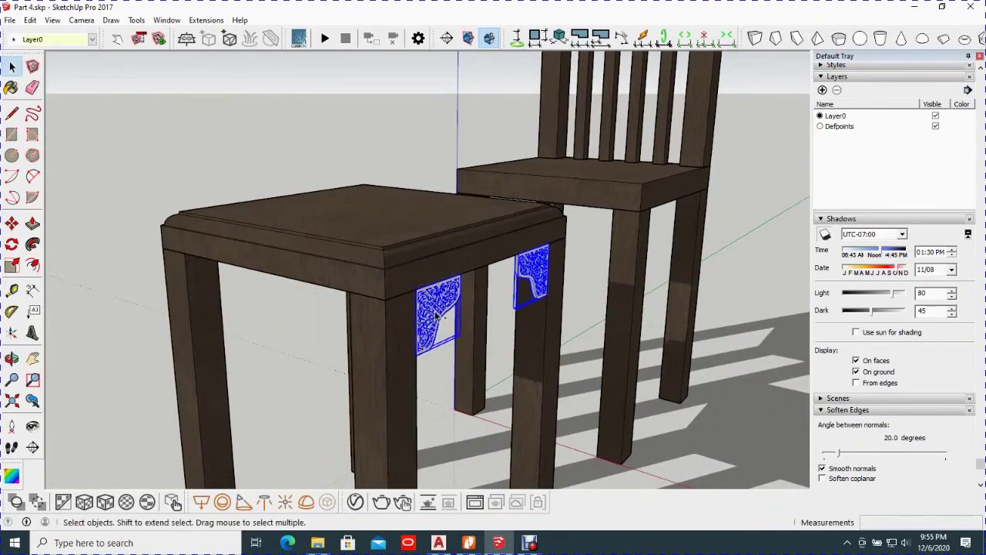
pyautogui.scroll(2, 439, 302)
pyautogui.scroll(3, 439, 300)
pyautogui.scroll(3, 440, 300)
pyautogui.moveTo(439, 299); pyautogui.dragTo(158, 286, button='middle')
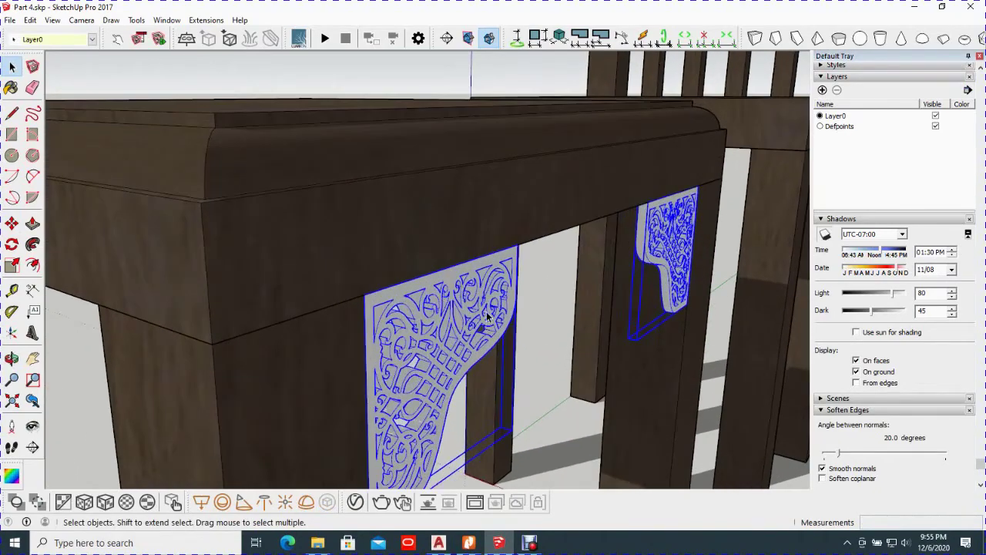
pyautogui.scroll(4, 158, 284)
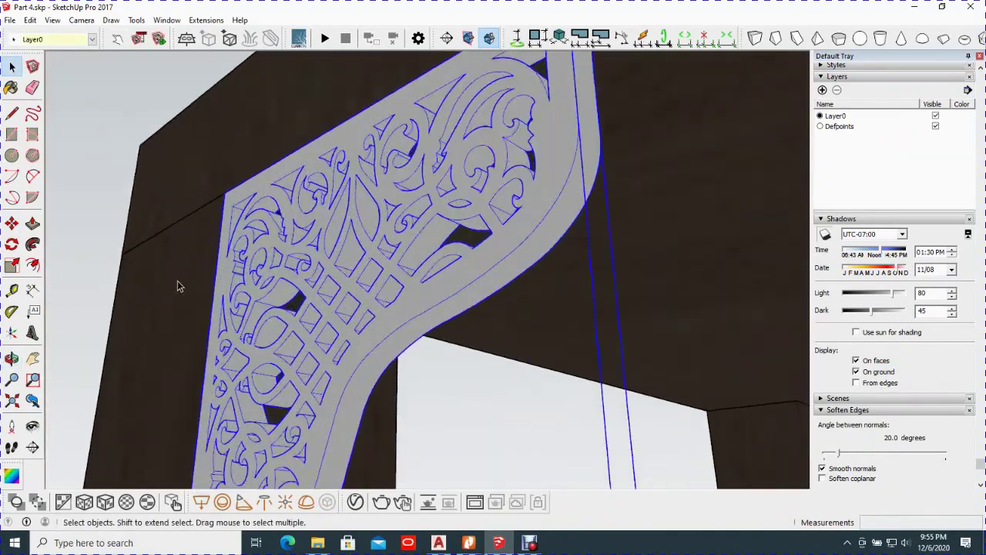
pyautogui.moveTo(178, 281); pyautogui.dragTo(312, 319, button='middle')
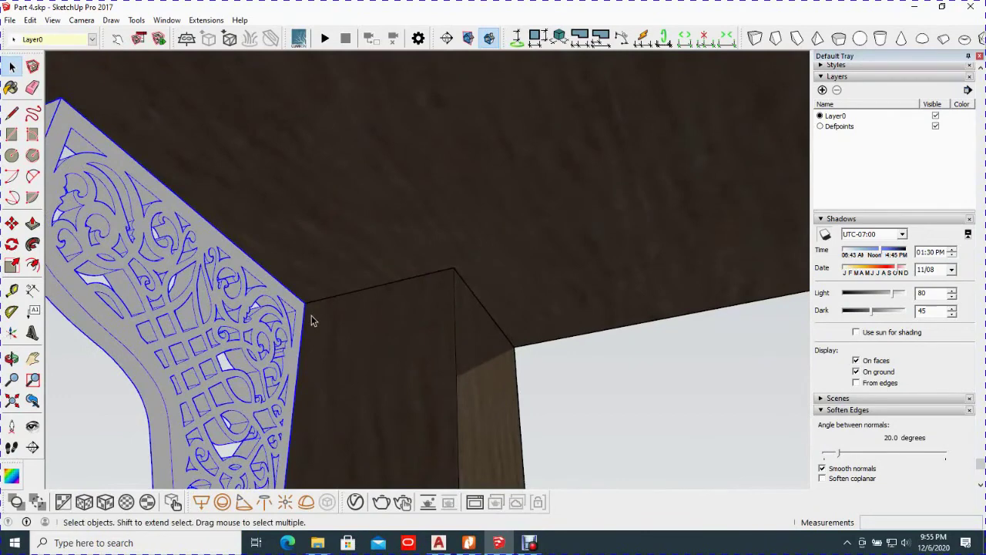
pyautogui.press('m')
pyautogui.click(305, 302)
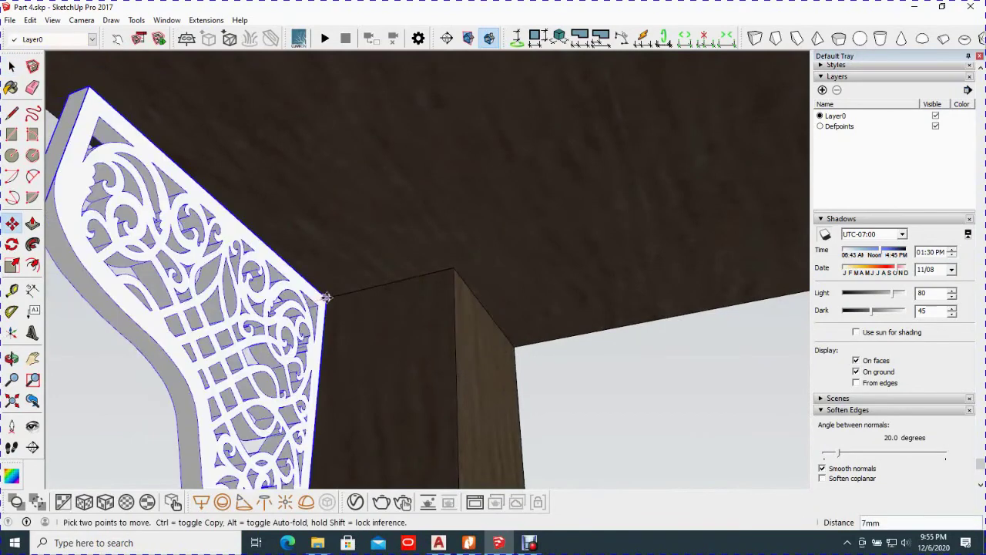
pyautogui.moveTo(327, 299); pyautogui.dragTo(387, 276, button='middle')
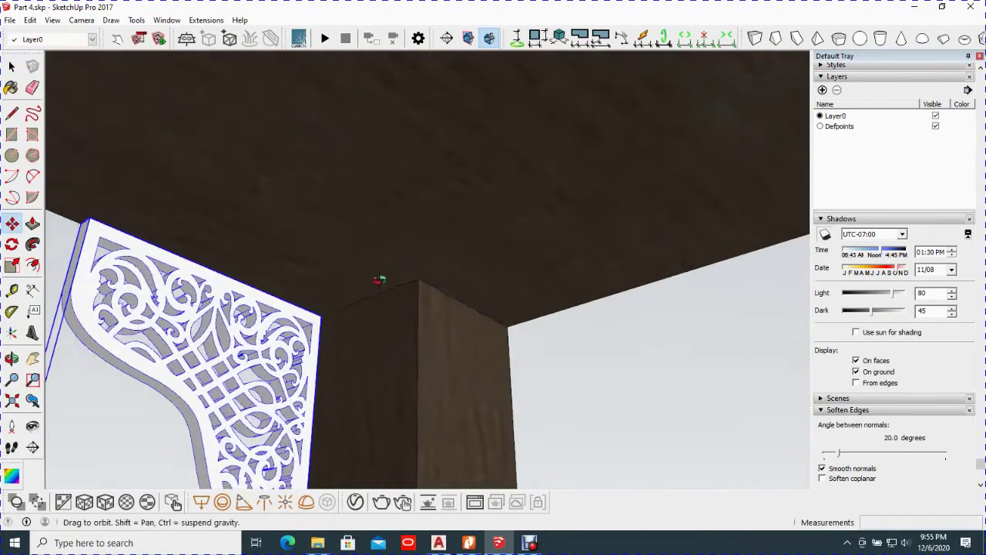
pyautogui.press('ctrl')
pyautogui.moveTo(387, 275)
pyautogui.mouseDown(button='middle')
pyautogui.moveTo(512, 245)
pyautogui.moveTo(350, 329)
pyautogui.mouseUp(button='middle')
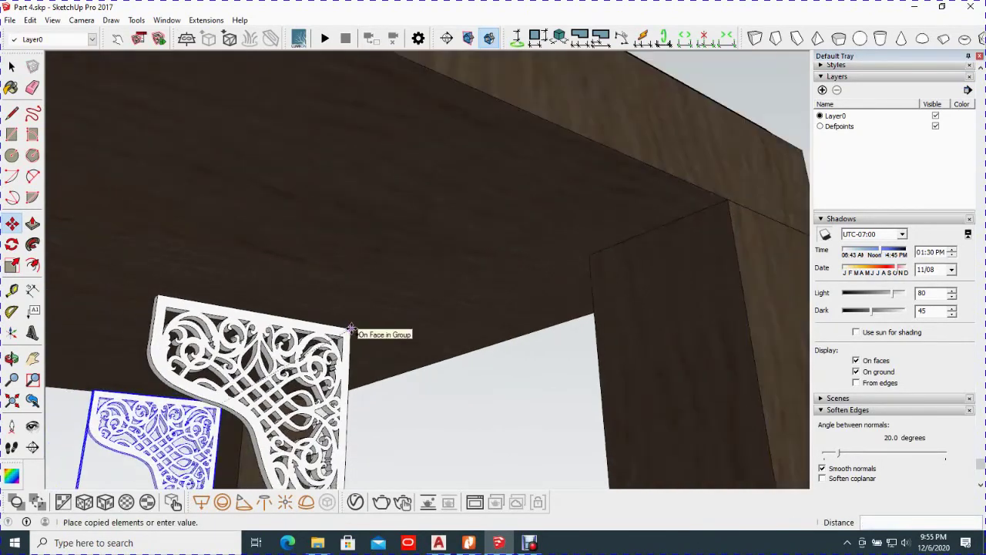
pyautogui.scroll(-5, 351, 329)
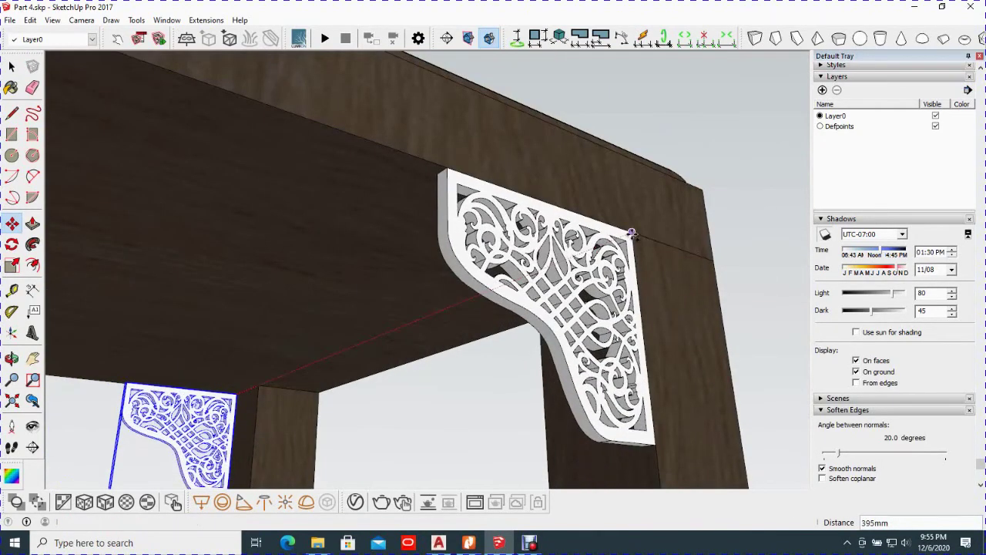
pyautogui.click(631, 233)
# Step: Select the middle and right brackets and orbit to look down onto the seat top
pyautogui.moveTo(660, 201); pyautogui.dragTo(351, 266, button='middle')
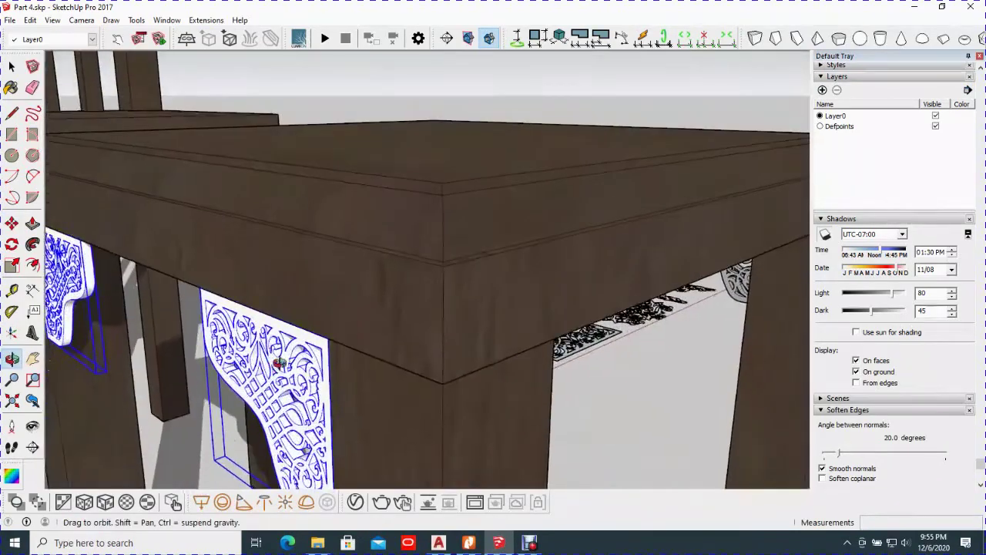
pyautogui.press('space')
pyautogui.scroll(-2, 351, 268)
pyautogui.moveTo(388, 266)
pyautogui.mouseDown(button='middle')
pyautogui.moveTo(350, 276)
pyautogui.moveTo(198, 236)
pyautogui.mouseUp(button='middle')
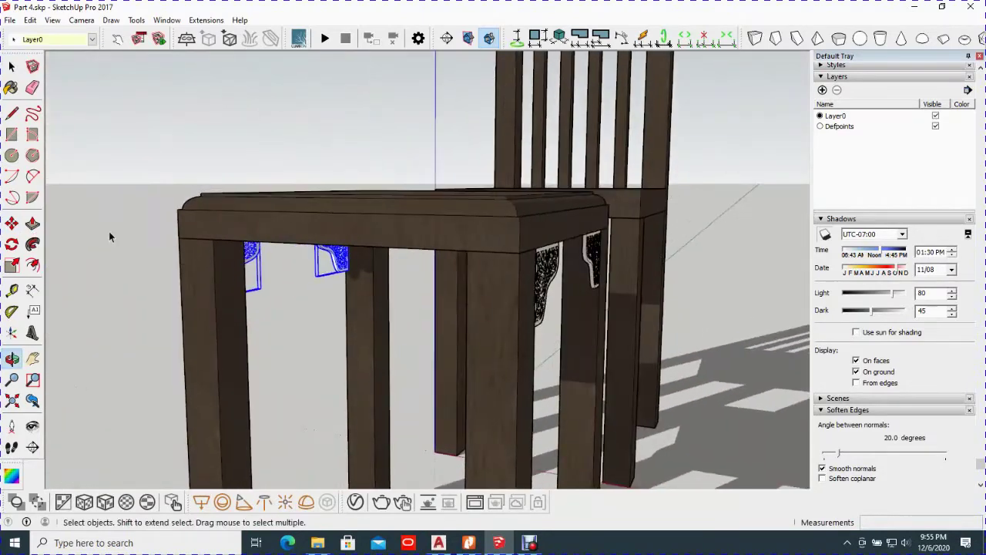
pyautogui.moveTo(109, 231)
pyautogui.mouseDown(button='middle')
pyautogui.moveTo(314, 217)
pyautogui.moveTo(483, 270)
pyautogui.mouseUp(button='middle')
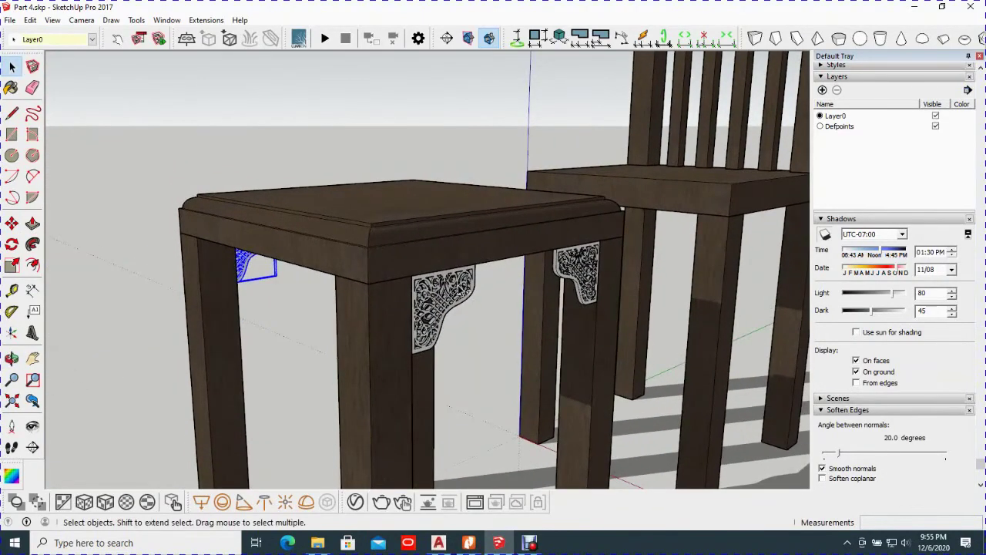
pyautogui.keyDown('shift'); pyautogui.click(460, 291); pyautogui.keyUp('shift')
pyautogui.keyDown('shift'); pyautogui.click(588, 270); pyautogui.keyUp('shift')
pyautogui.moveTo(375, 215); pyautogui.dragTo(478, 292, button='middle')
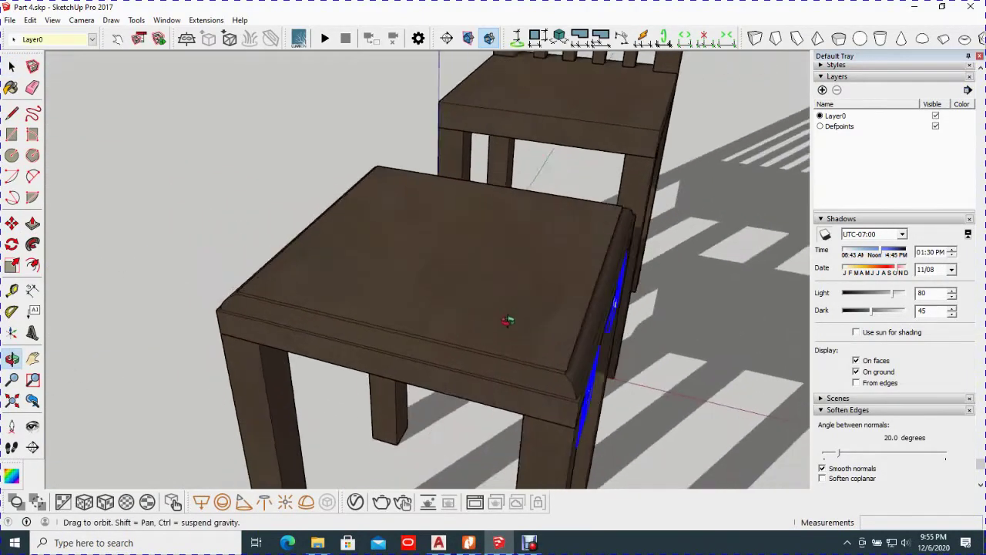
pyautogui.press('l')
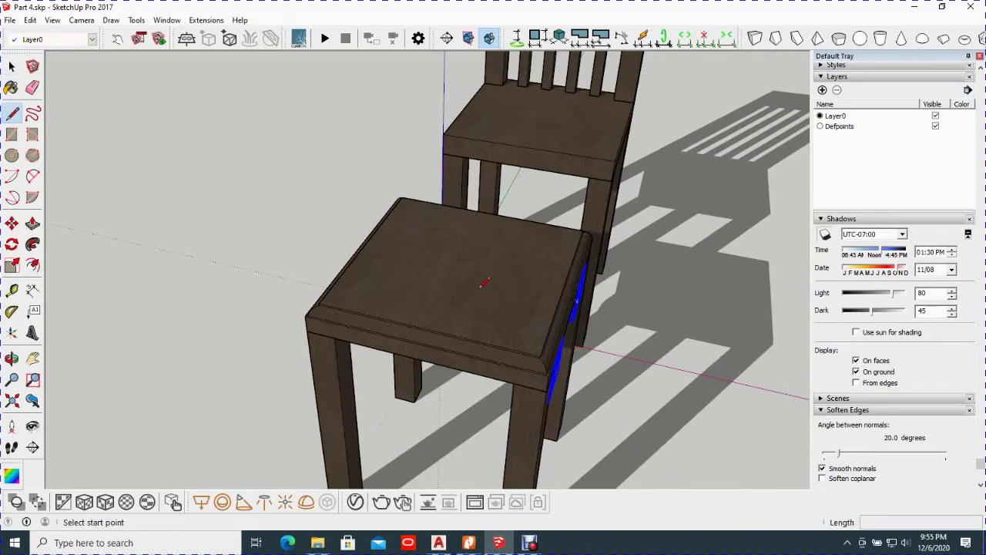
# Step: Draw a centre line across the seat and set the brackets' rotation centre at its middle
pyautogui.click(424, 328)
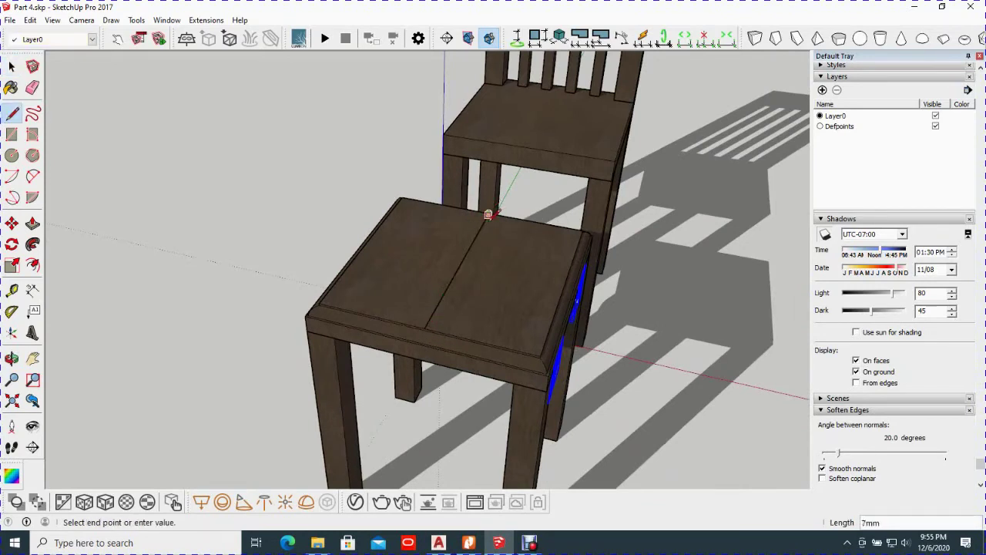
pyautogui.press('space')
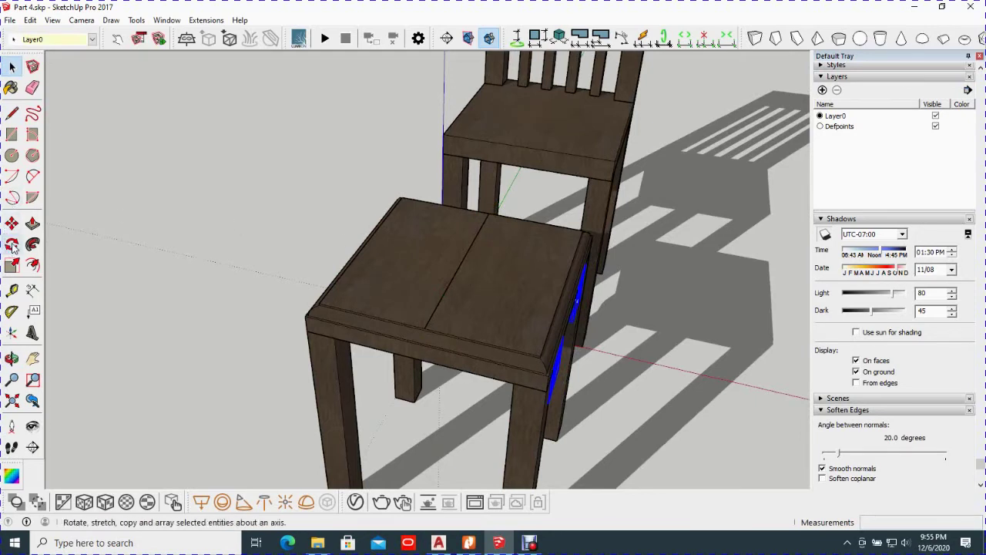
pyautogui.click(11, 245)
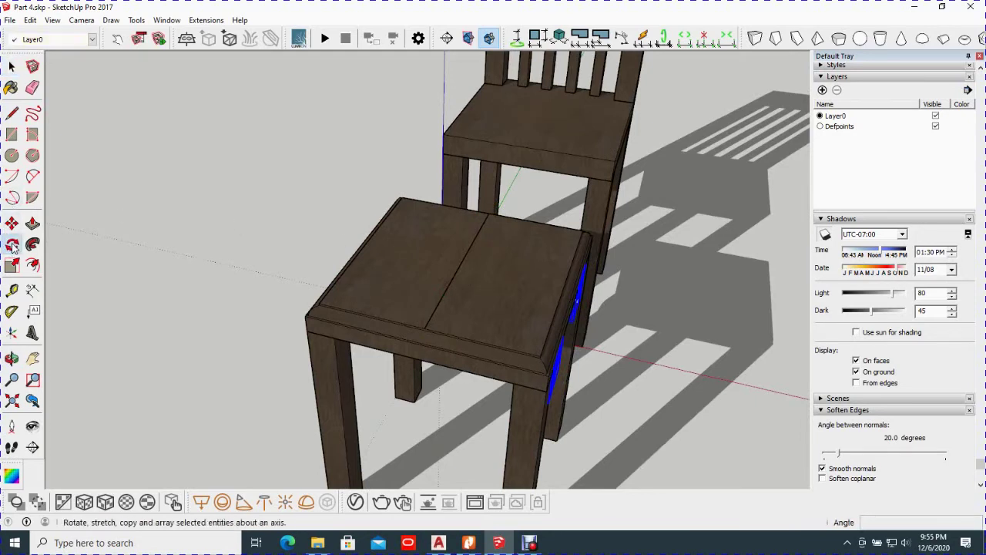
pyautogui.click(460, 264)
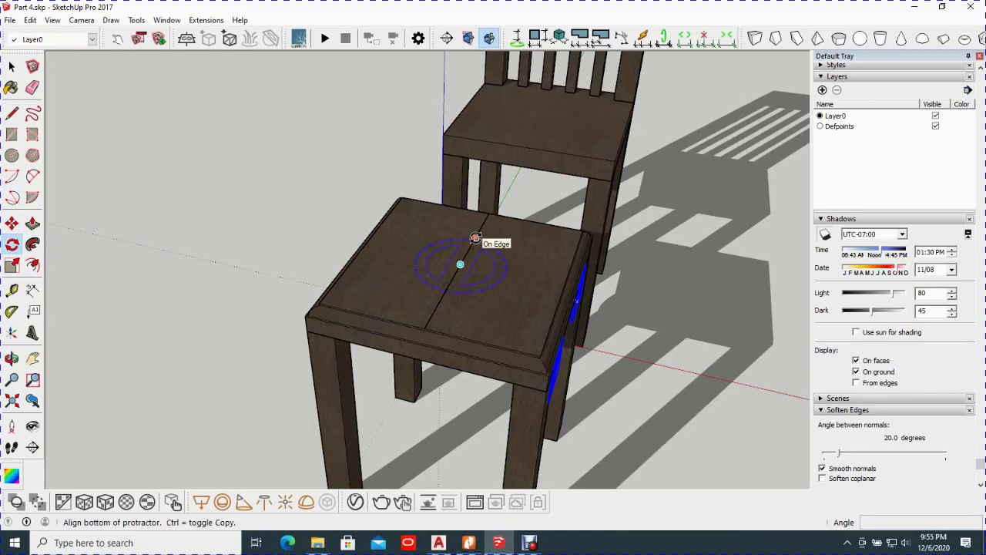
pyautogui.moveTo(520, 304); pyautogui.dragTo(441, 284, button='middle')
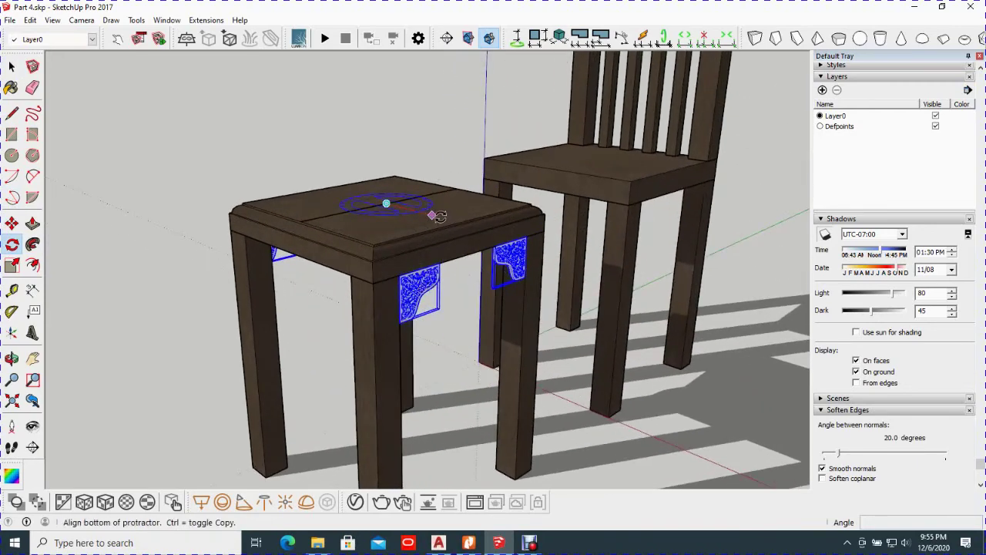
pyautogui.moveTo(422, 222); pyautogui.dragTo(467, 256, button='middle')
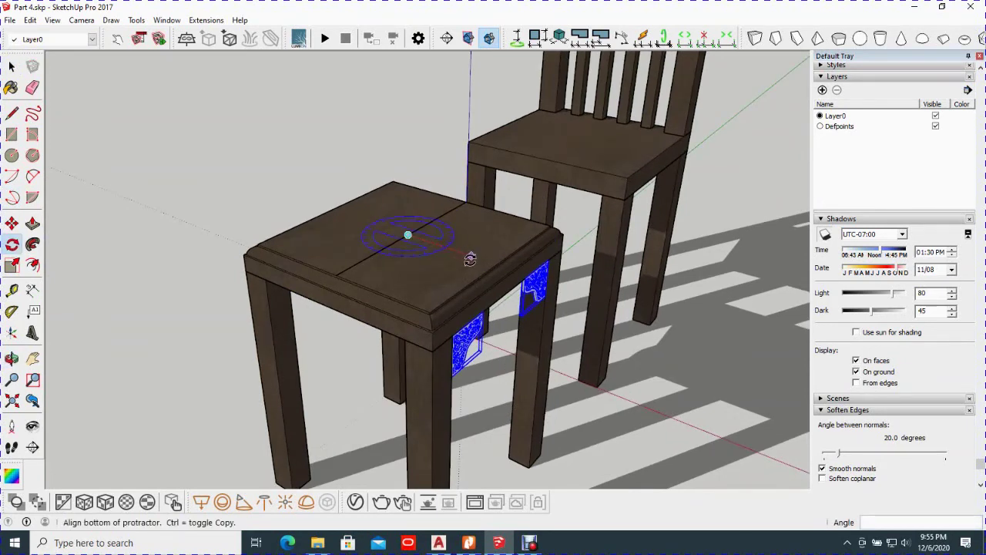
# Step: Place a 90° rotated copy of the bracket pair on the adjacent side, then select the centre line
pyautogui.click(470, 259)
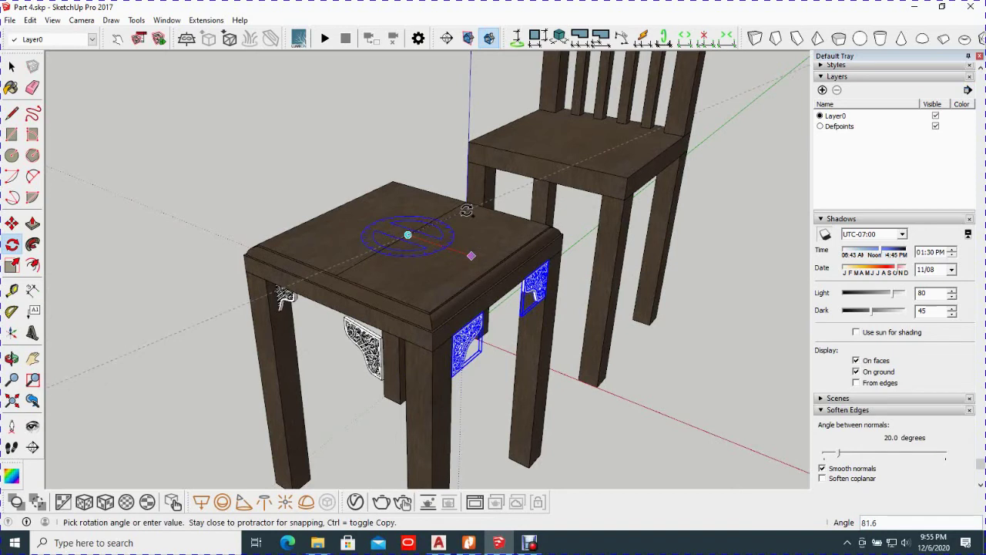
pyautogui.write('90')
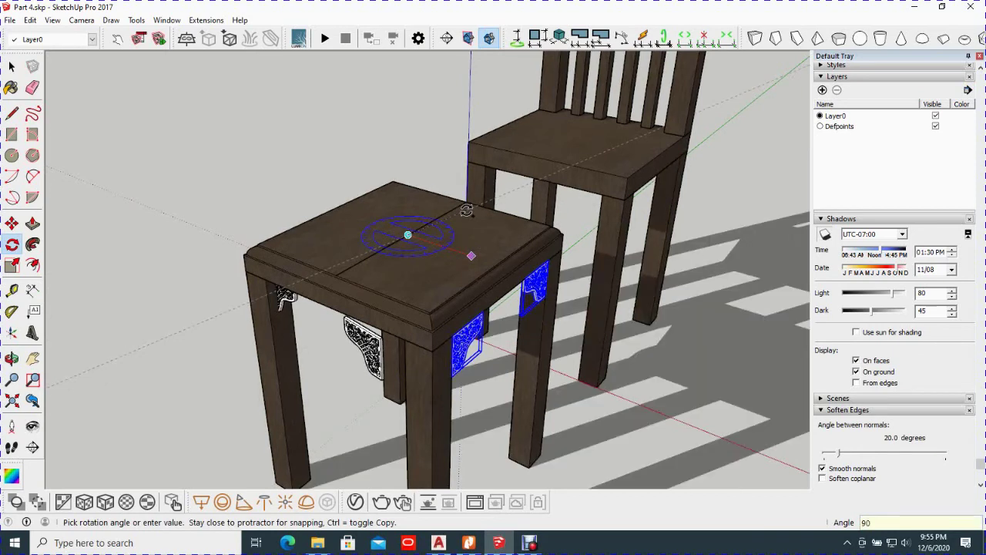
pyautogui.press('Return')
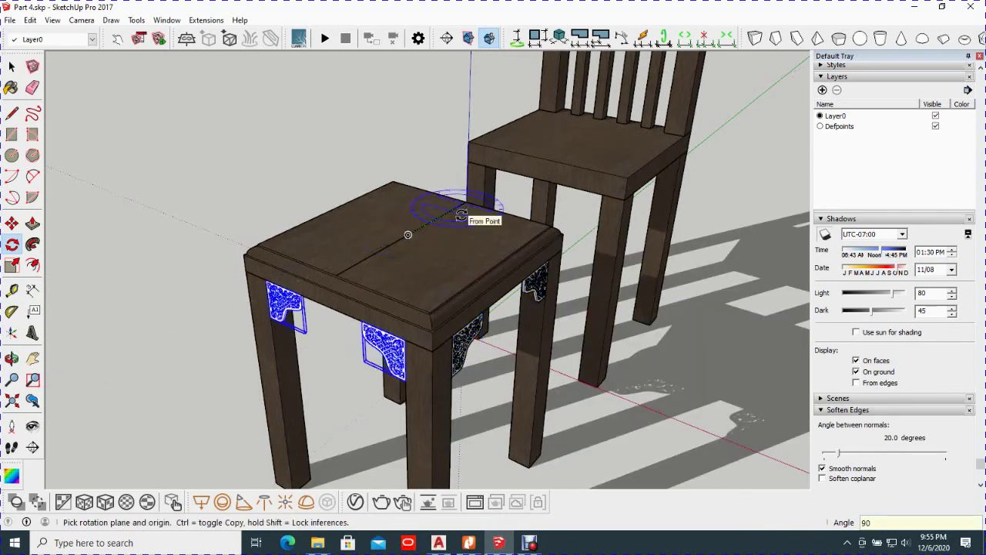
pyautogui.press('space')
pyautogui.moveTo(394, 293); pyautogui.dragTo(413, 244, button='middle')
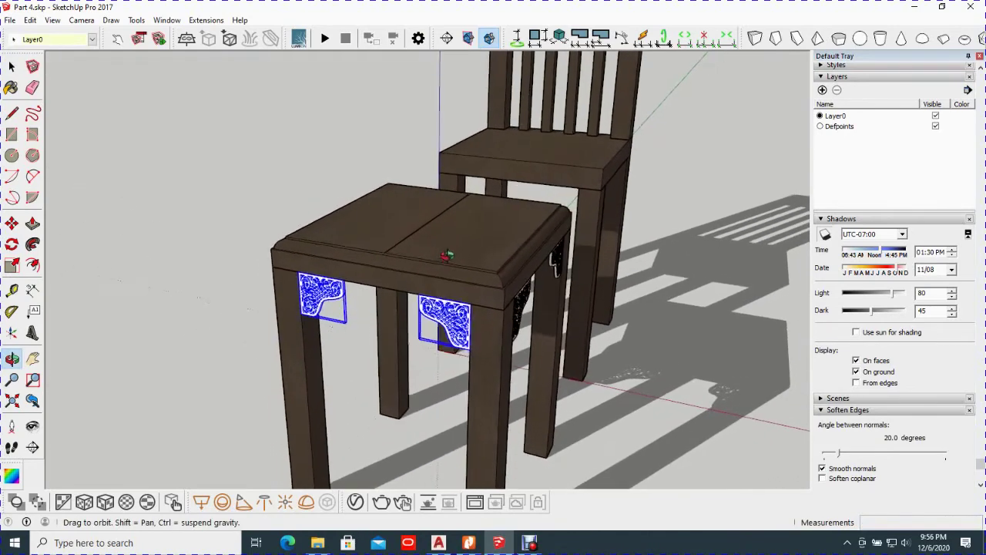
pyautogui.click(409, 237)
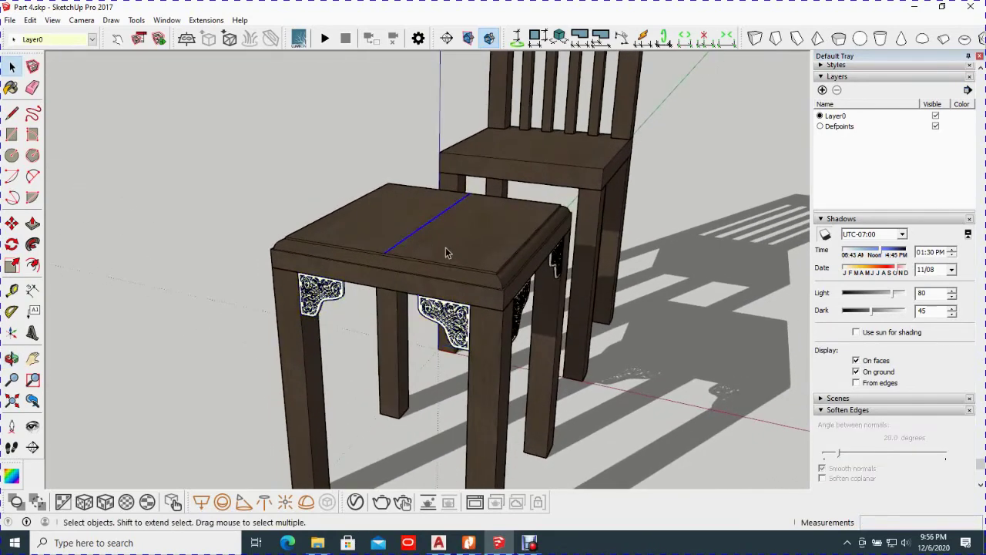
# Step: Erase the seat centre line and ready the Paint Bucket with Wood Veneer 01 from the Materials panel
pyautogui.moveTo(489, 248)
pyautogui.mouseDown(button='middle')
pyautogui.moveTo(390, 222)
pyautogui.moveTo(367, 247)
pyautogui.mouseUp(button='middle')
pyautogui.scroll(-3, 391, 217)
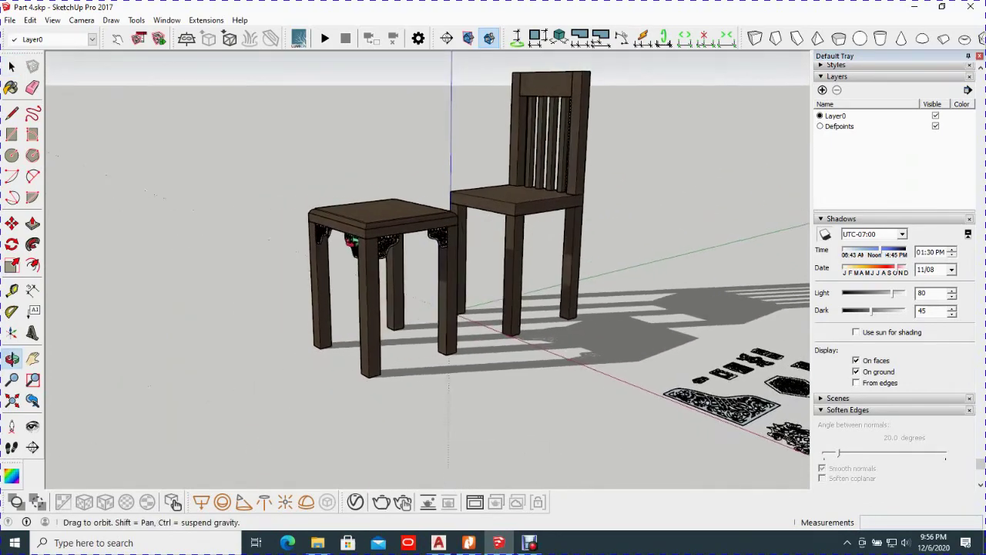
pyautogui.scroll(2, 369, 246)
pyautogui.scroll(2, 370, 254)
pyautogui.scroll(2, 370, 261)
pyautogui.moveTo(370, 263)
pyautogui.mouseDown(button='middle')
pyautogui.moveTo(495, 257)
pyautogui.moveTo(448, 284)
pyautogui.mouseUp(button='middle')
pyautogui.scroll(-2, 447, 284)
pyautogui.scroll(-1, 445, 258)
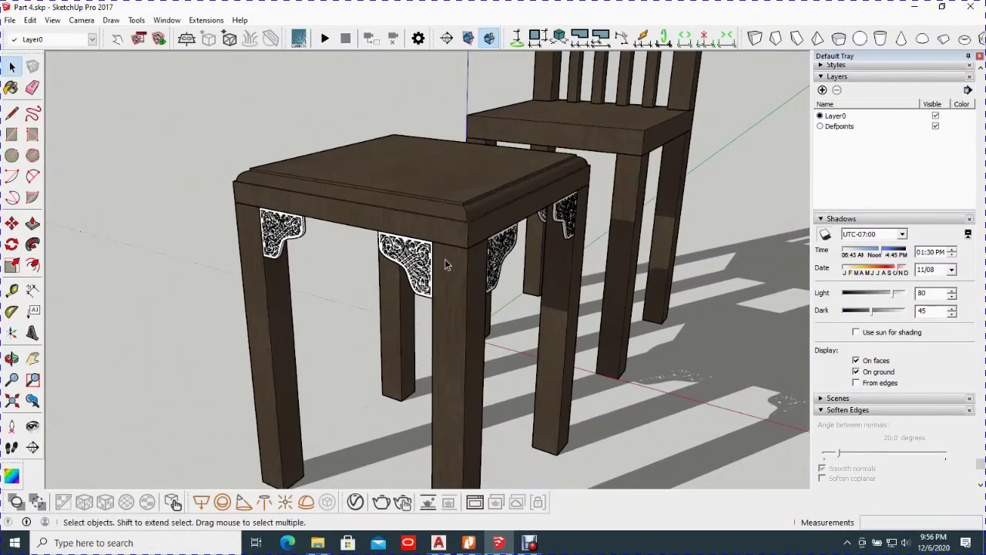
pyautogui.scroll(1, 473, 258)
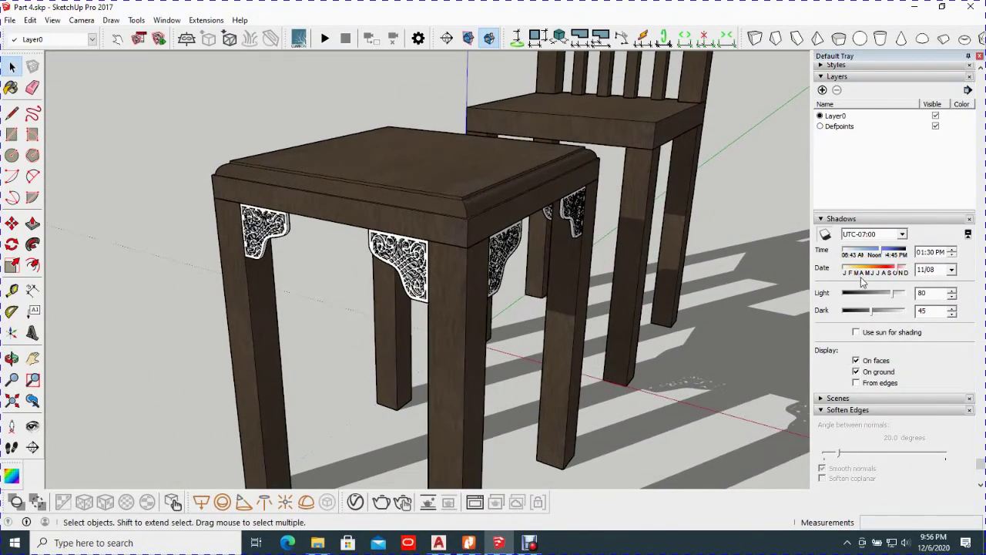
pyautogui.scroll(5, 866, 274)
pyautogui.click(840, 199)
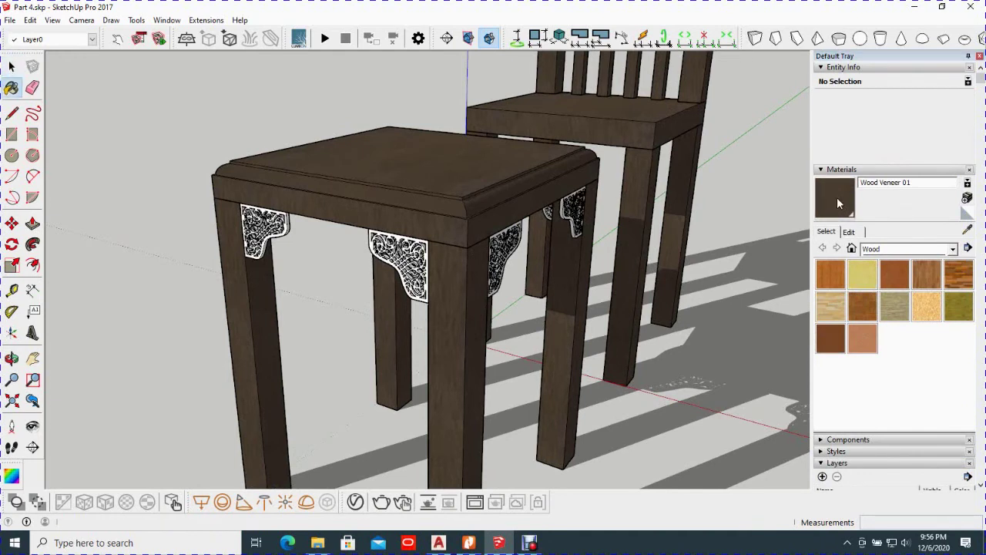
# Step: Paint the four white carved brackets with Wood Veneer 01, orbiting to reach each one
pyautogui.click(403, 244)
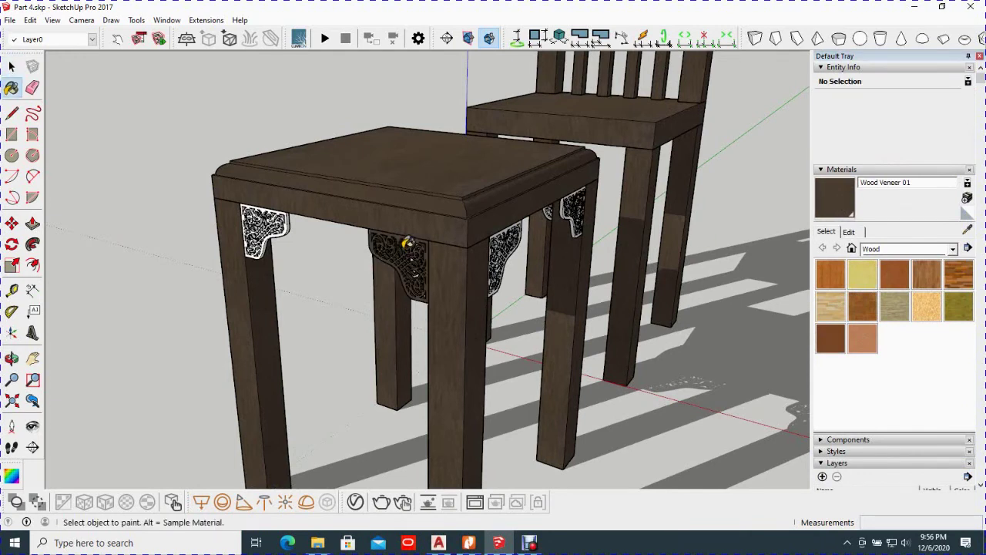
pyautogui.click(270, 225)
pyautogui.moveTo(514, 239)
pyautogui.mouseDown(button='middle')
pyautogui.moveTo(509, 215)
pyautogui.moveTo(427, 231)
pyautogui.mouseUp(button='middle')
pyautogui.click(431, 231)
pyautogui.moveTo(455, 203)
pyautogui.mouseDown(button='middle')
pyautogui.moveTo(576, 249)
pyautogui.moveTo(694, 246)
pyautogui.mouseUp(button='middle')
pyautogui.moveTo(377, 236)
pyautogui.mouseDown(button='middle')
pyautogui.moveTo(456, 220)
pyautogui.moveTo(413, 268)
pyautogui.mouseUp(button='middle')
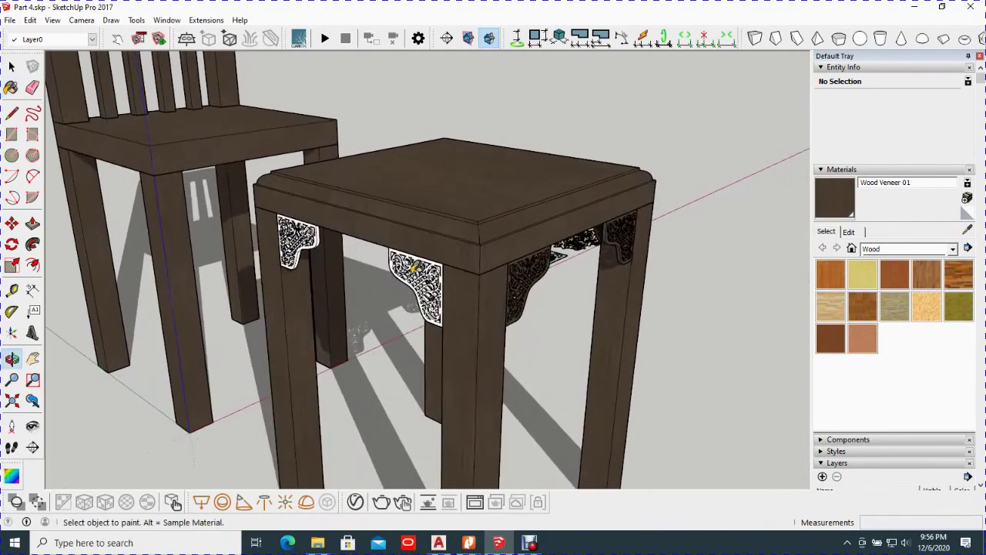
pyautogui.click(307, 240)
pyautogui.moveTo(516, 193)
pyautogui.mouseDown(button='middle')
pyautogui.moveTo(351, 208)
pyautogui.moveTo(341, 241)
pyautogui.moveTo(350, 245)
pyautogui.mouseUp(button='middle')
pyautogui.press('space')
pyautogui.scroll(-2, 352, 207)
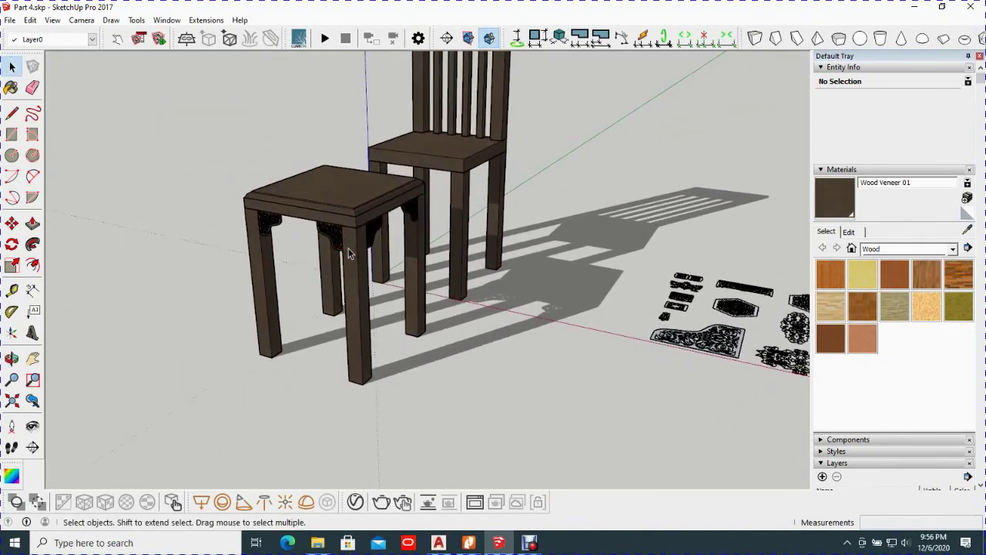
pyautogui.scroll(2, 350, 245)
pyautogui.scroll(2, 349, 245)
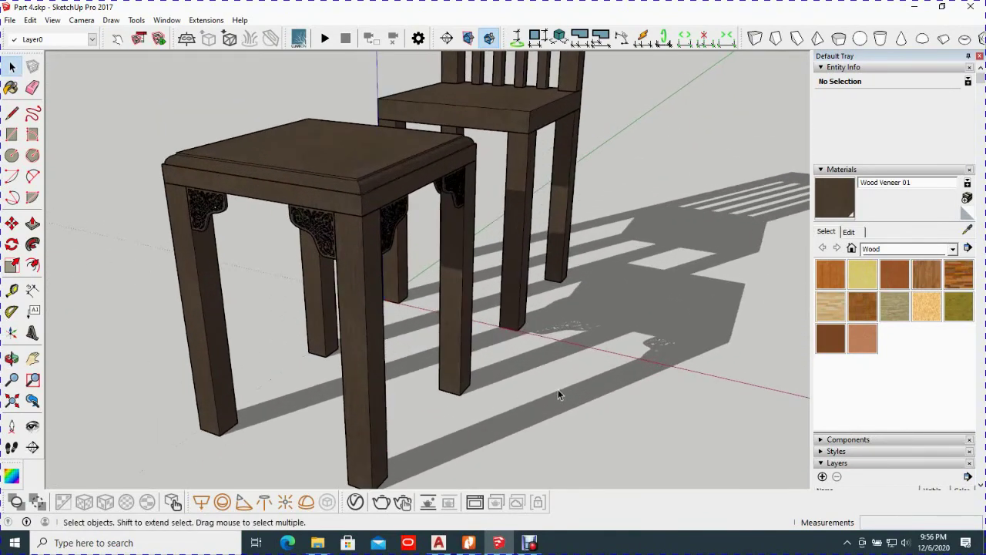
pyautogui.moveTo(386, 195)
pyautogui.mouseDown(button='middle')
pyautogui.moveTo(506, 193)
pyautogui.moveTo(406, 260)
pyautogui.moveTo(400, 296)
pyautogui.mouseUp(button='middle')
pyautogui.scroll(-3, 498, 199)
pyautogui.scroll(1, 400, 296)
pyautogui.scroll(1, 401, 309)
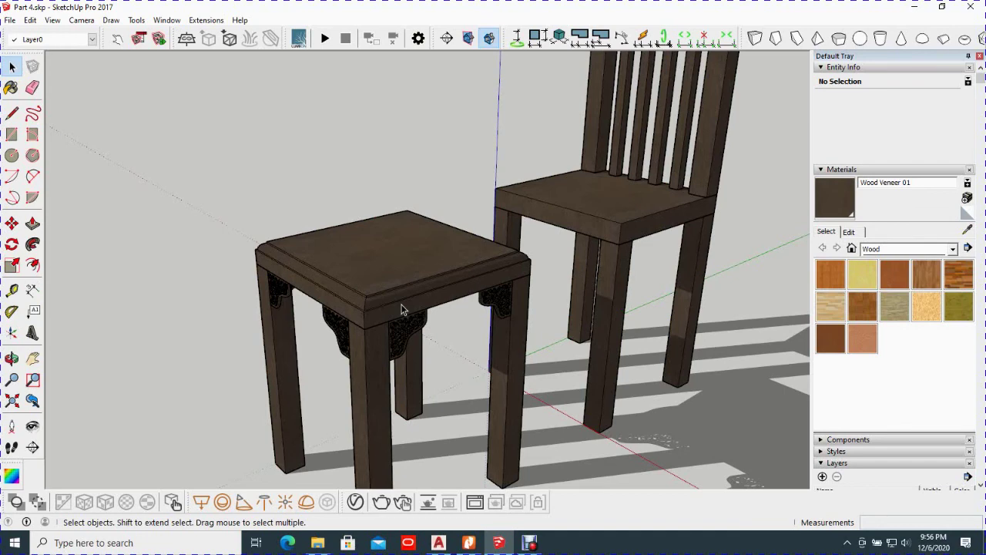
pyautogui.moveTo(405, 302); pyautogui.dragTo(442, 273, button='middle')
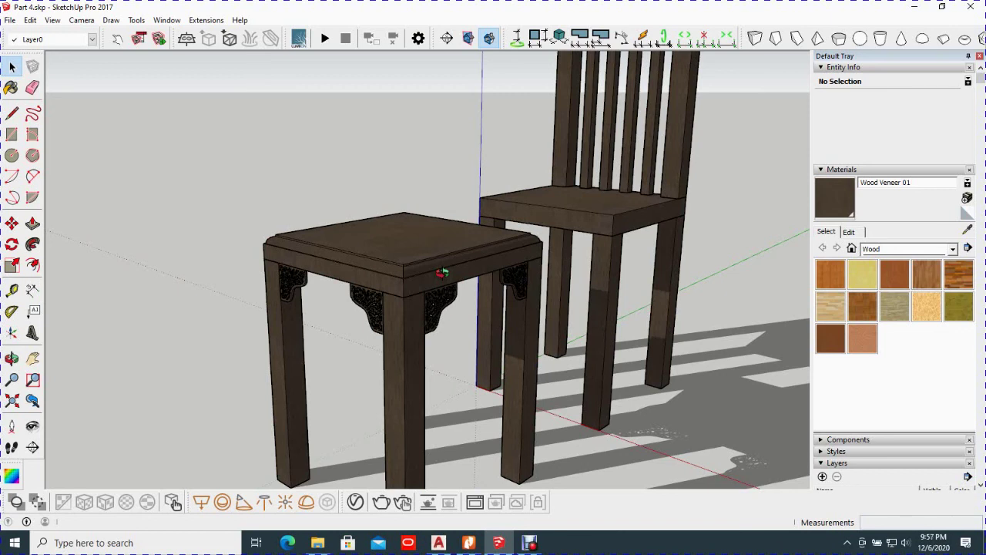
pyautogui.press('space')
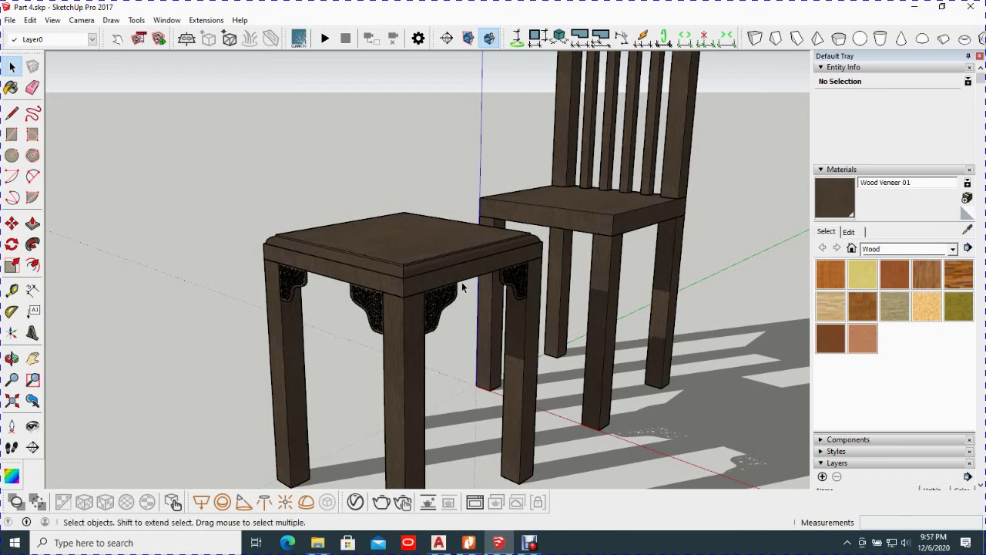